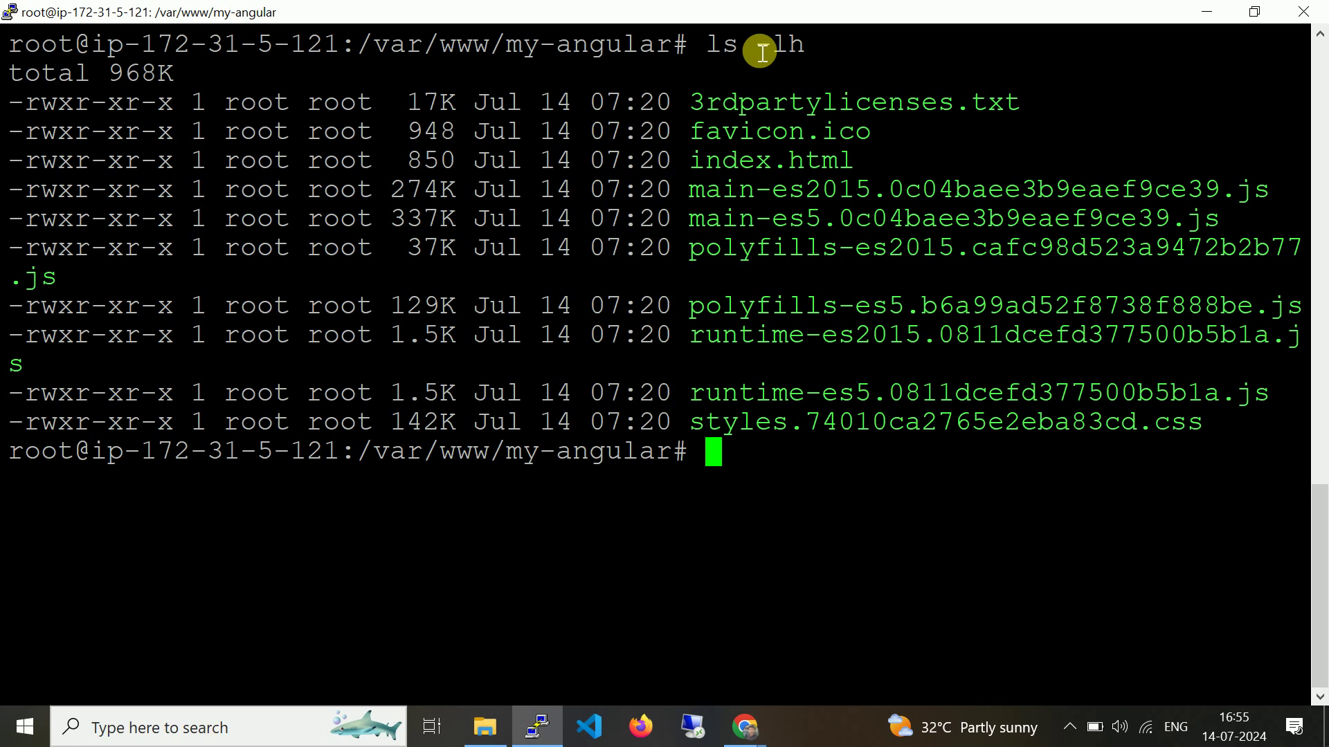
Delete everything in /var/www/my-angular with rm -rf * and clear the terminal.
text(rm -rf *)
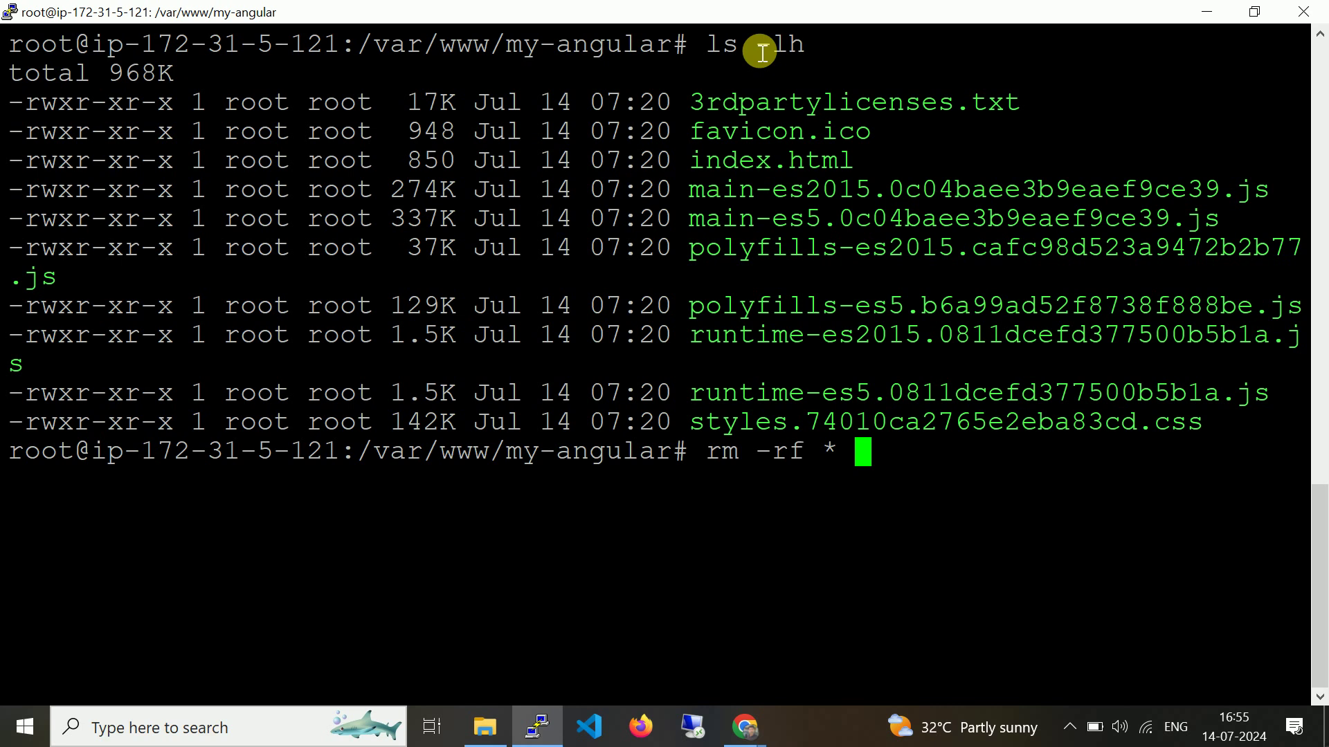
key(Return)
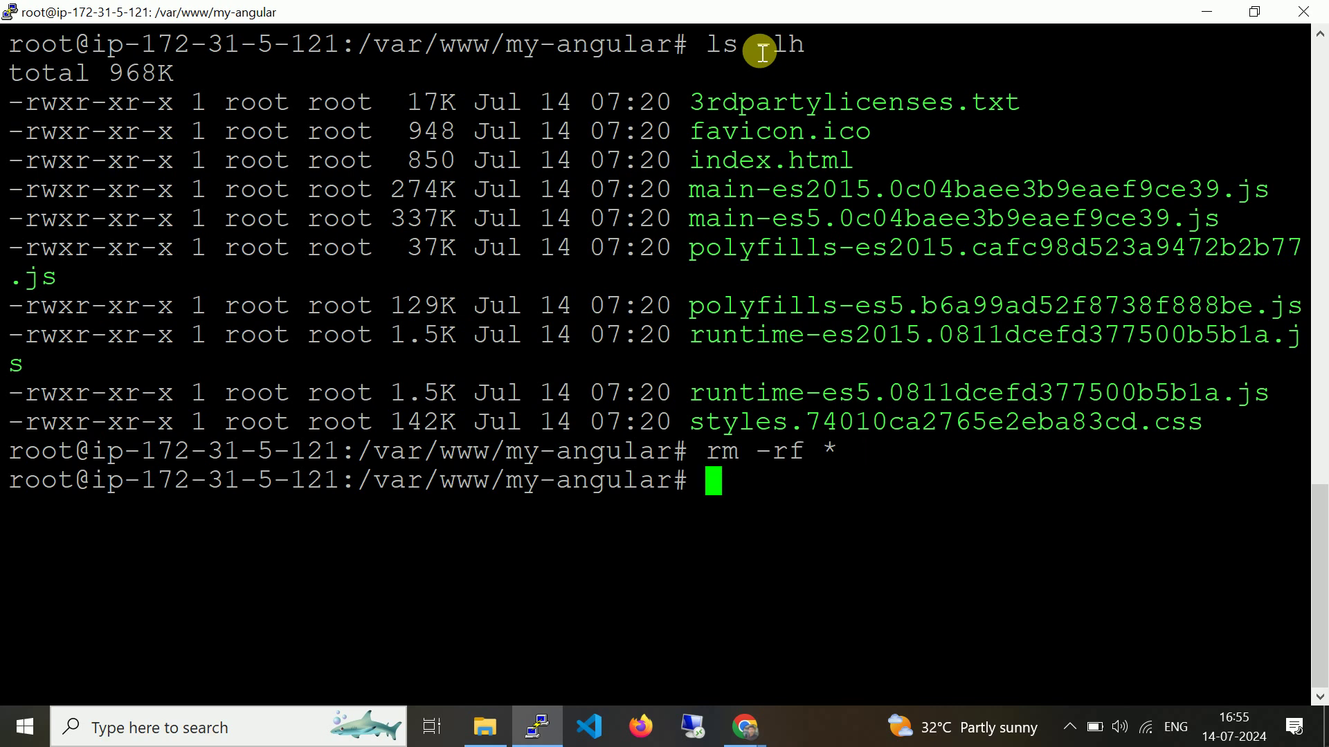
key(ctrl+l)
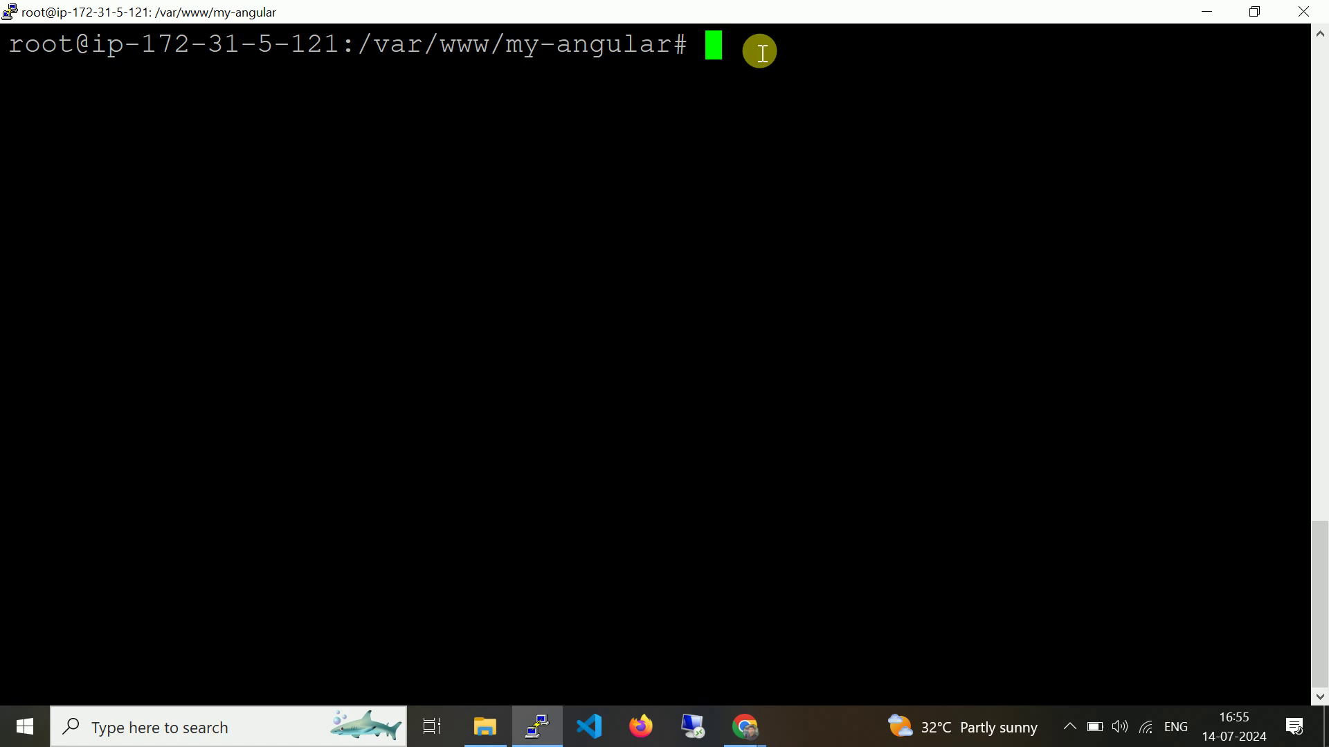
Switch to the EC2 instances list in Chrome and open the IAM role settings of Angular-Instance.
key(alt+Tab)
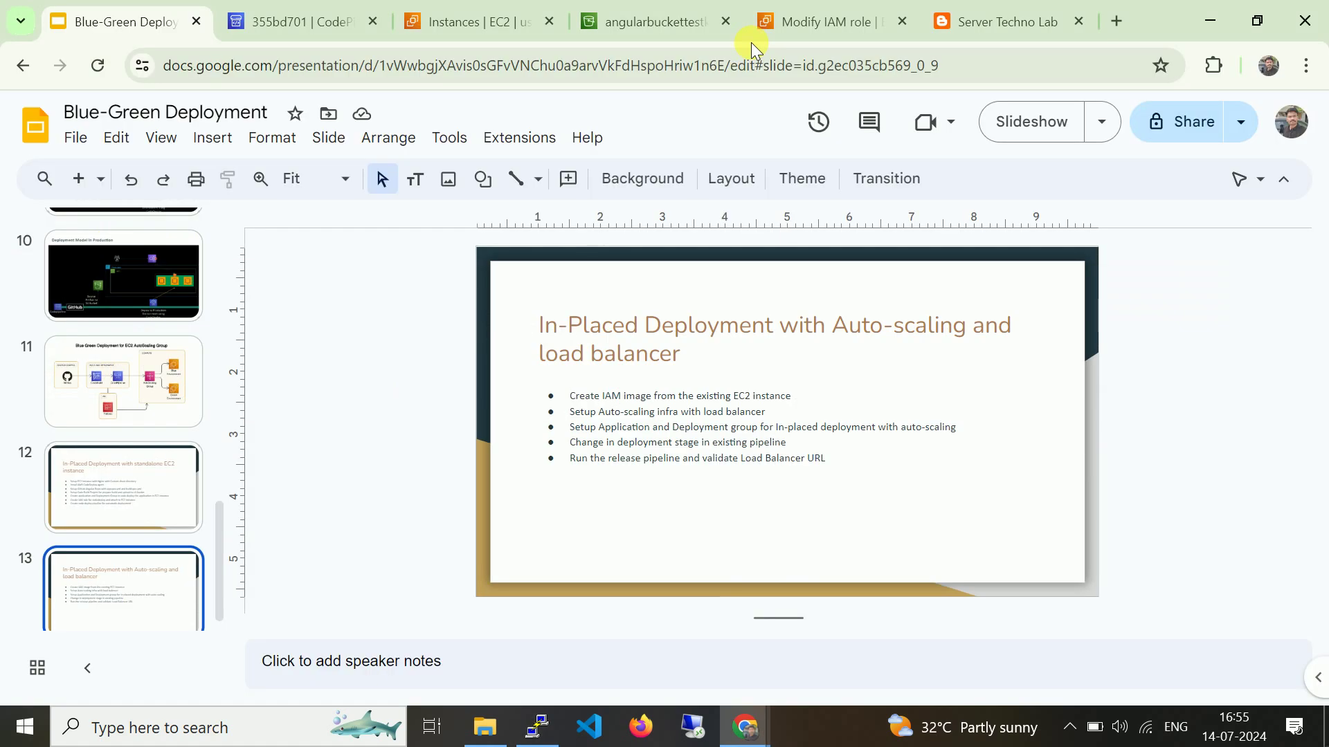
click(502, 14)
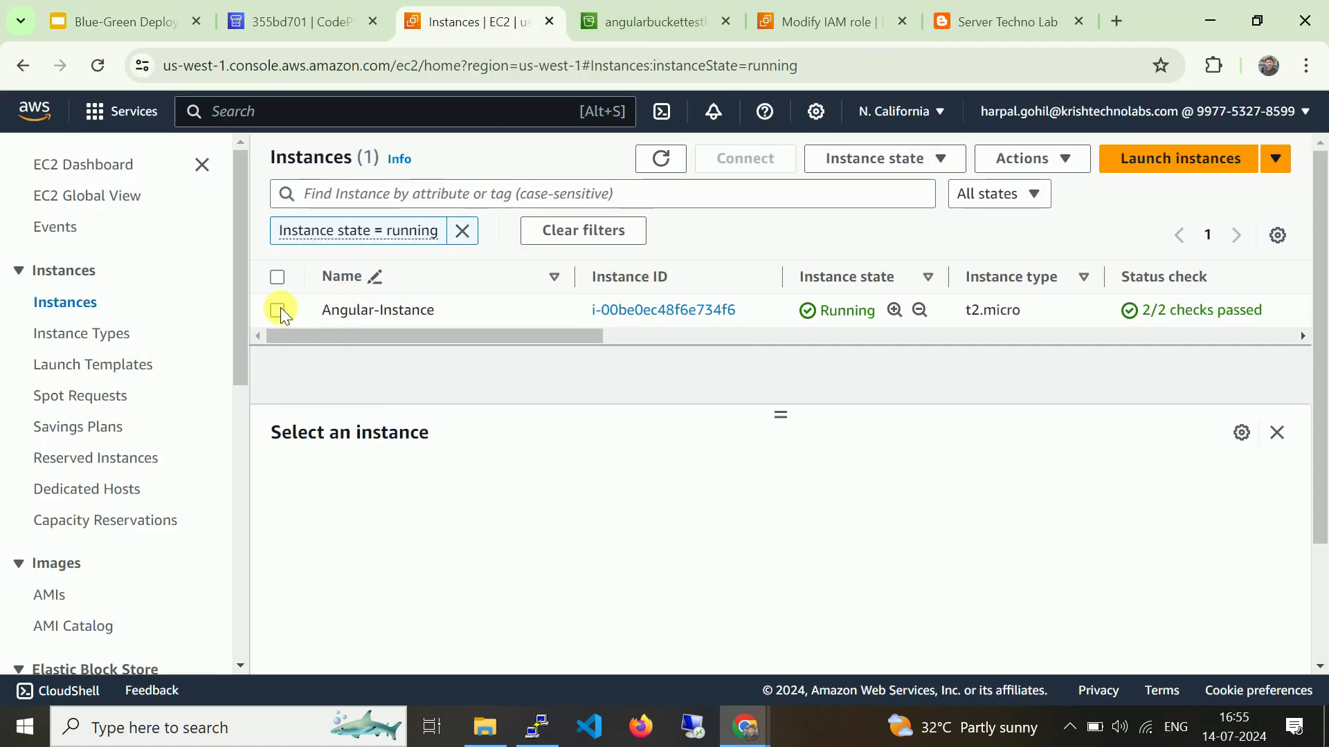
click(430, 310)
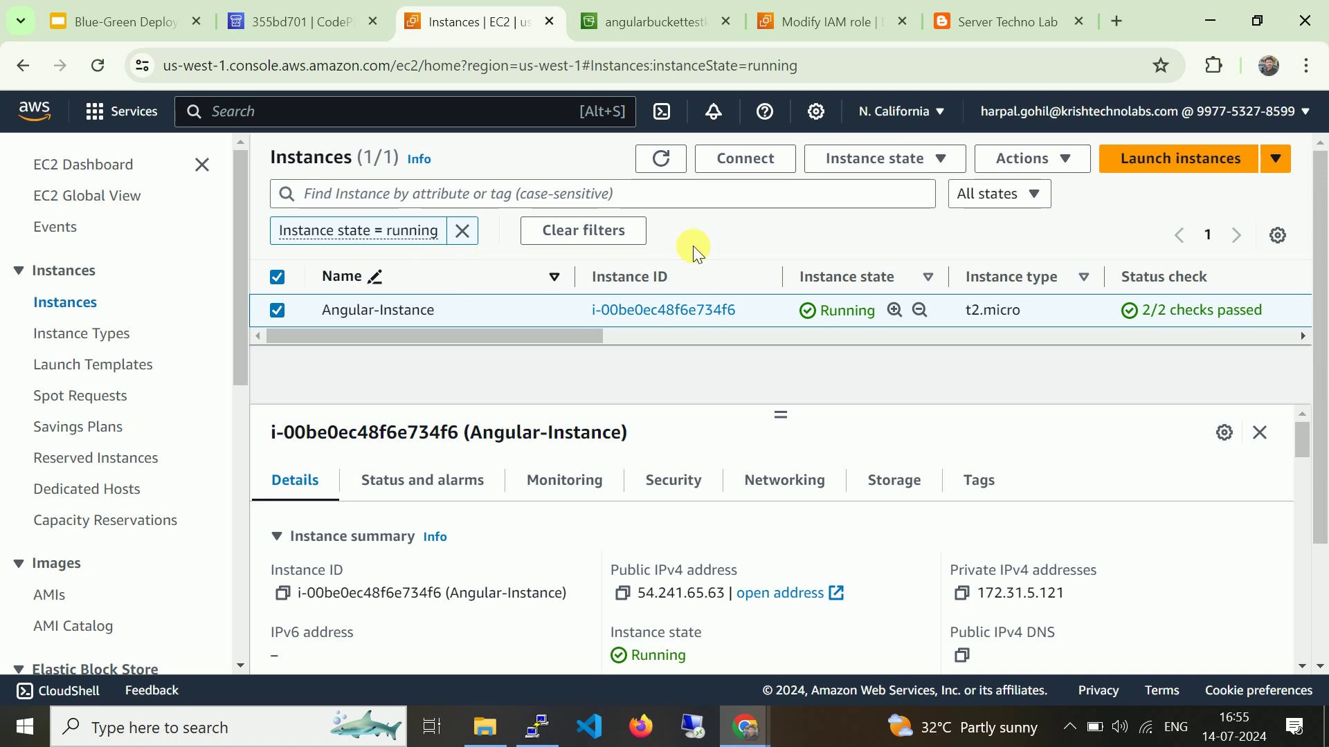
click(1043, 167)
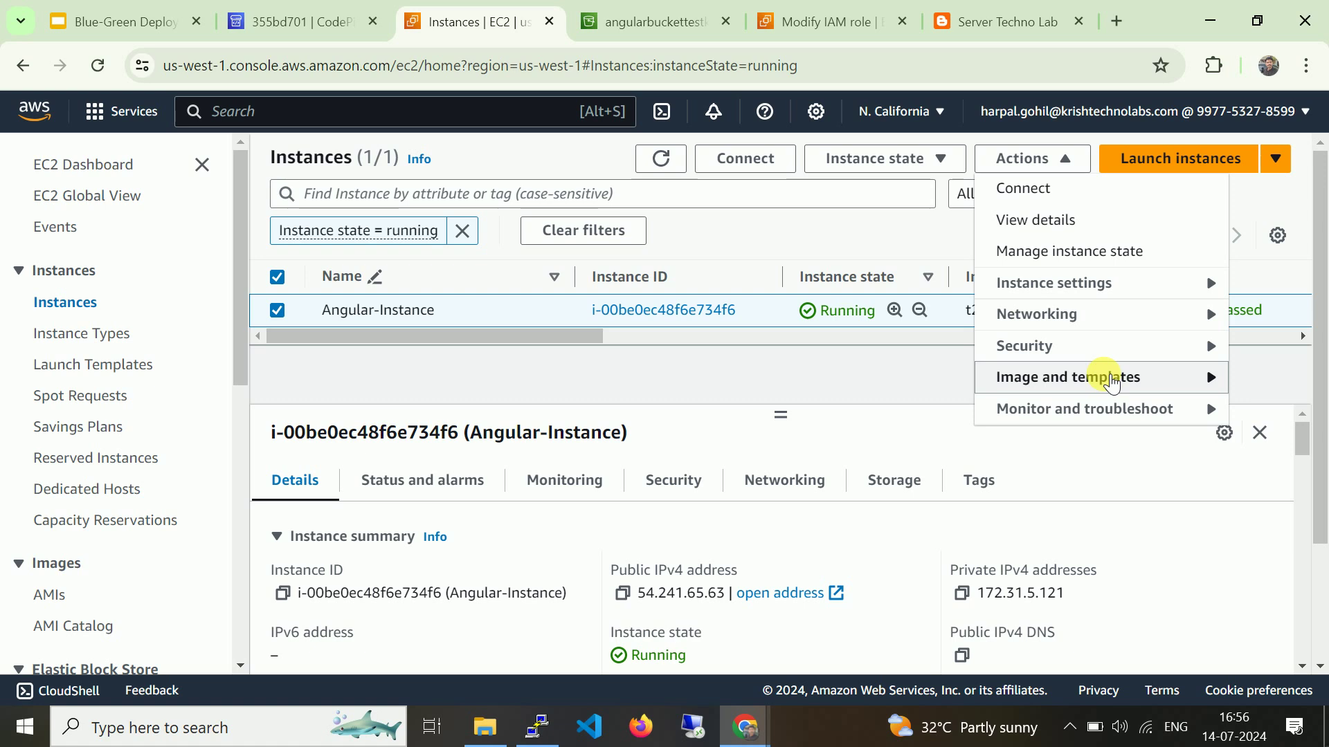
click(1108, 379)
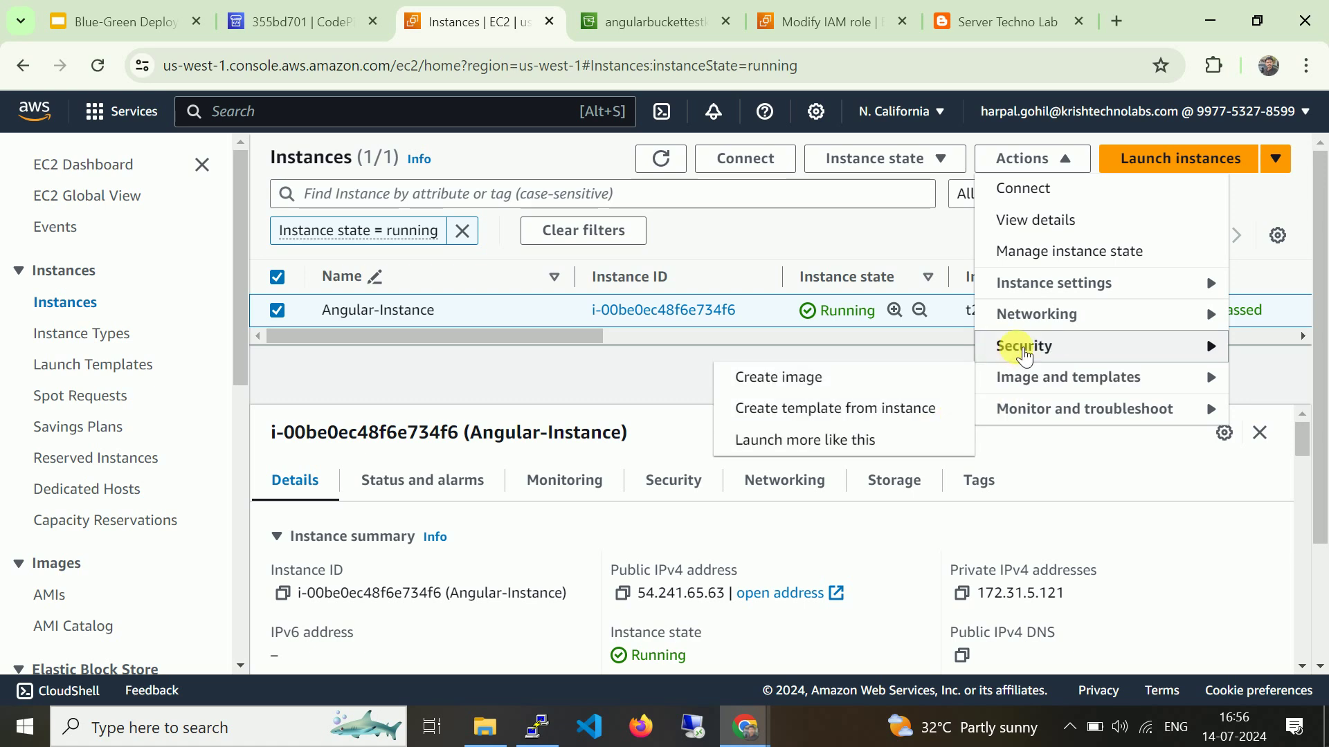
click(1023, 348)
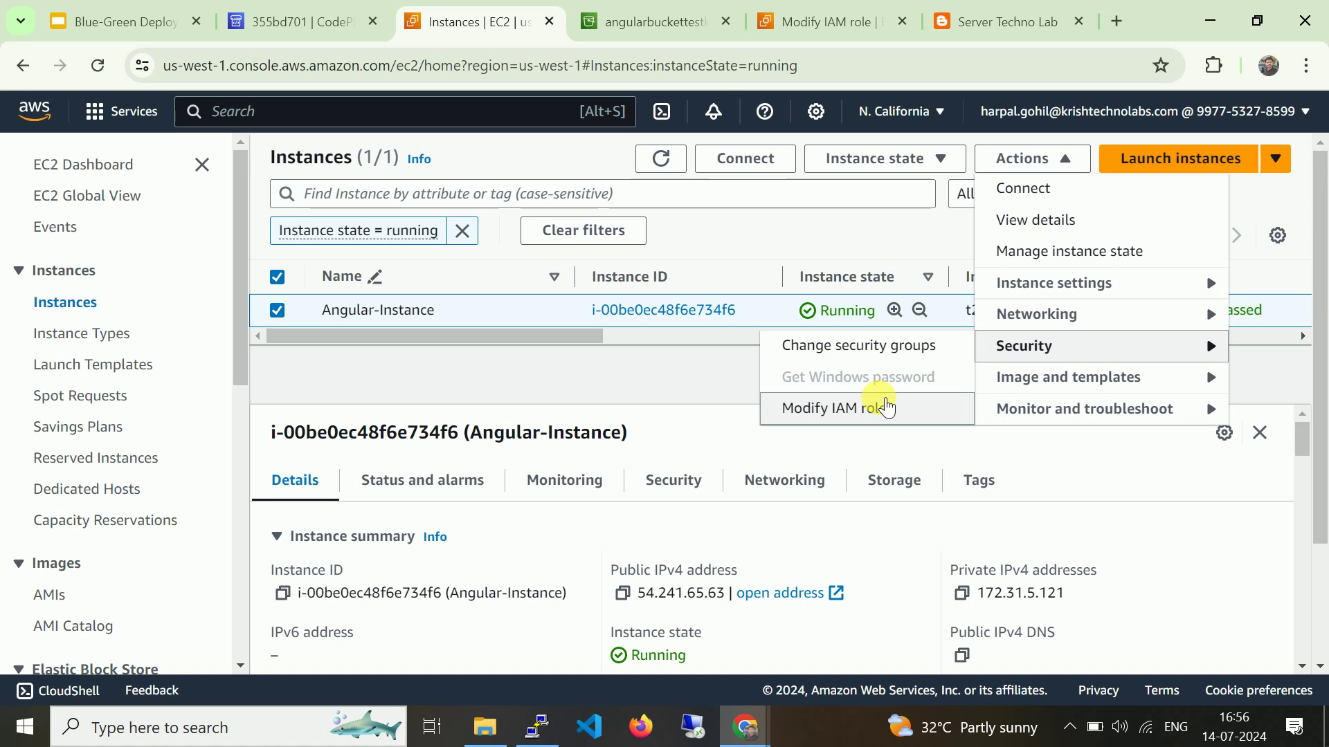
click(881, 407)
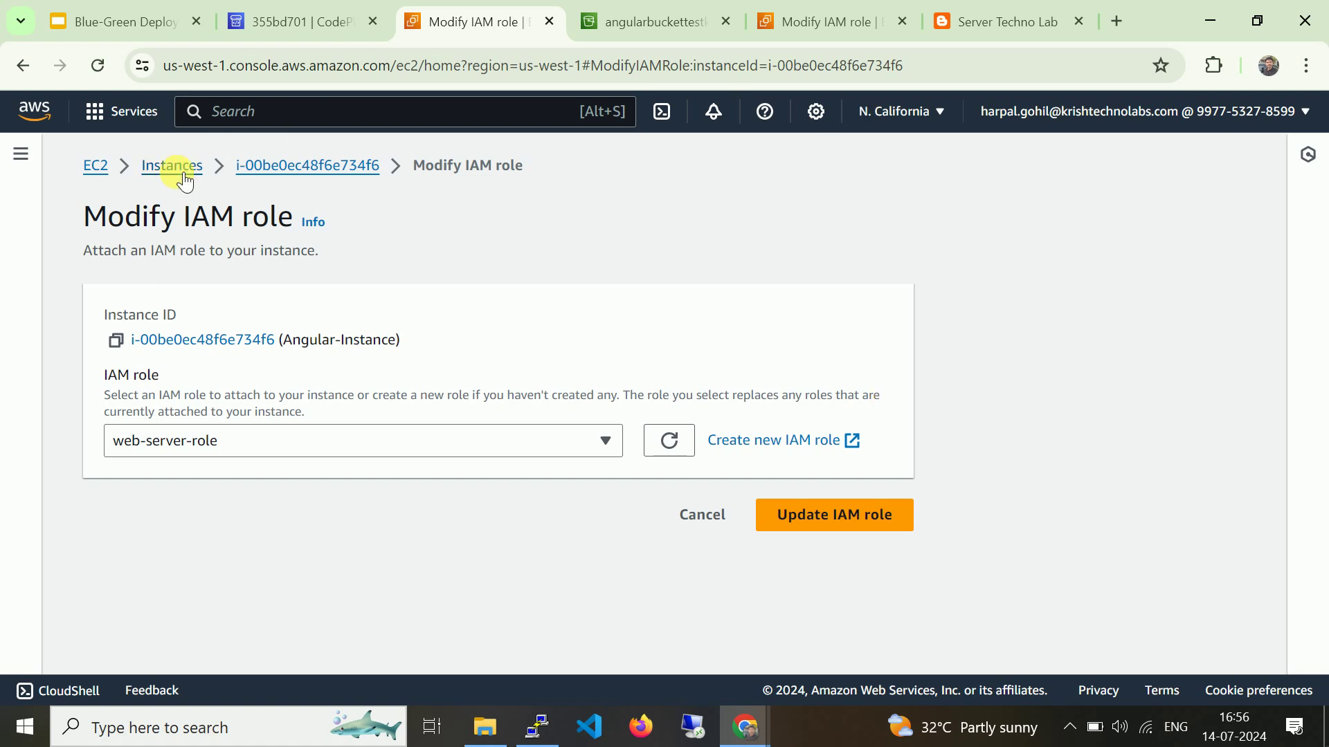
Return to the running EC2 instances and open the image creation form for Angular-Instance.
click(97, 167)
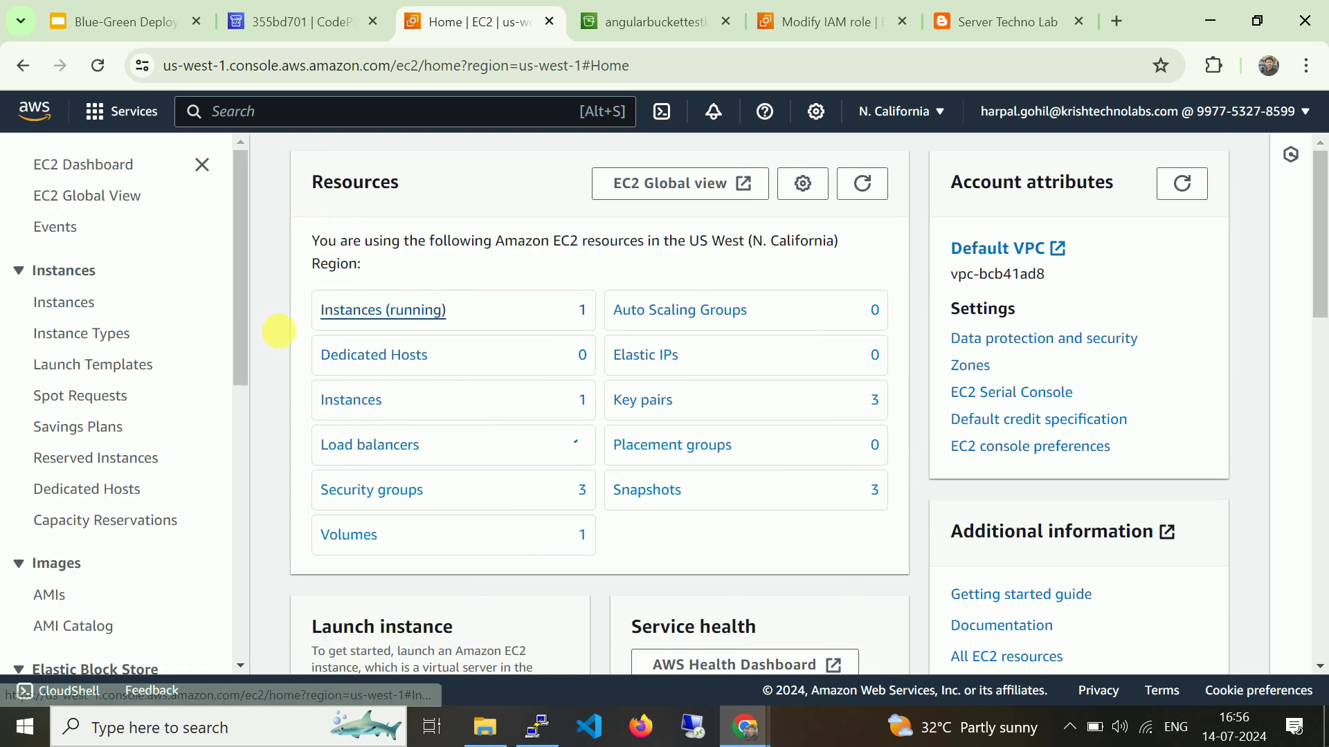
click(354, 310)
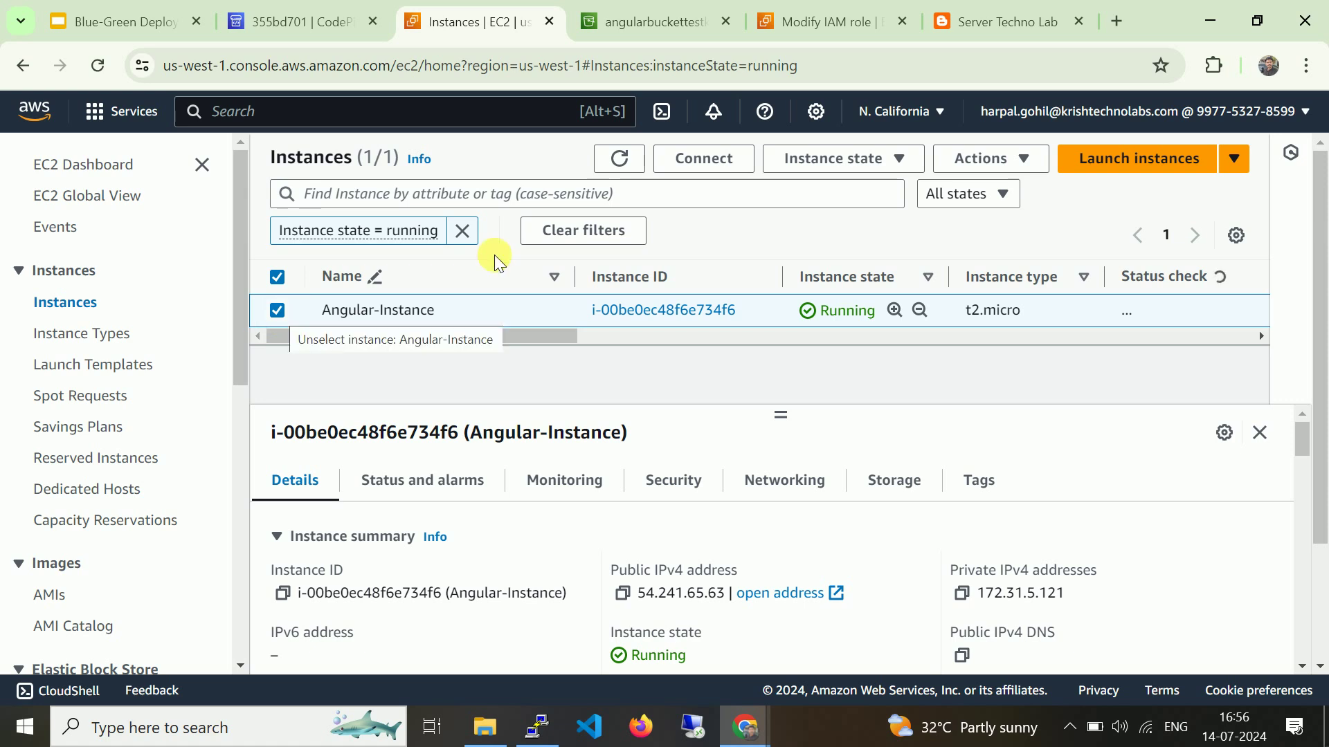
click(1012, 164)
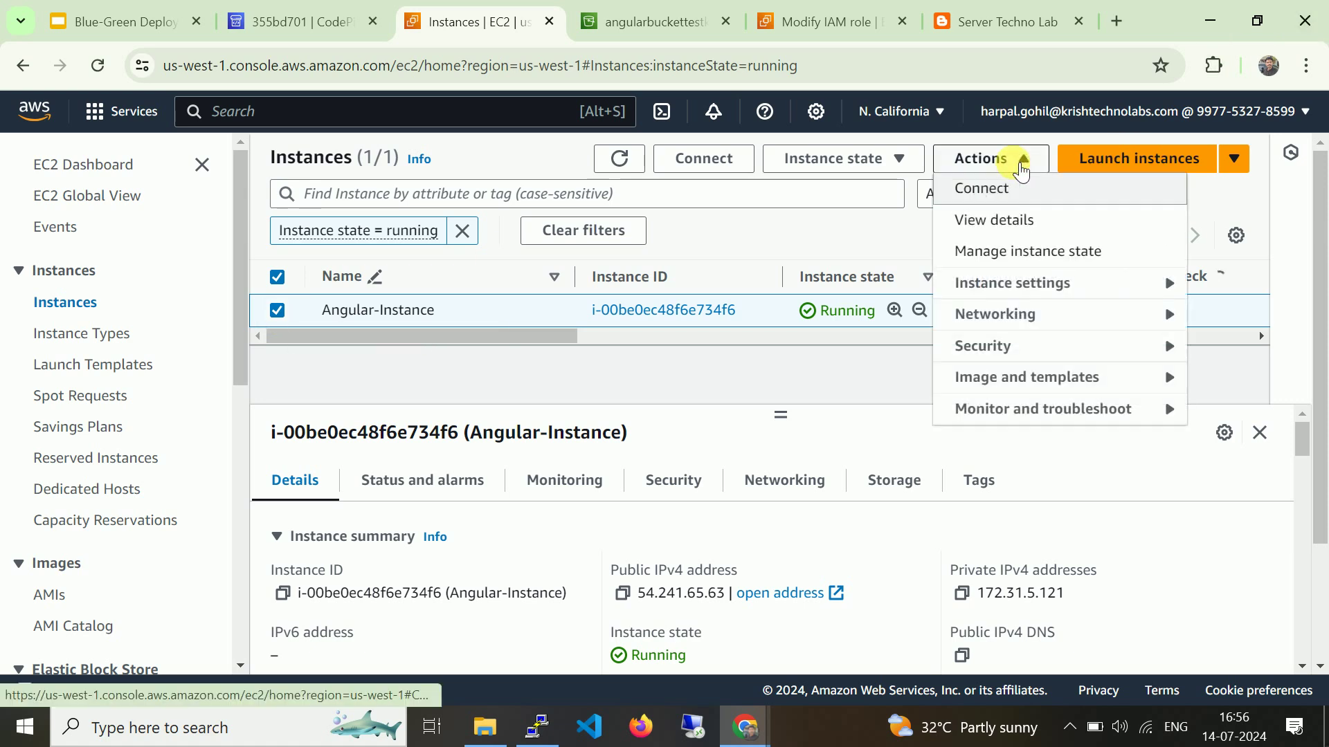
mouse_move(1023, 377)
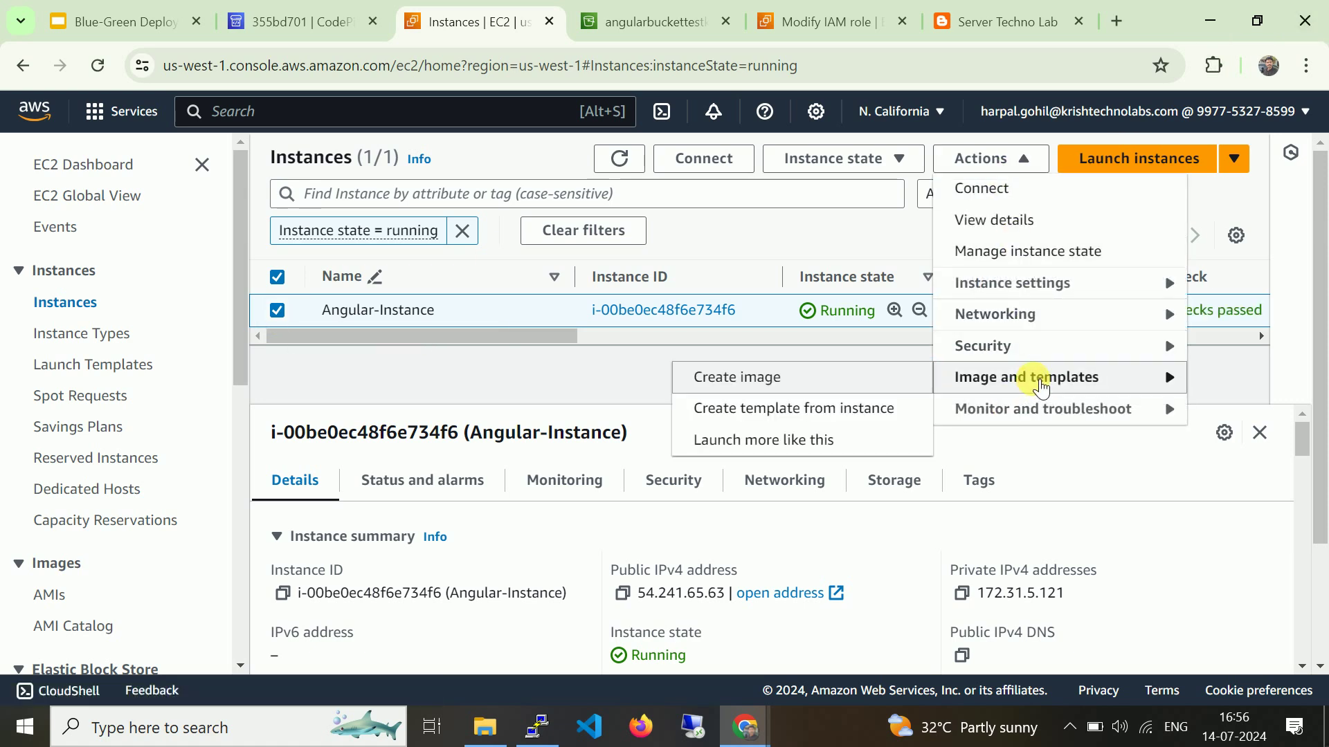
click(861, 382)
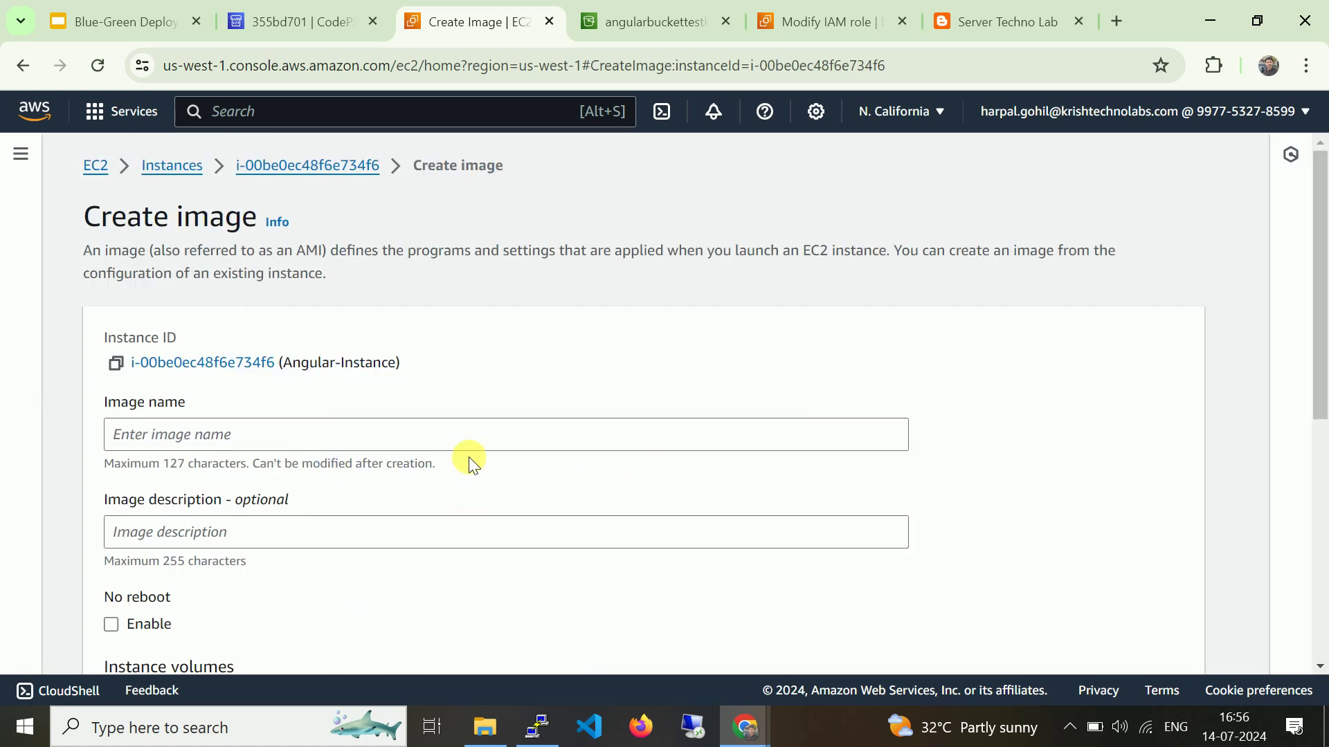
Create the image with my-angular-image-14072024 as both its name and its description, keeping the default volume and tag settings.
click(485, 444)
text(m)
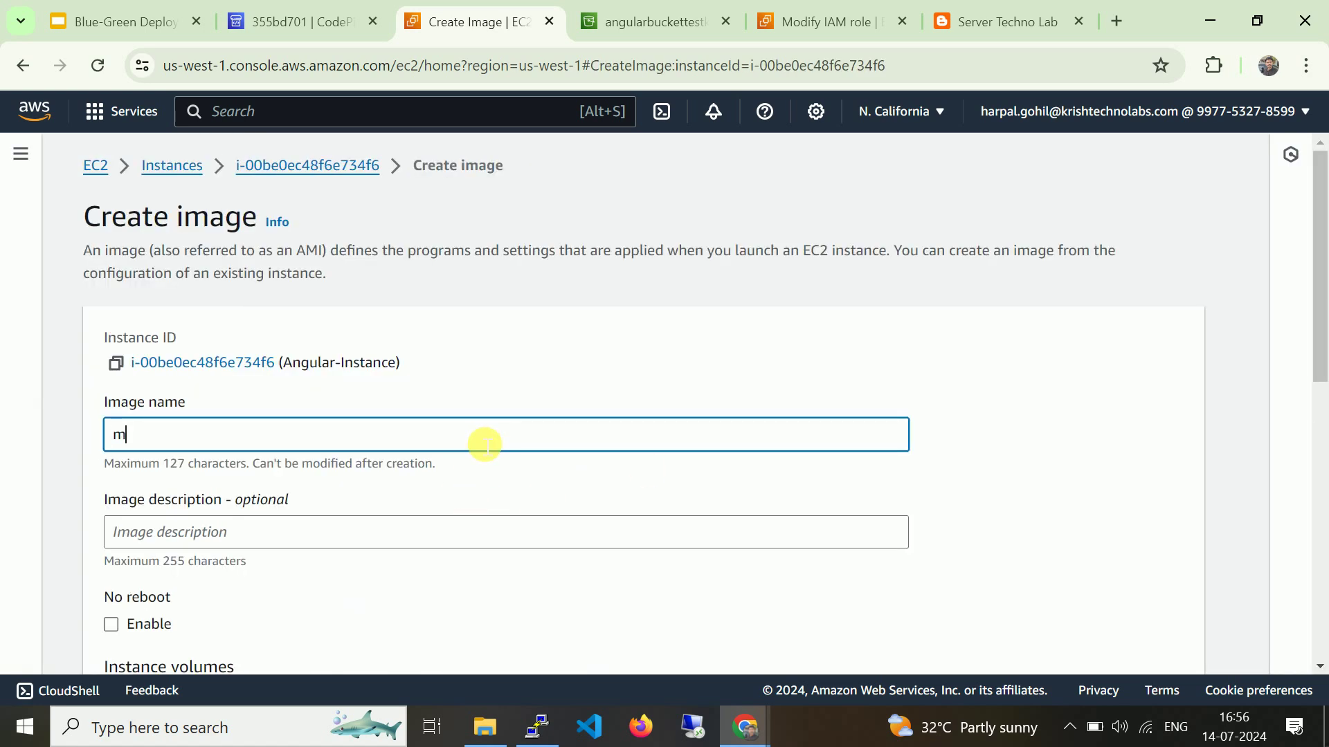
text(y-angular-image-14072024)
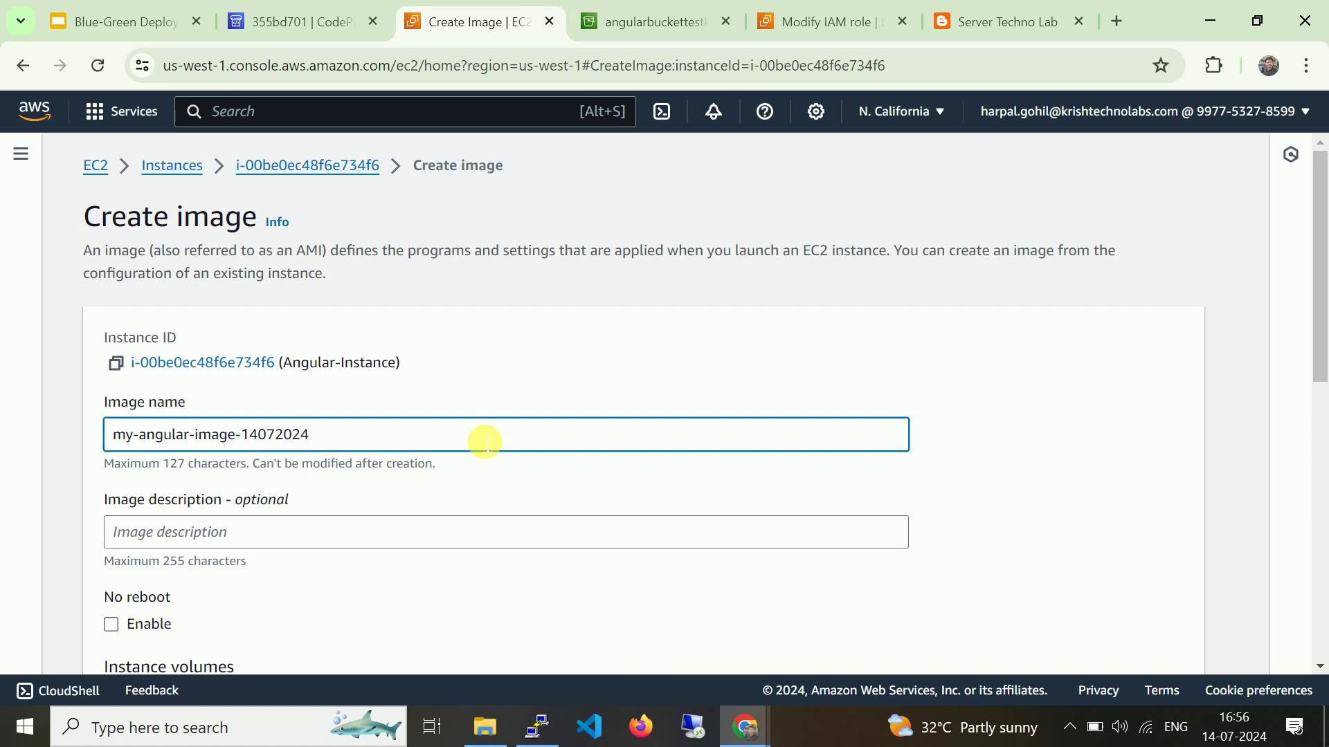
key(ctrl+a)
key(ctrl+c)
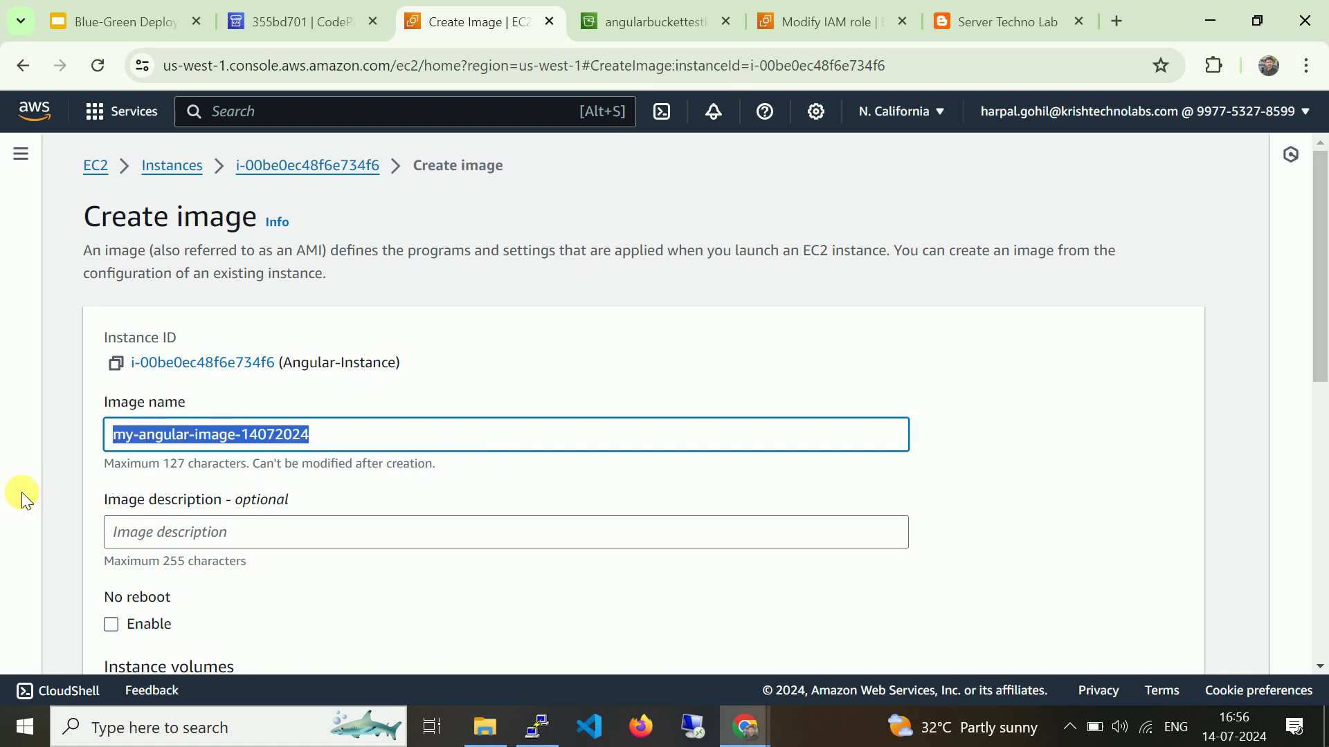
click(400, 531)
key(ctrl+v)
scroll(445, 483, down, 3)
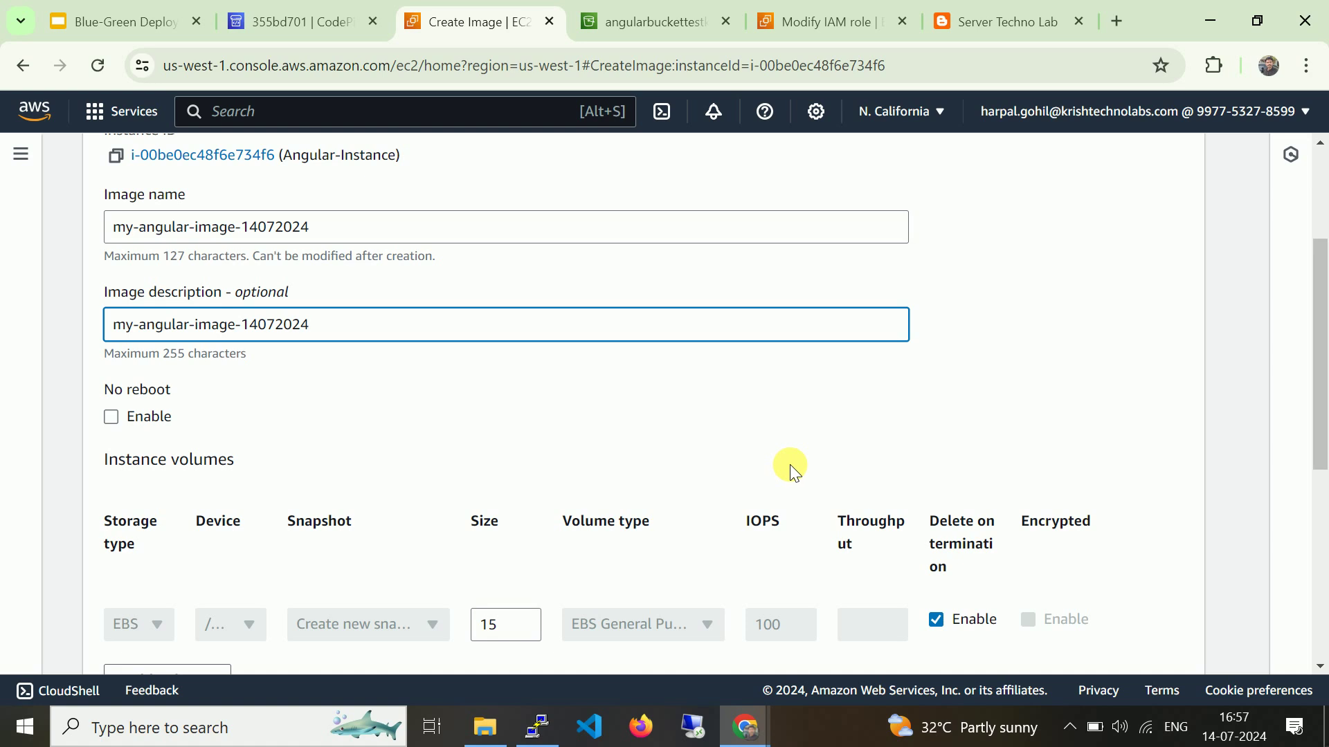
scroll(790, 465, down, 1)
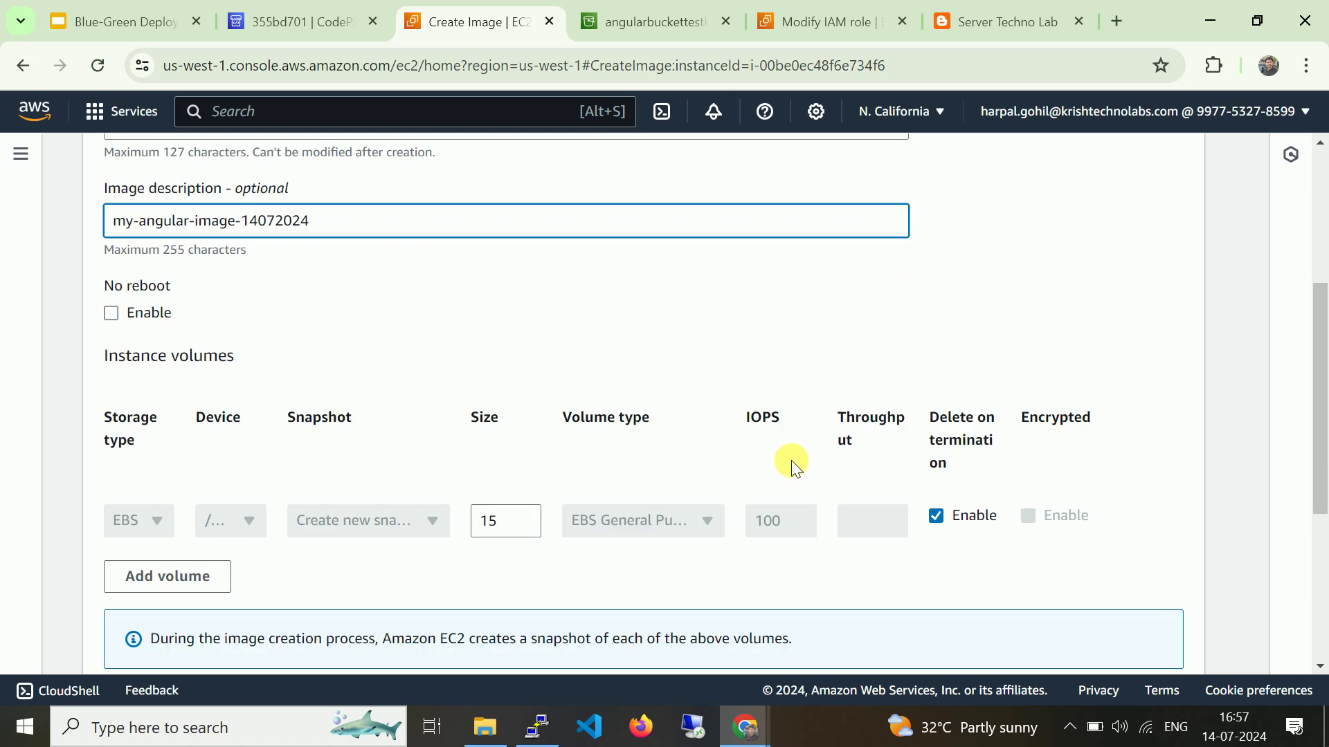
scroll(791, 459, down, 5)
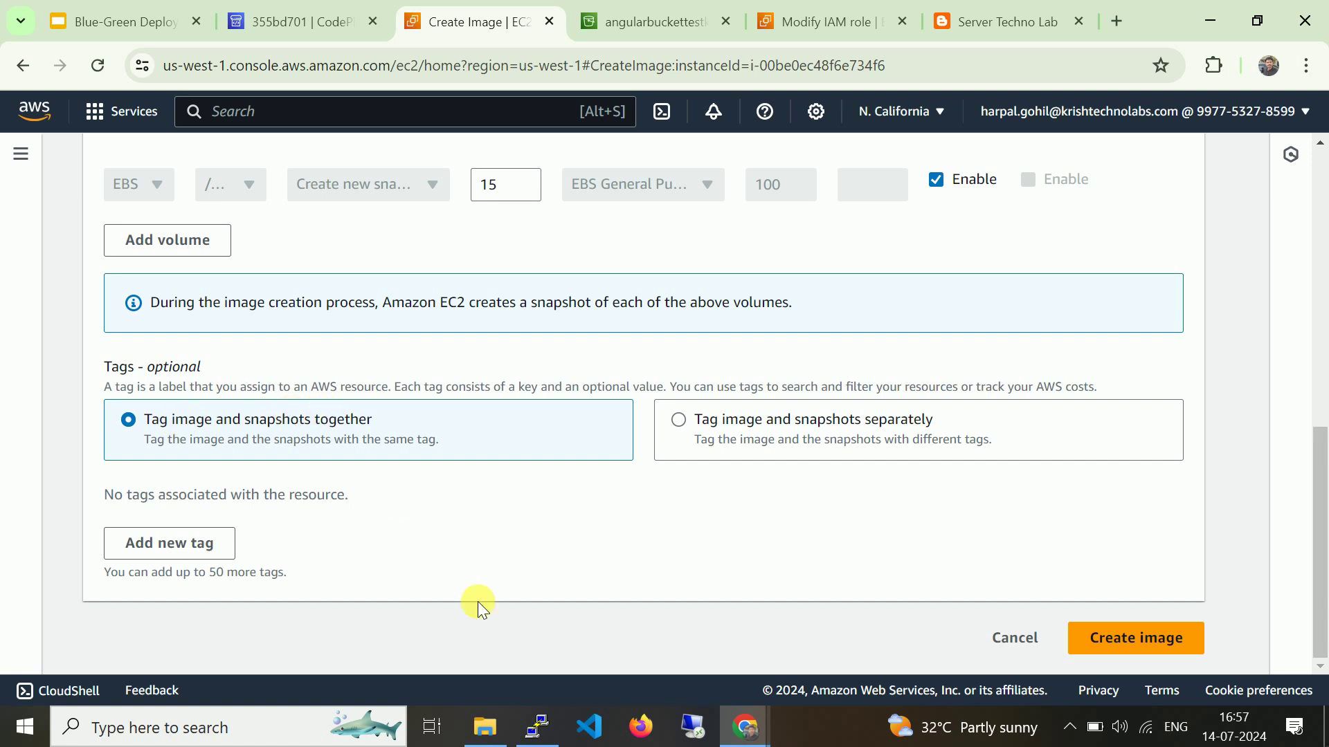
click(1161, 637)
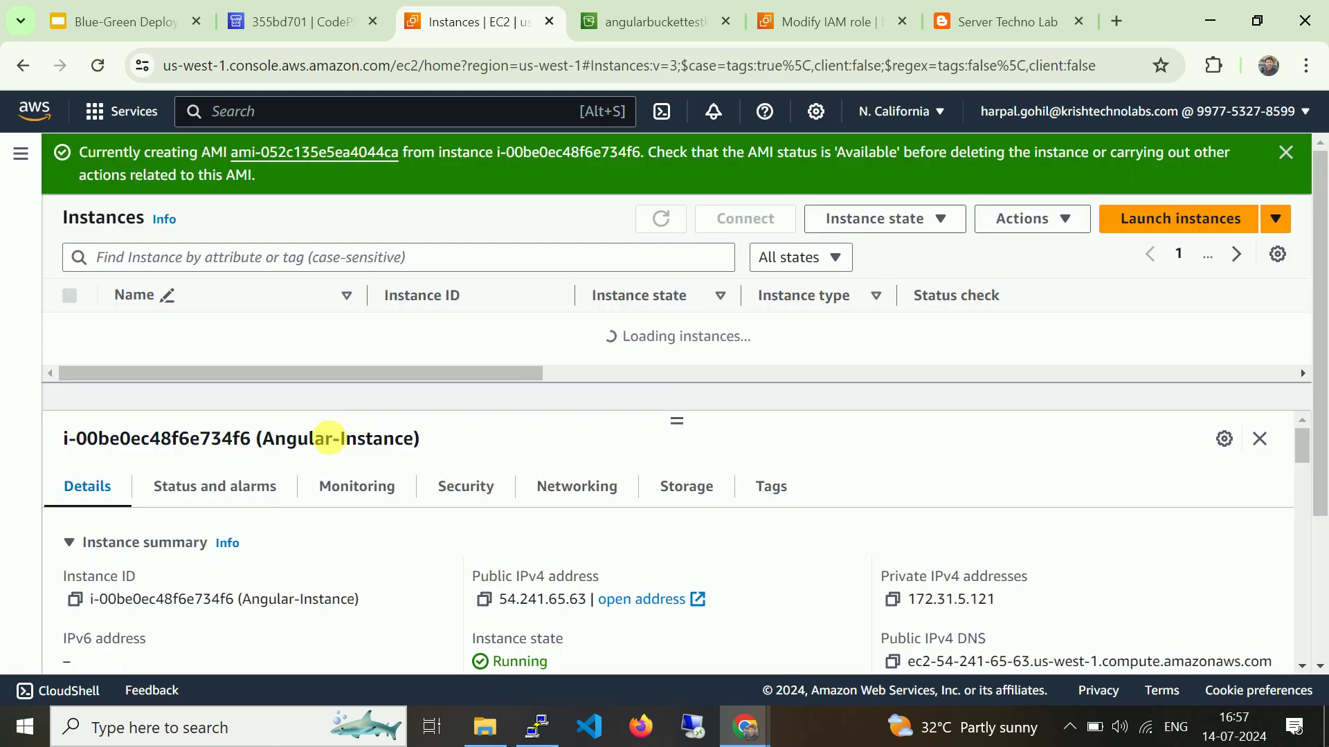
Open the list of owned AMIs and check the status of my-angular-image-14072024.
click(20, 153)
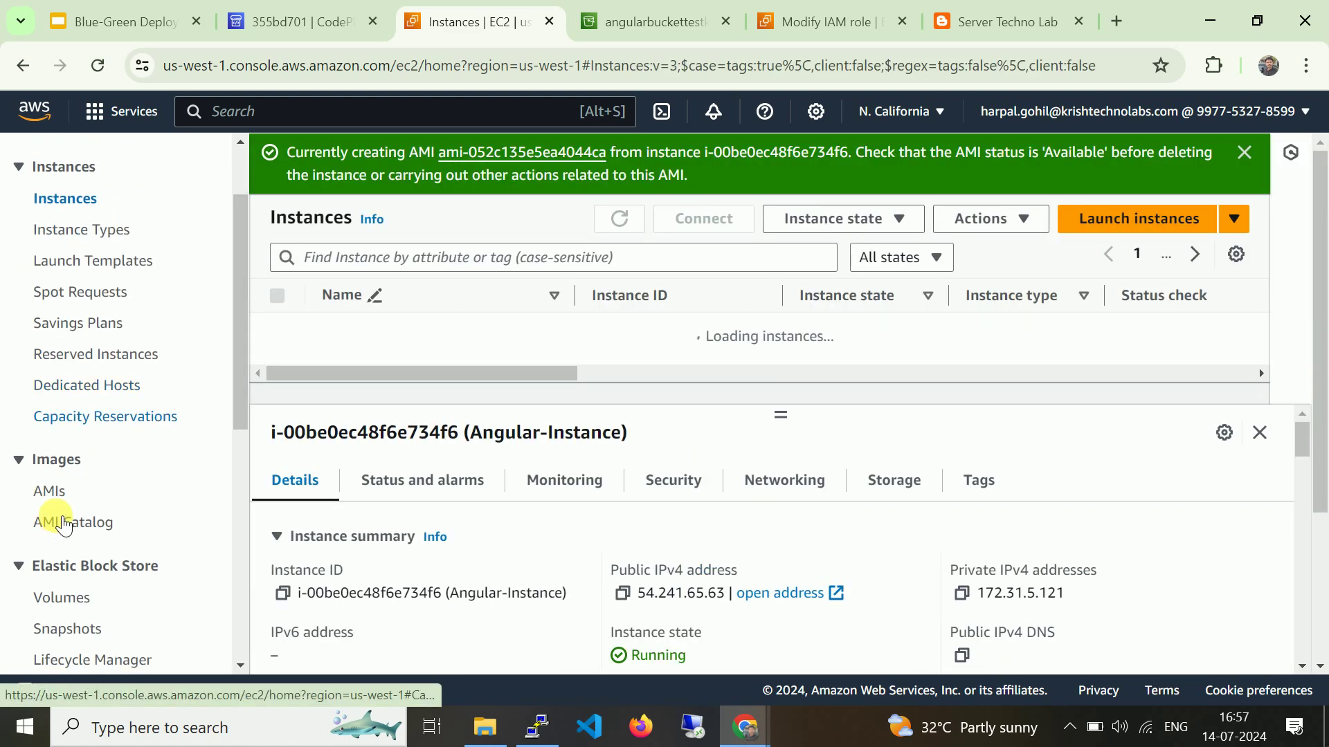
click(49, 491)
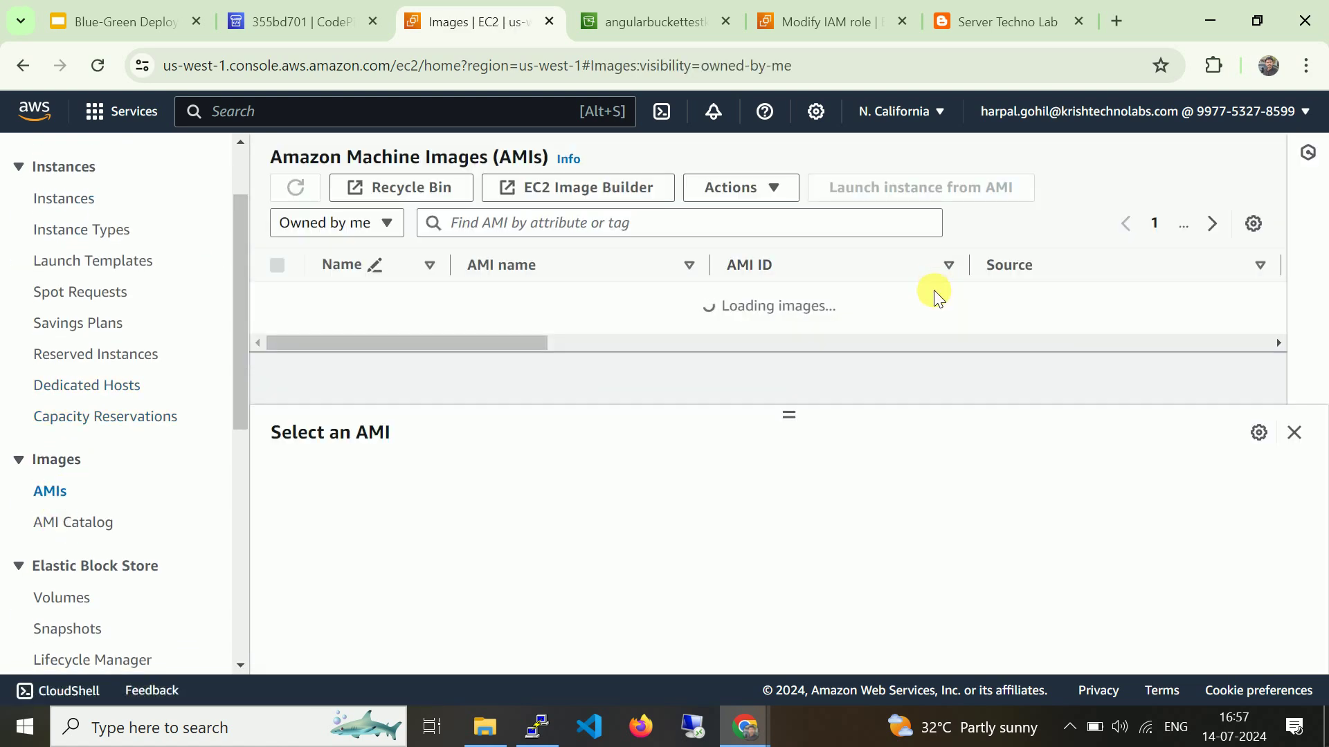
drag(498, 325, 688, 297)
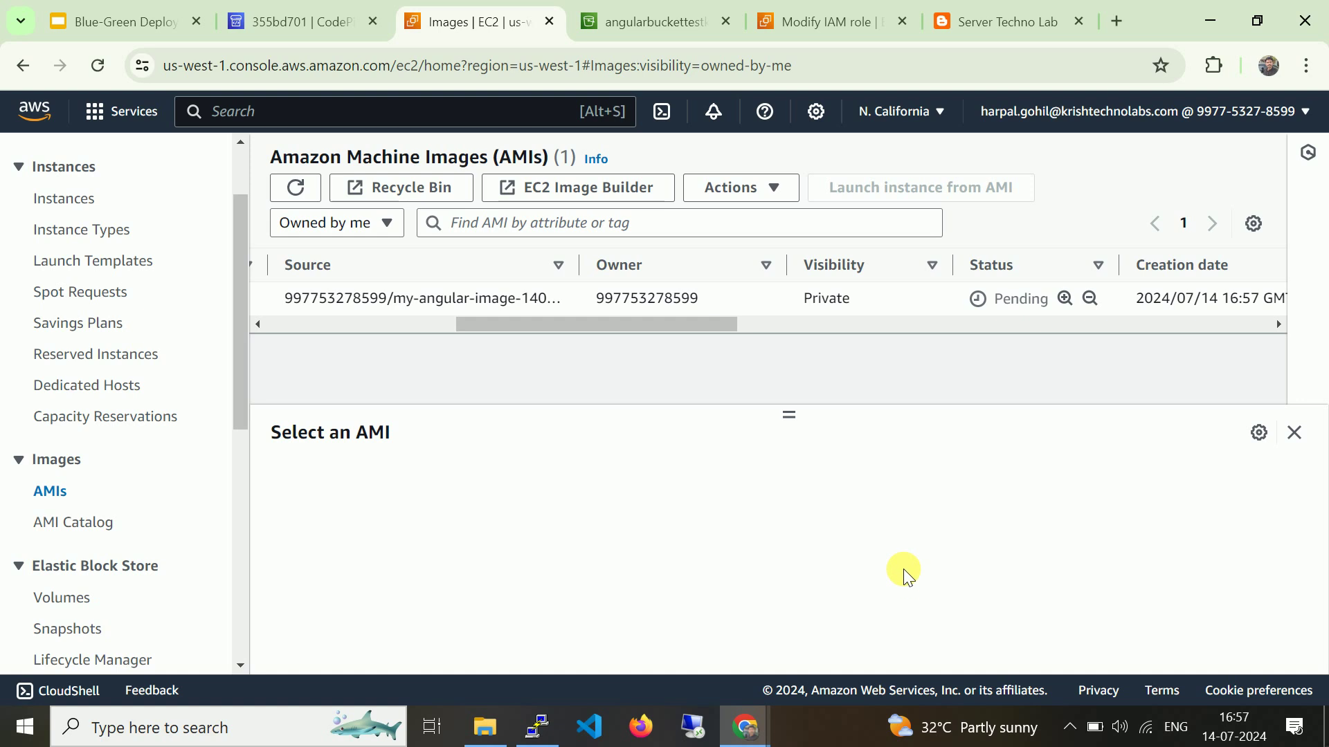
click(1069, 727)
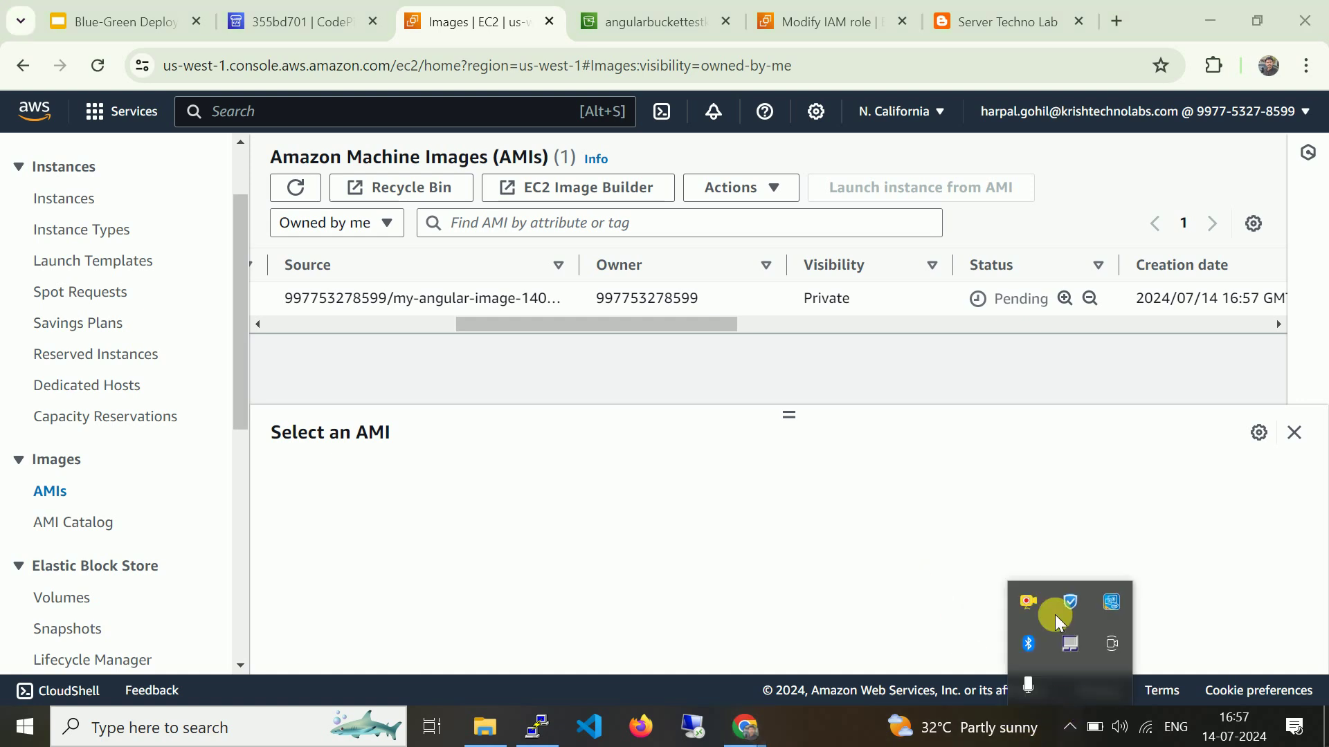
right_click(1029, 600)
click(925, 380)
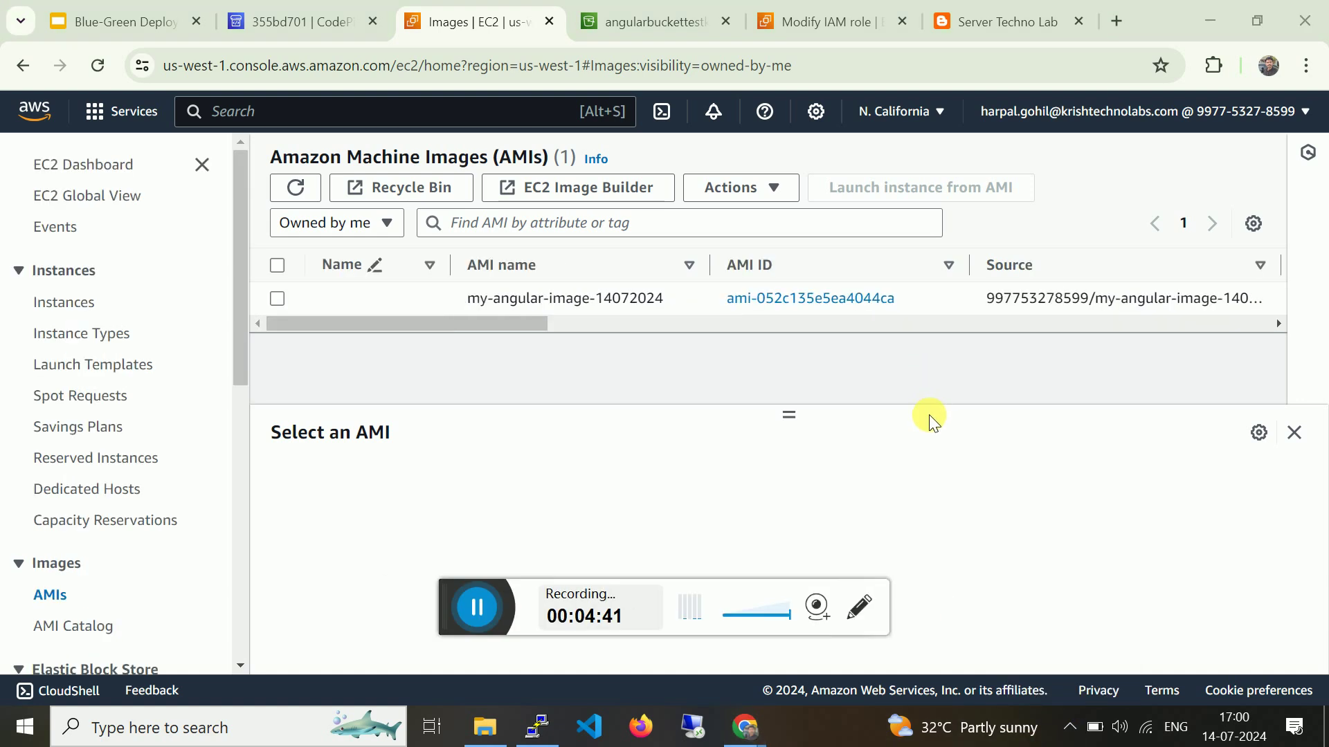
click(460, 602)
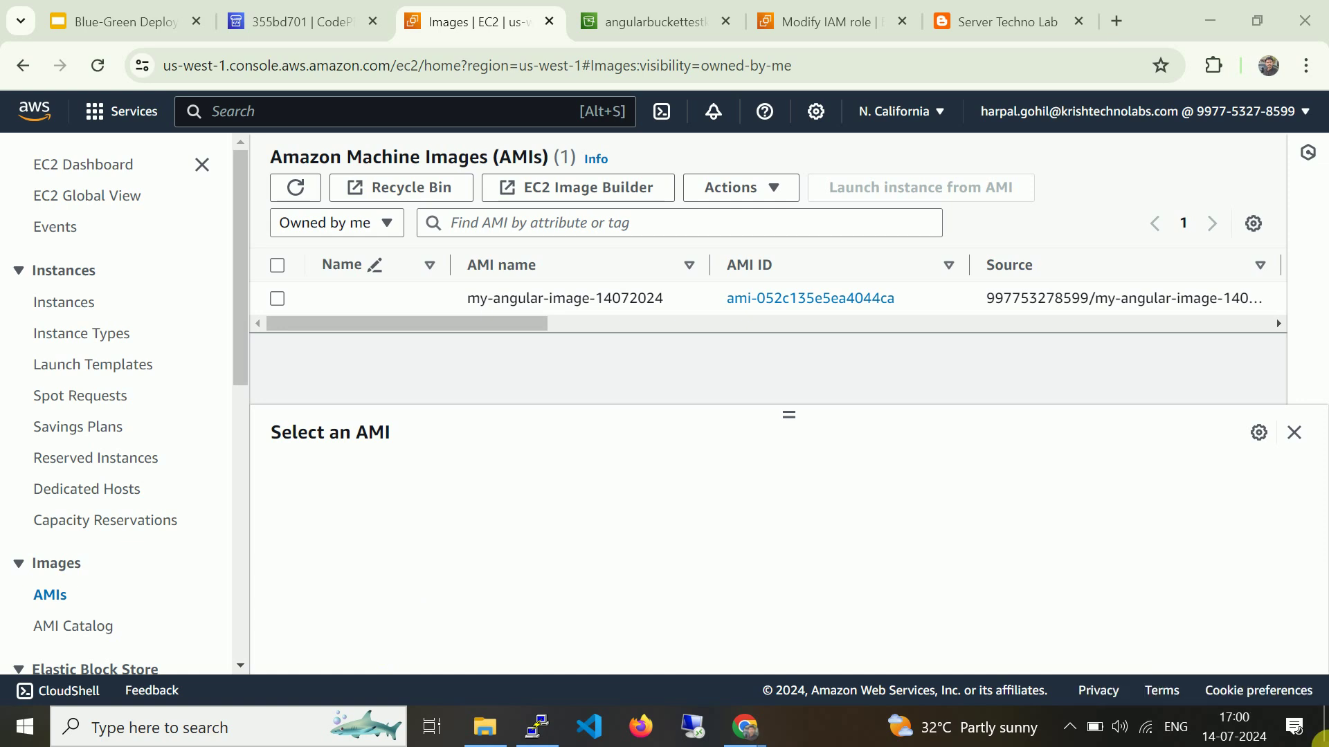
drag(487, 332, 411, 410)
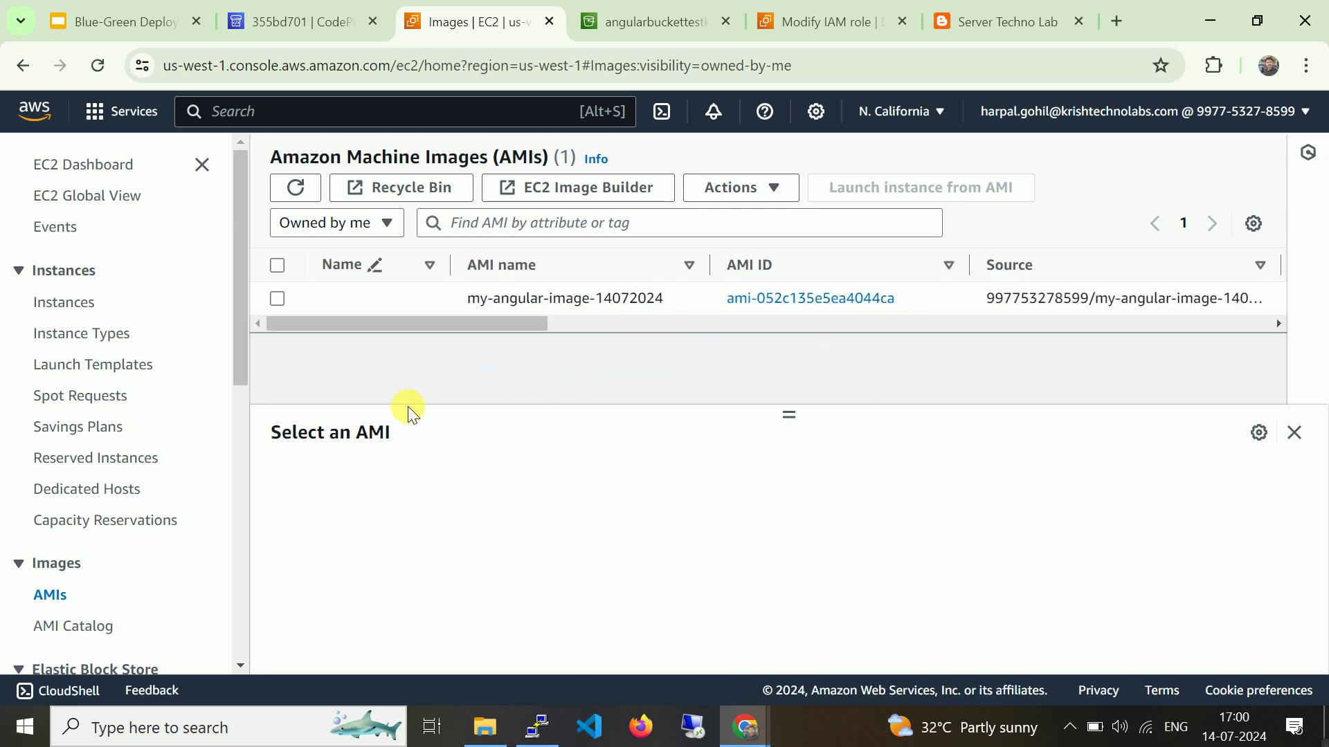
Review the in-place deployment checklist slide and read the Server Techno Lab blog from the AMI setup through the Auto-scaling Group section.
click(141, 22)
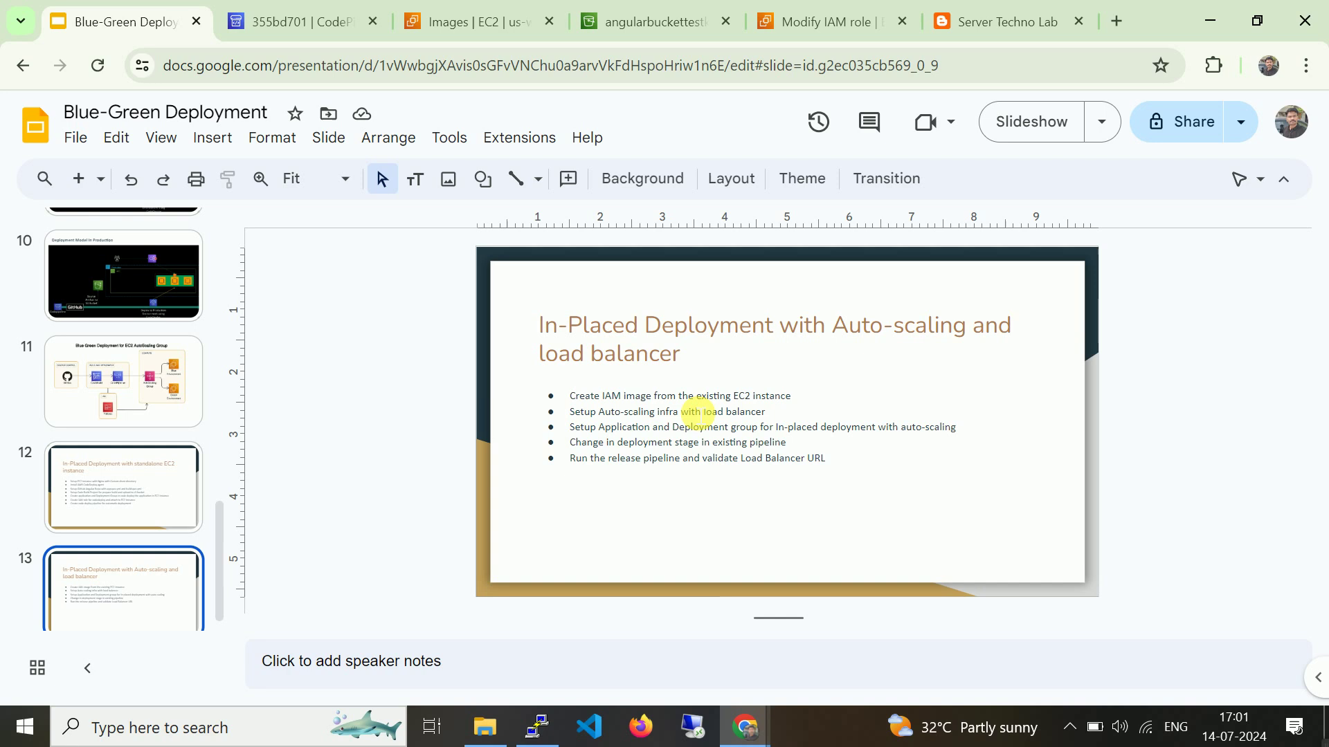
click(997, 18)
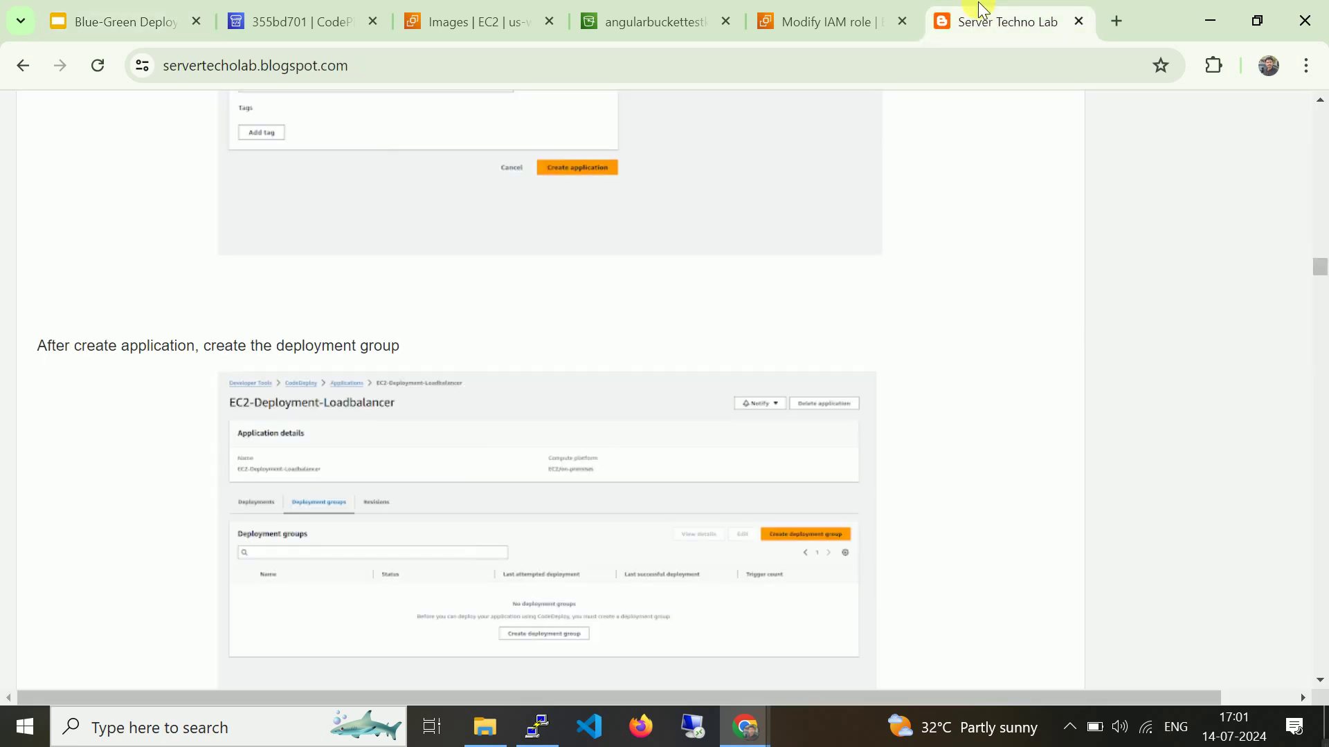
scroll(468, 370, up, 5)
scroll(467, 370, up, 10)
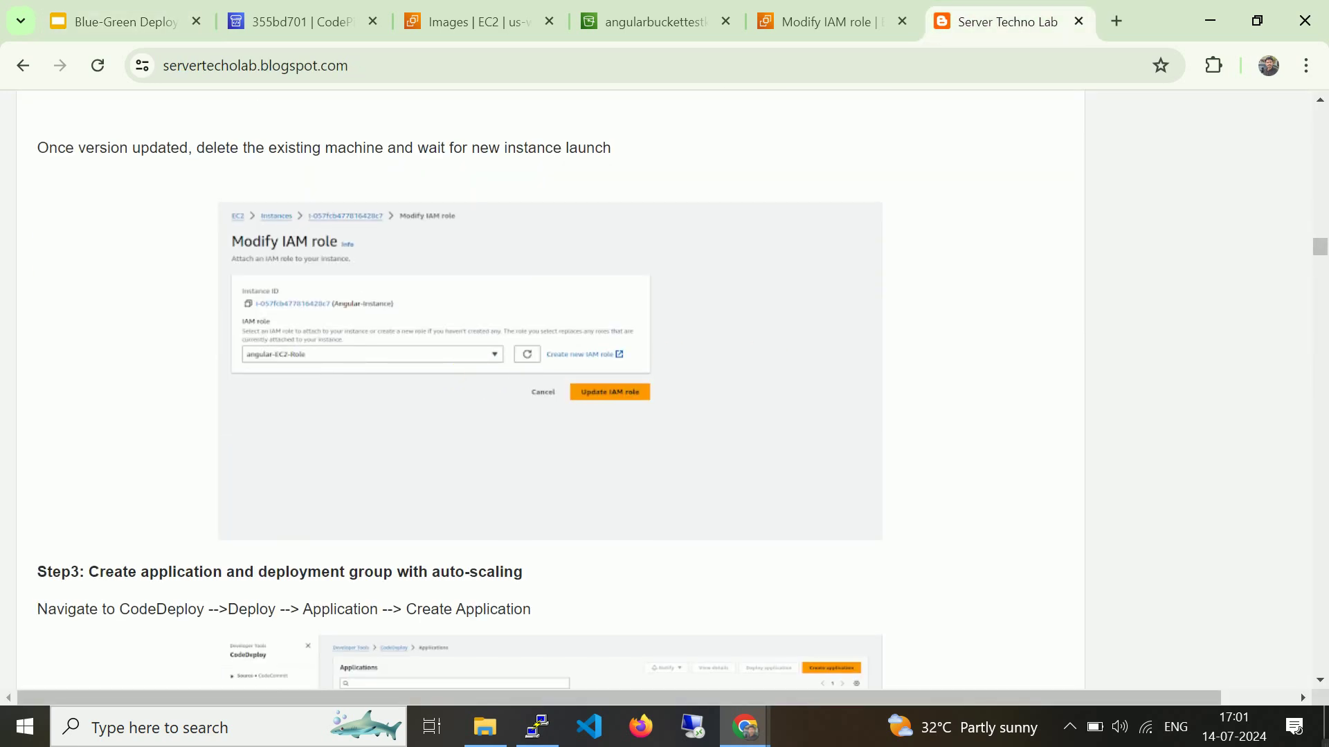
drag(1317, 249, 1317, 118)
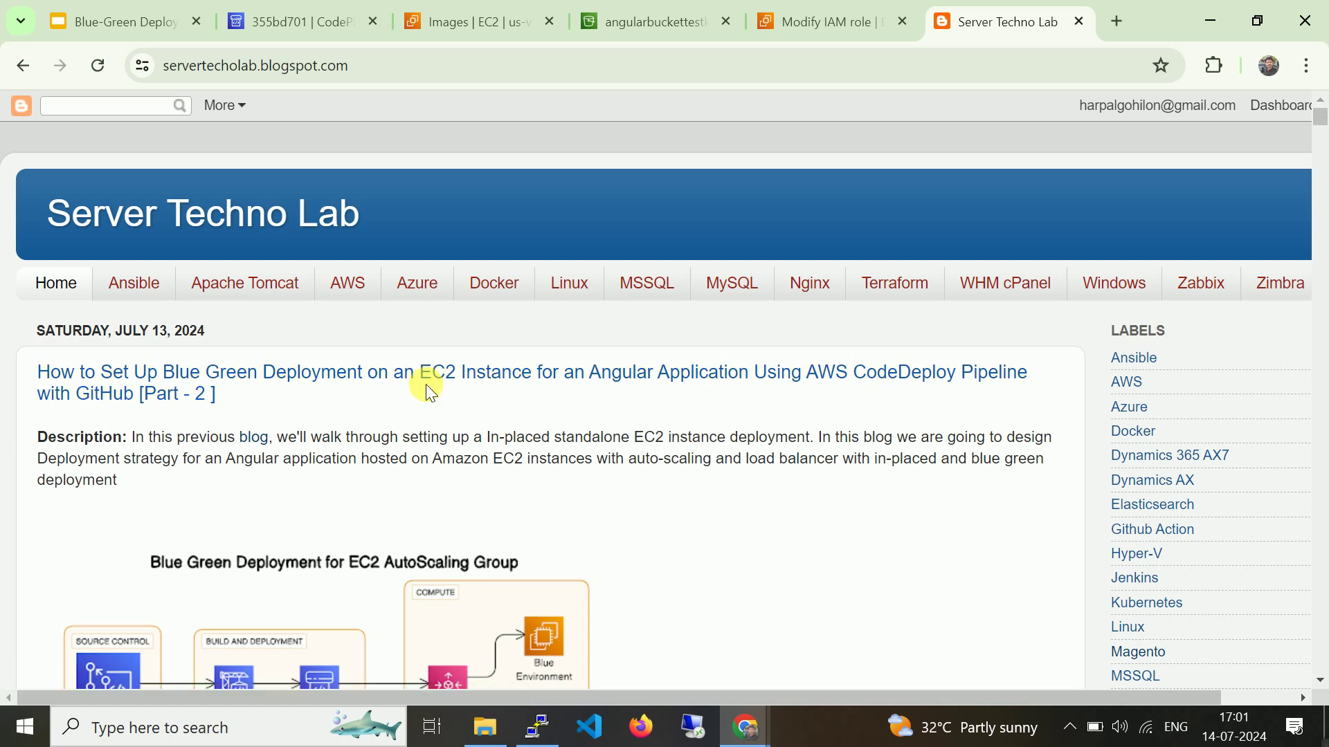
scroll(426, 384, down, 5)
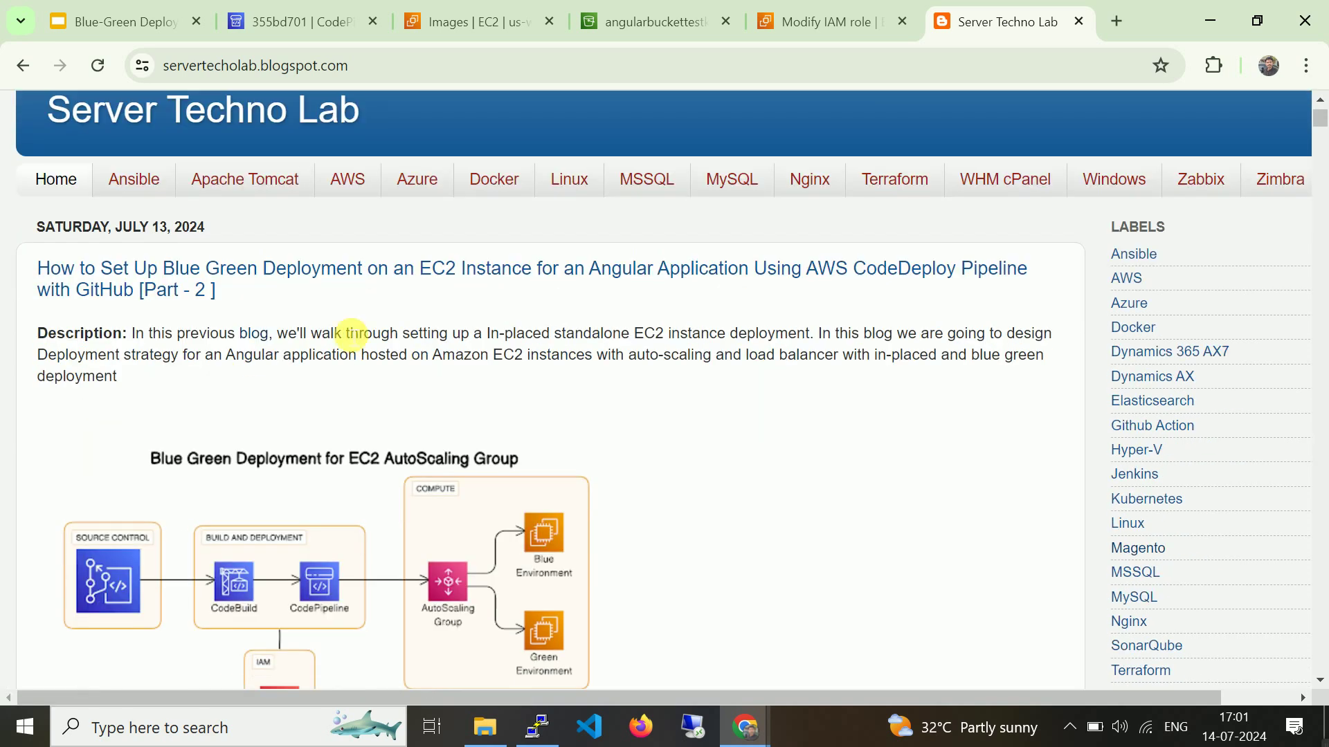
scroll(384, 357, down, 5)
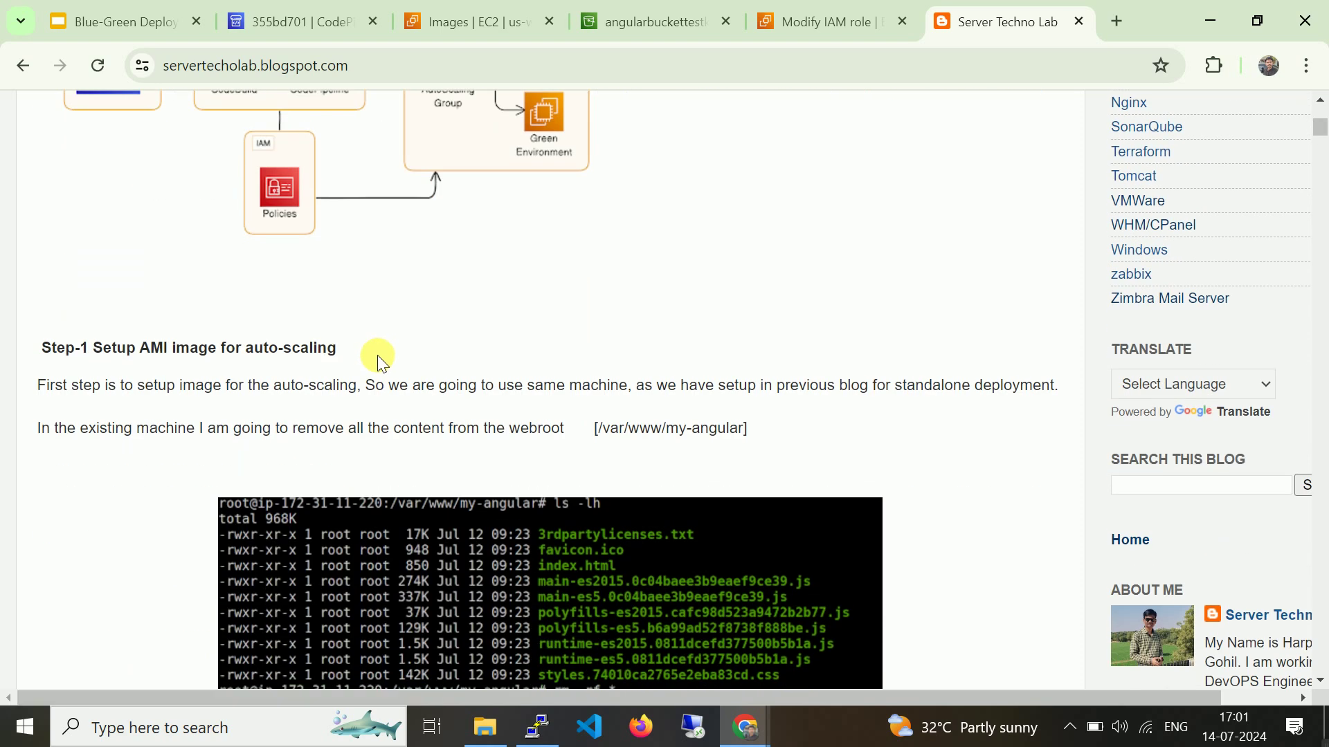
scroll(313, 457, down, 1)
scroll(313, 489, down, 15)
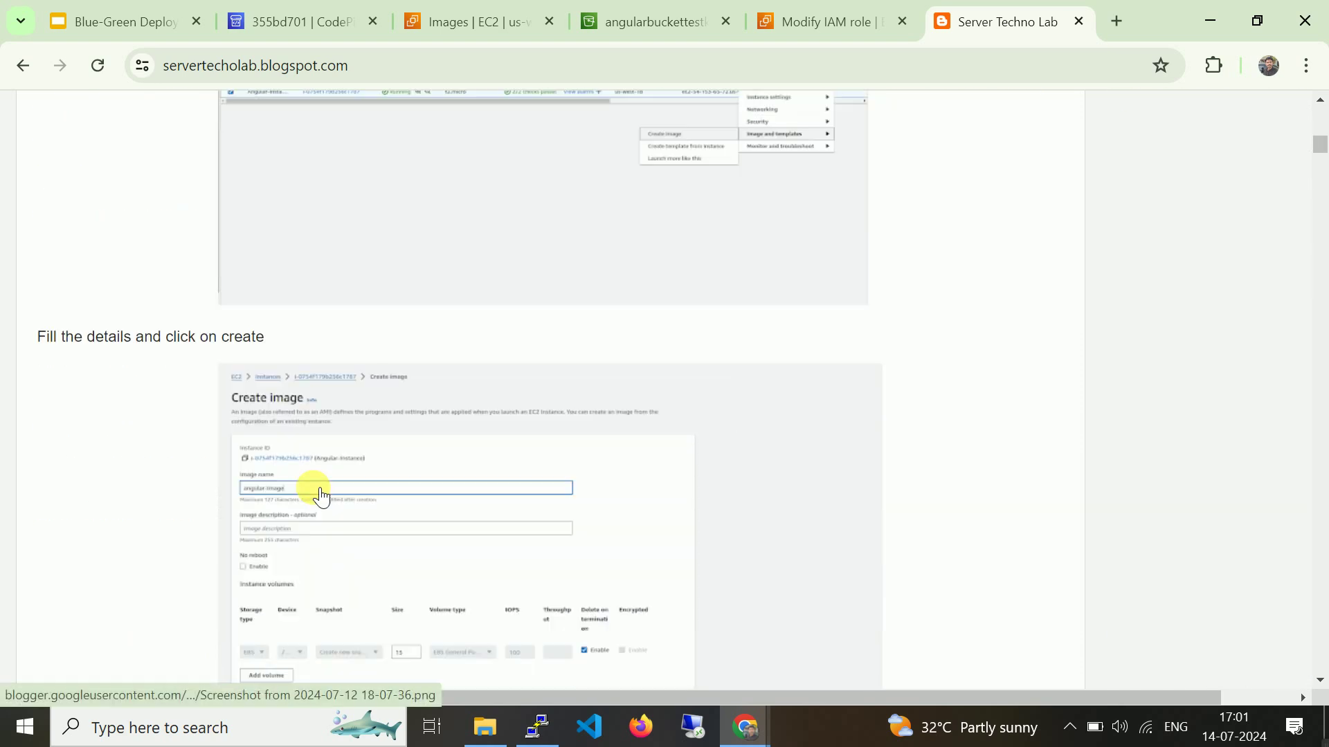
scroll(450, 356, down, 14)
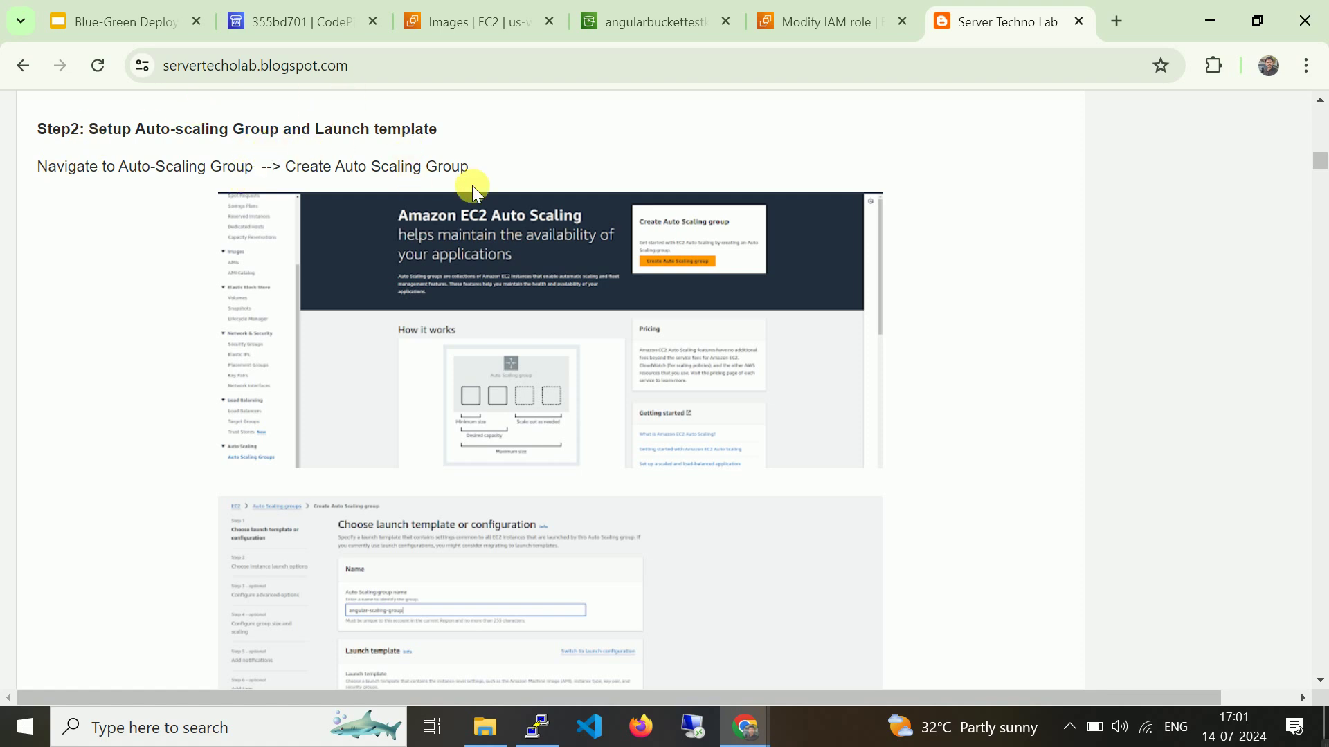
Return to the EC2 console and start creating a new Auto Scaling group.
click(511, 20)
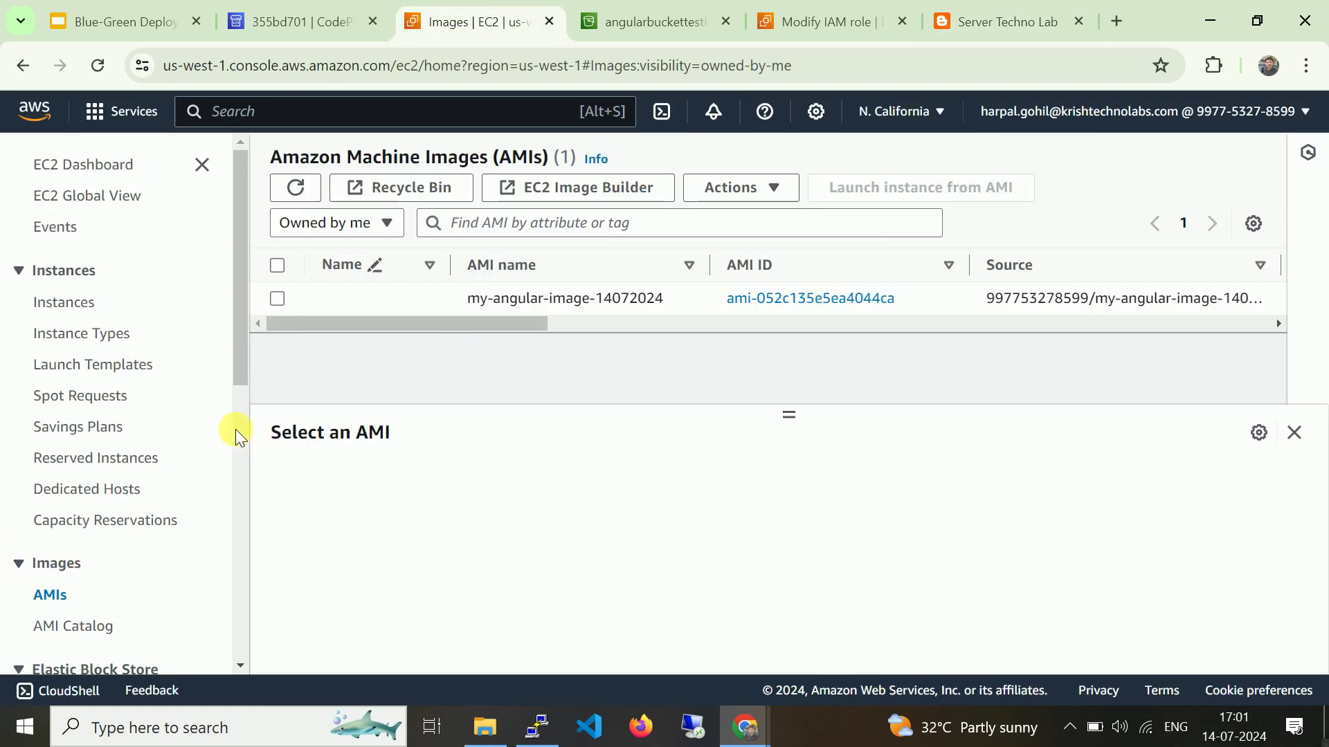
scroll(193, 436, down, 7)
scroll(92, 555, down, 2)
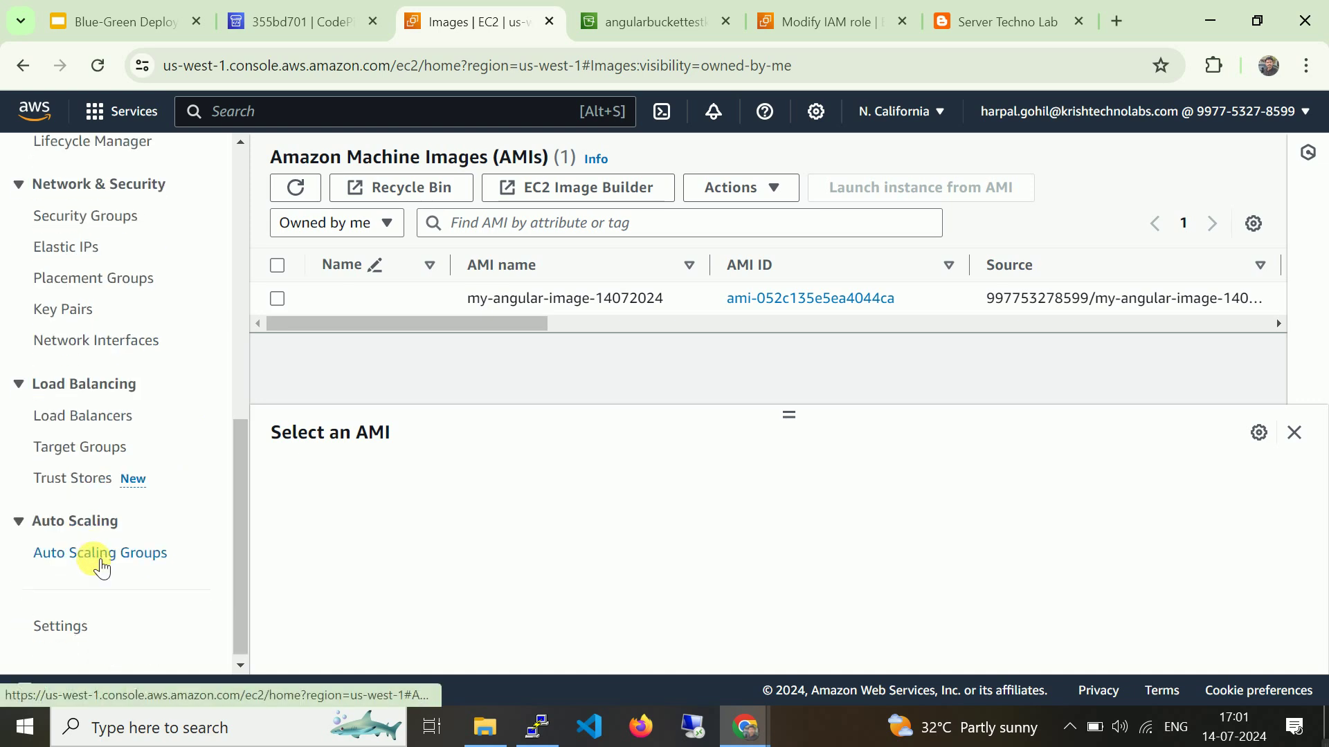
click(101, 557)
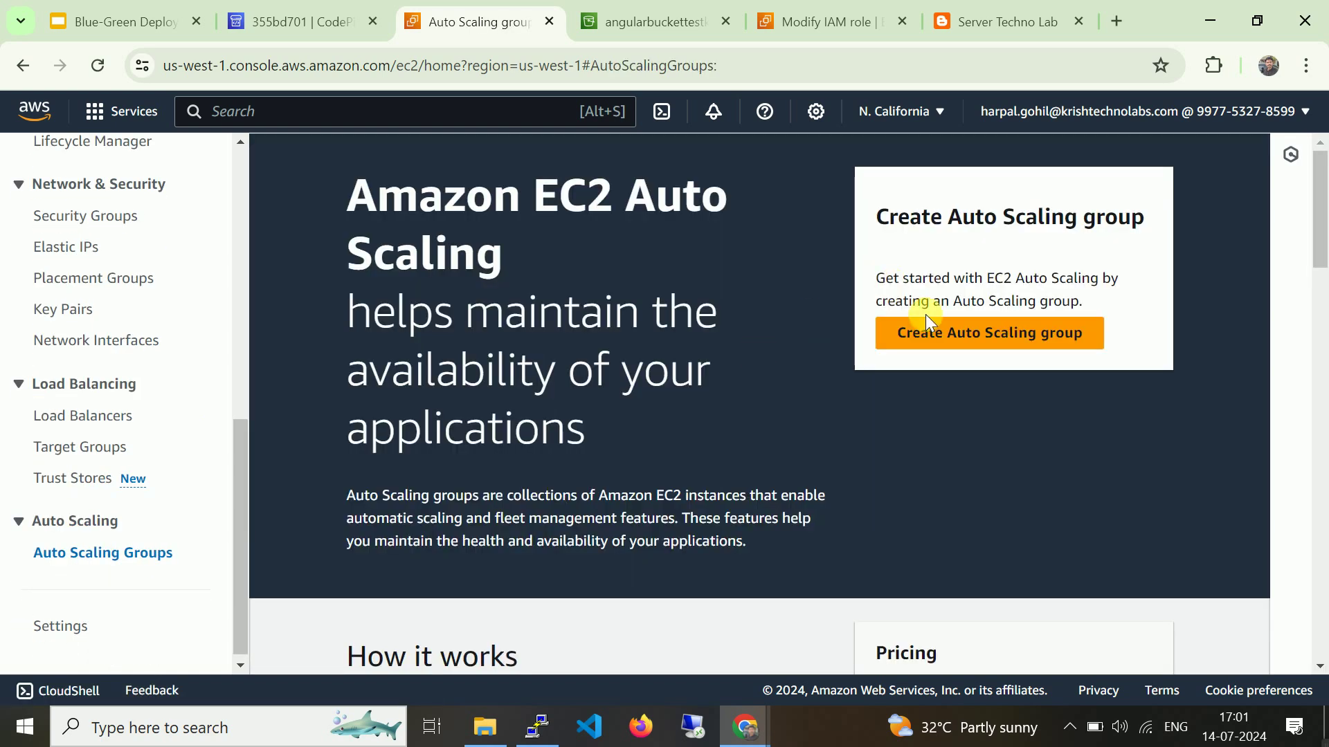
click(949, 335)
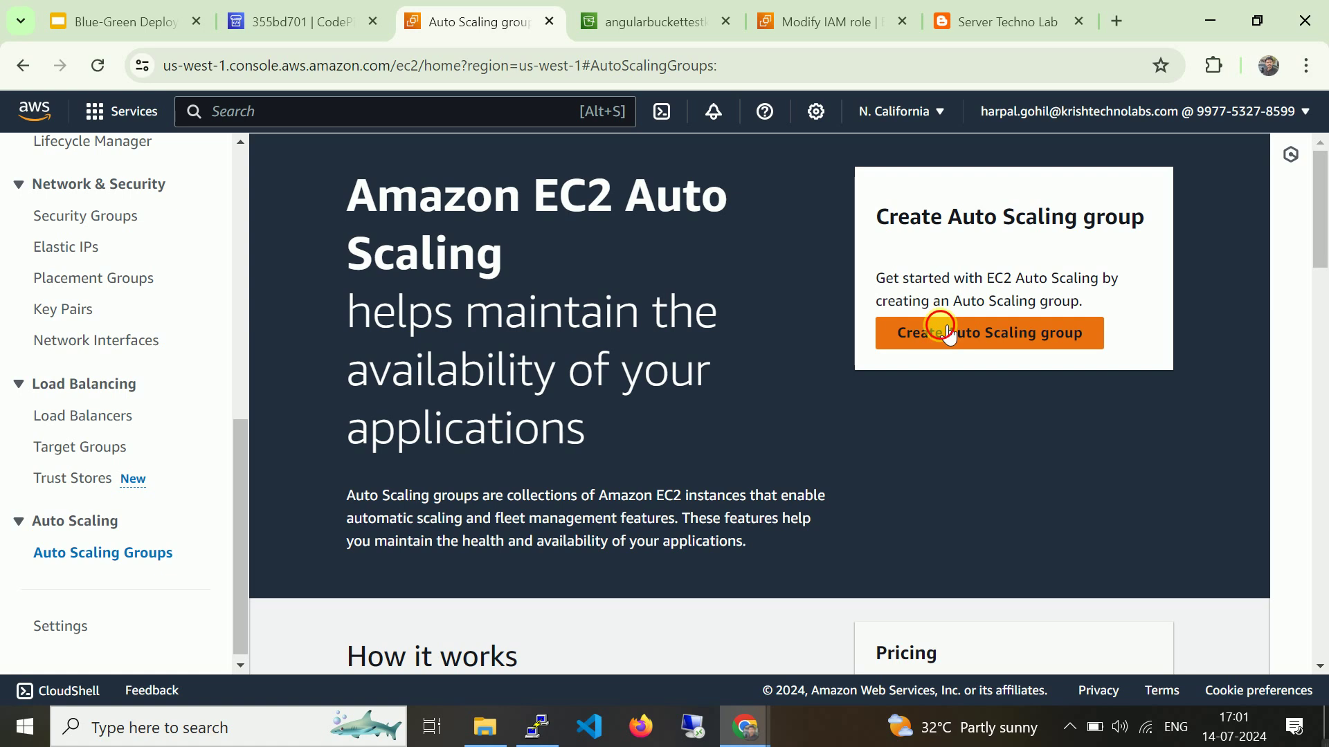
Name the Auto Scaling group my-angular-autoscaling-group.
click(534, 447)
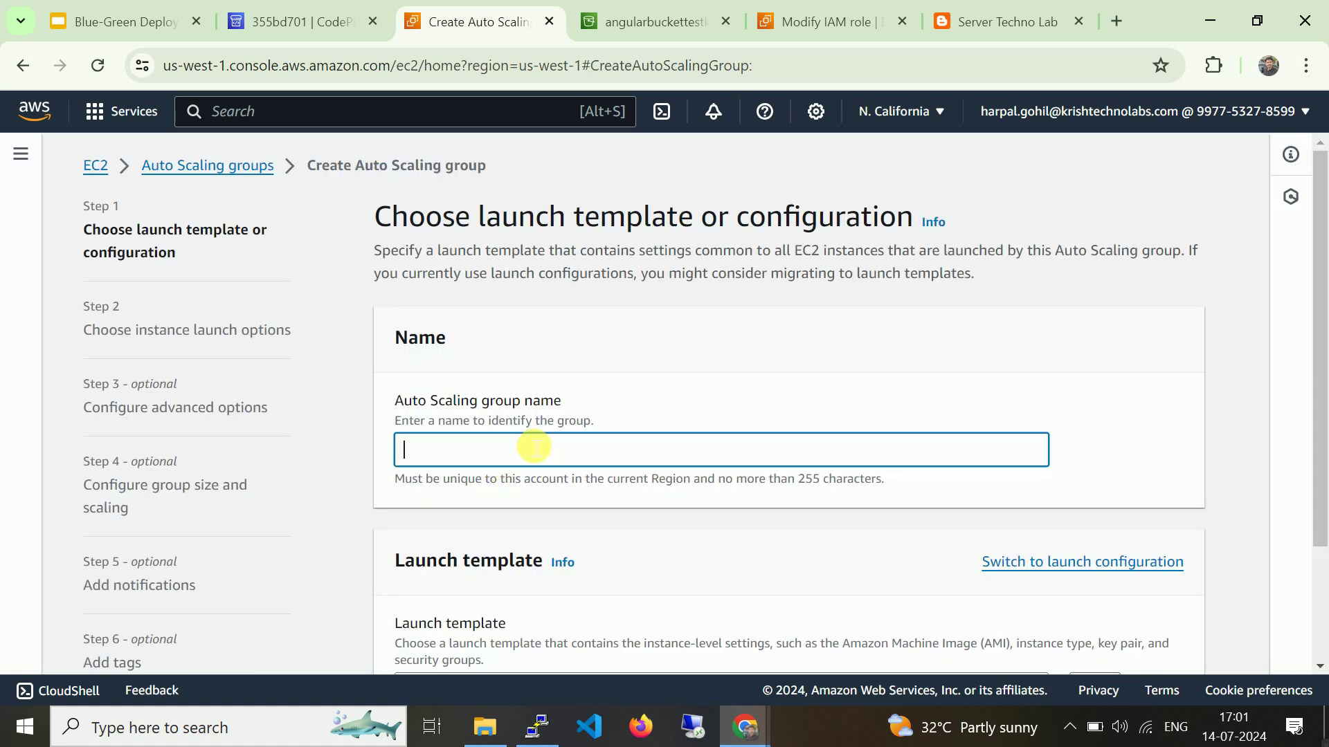
text(my-angular-autoscaing)
key(BackSpace)
key(BackSpace)
text(ing-grp)
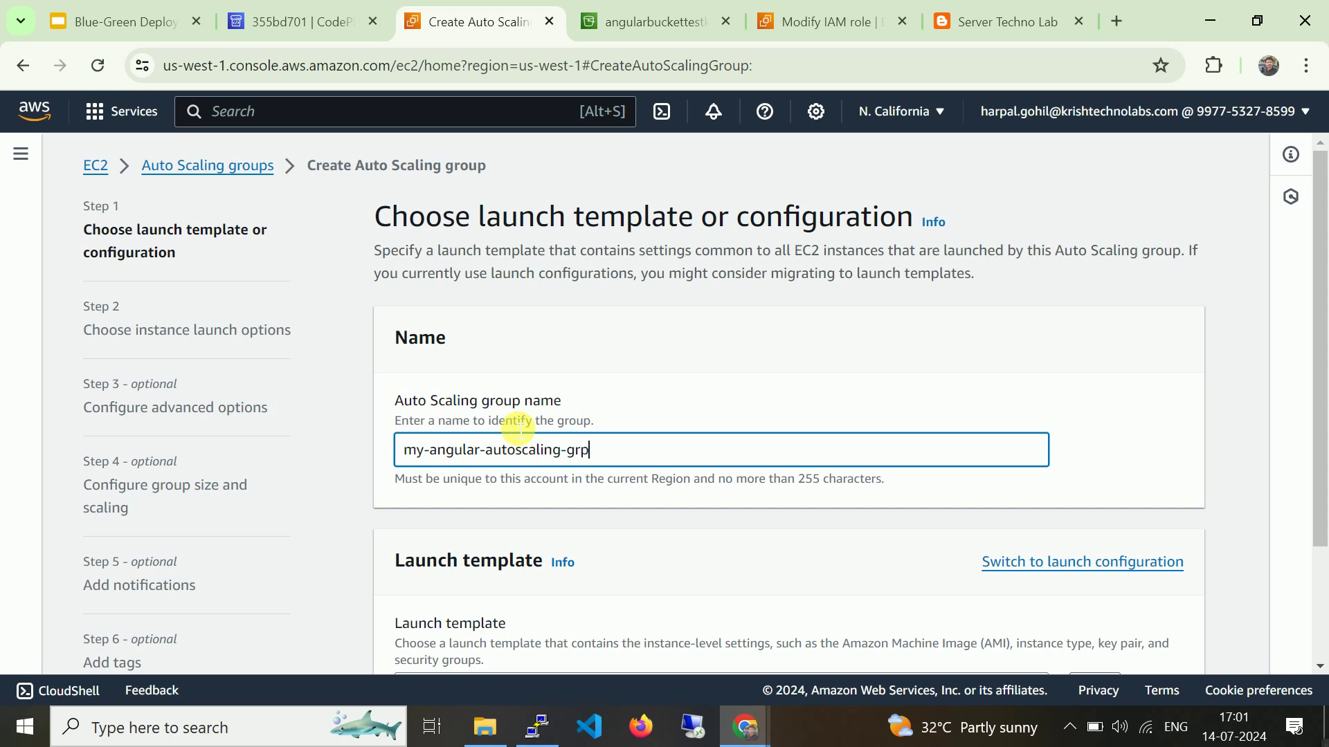
text(op)
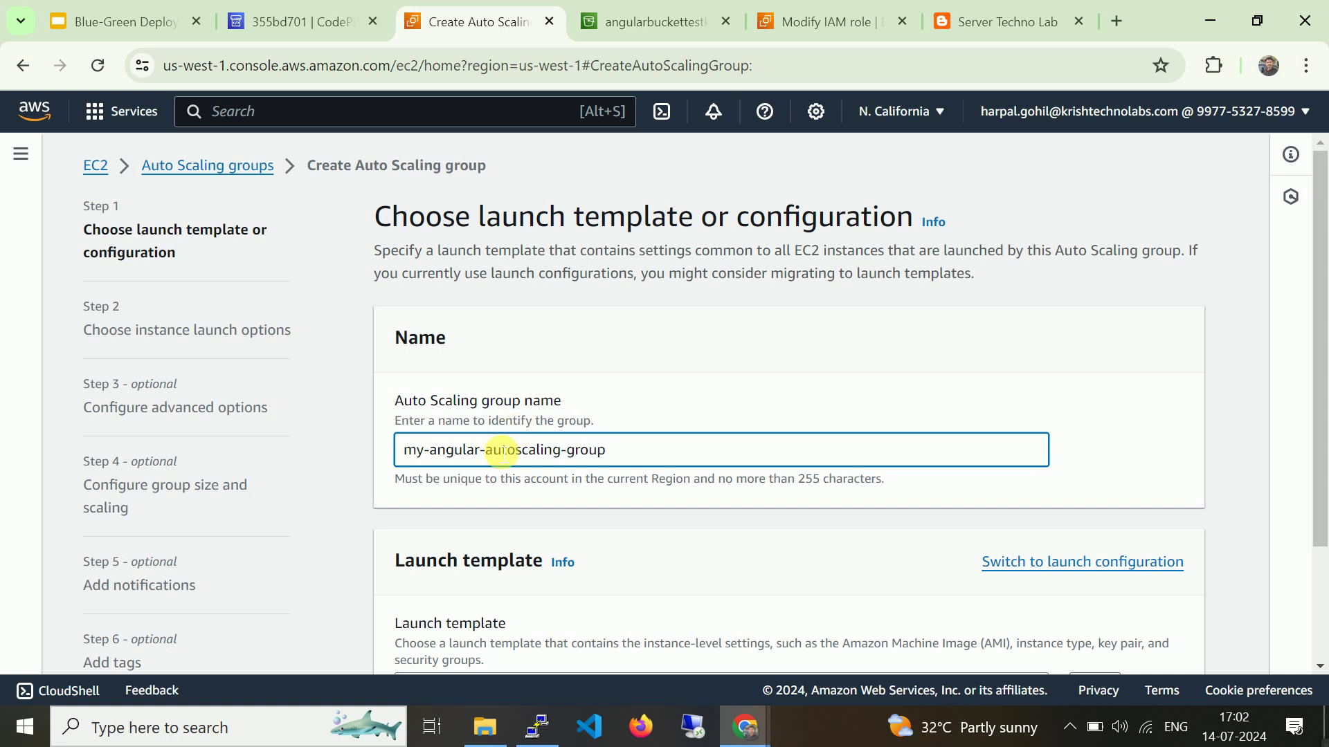
Start a new launch template for the Auto Scaling group and name it my-angular-template.
scroll(585, 508, down, 2)
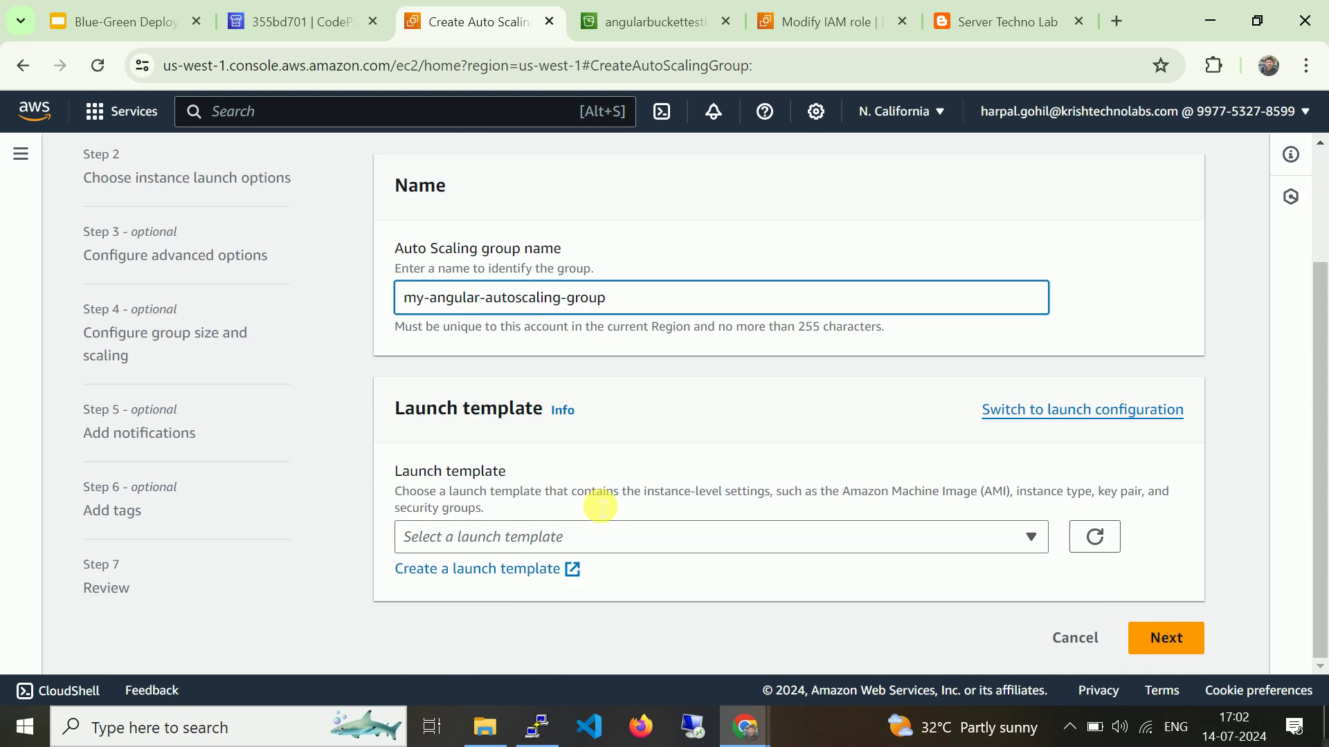
click(490, 570)
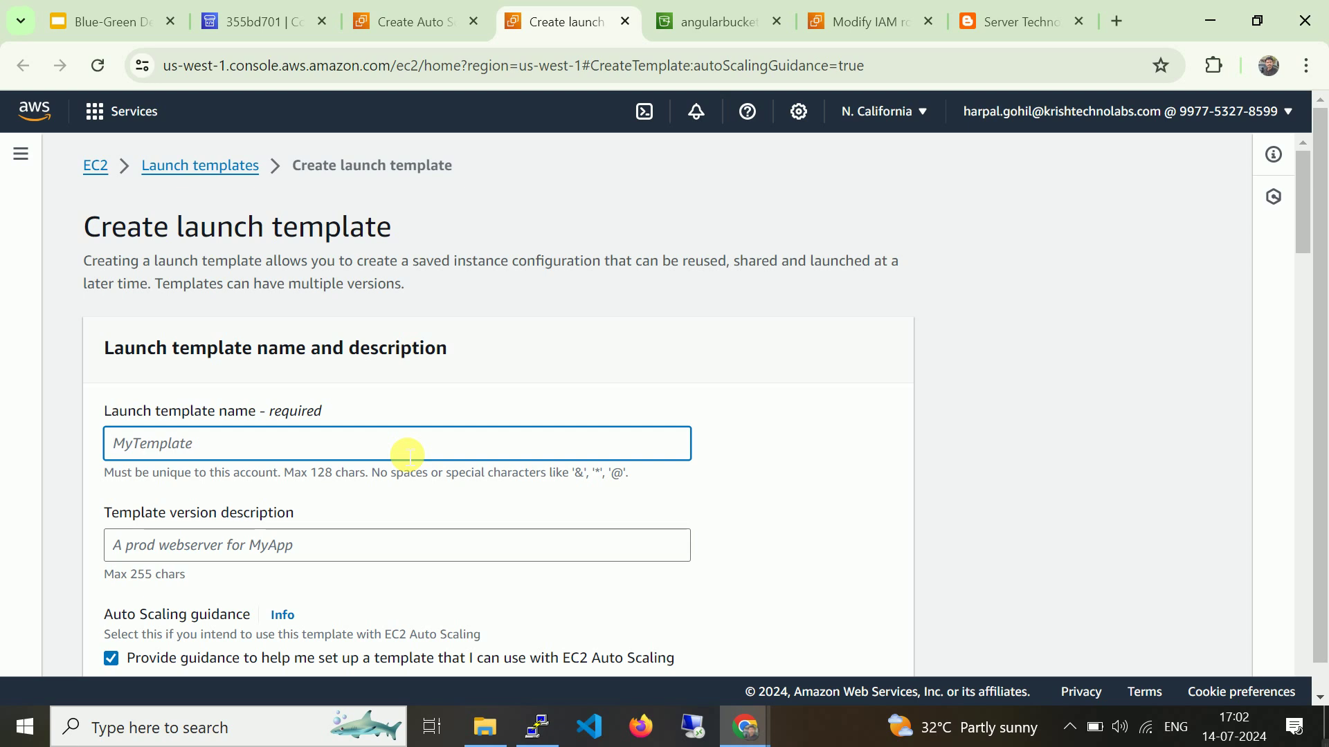
text(my-a)
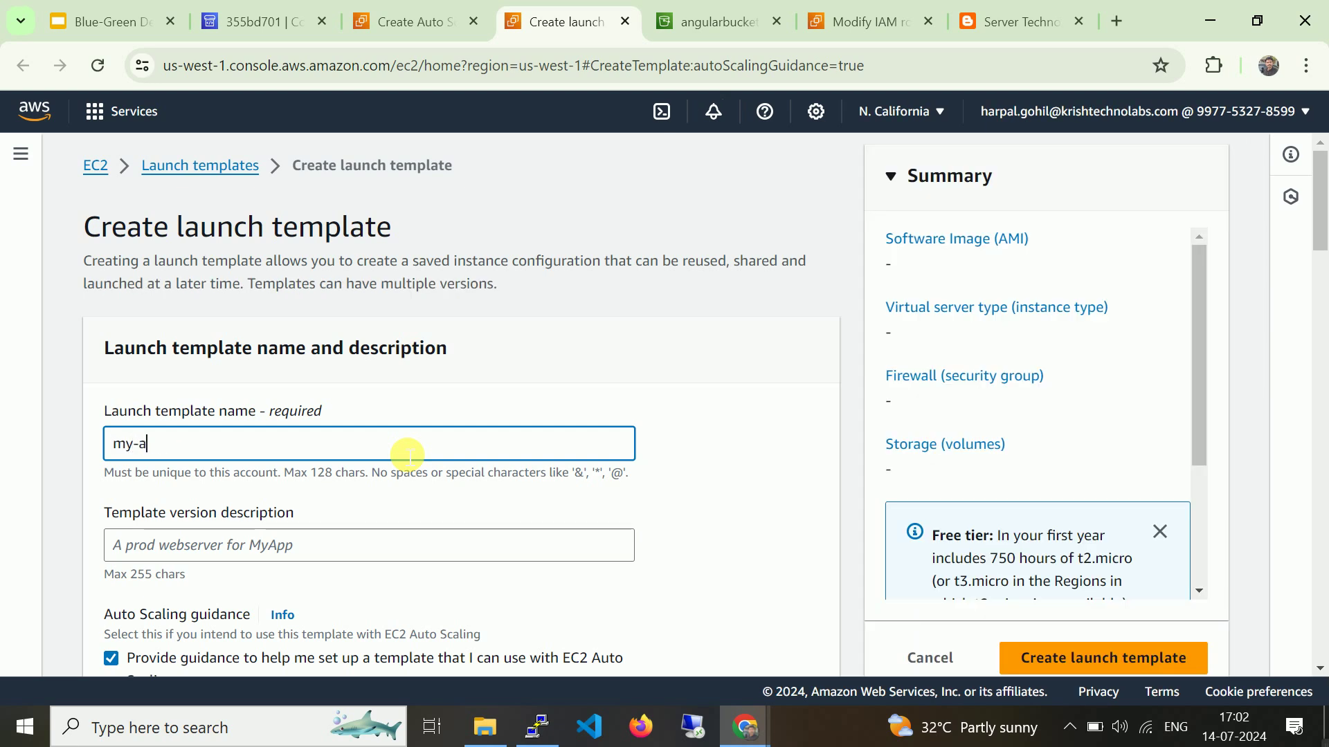
text(ngular-template)
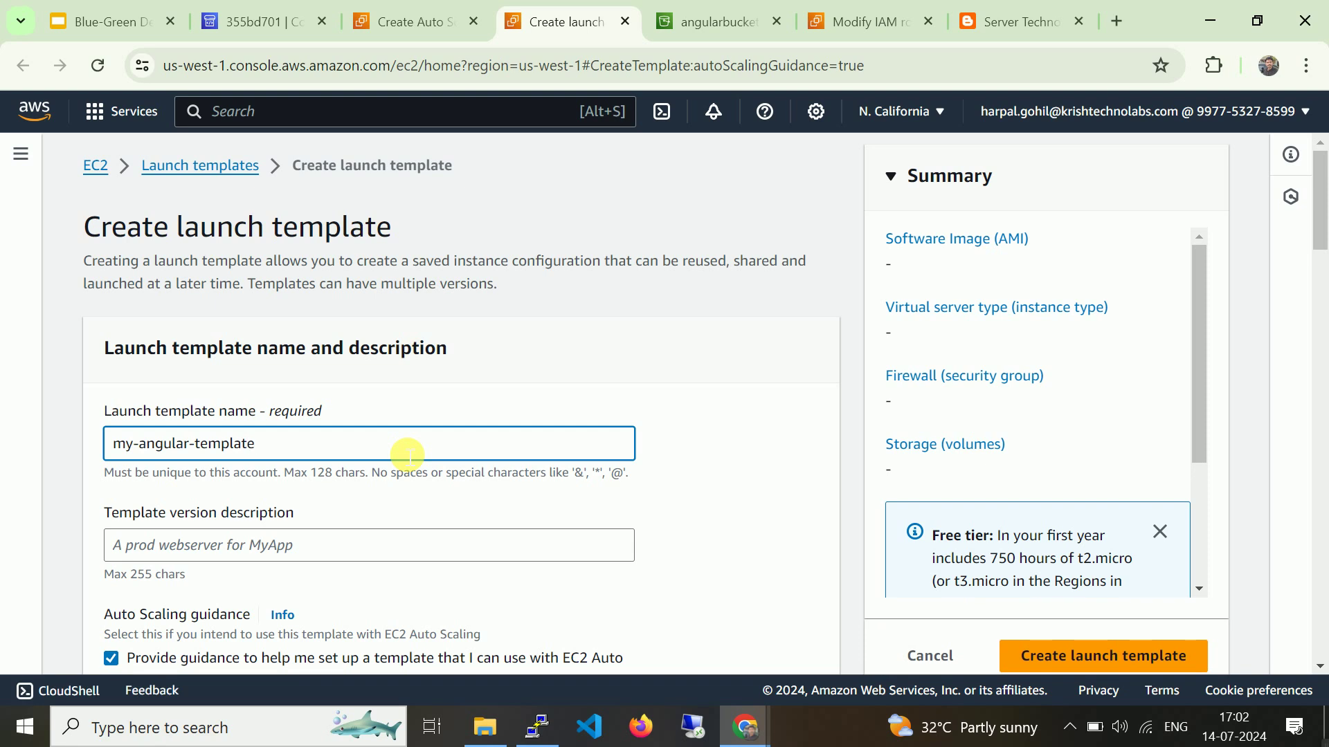
Use the owned AMI my-angular-image-14072024 as the launch template's machine image.
scroll(407, 457, down, 3)
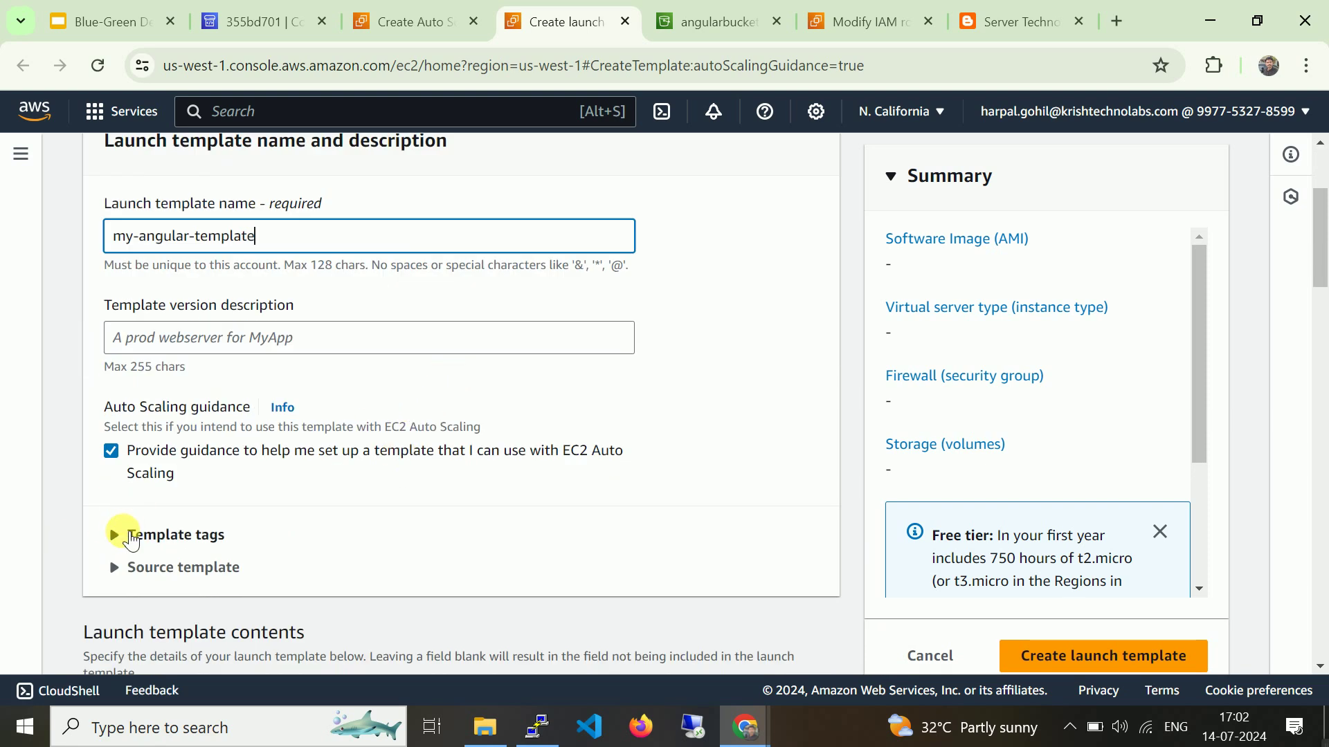
scroll(223, 473, down, 1)
scroll(222, 467, down, 3)
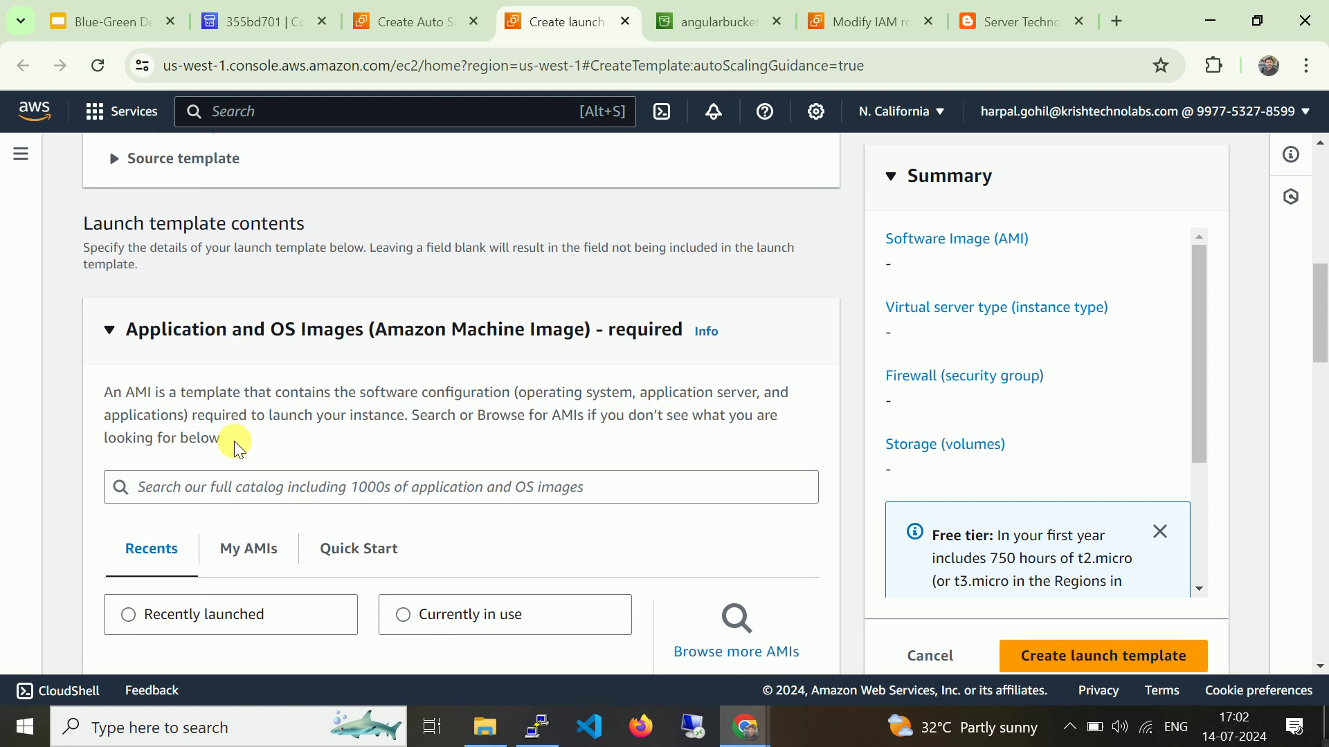
scroll(194, 457, up, 3)
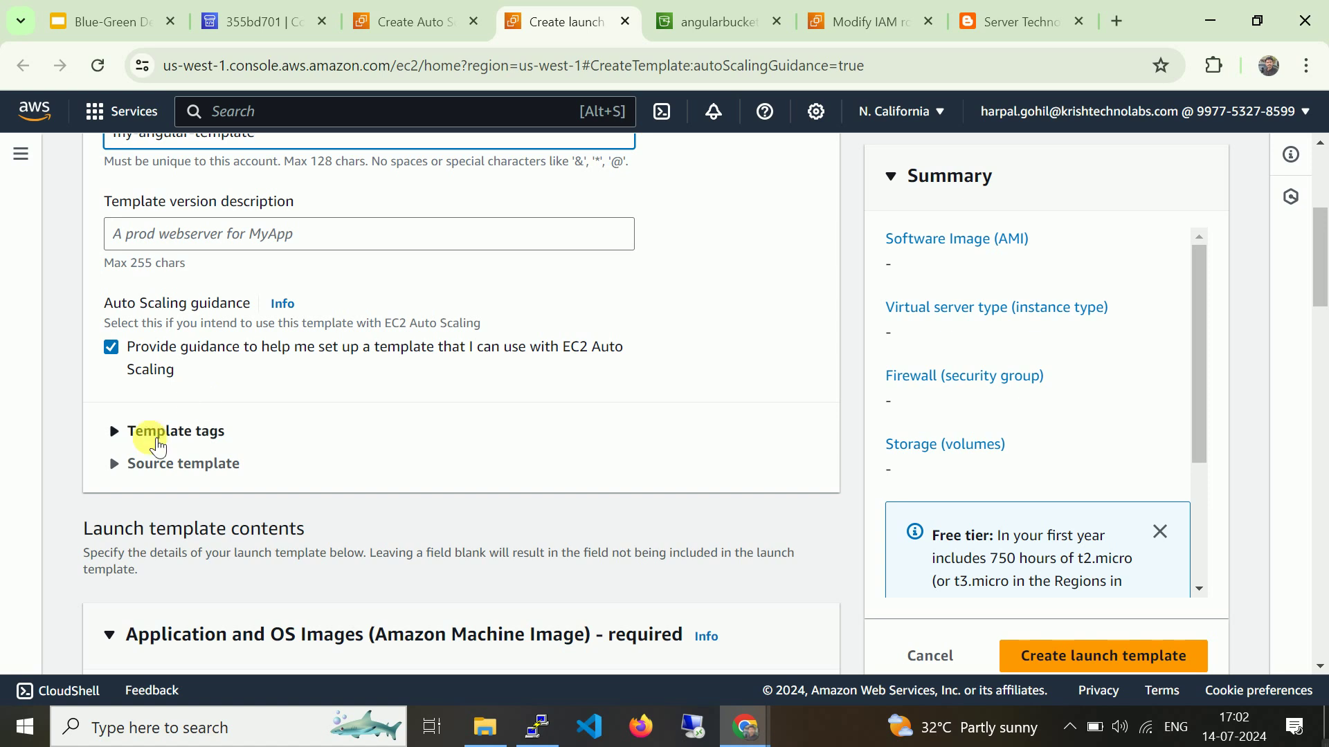
scroll(242, 391, down, 5)
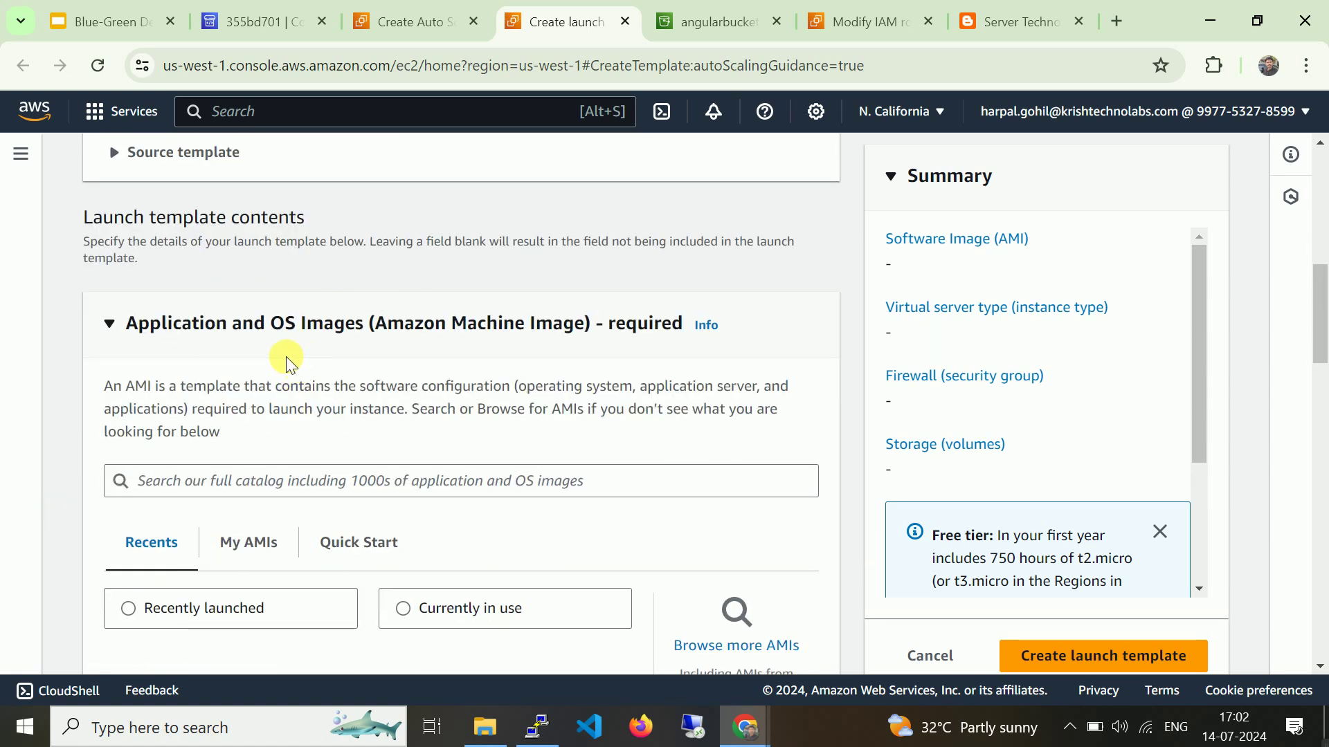
scroll(281, 364, down, 3)
click(256, 347)
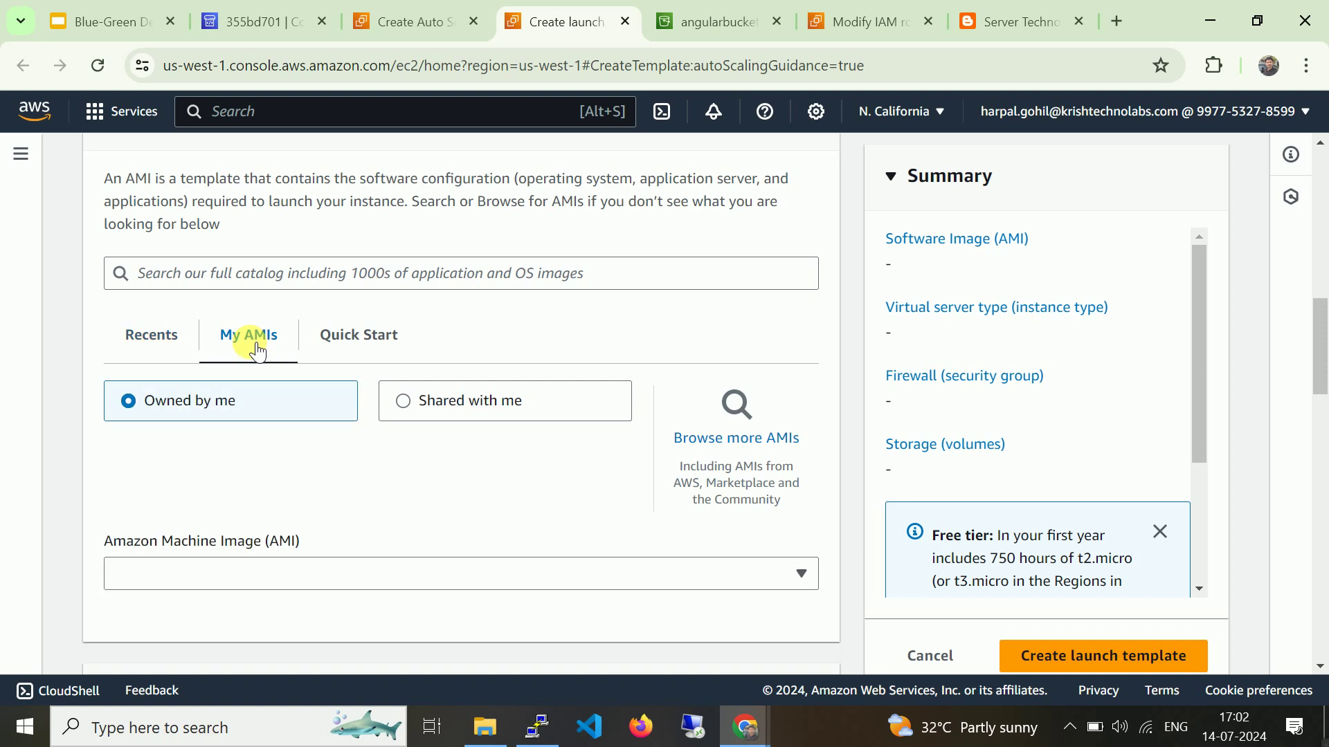
scroll(330, 469, down, 3)
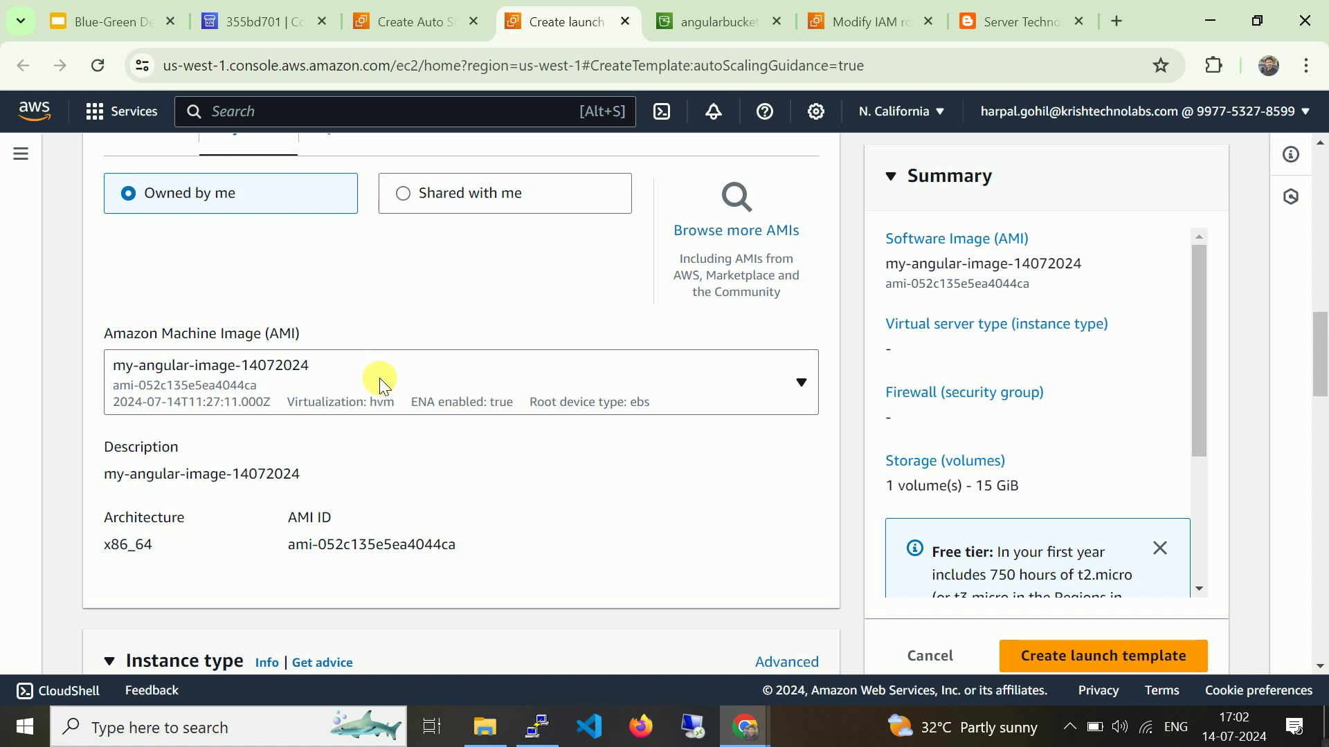
Set the launch template's instance type to t2.micro.
scroll(381, 379, down, 4)
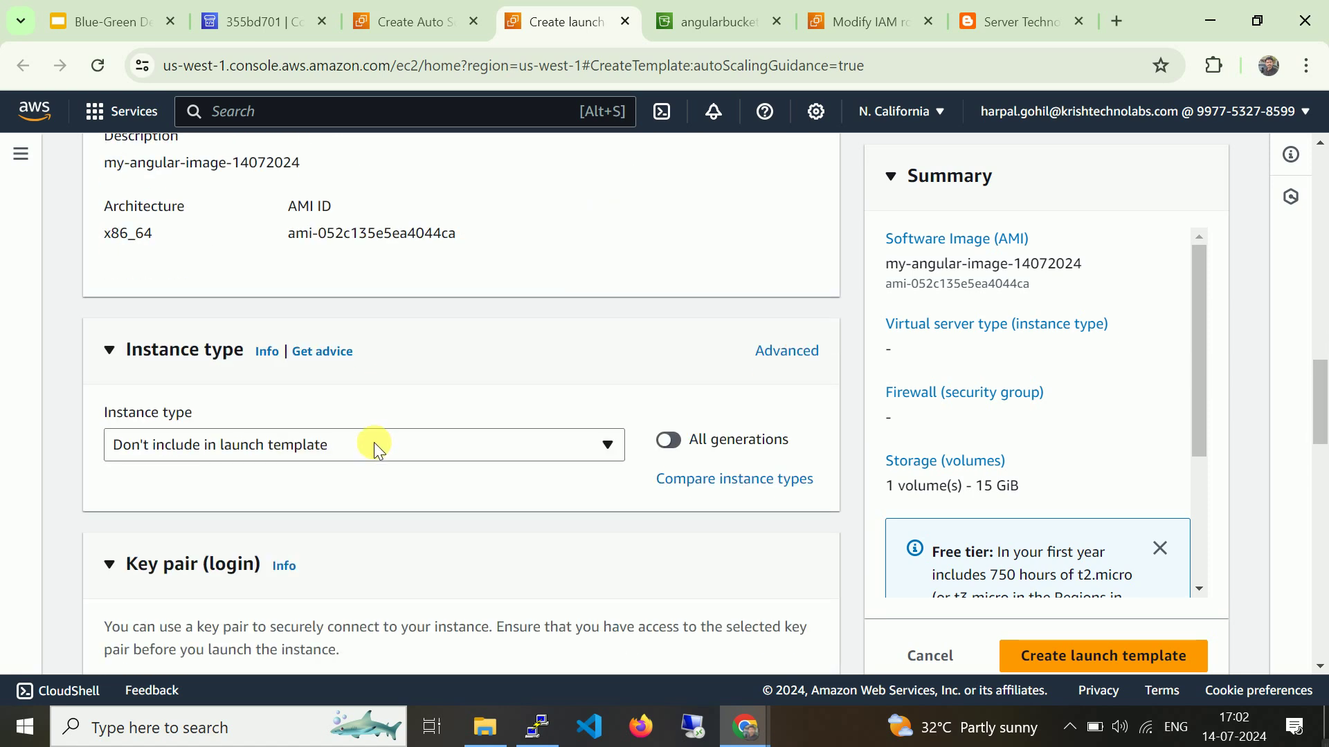
click(373, 447)
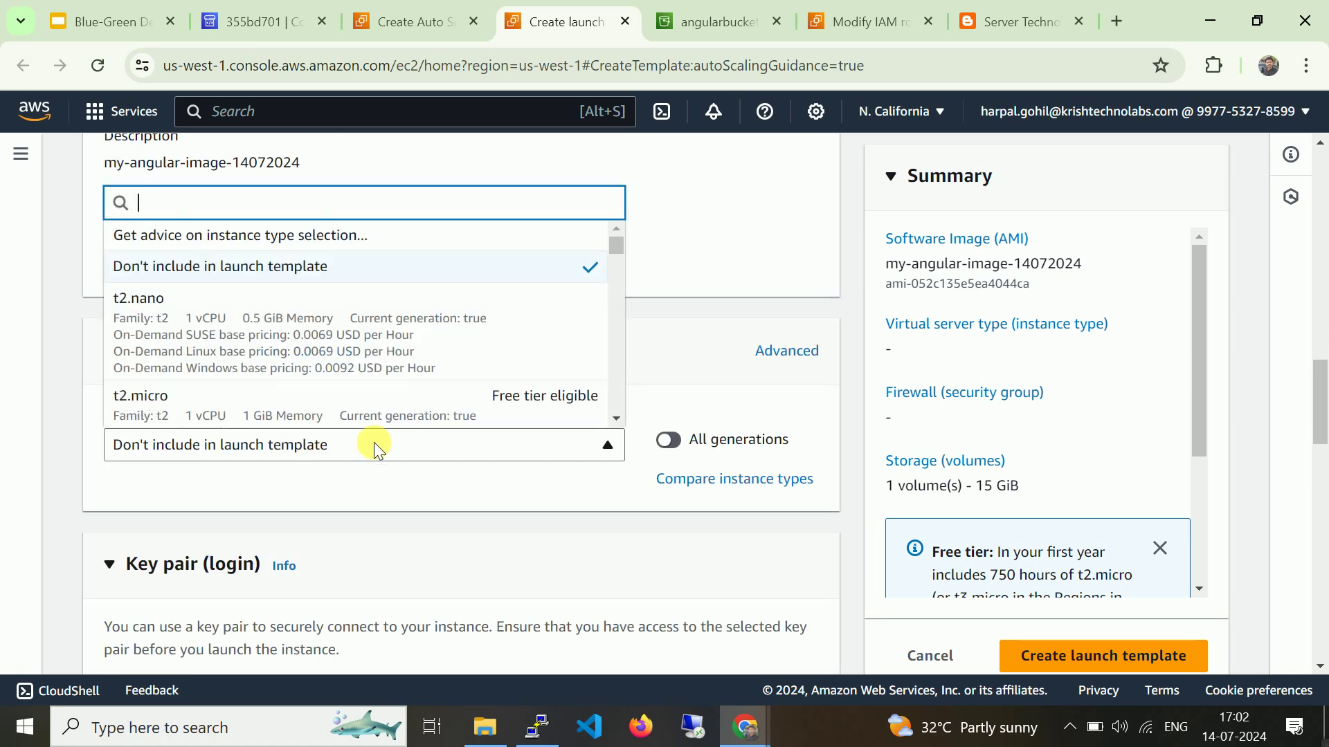
click(315, 405)
Select angular-instance-key as the launch template's login key pair.
scroll(459, 454, down, 3)
scroll(459, 454, down, 3)
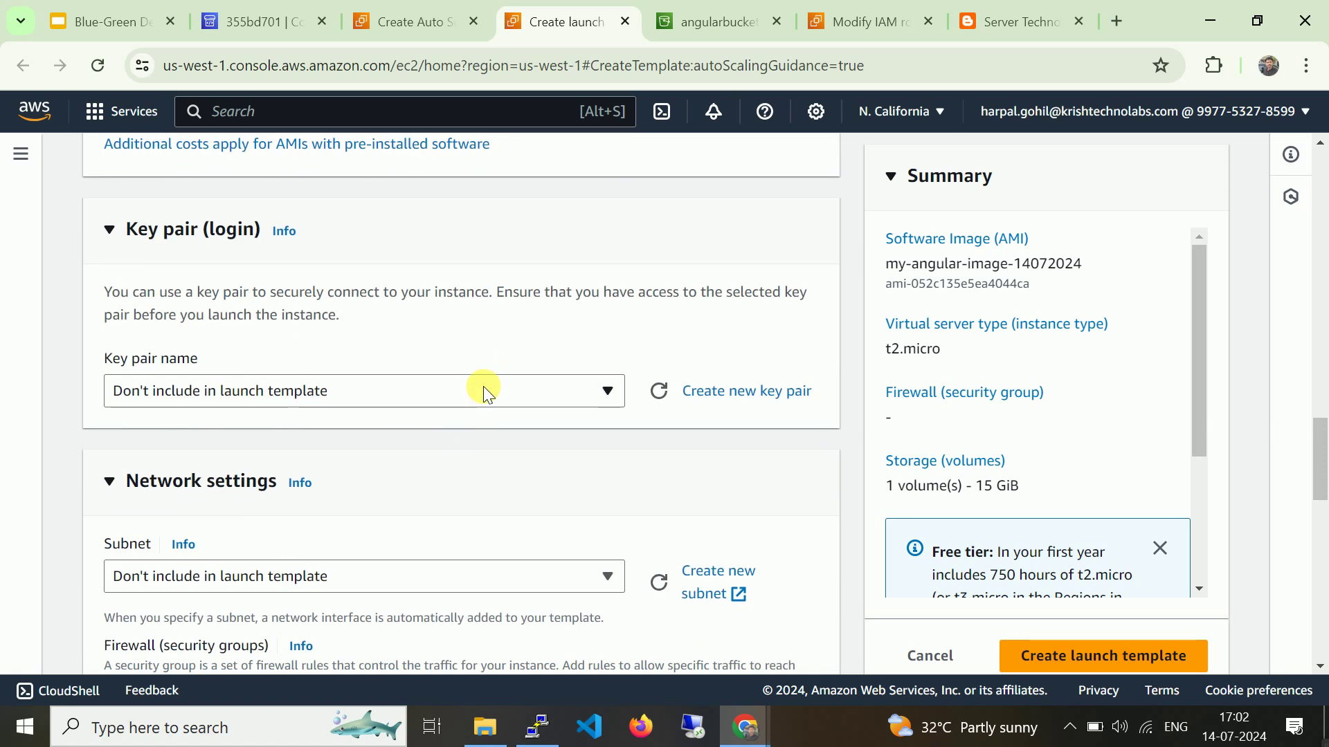
click(483, 389)
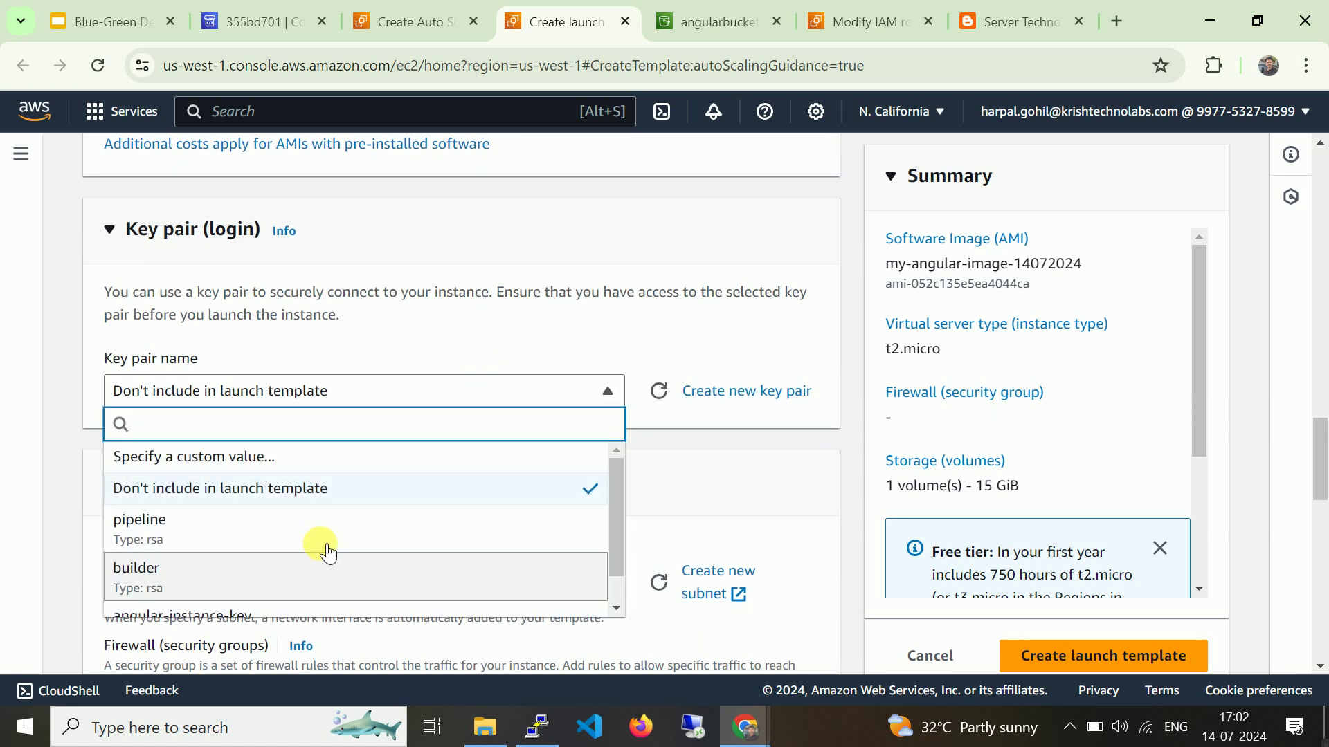
scroll(315, 554, down, 1)
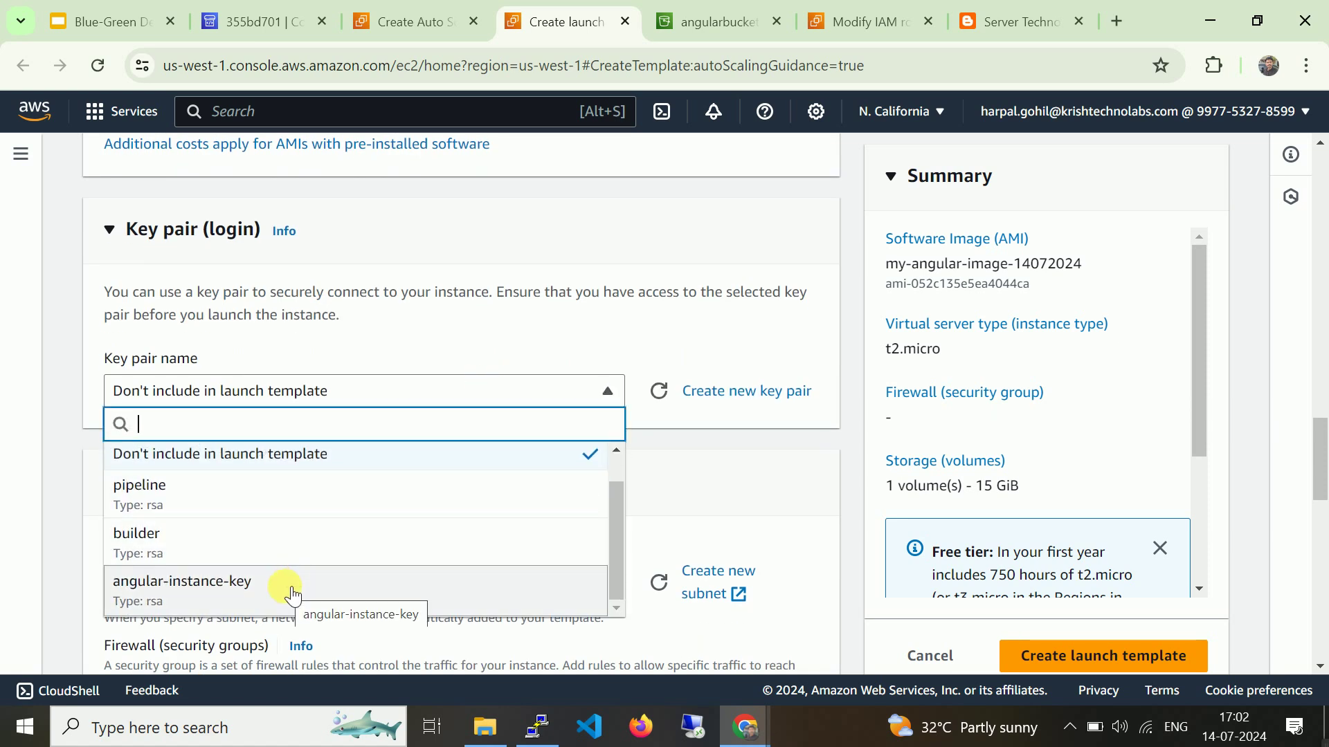
click(291, 594)
Switch to File Explorer, check the Downloads folder for the angular-instance-key.ppk file, and return to the launch template form.
click(471, 735)
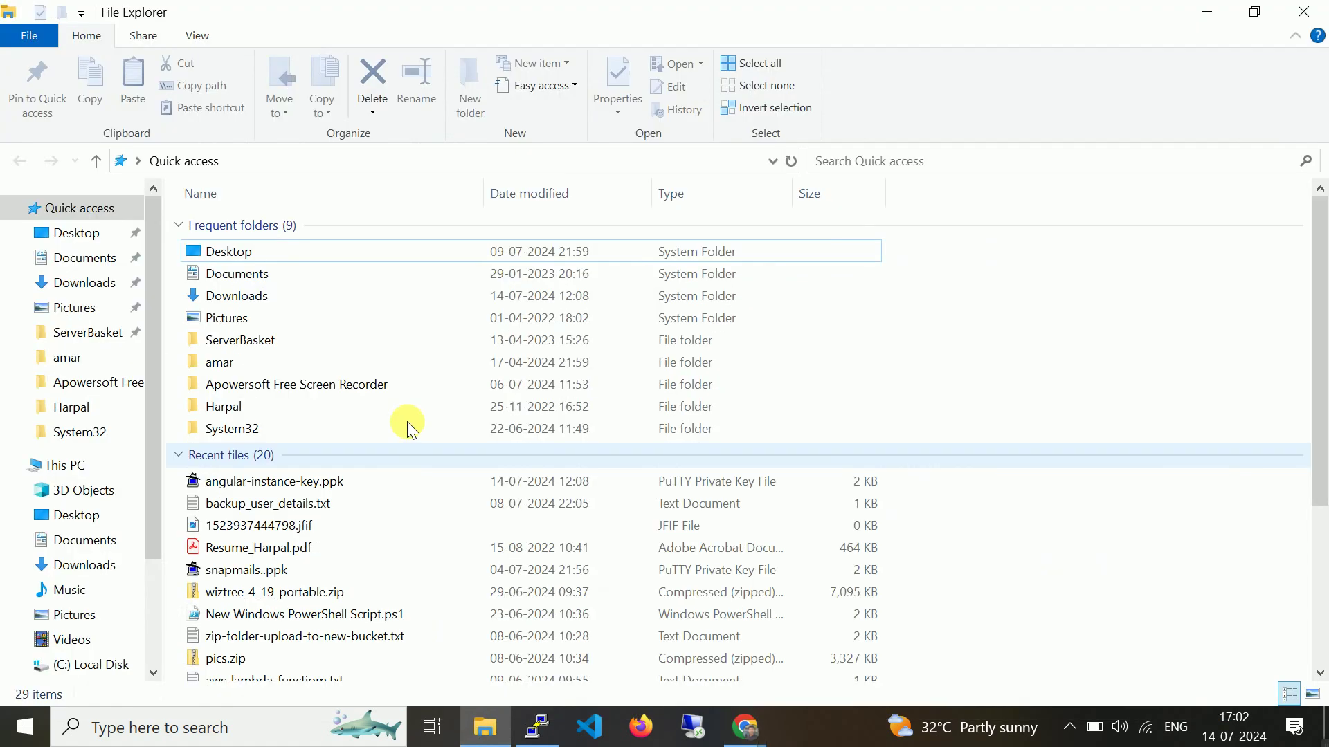
click(84, 281)
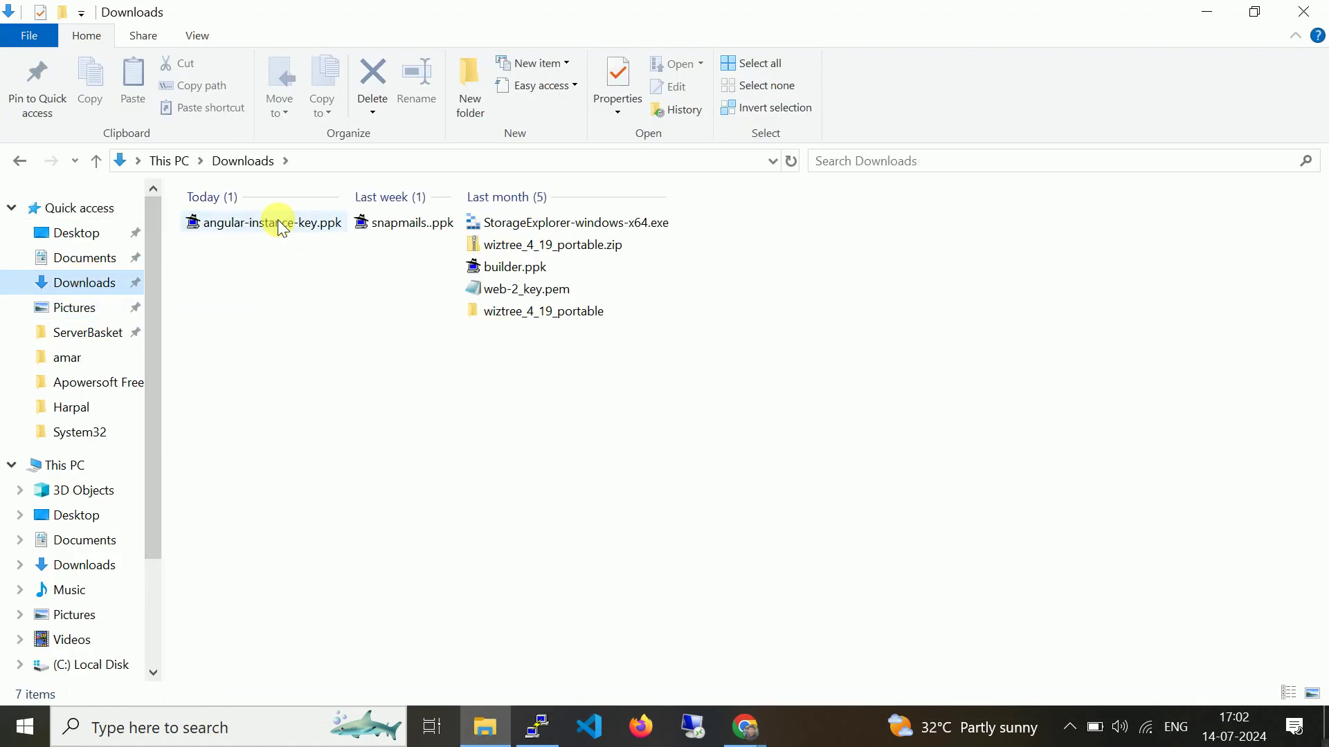
click(1208, 12)
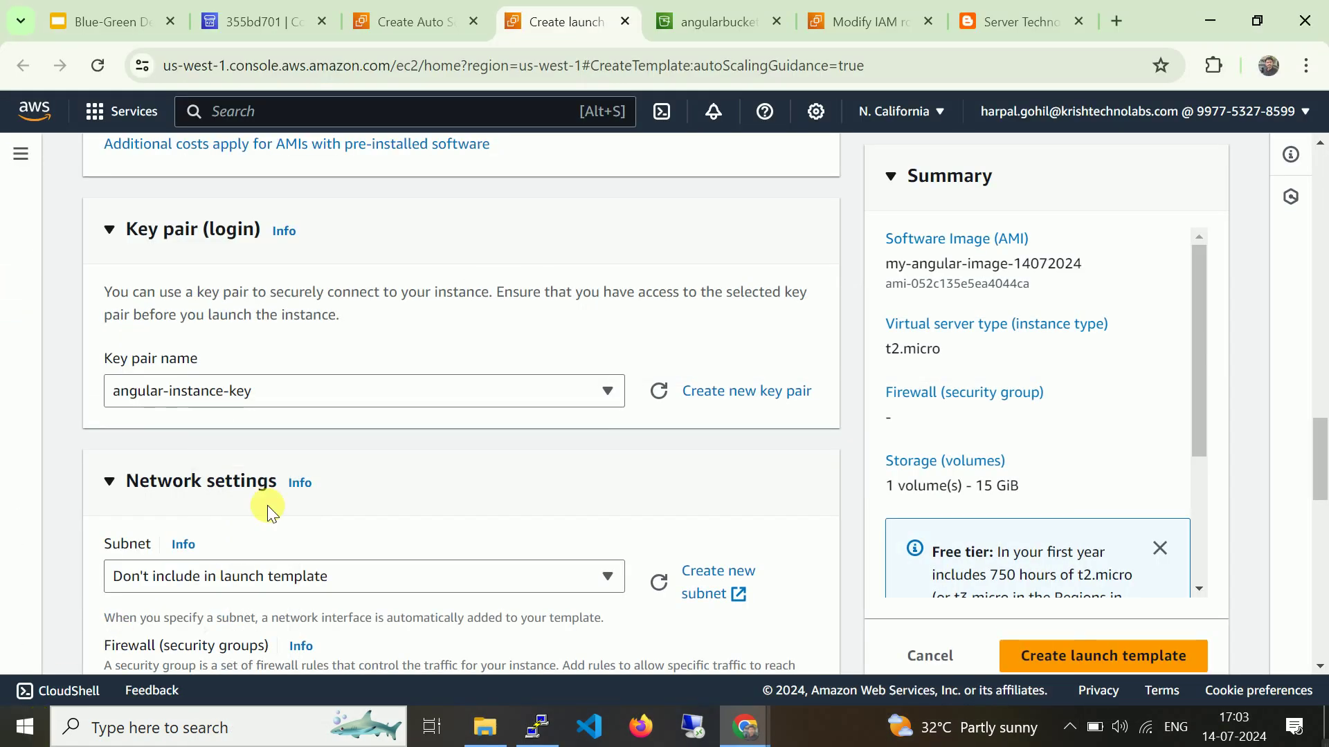
Assign the existing security group launch-wizard-2 to the launch template.
scroll(362, 459, down, 5)
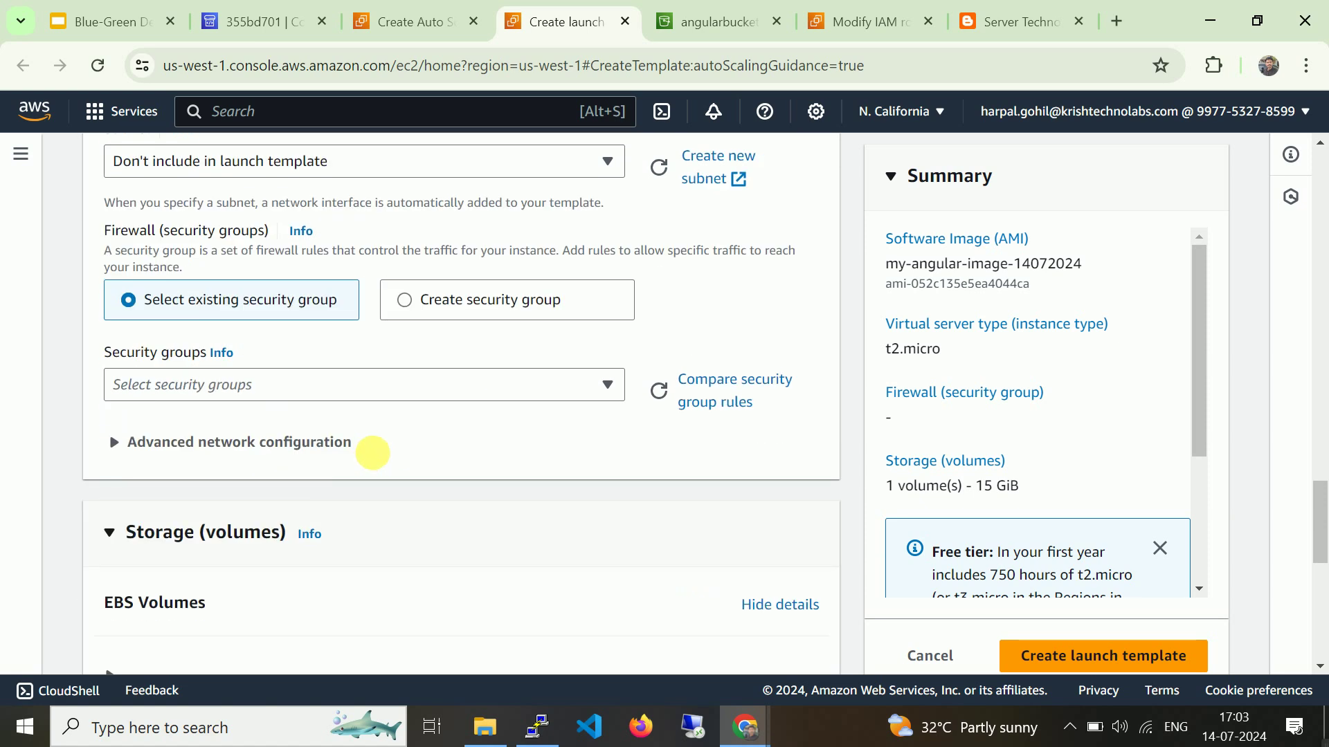
click(418, 387)
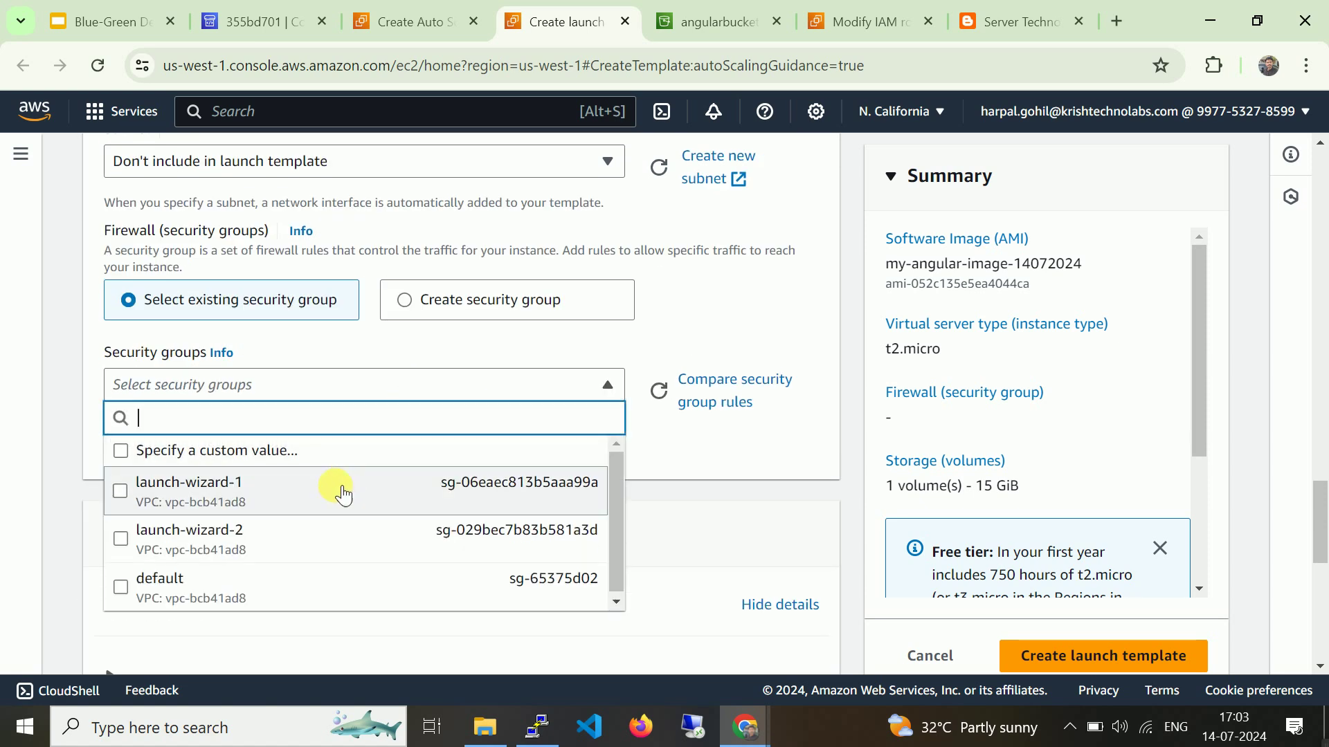
click(313, 542)
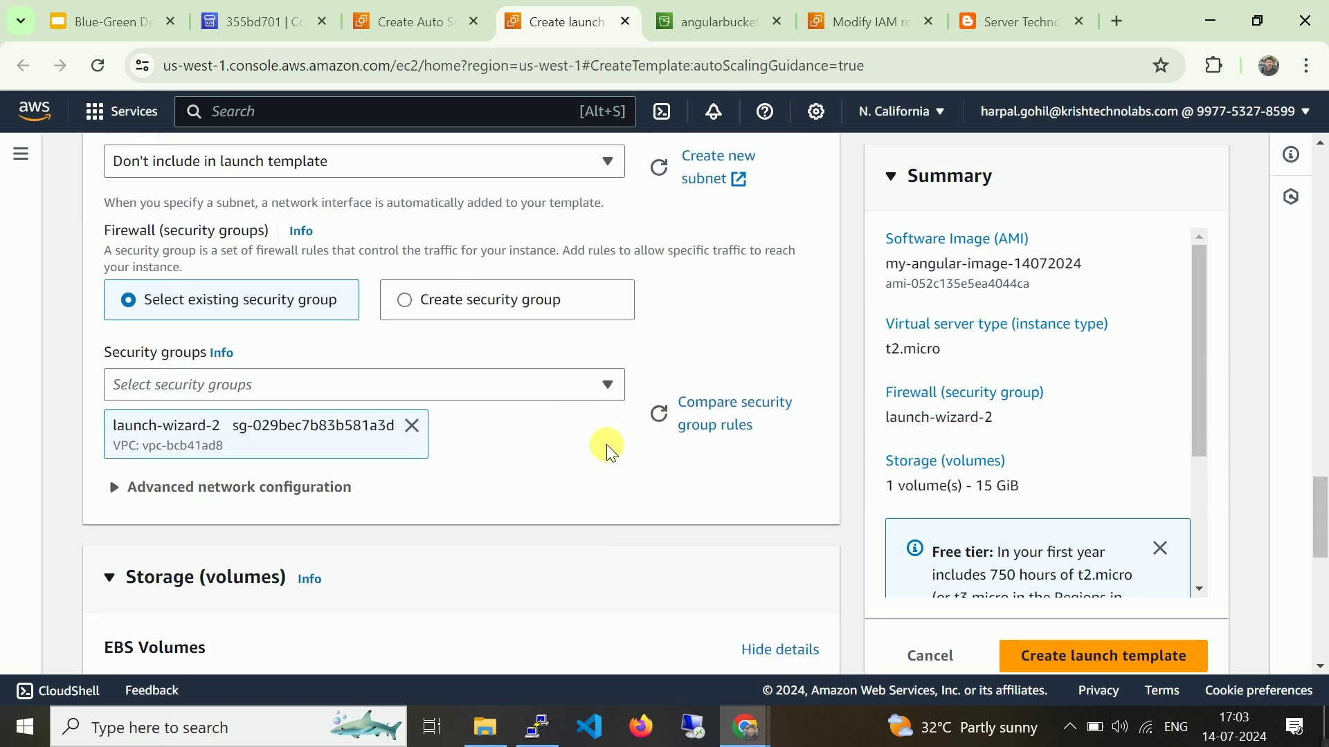
Add a resource tag for instances with the key Name and the value Angular-Instance.
scroll(608, 445, down, 3)
scroll(609, 423, down, 7)
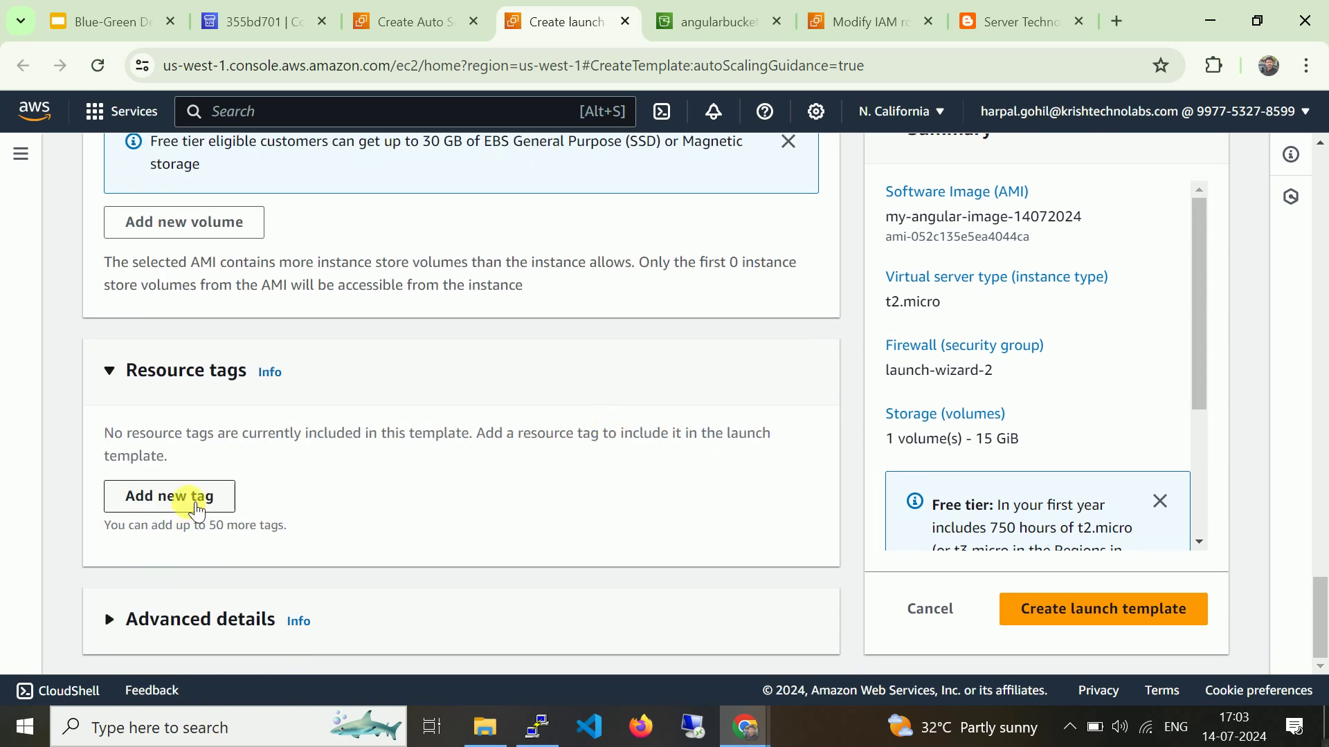
click(187, 498)
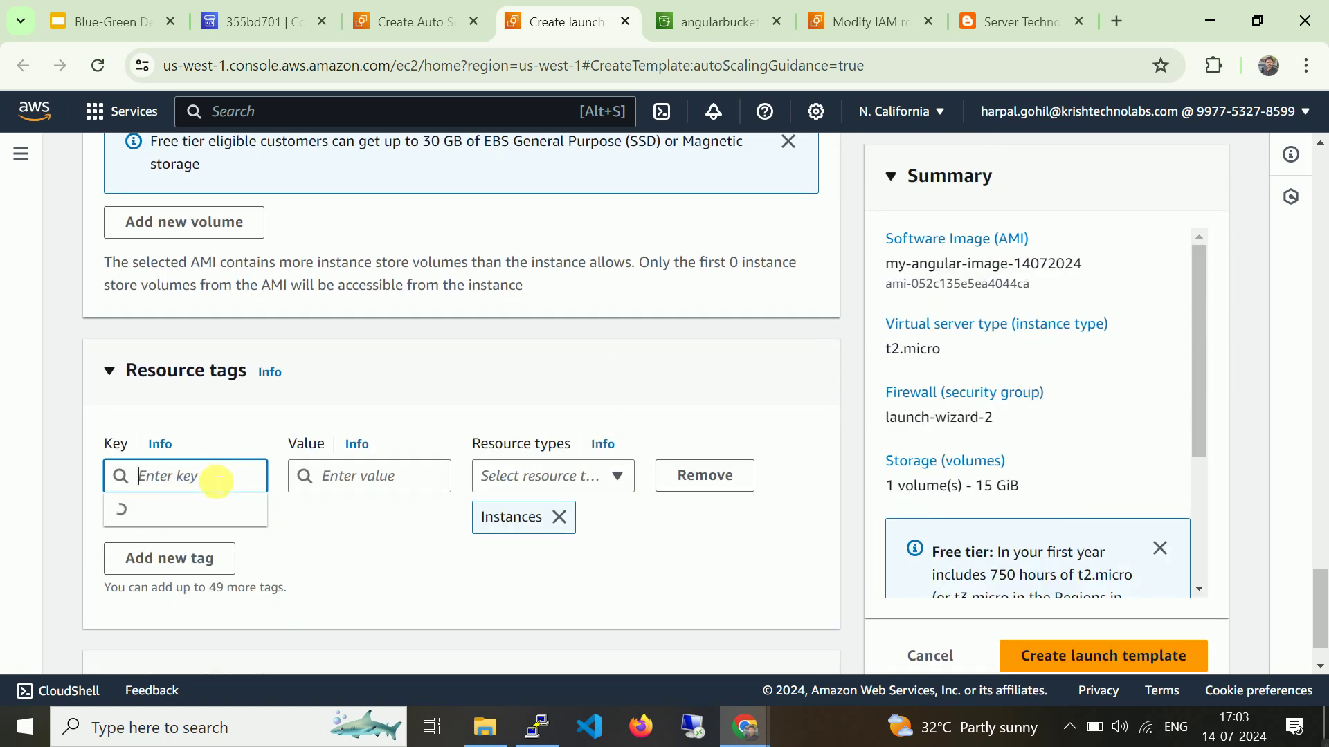
click(341, 478)
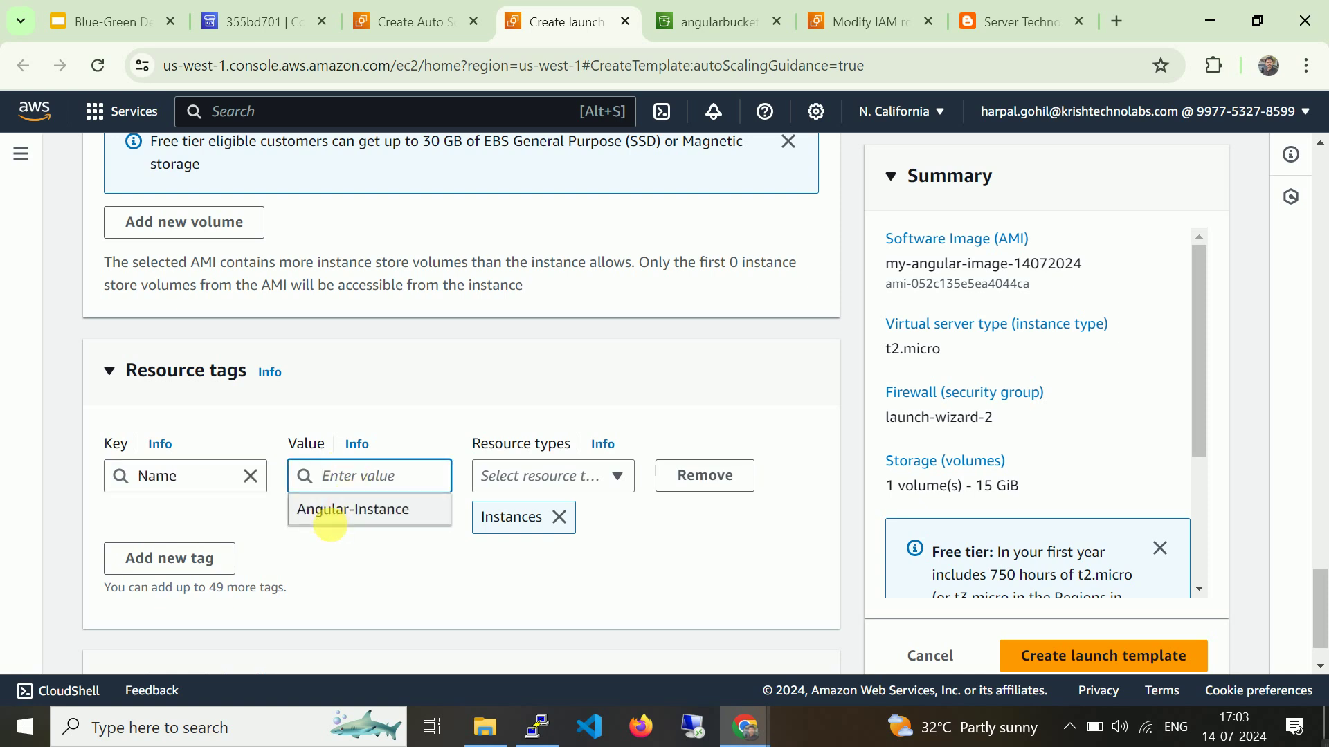
click(341, 510)
scroll(528, 381, down, 1)
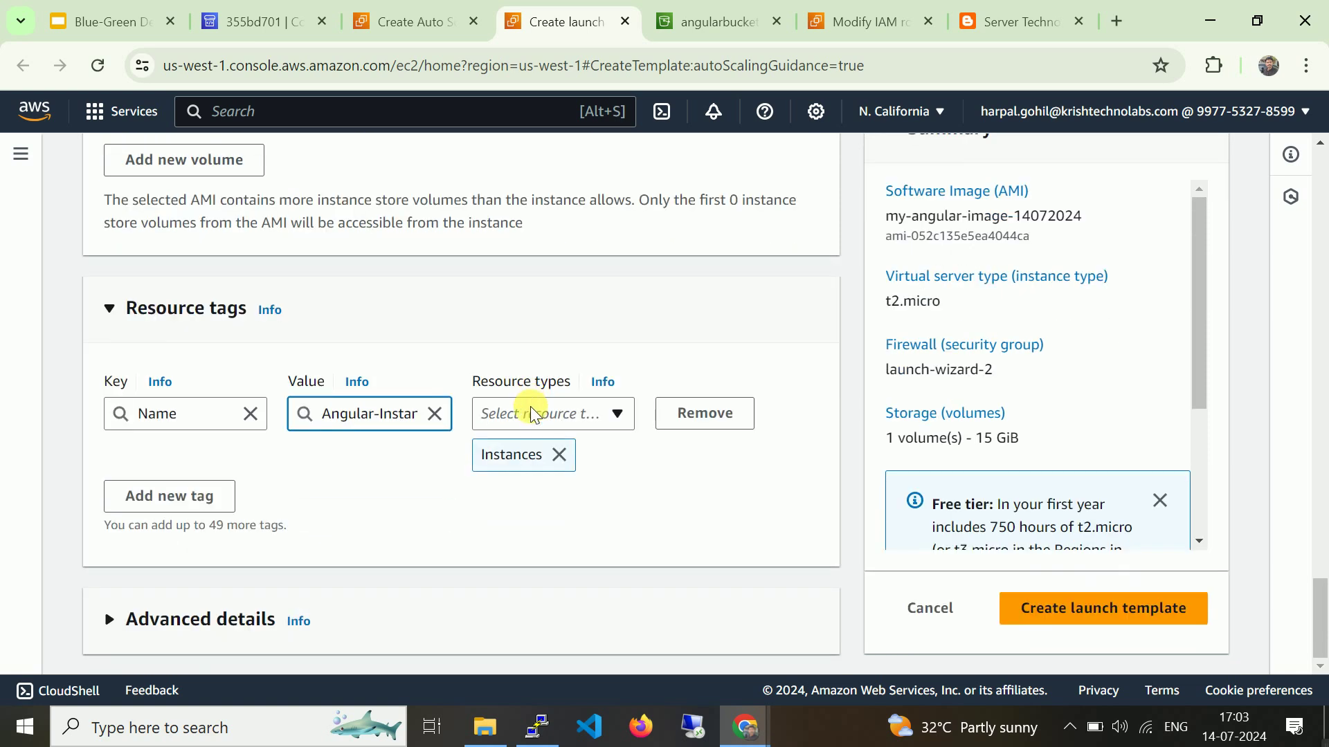
Expand the advanced details and check which IAM role is chosen for Angular-Instance on the open Modify IAM role page.
click(109, 620)
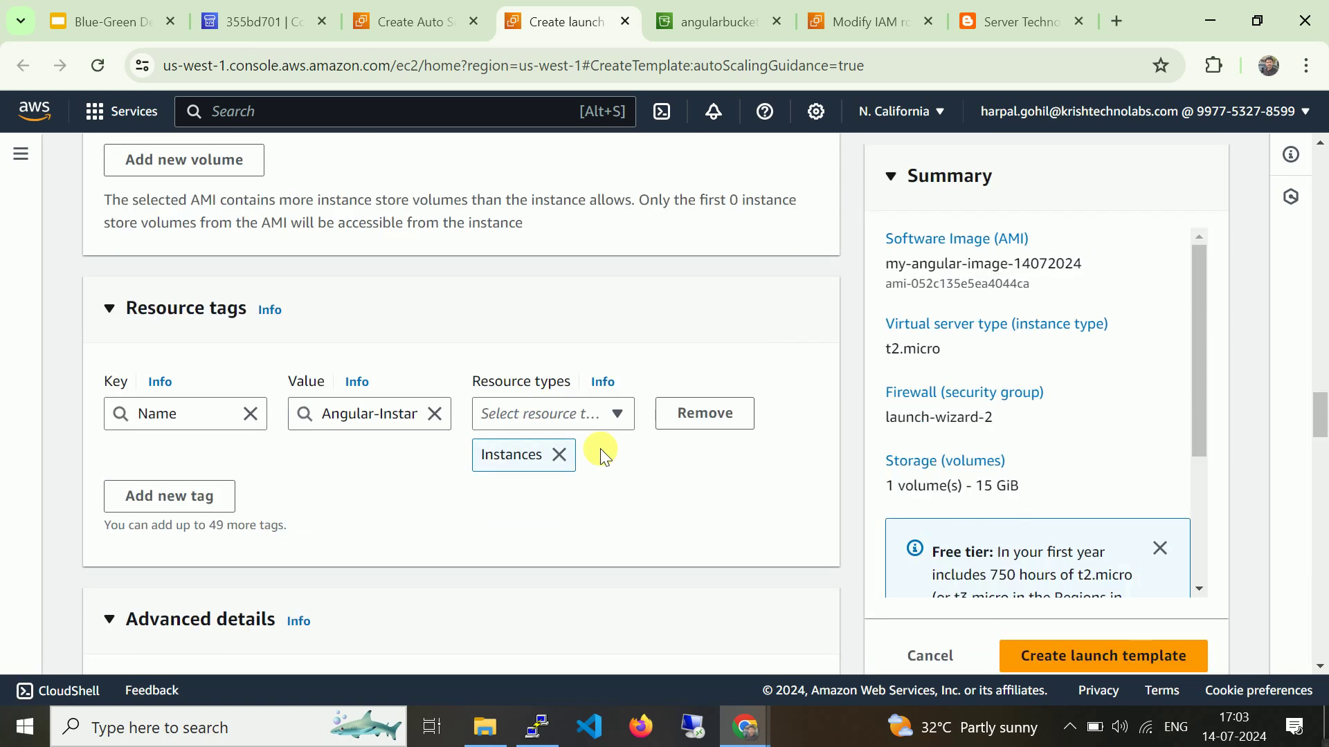
scroll(467, 502, down, 5)
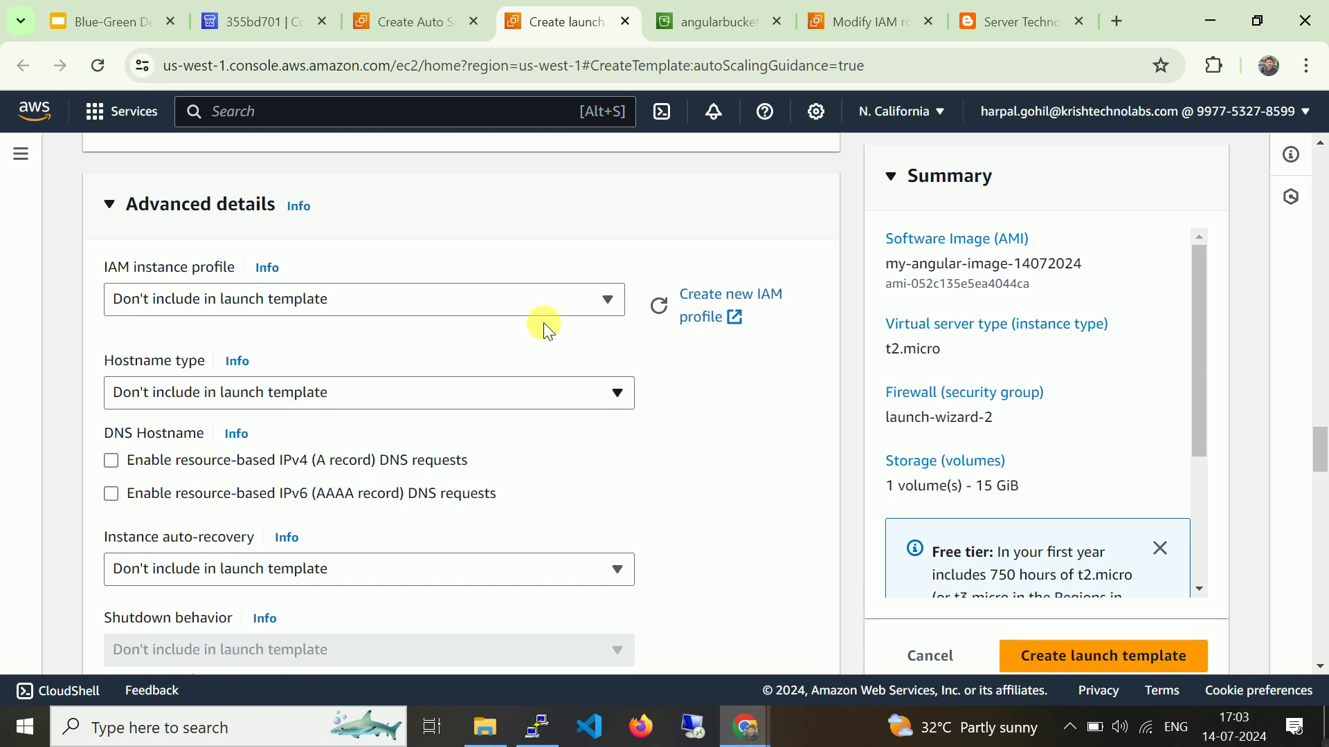
click(537, 302)
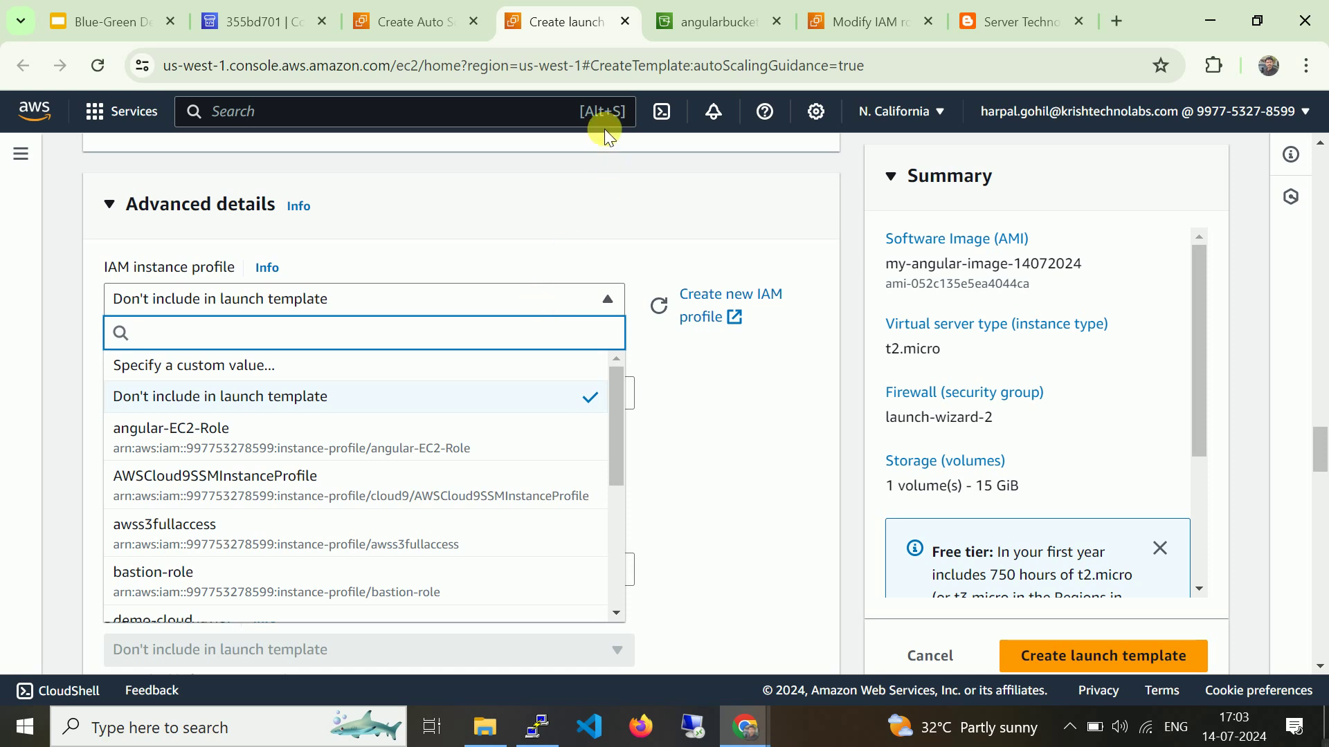
click(848, 21)
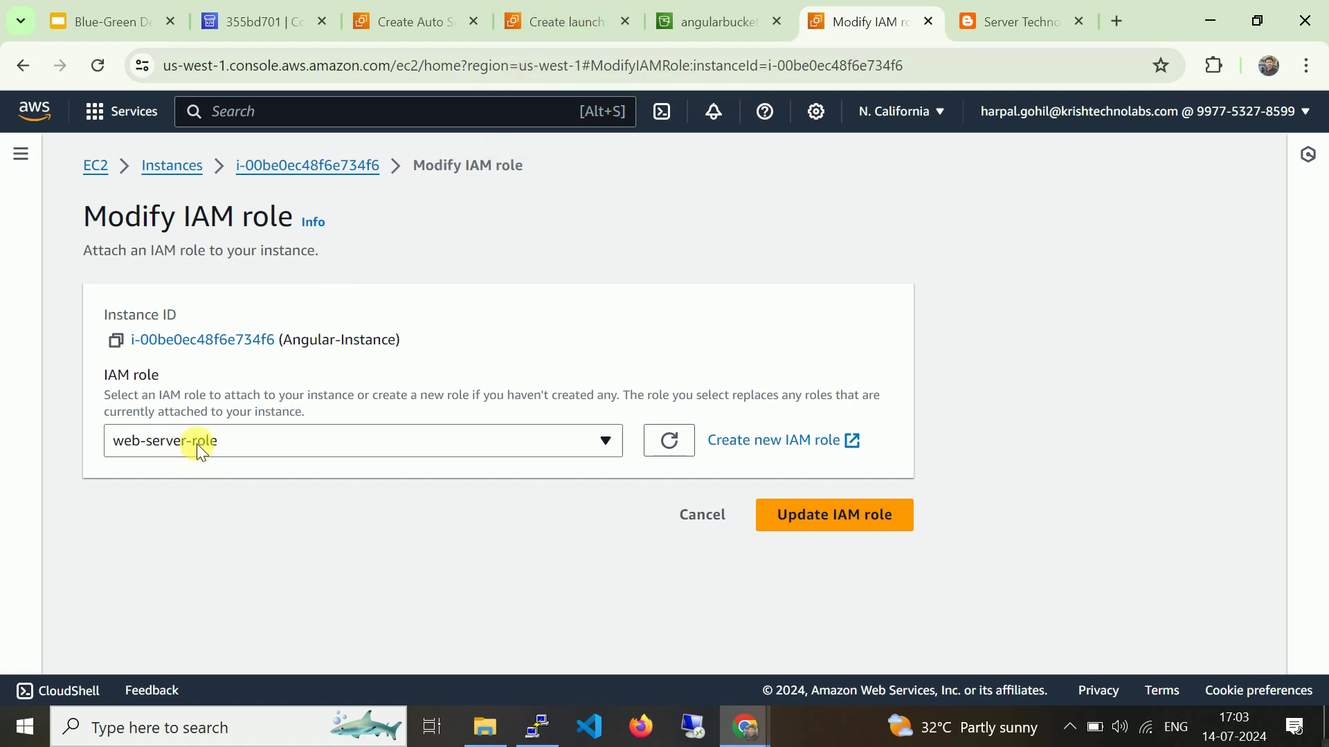
mouse_move(410, 28)
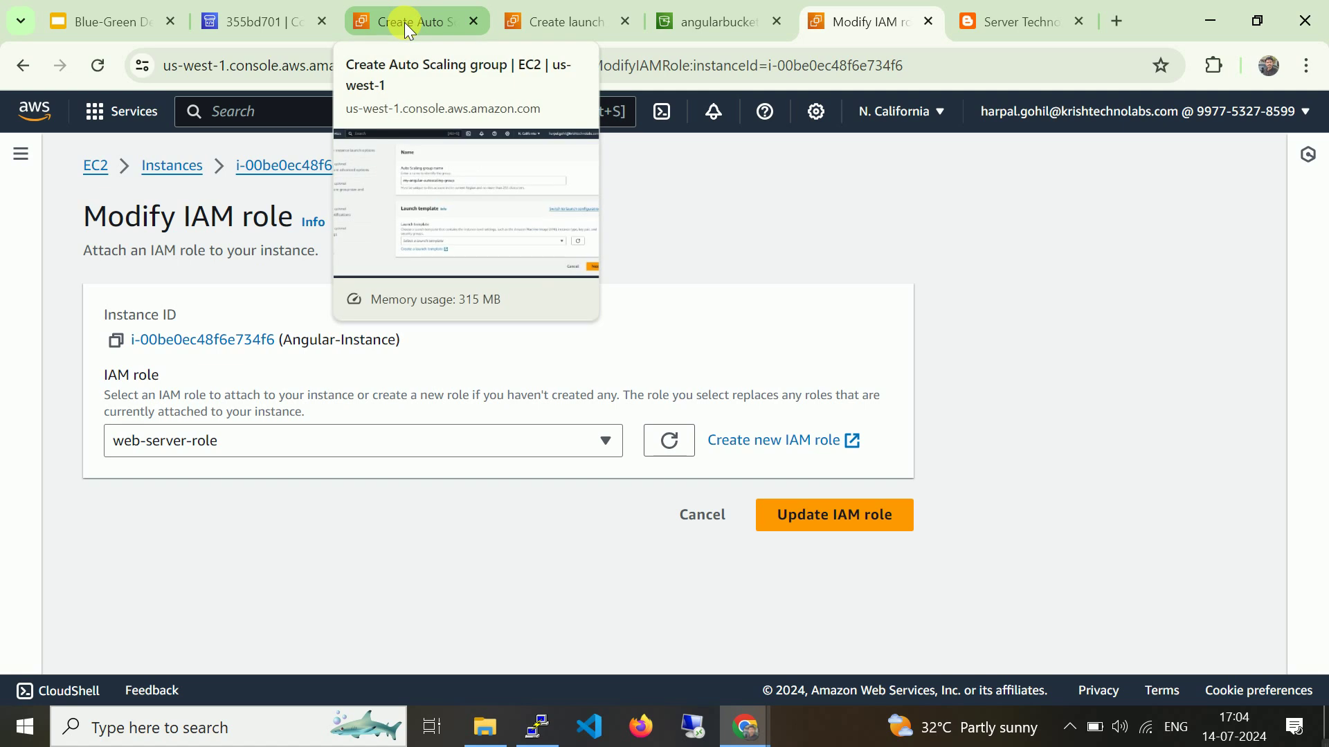
click(404, 22)
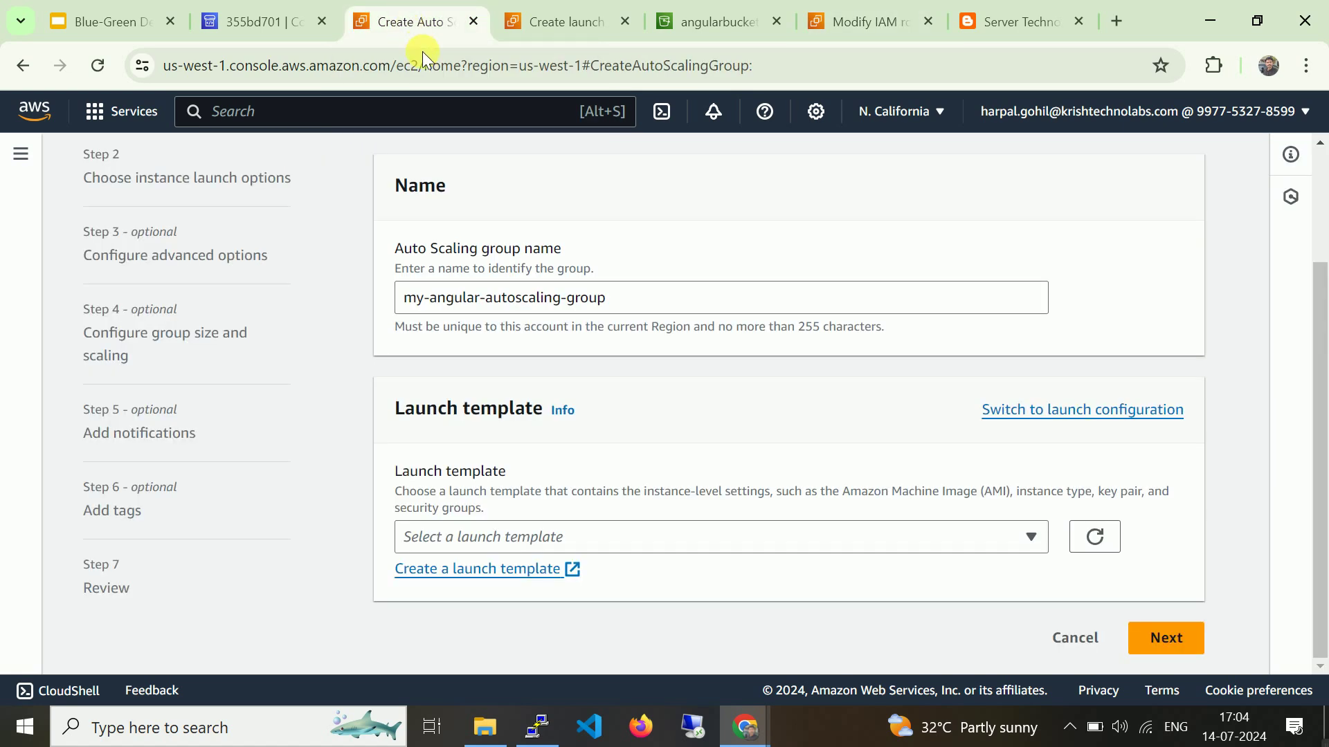
click(521, 26)
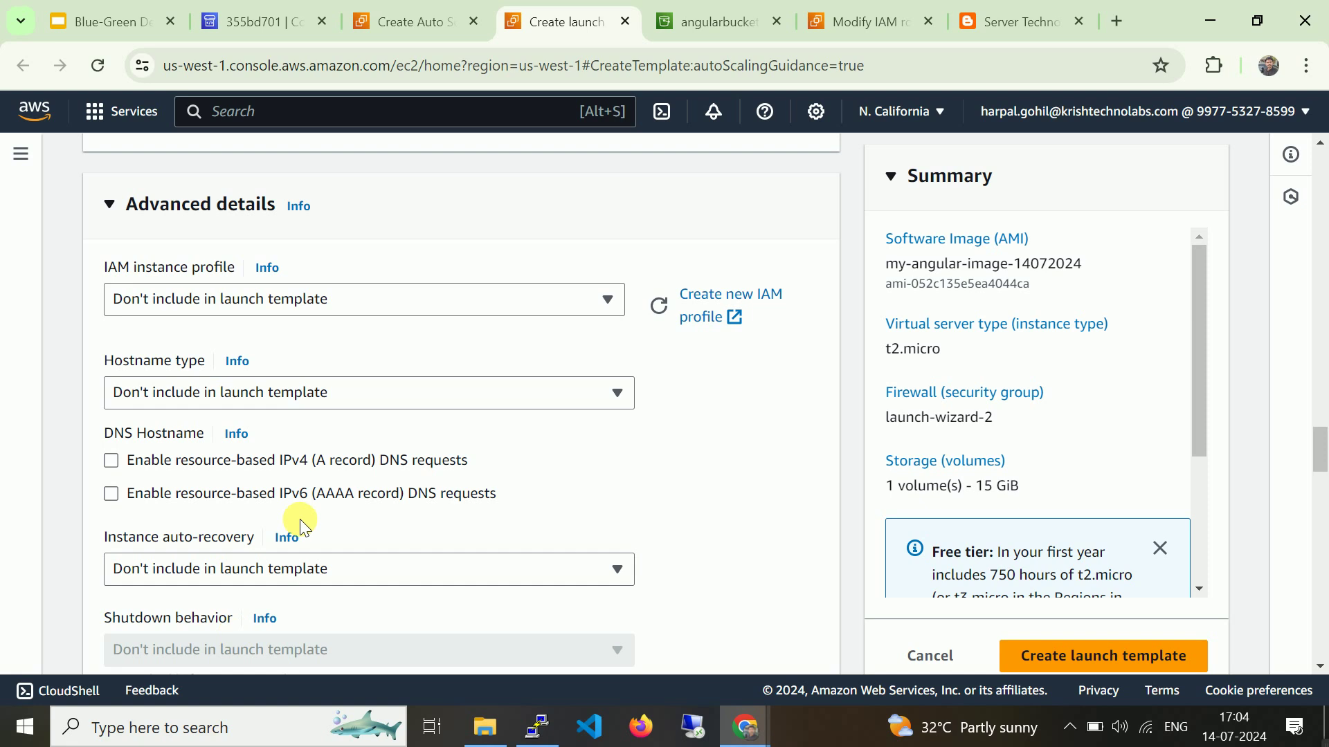
click(873, 10)
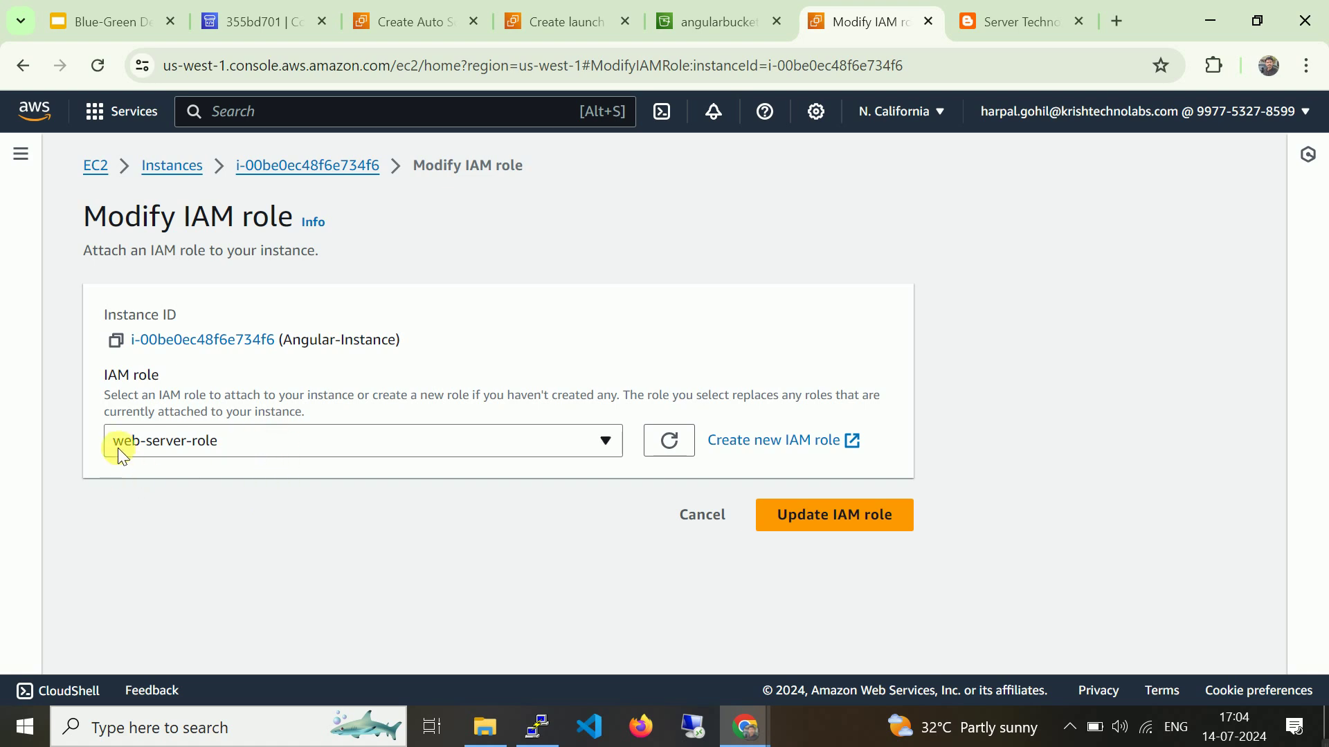
click(575, 19)
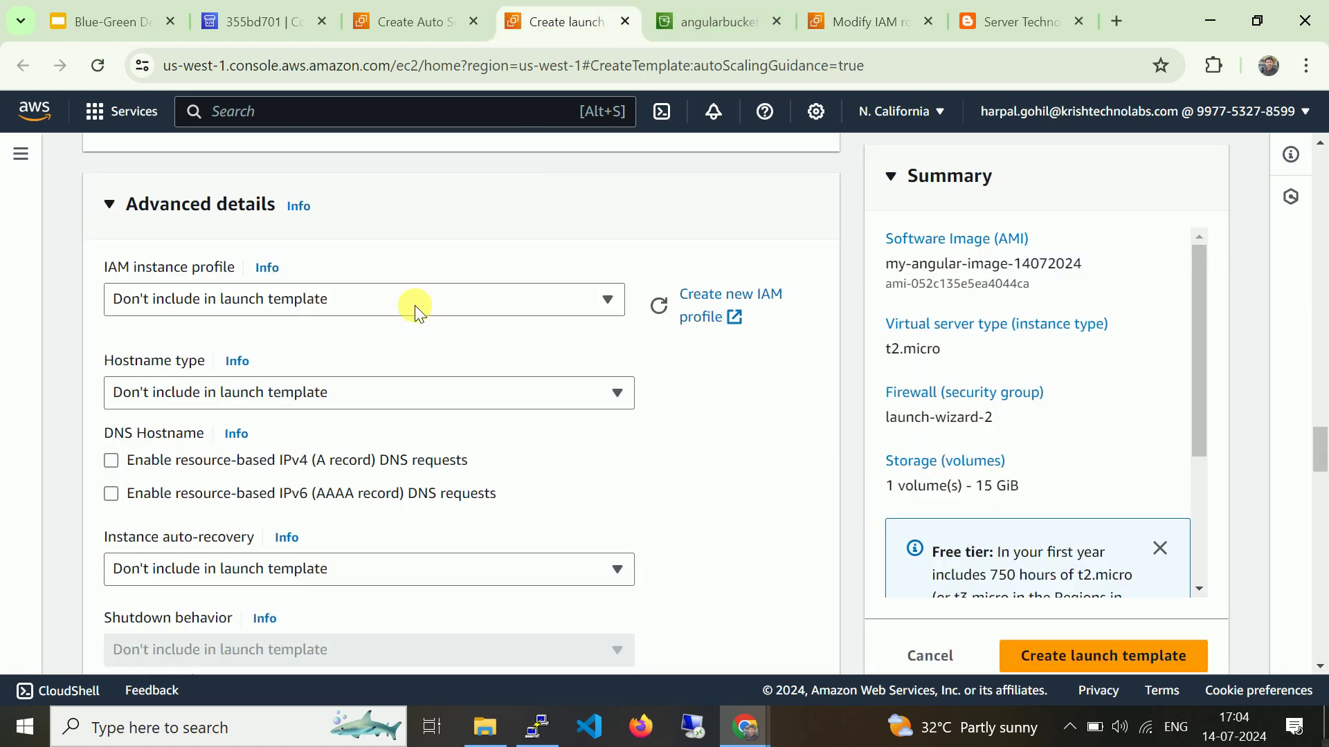
Set the launch template's IAM instance profile to web-server-role.
click(374, 297)
text(web)
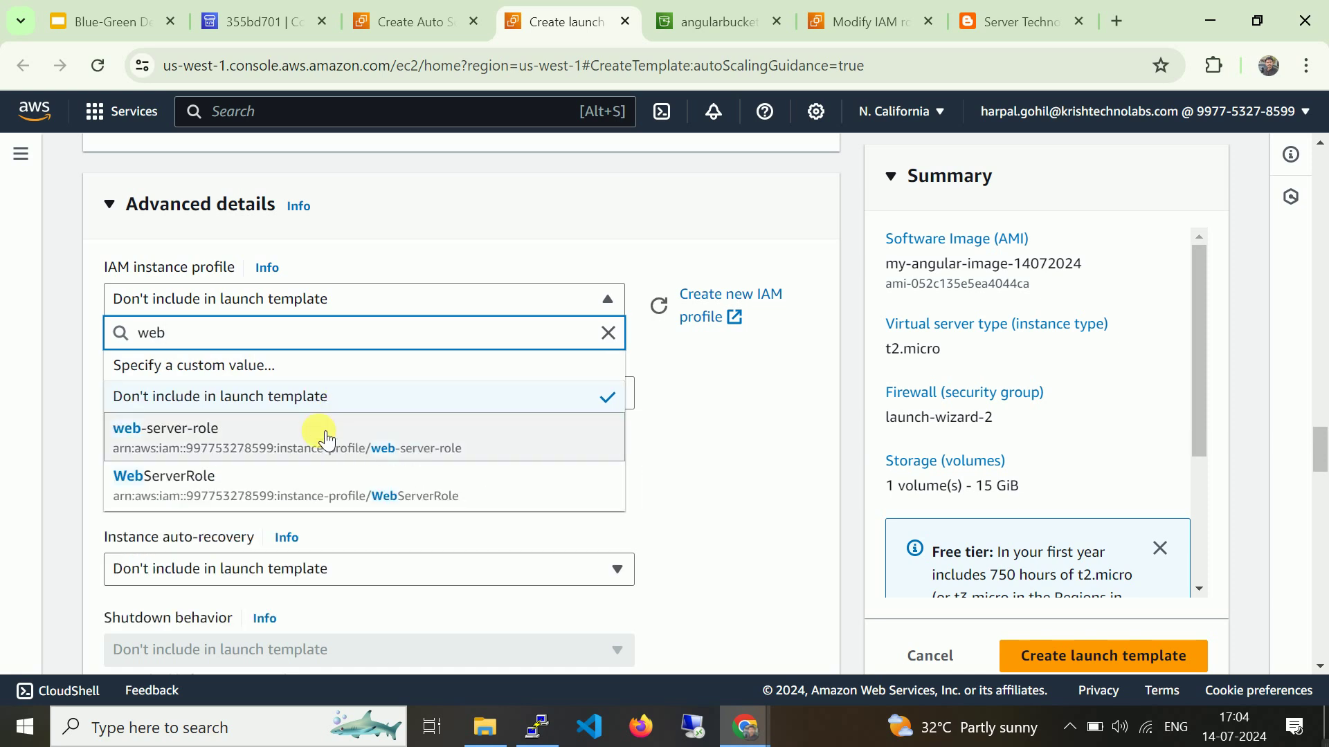
click(324, 437)
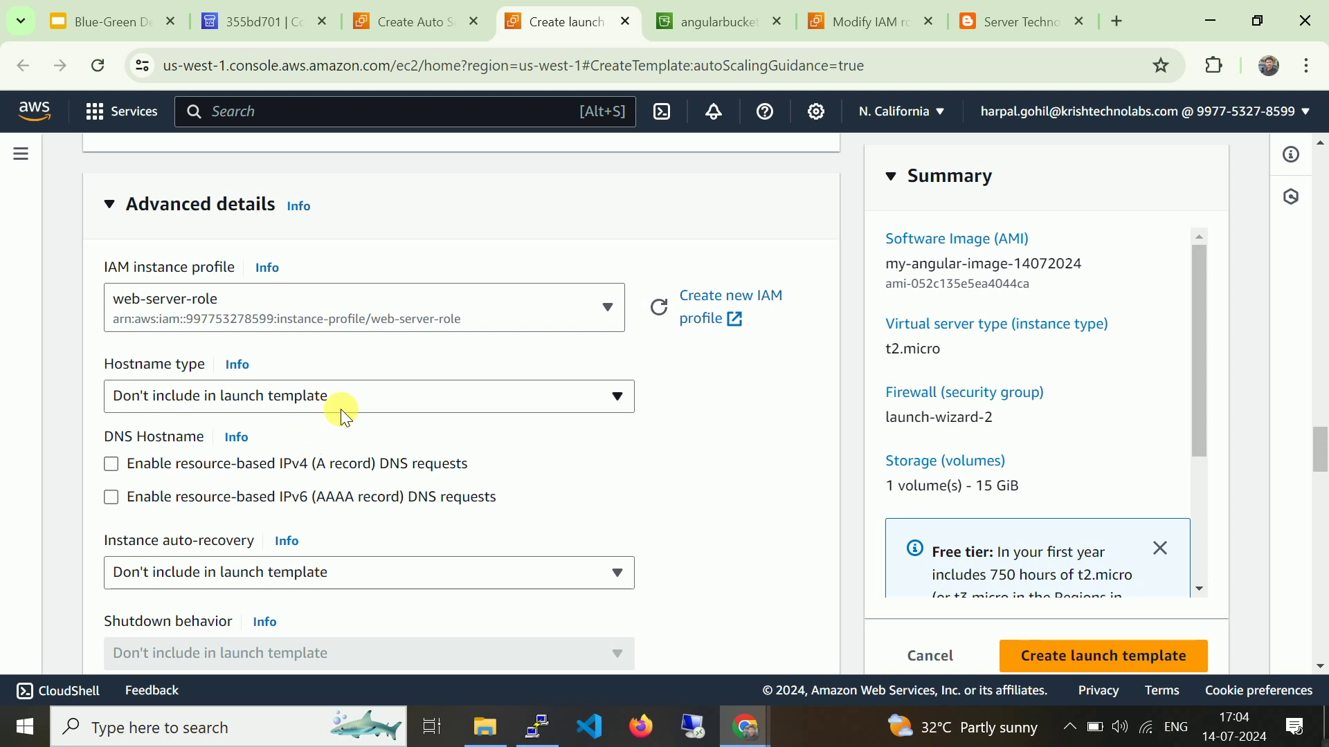
Try to create the launch template, leaving the remaining advanced details and user data unset.
scroll(343, 410, down, 10)
scroll(356, 417, down, 15)
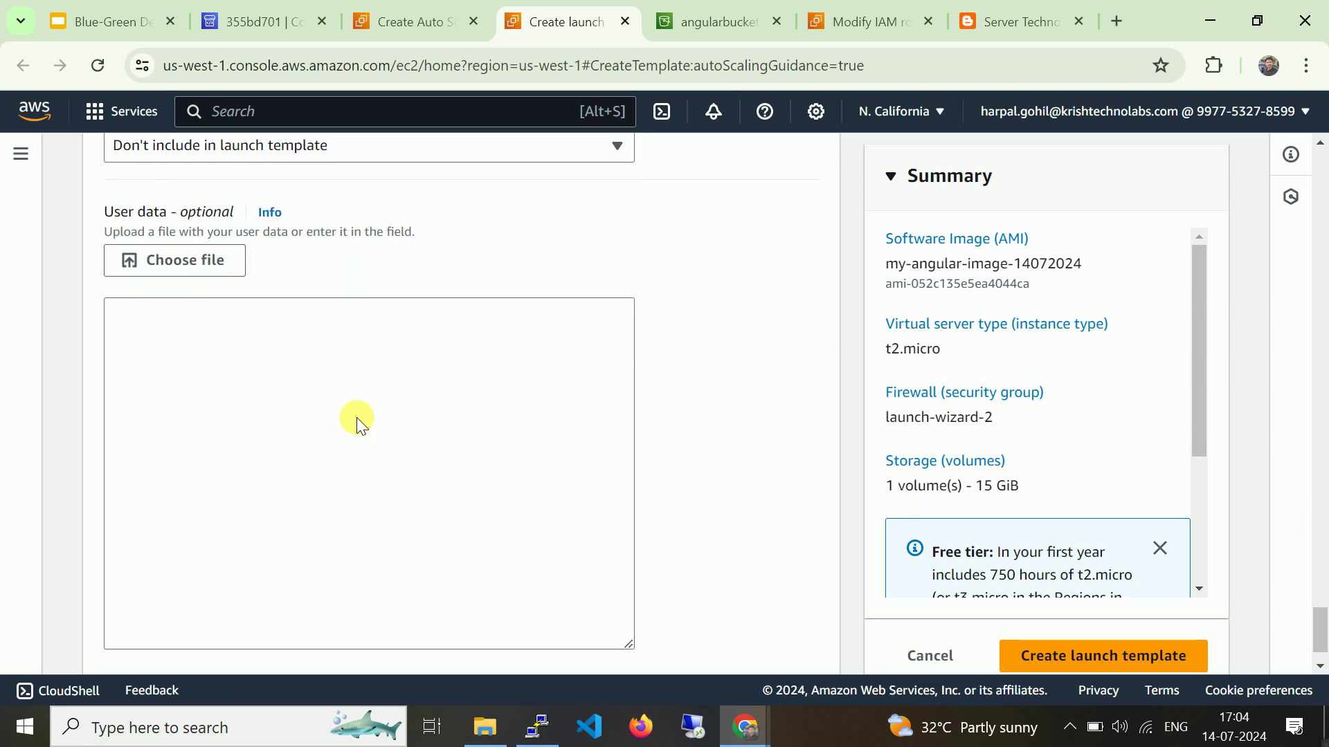
scroll(356, 418, down, 1)
click(1064, 611)
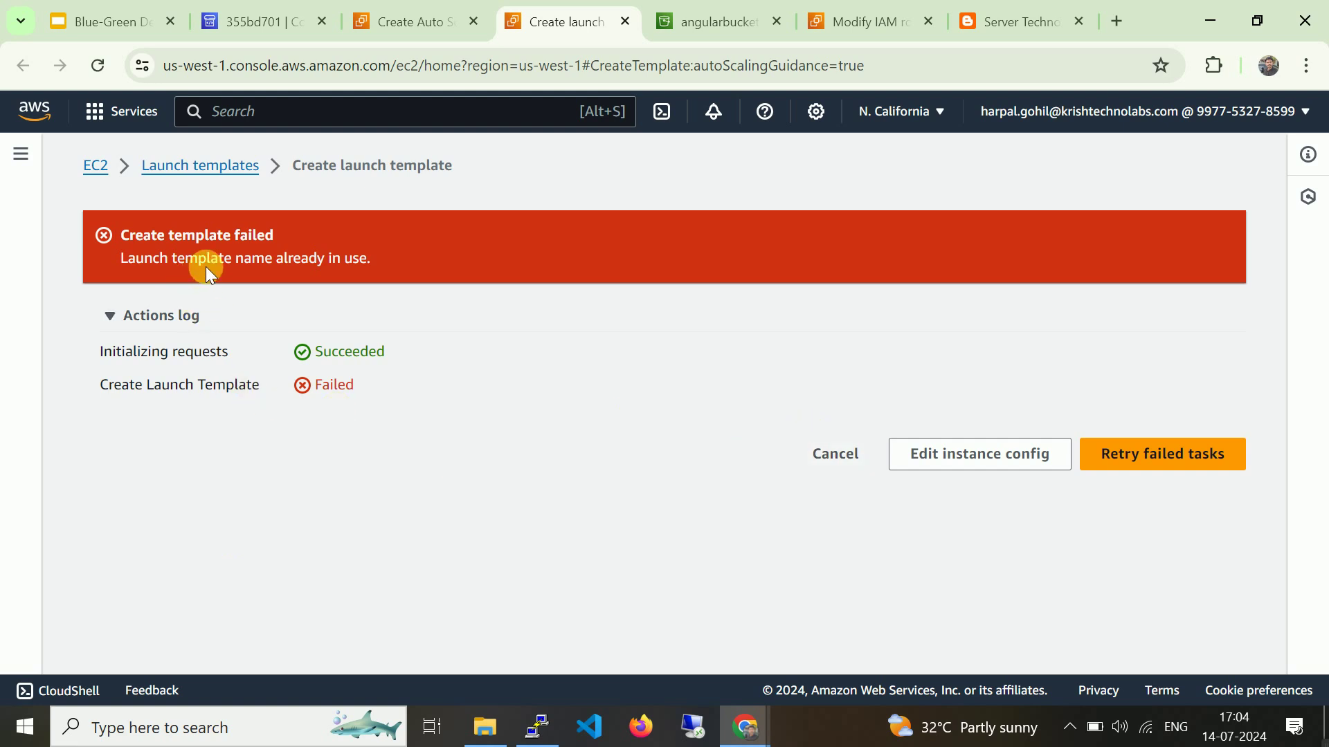
Return to the launch template configuration and change the template name to my-angular-template-1407.
click(857, 467)
click(318, 456)
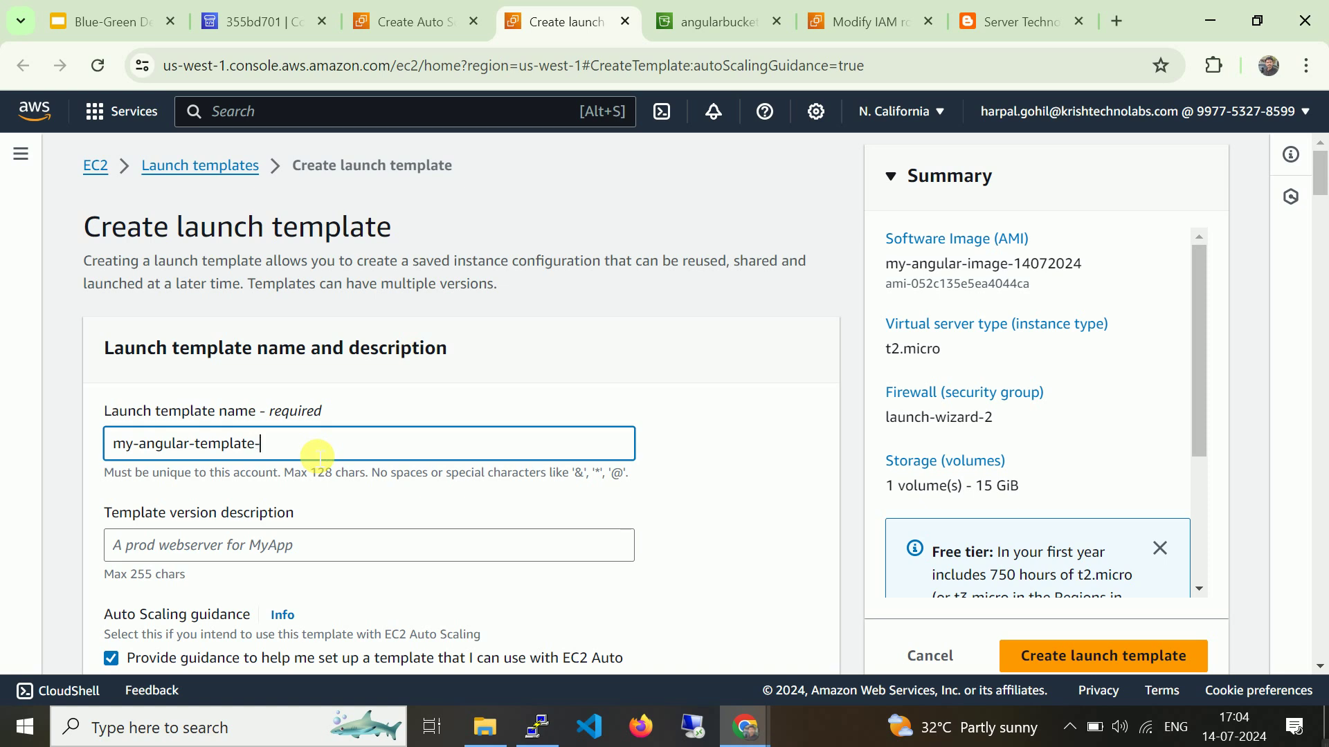
text(-149)
Review the security group, resource tag and IAM instance profile settings, and create the launch template.
scroll(333, 441, down, 7)
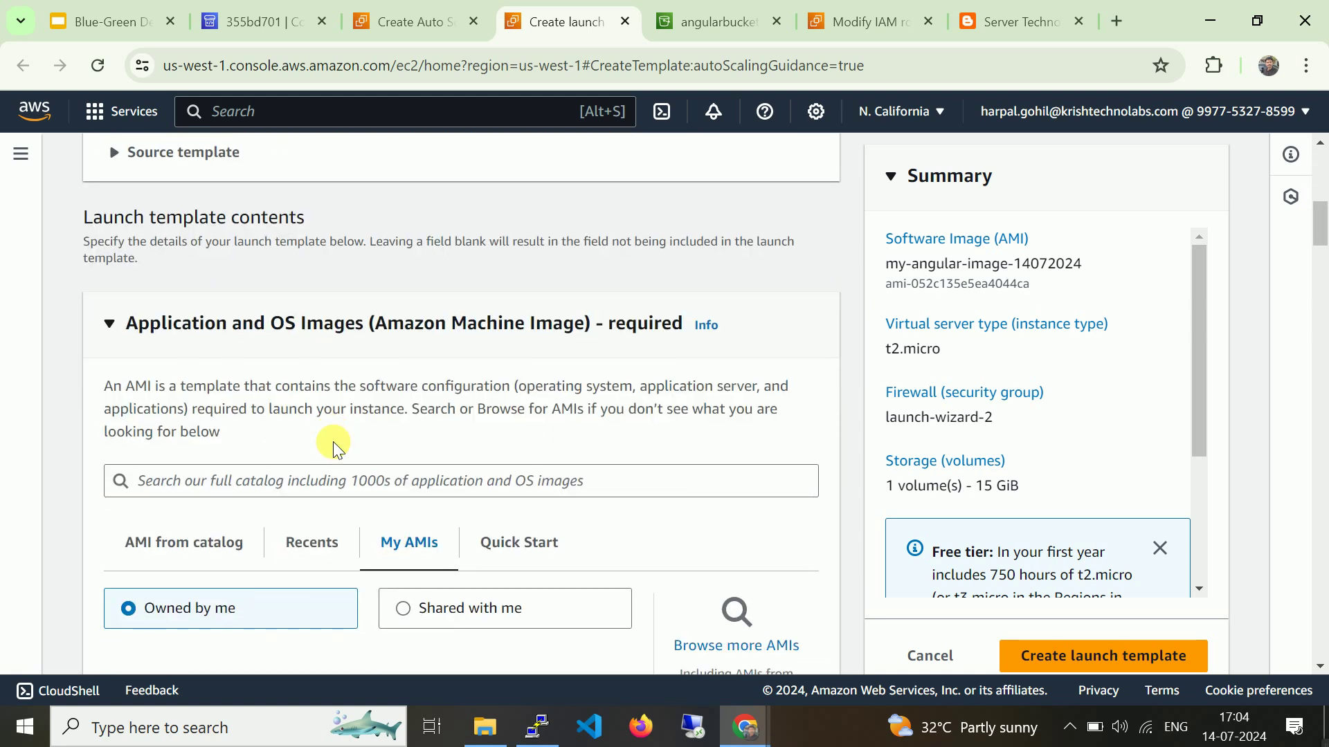
scroll(279, 443, down, 17)
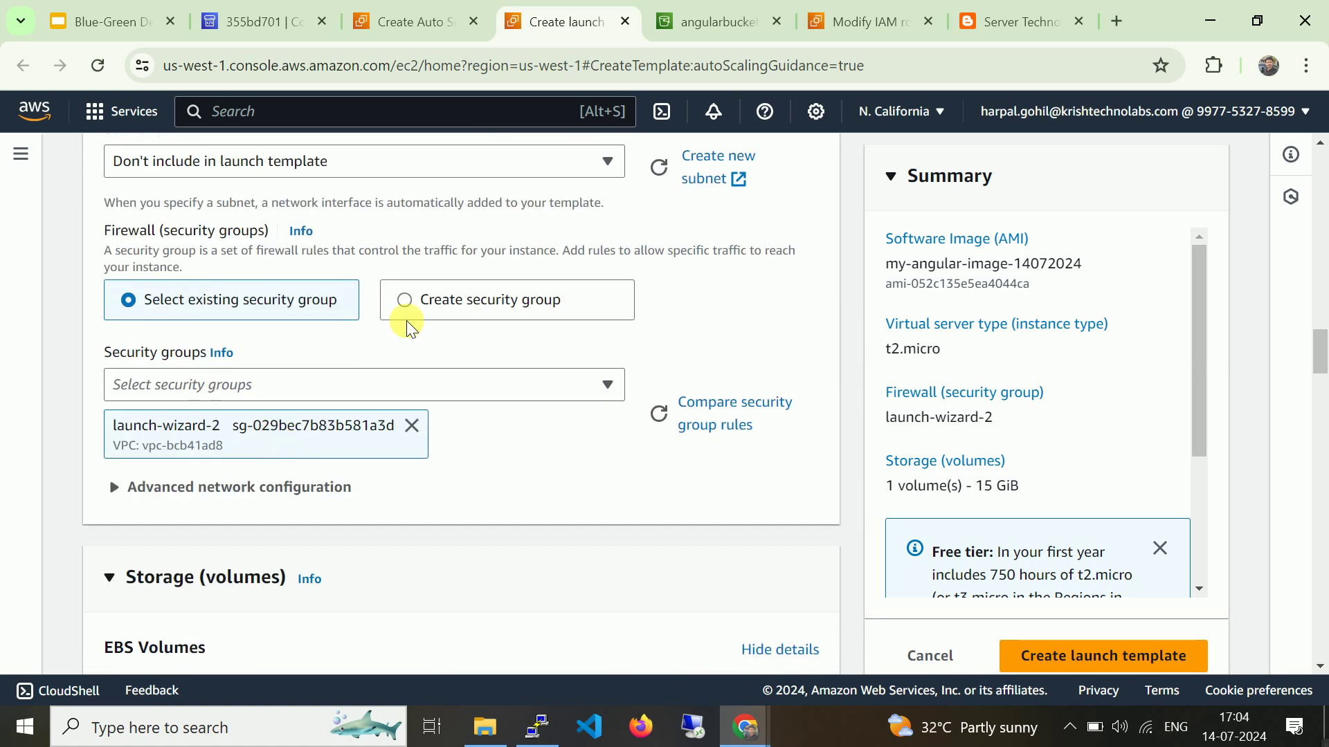
scroll(335, 380, down, 10)
scroll(339, 386, down, 2)
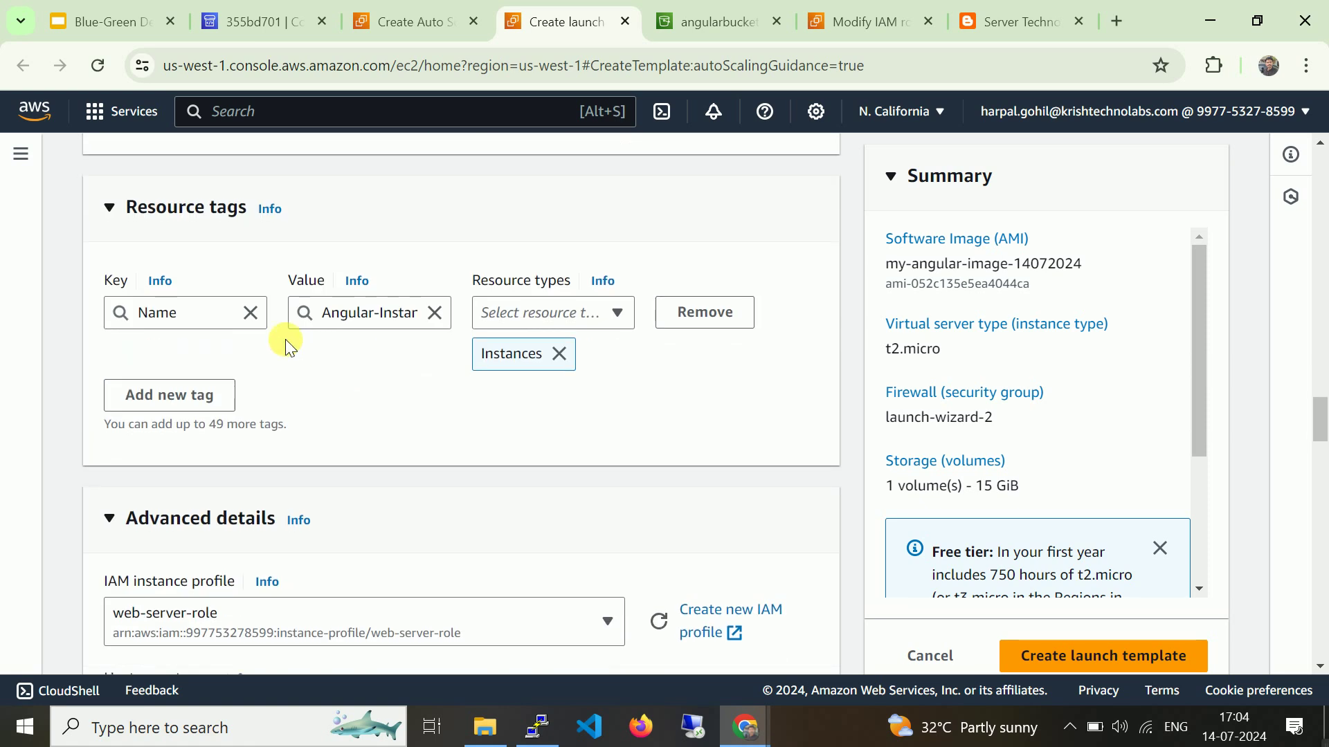
scroll(453, 280, down, 5)
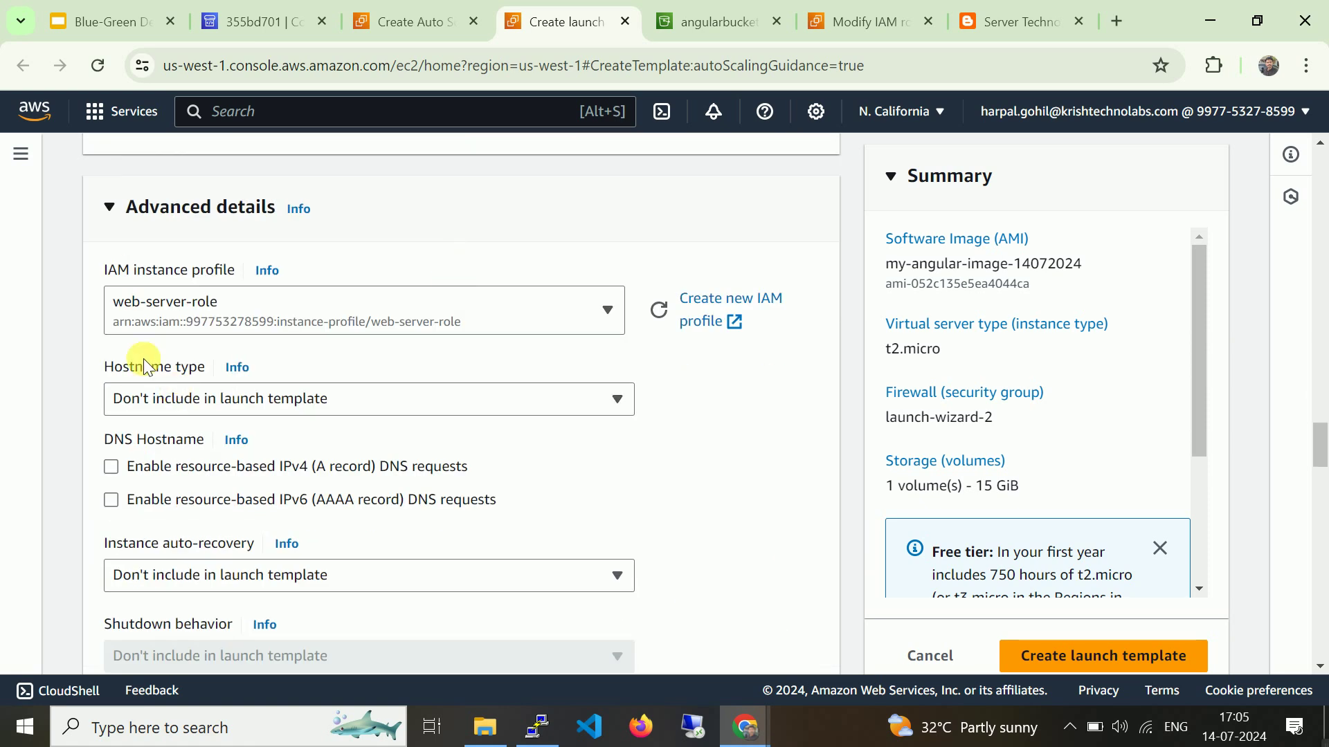
click(1109, 656)
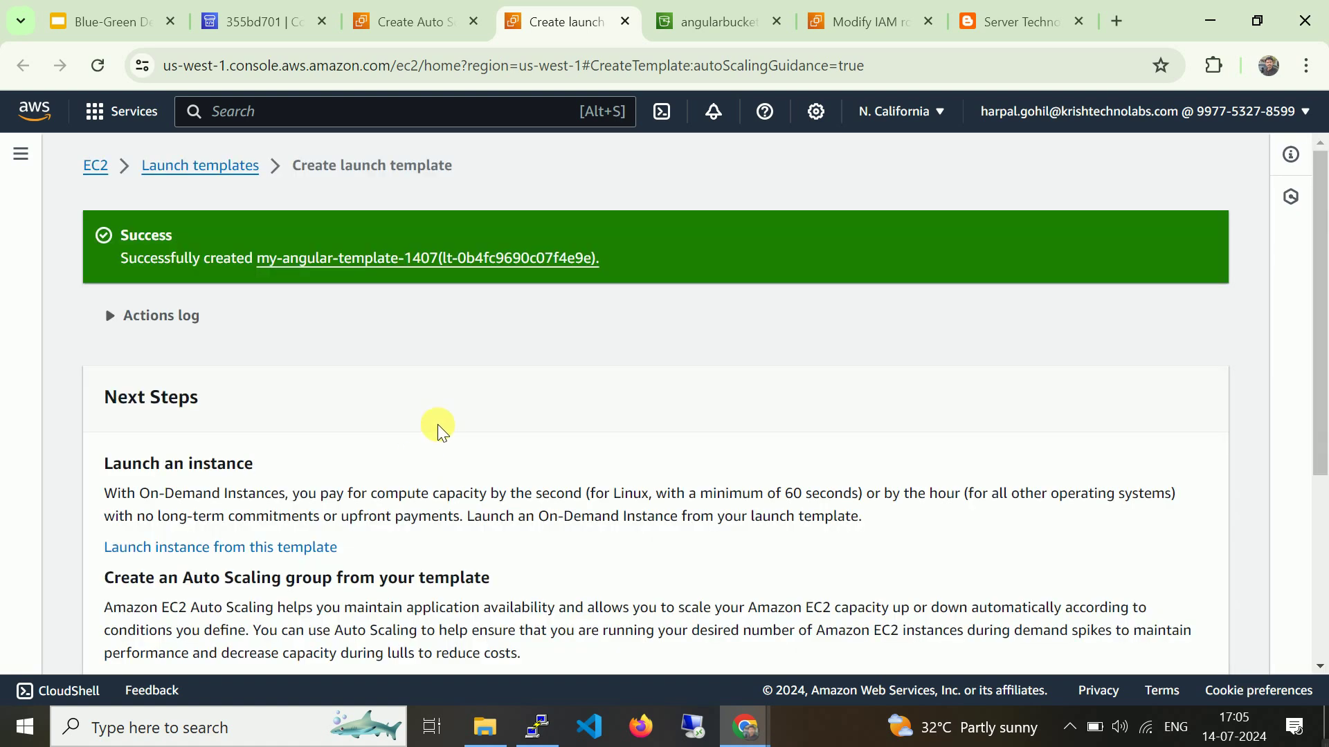
Choose my-angular-template-1407 as the Auto Scaling group's launch template and continue to the instance launch options.
click(439, 17)
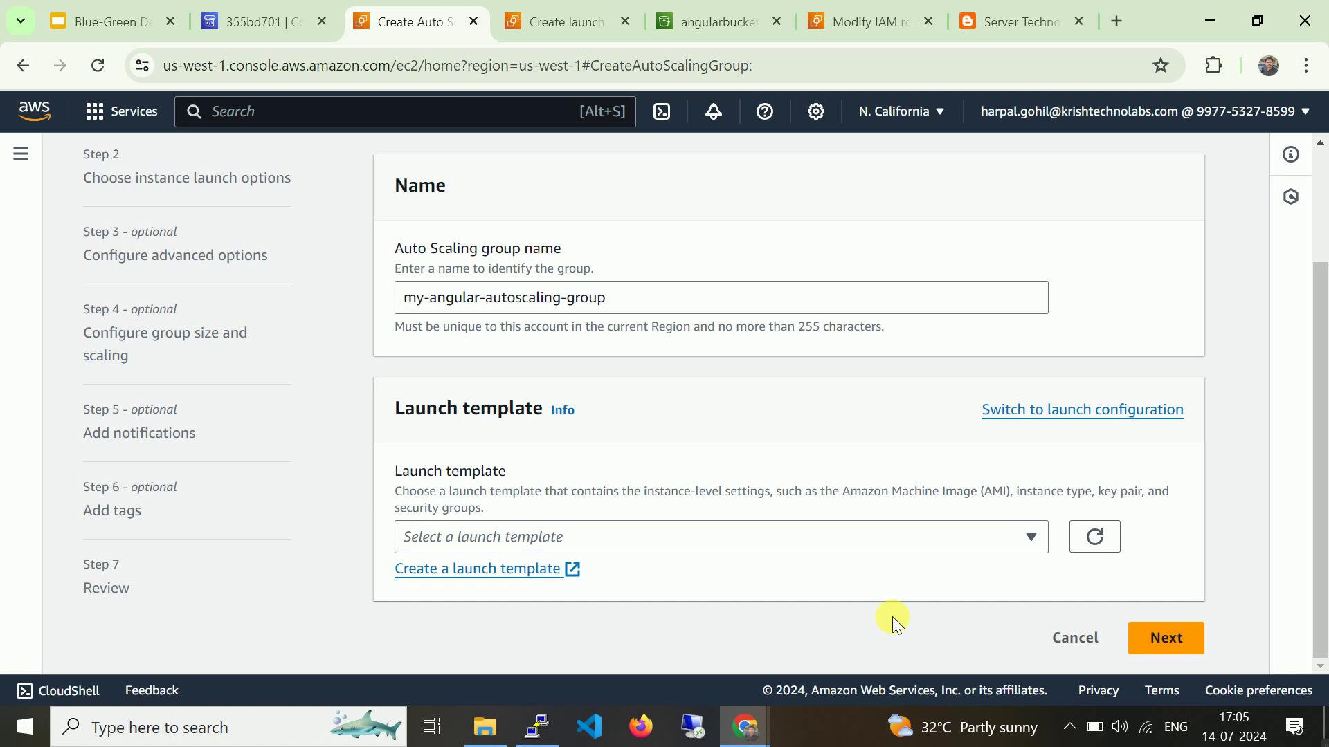
click(975, 539)
click(864, 502)
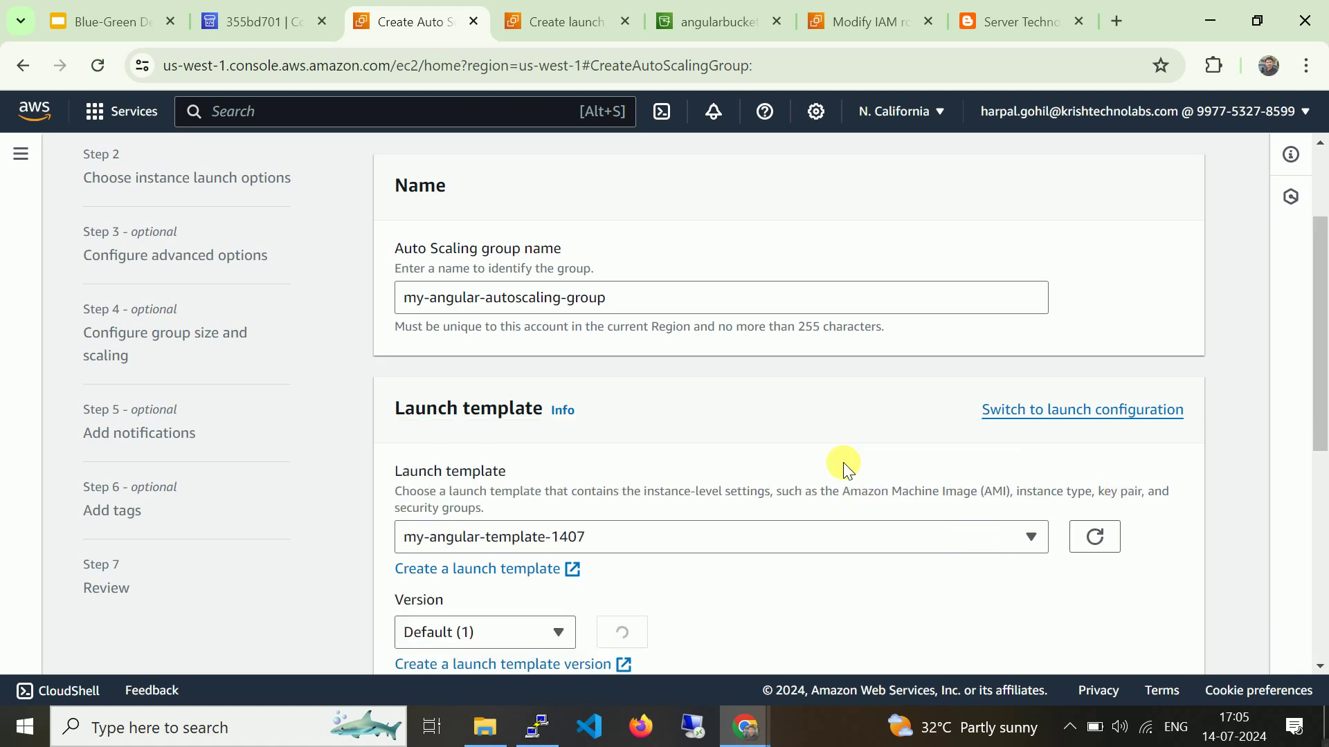
scroll(579, 479, down, 3)
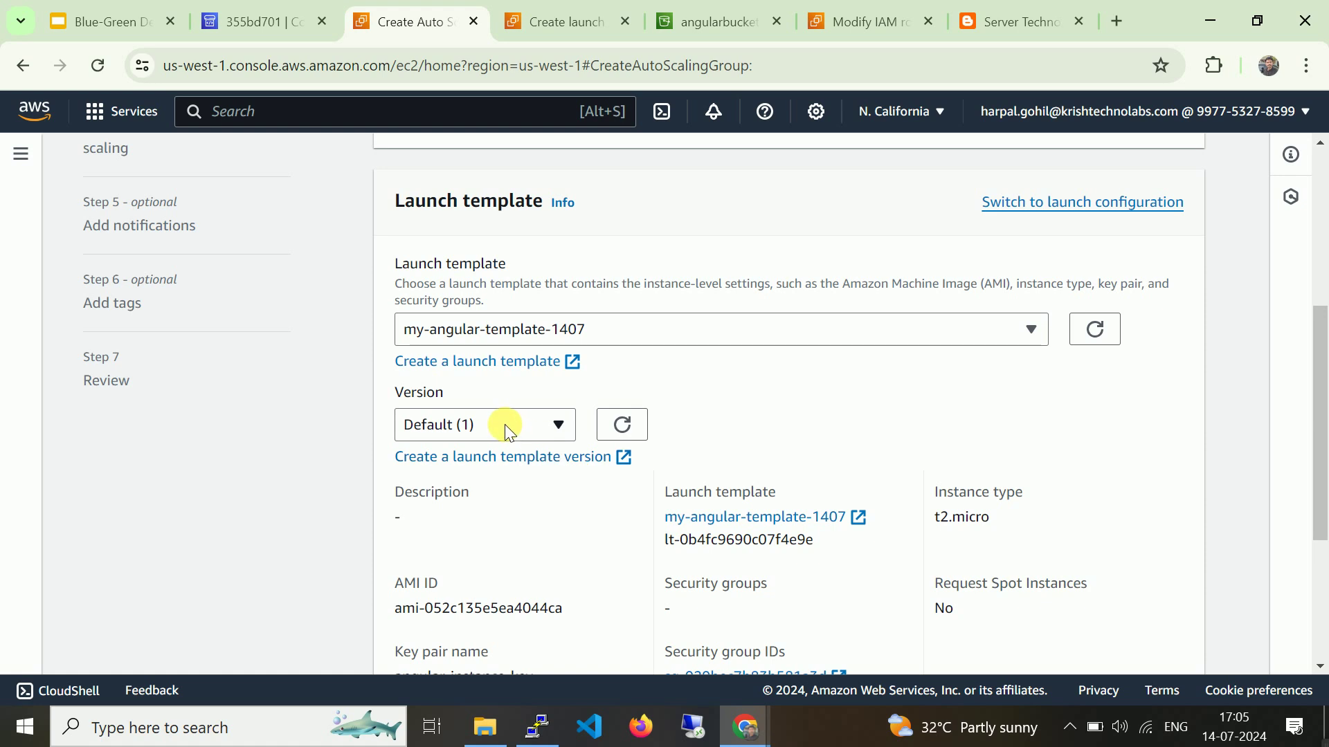
scroll(740, 335, down, 4)
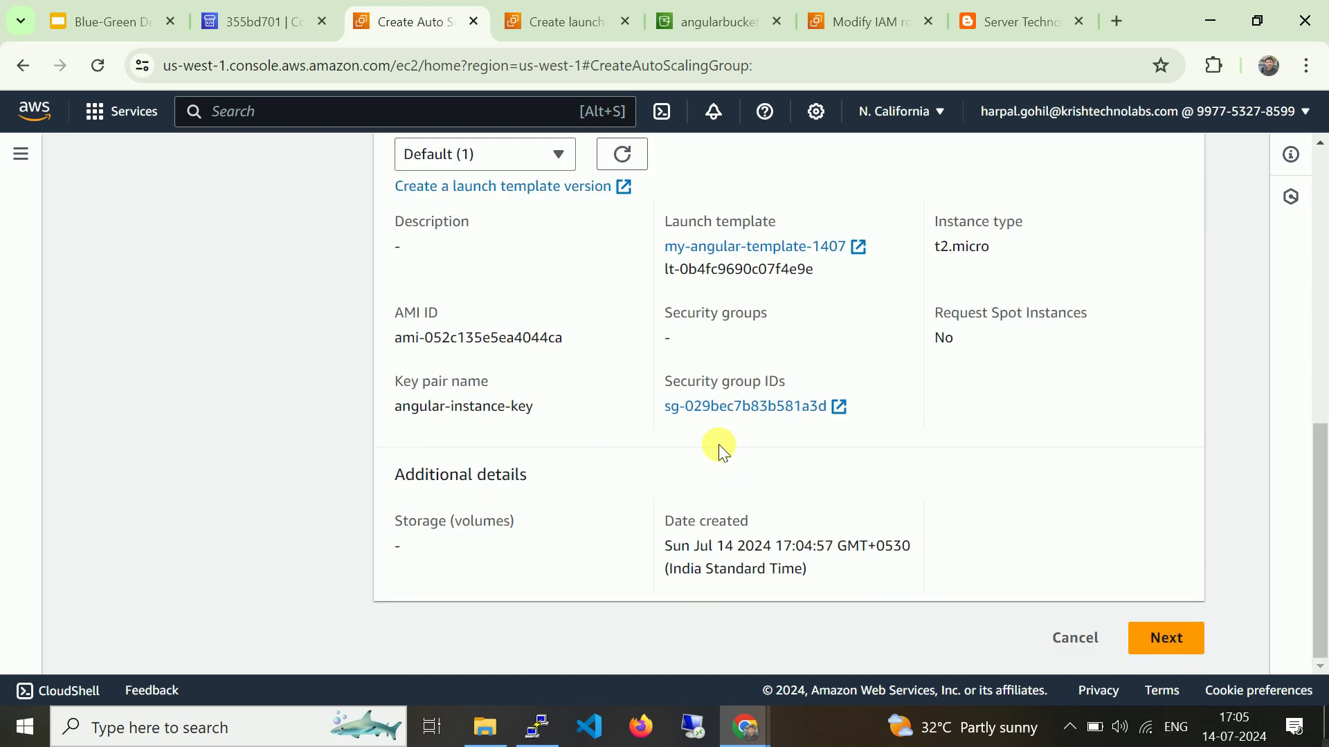
click(1169, 639)
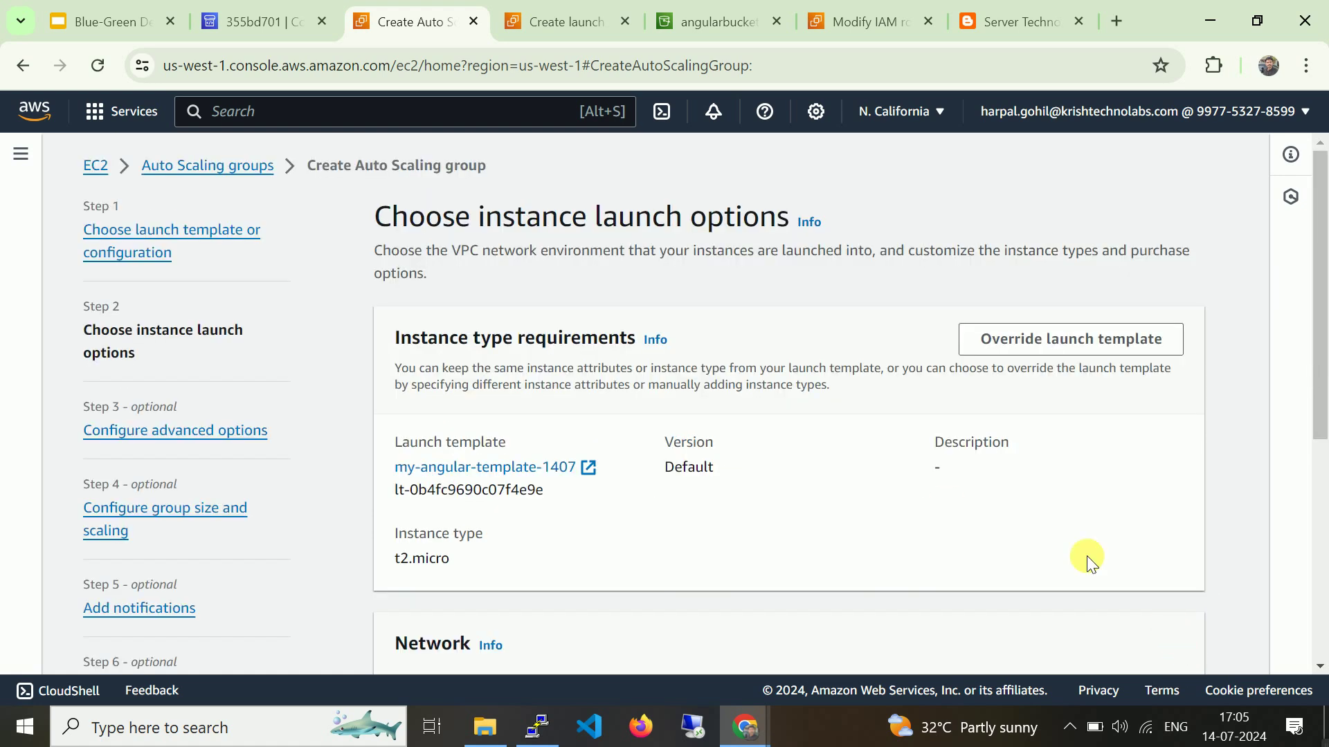
Select the us-west-1b and us-west-1c subnets in the default VPC for the Auto Scaling group.
scroll(898, 437, down, 6)
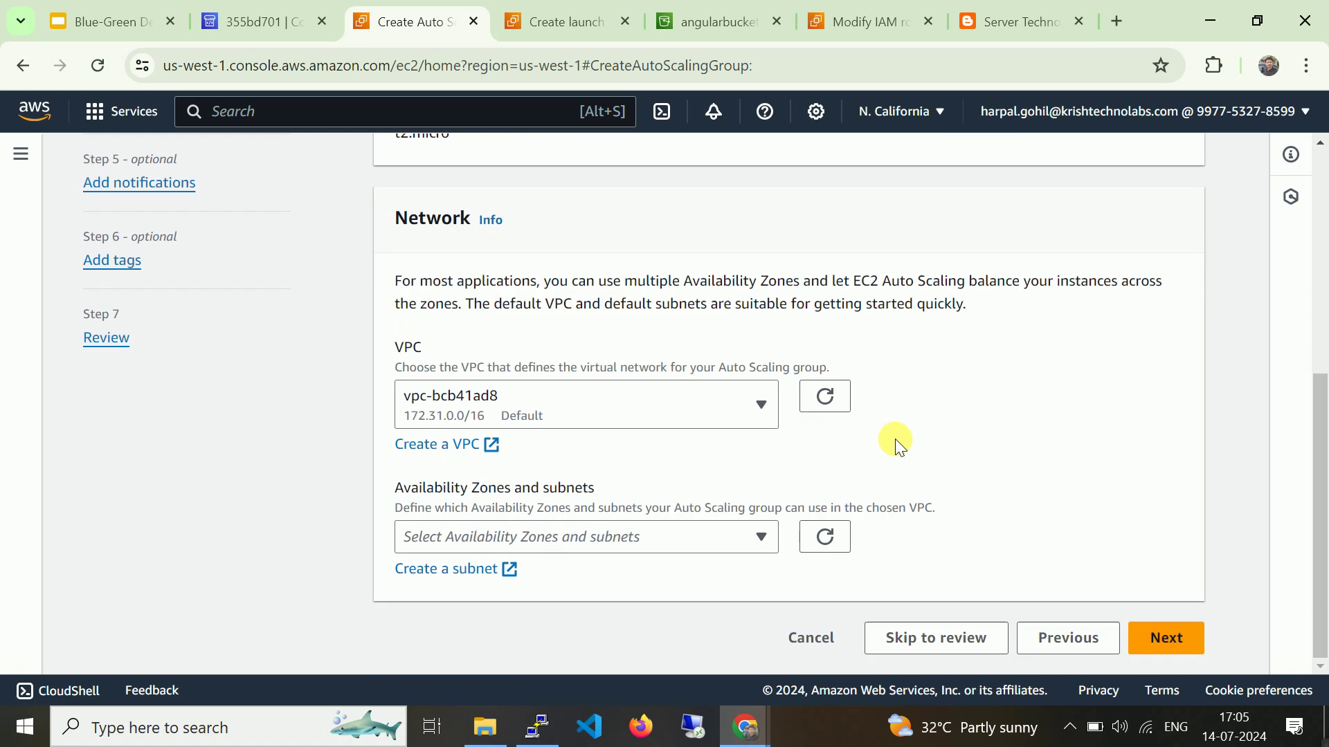
click(593, 533)
click(411, 445)
click(427, 488)
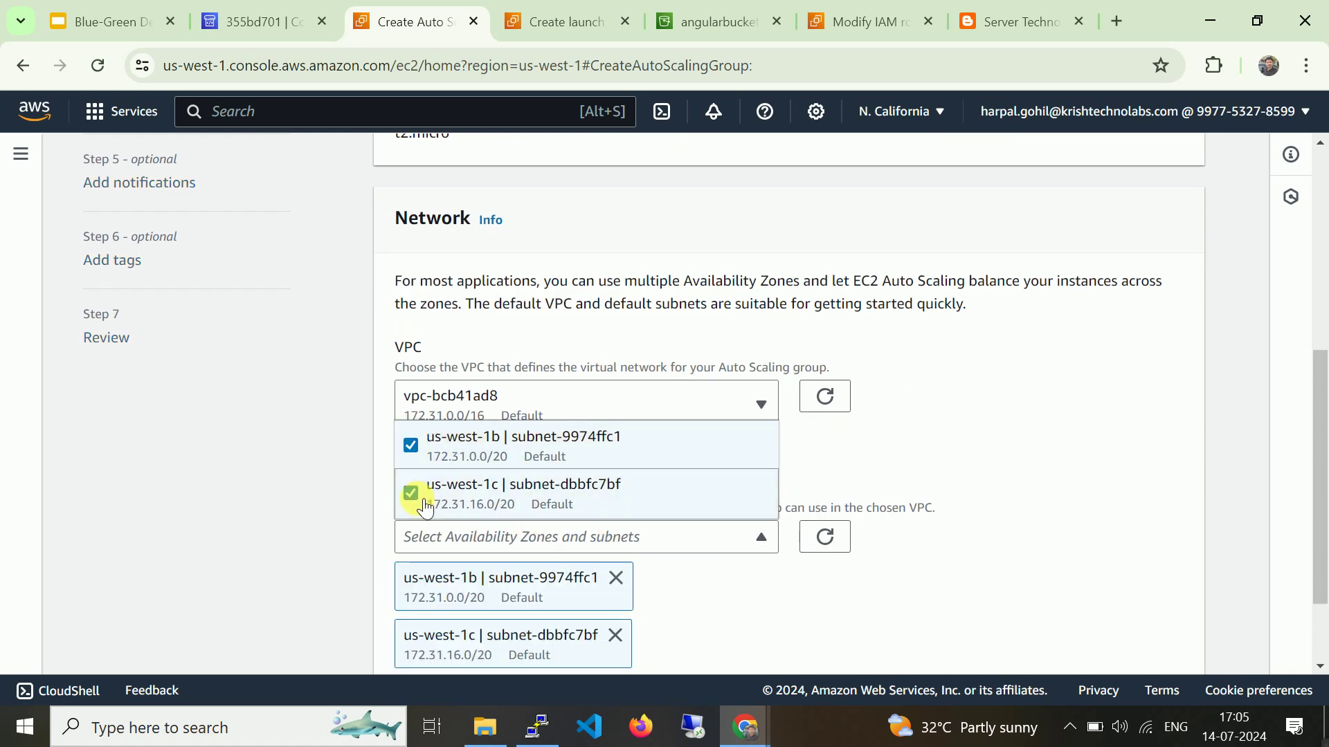
click(999, 455)
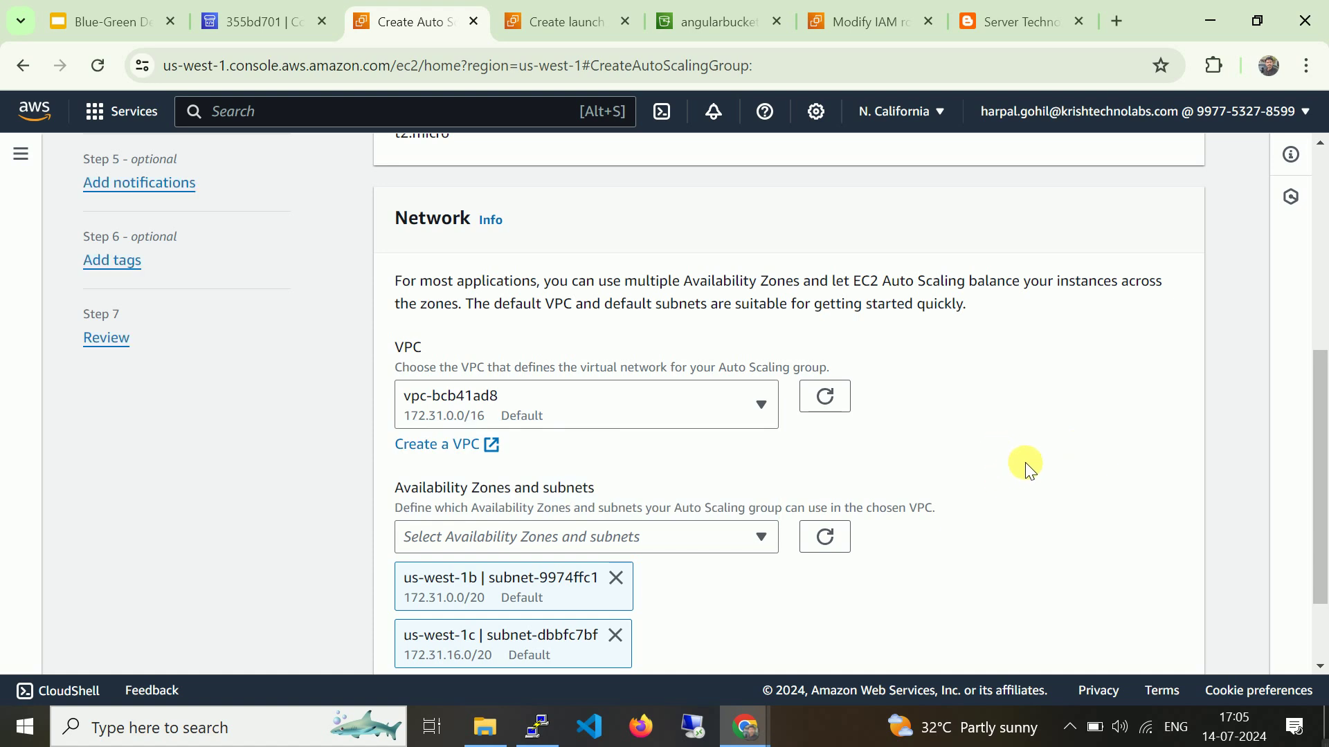
scroll(1031, 465, up, 5)
scroll(1031, 466, down, 8)
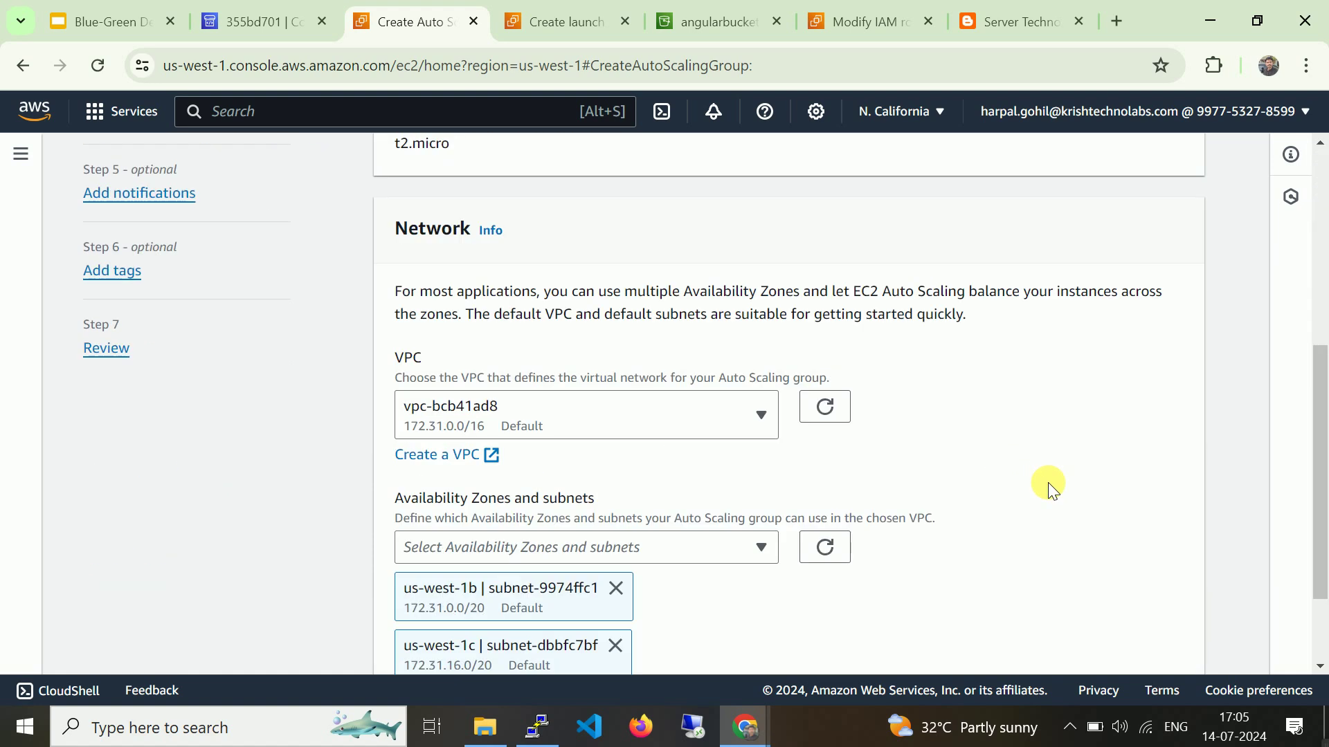
Continue to the advanced options and attach a new internet-facing Application Load Balancer named my-angular-autoscaling-group-1.
click(1152, 623)
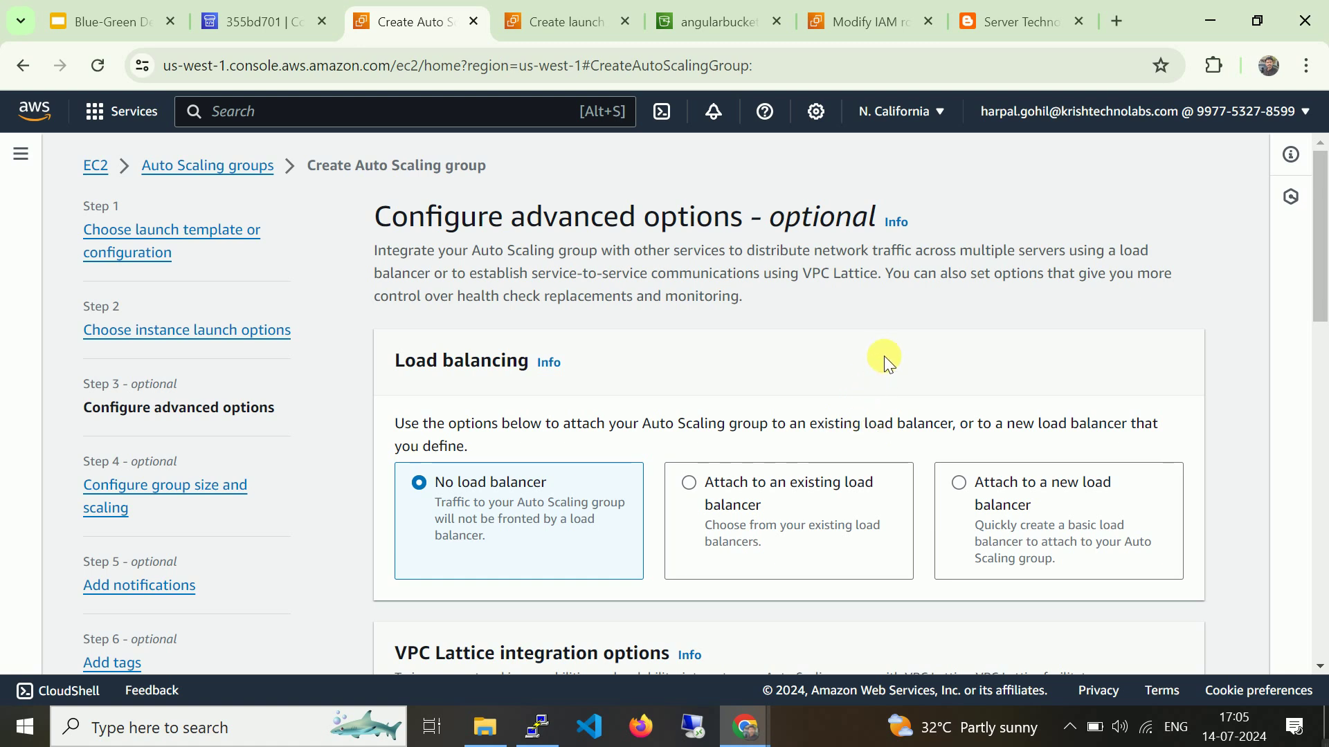
click(978, 483)
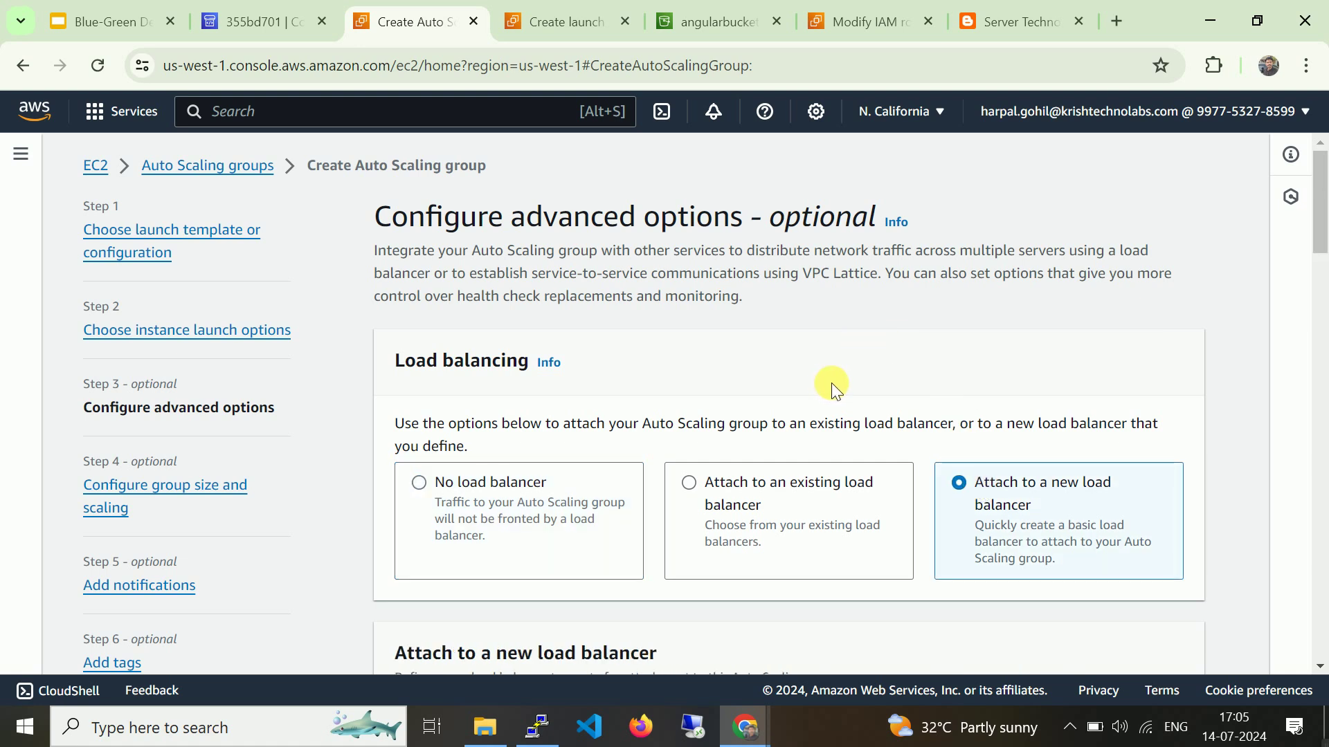
scroll(835, 385, down, 6)
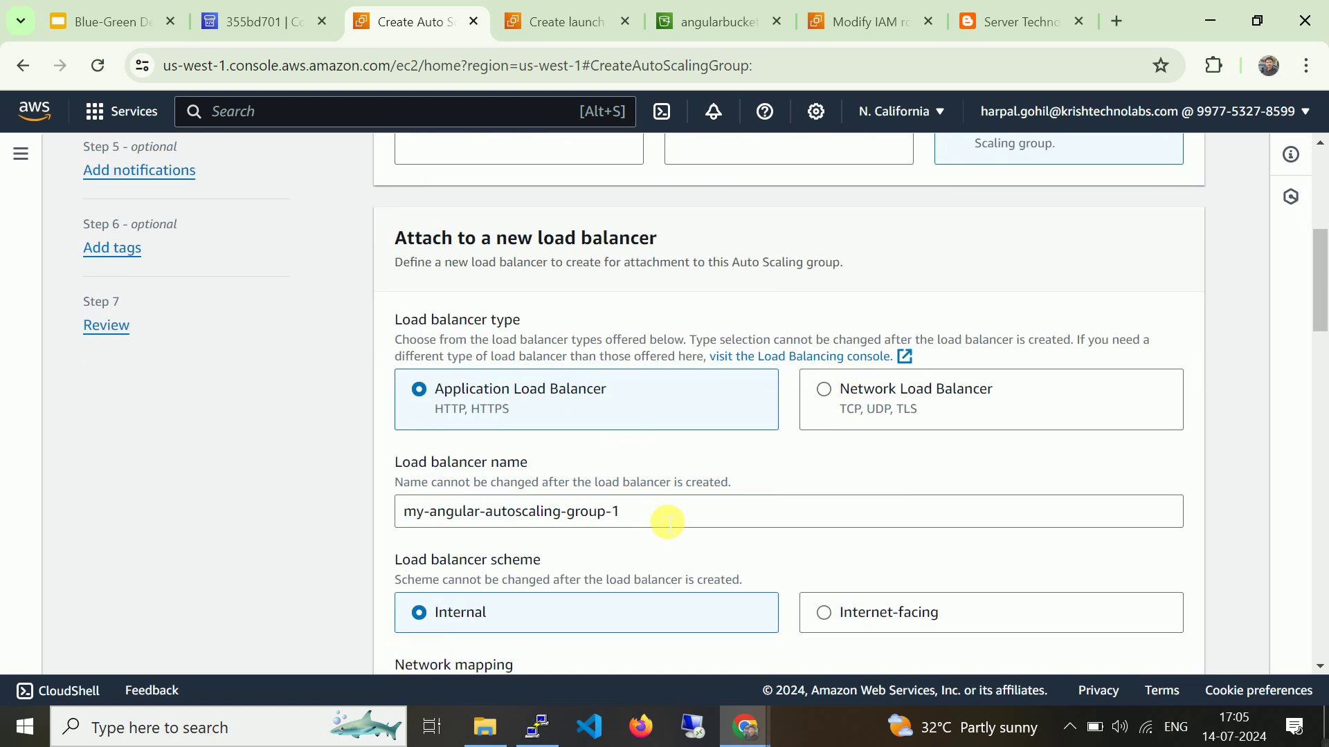
drag(626, 512, 233, 460)
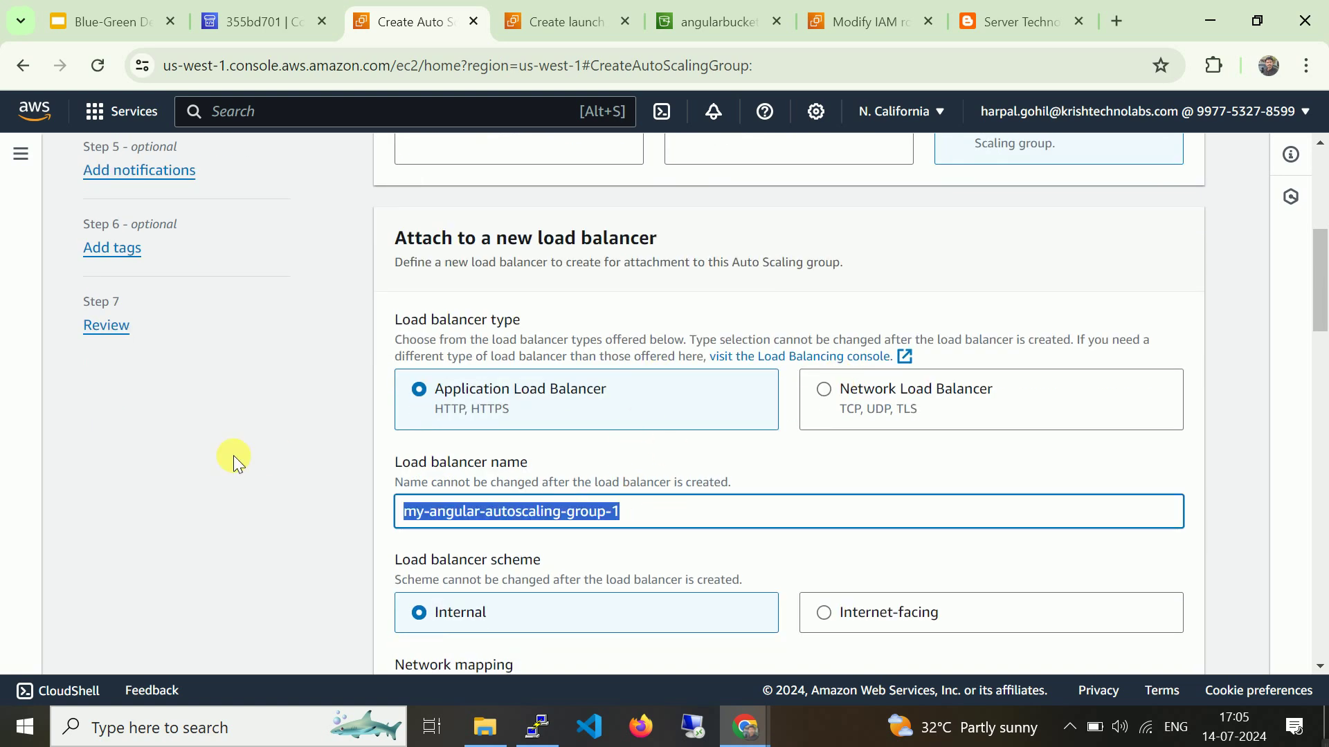
scroll(617, 398, down, 3)
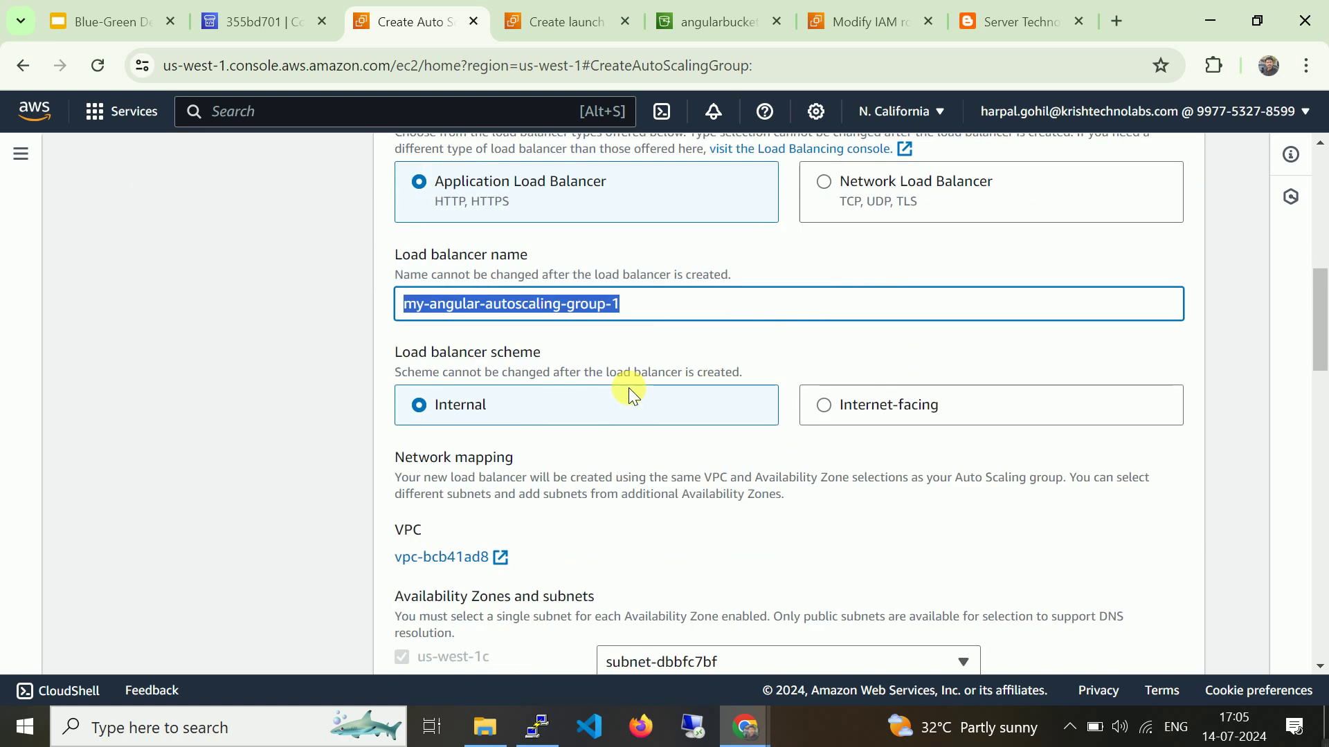
click(889, 408)
scroll(623, 484, down, 4)
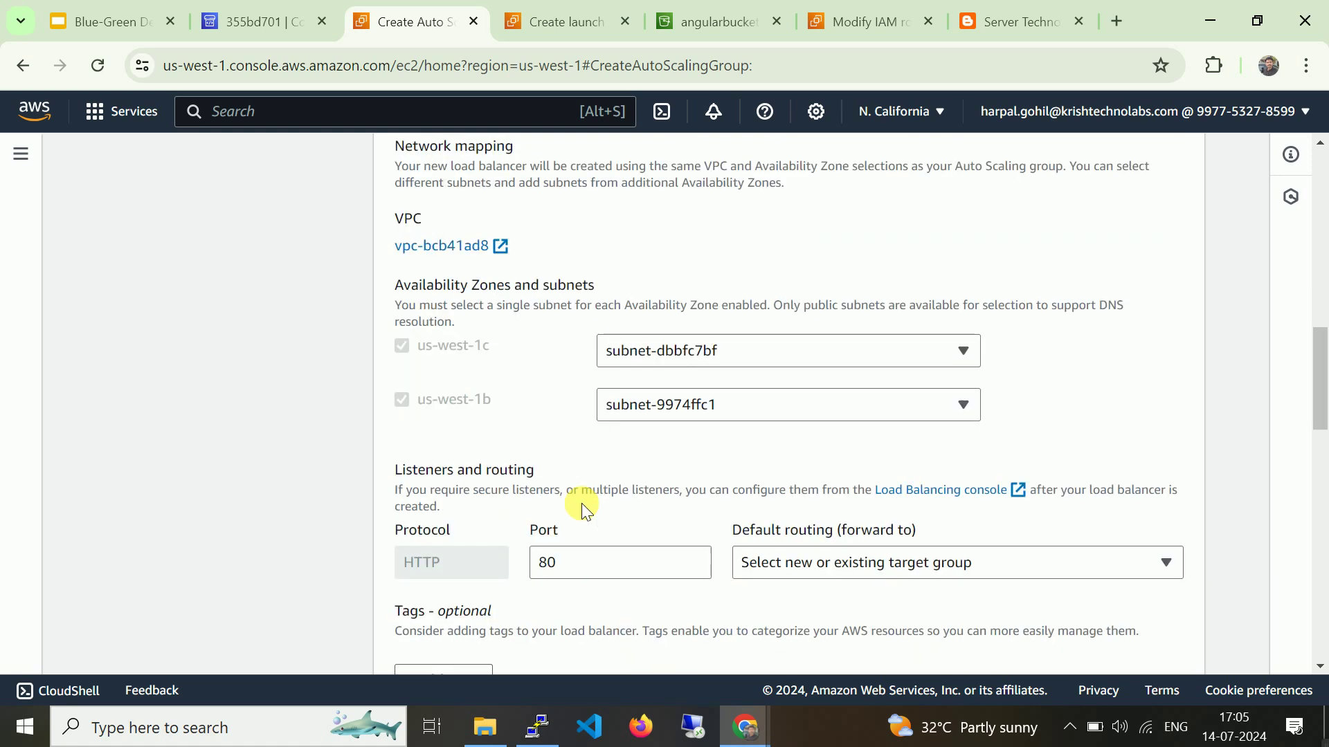
Route the load balancer's HTTP port 80 listener to a new target group named my-angular-autoscaling-group-1 and continue to group size and scaling.
scroll(609, 491, down, 3)
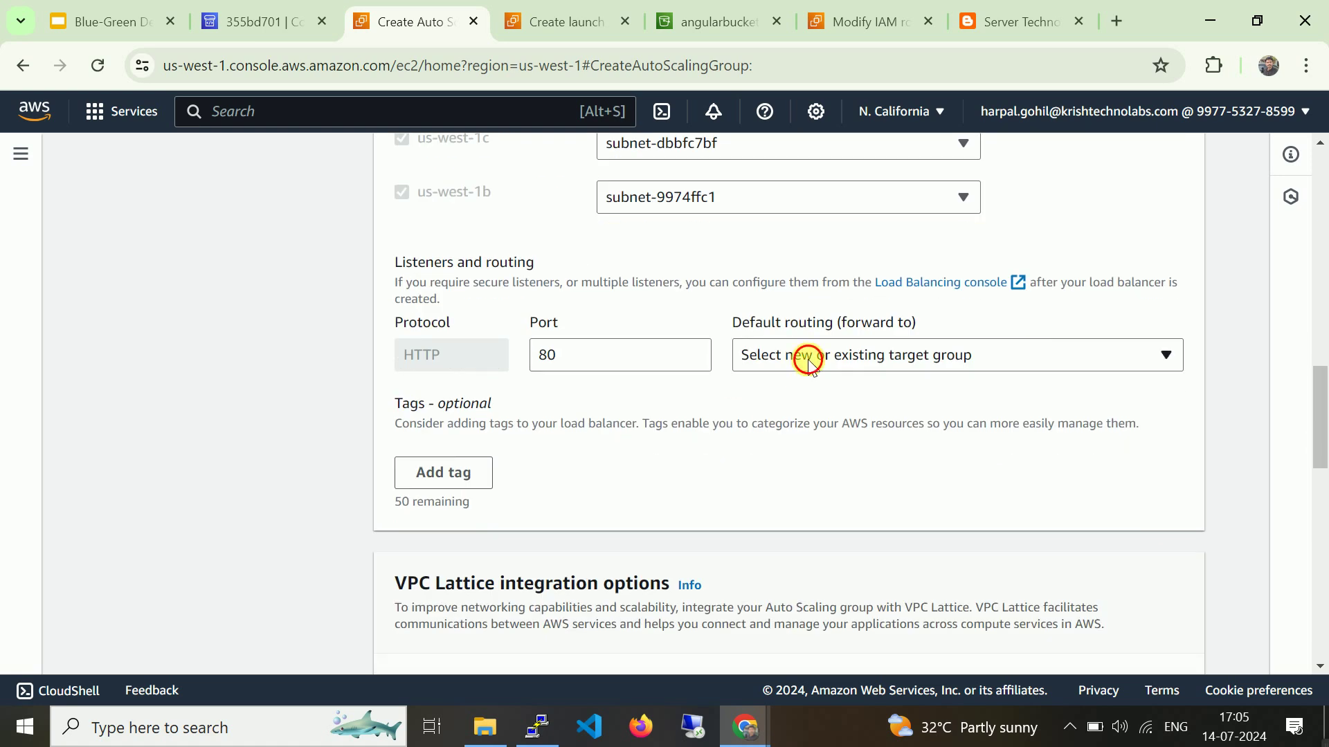
click(810, 361)
click(792, 421)
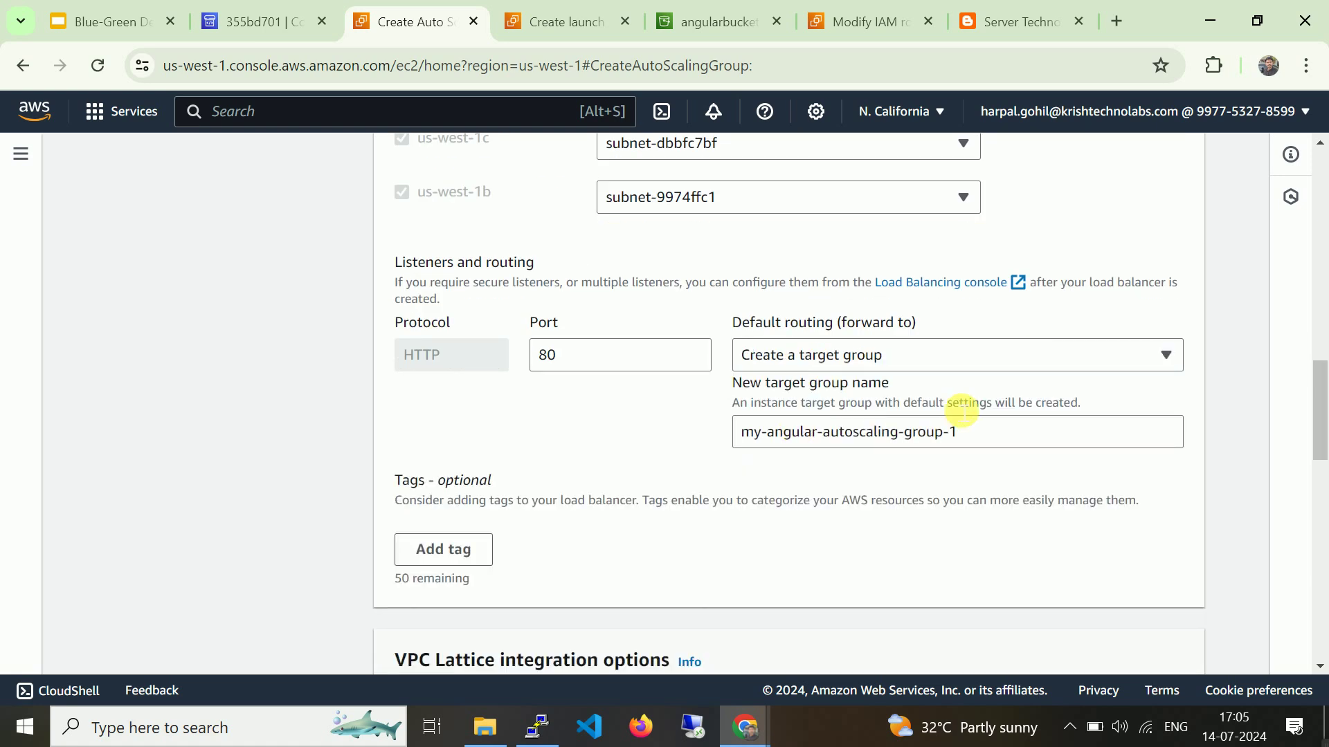
click(987, 436)
click(942, 488)
scroll(941, 487, down, 7)
scroll(948, 485, down, 8)
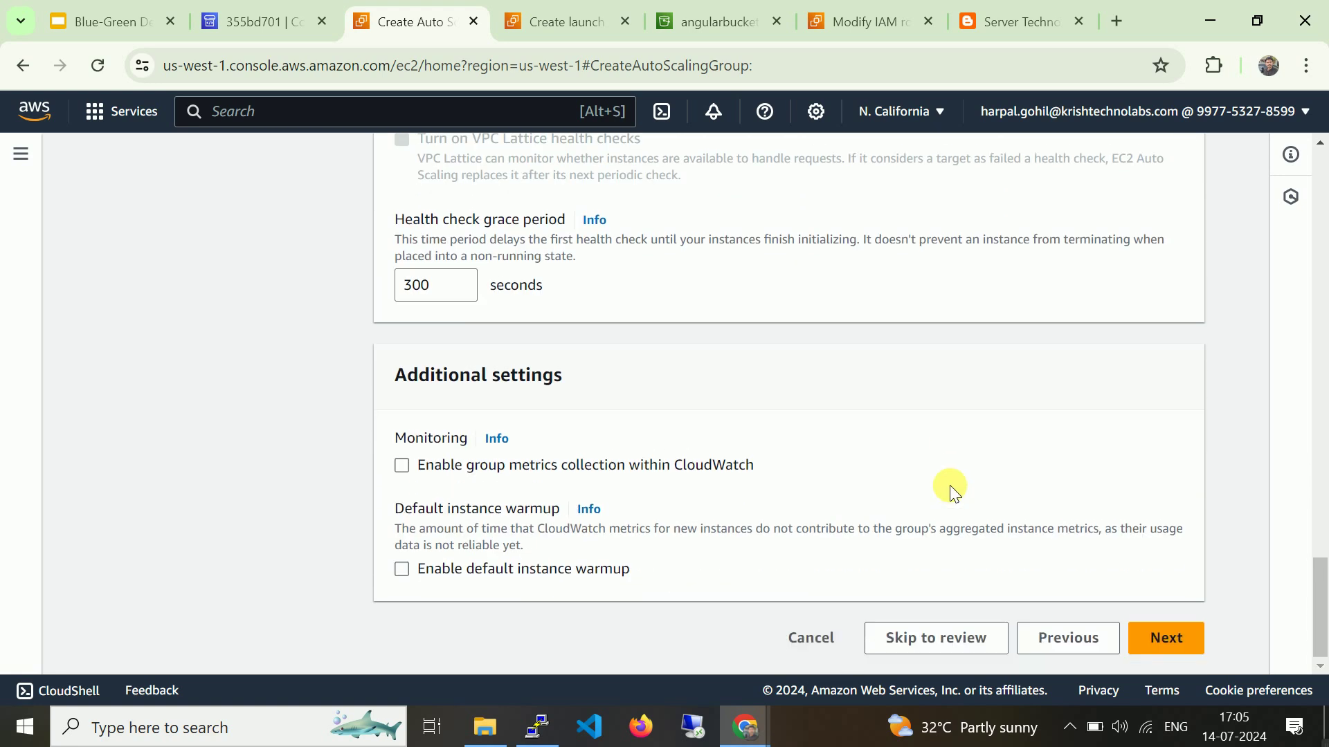
scroll(736, 555, up, 2)
scroll(1023, 602, down, 2)
click(1143, 636)
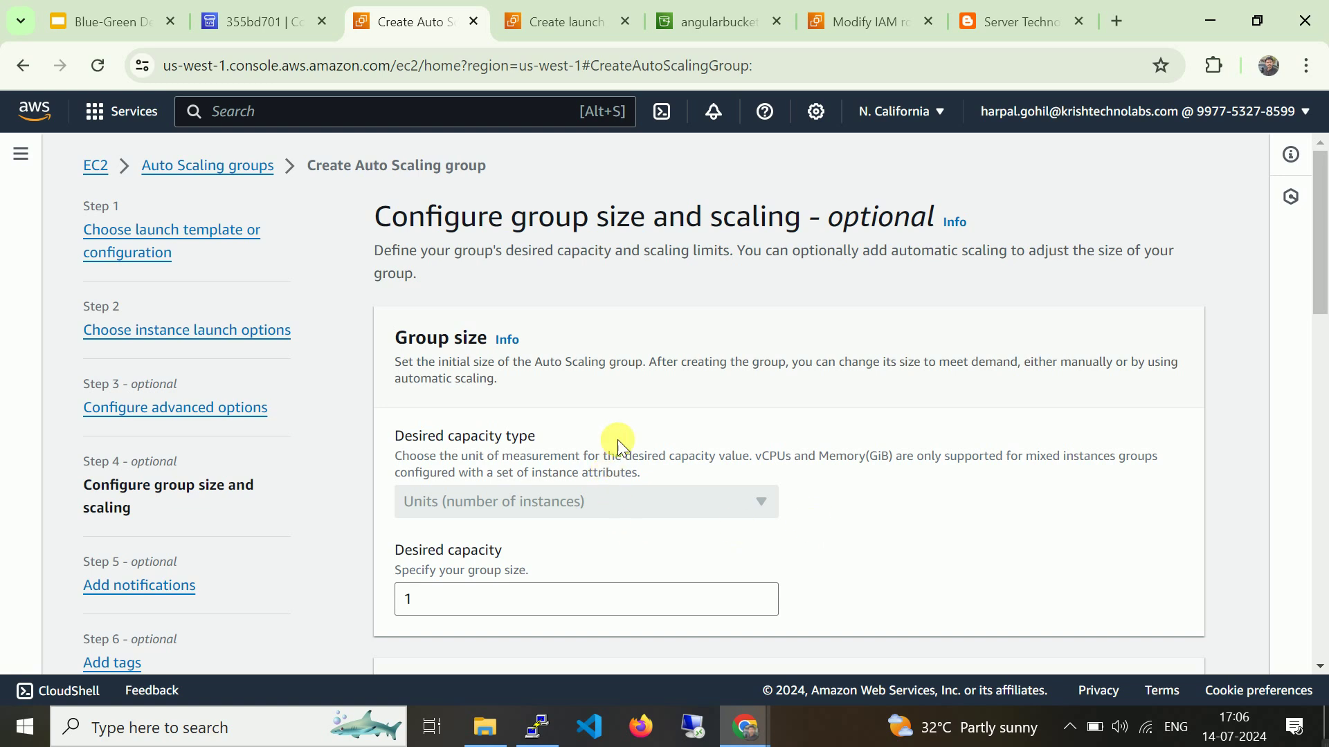
Set the group's desired capacity to 2, minimum desired capacity to 2 and maximum desired capacity to 3.
scroll(620, 442, down, 3)
drag(652, 389, 318, 371)
text(2)
drag(440, 643, 280, 596)
text(2)
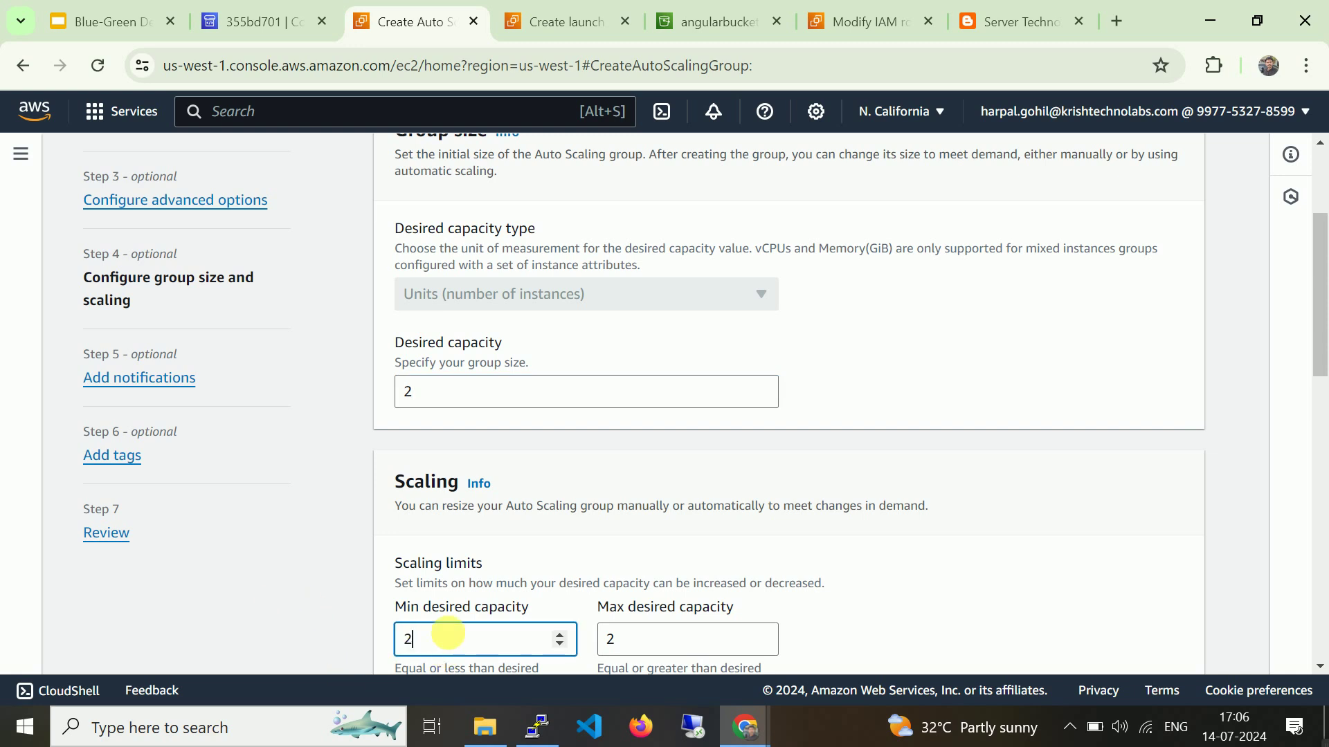
drag(632, 638, 505, 638)
text(3)
click(1005, 449)
Choose a target tracking scaling policy, keeping average CPU utilization as the metric with a target value of 50.
scroll(1007, 453, down, 4)
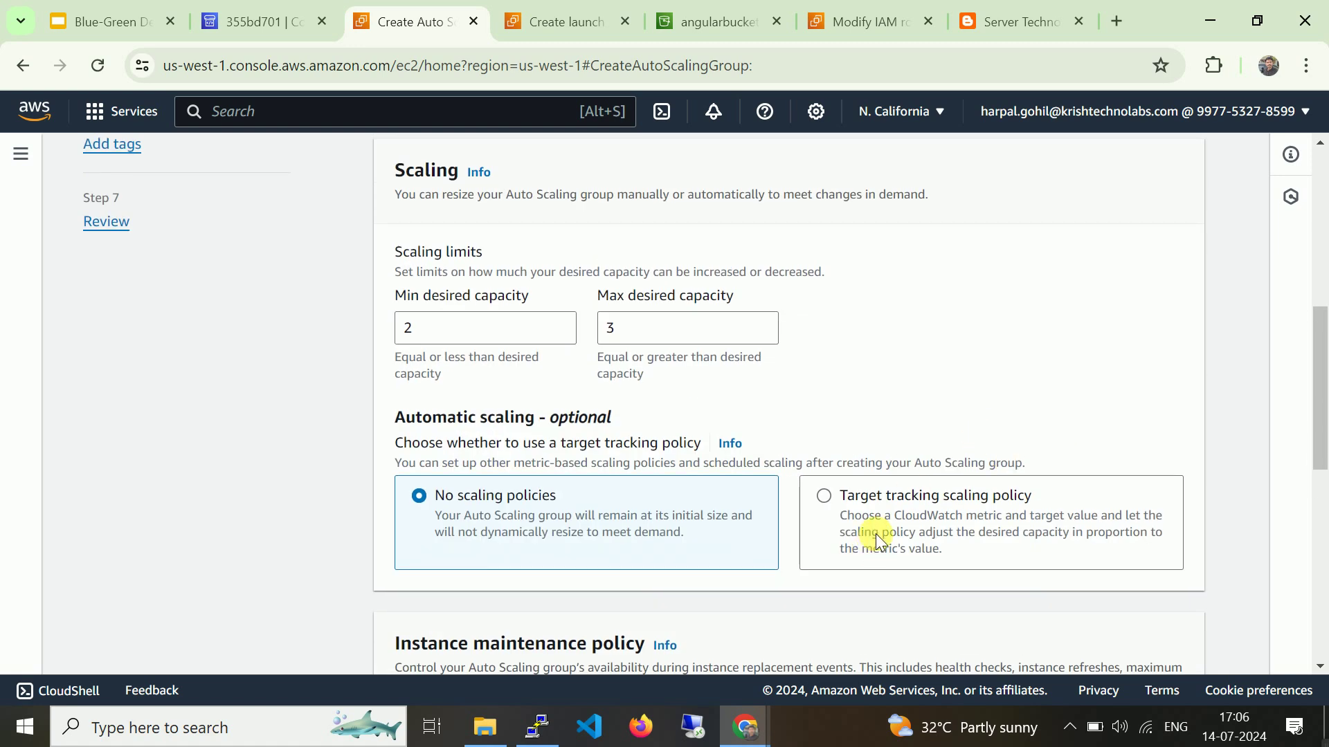
click(895, 502)
scroll(896, 501, down, 4)
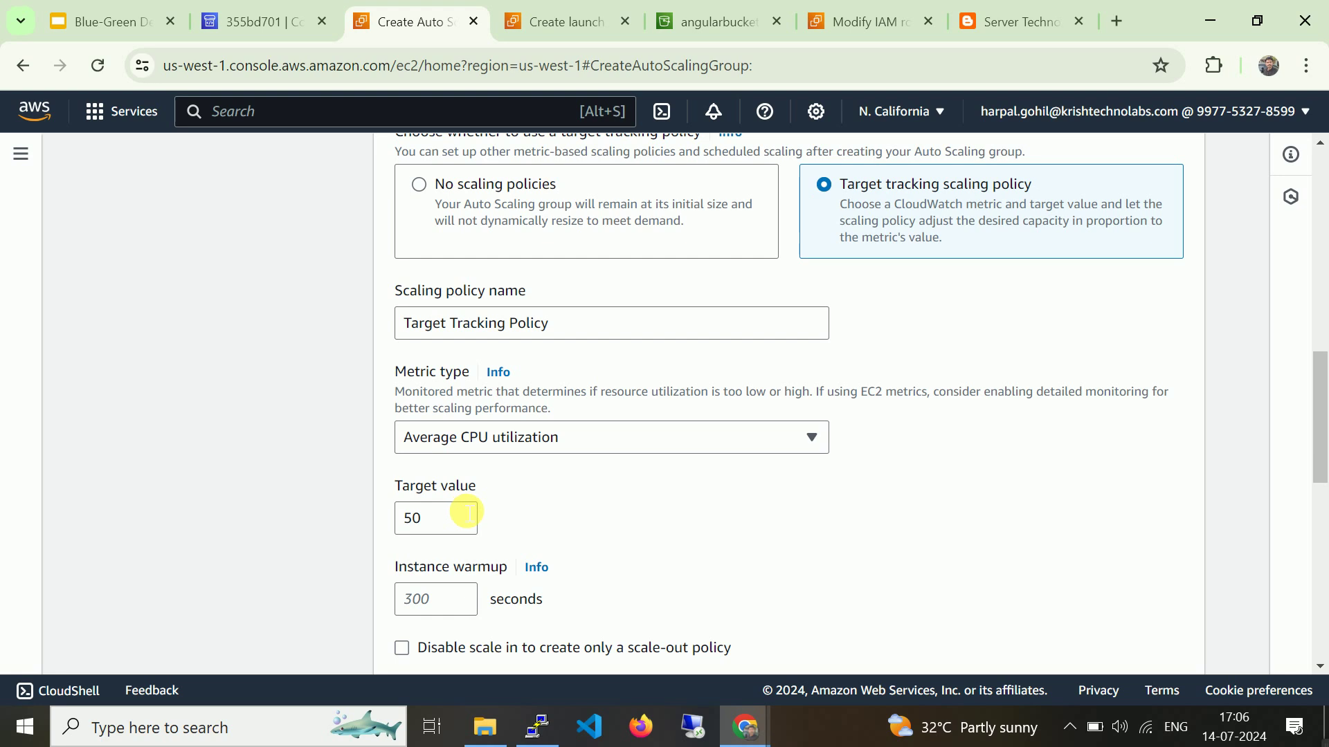
scroll(640, 512, down, 1)
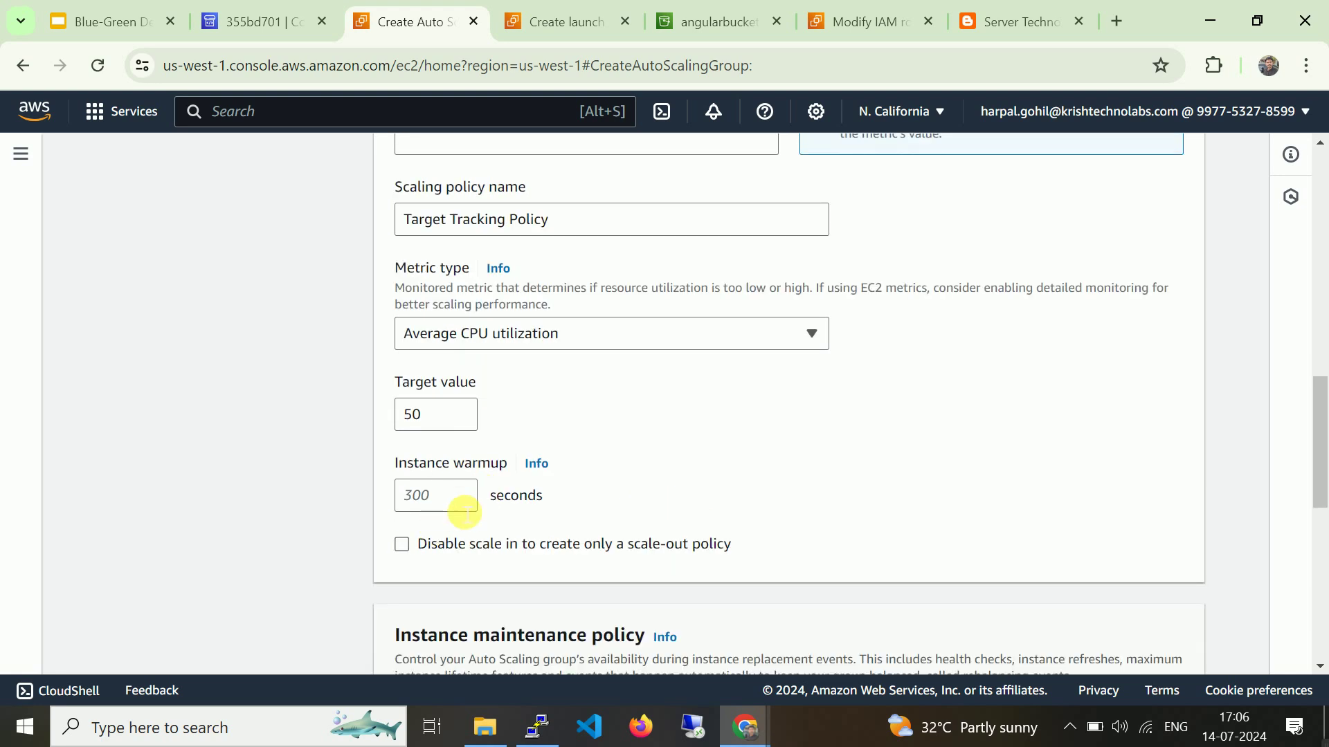
Keep the instance maintenance option at No policy, enable instance scale-in protection and continue to notifications.
scroll(720, 404, down, 8)
scroll(729, 401, up, 3)
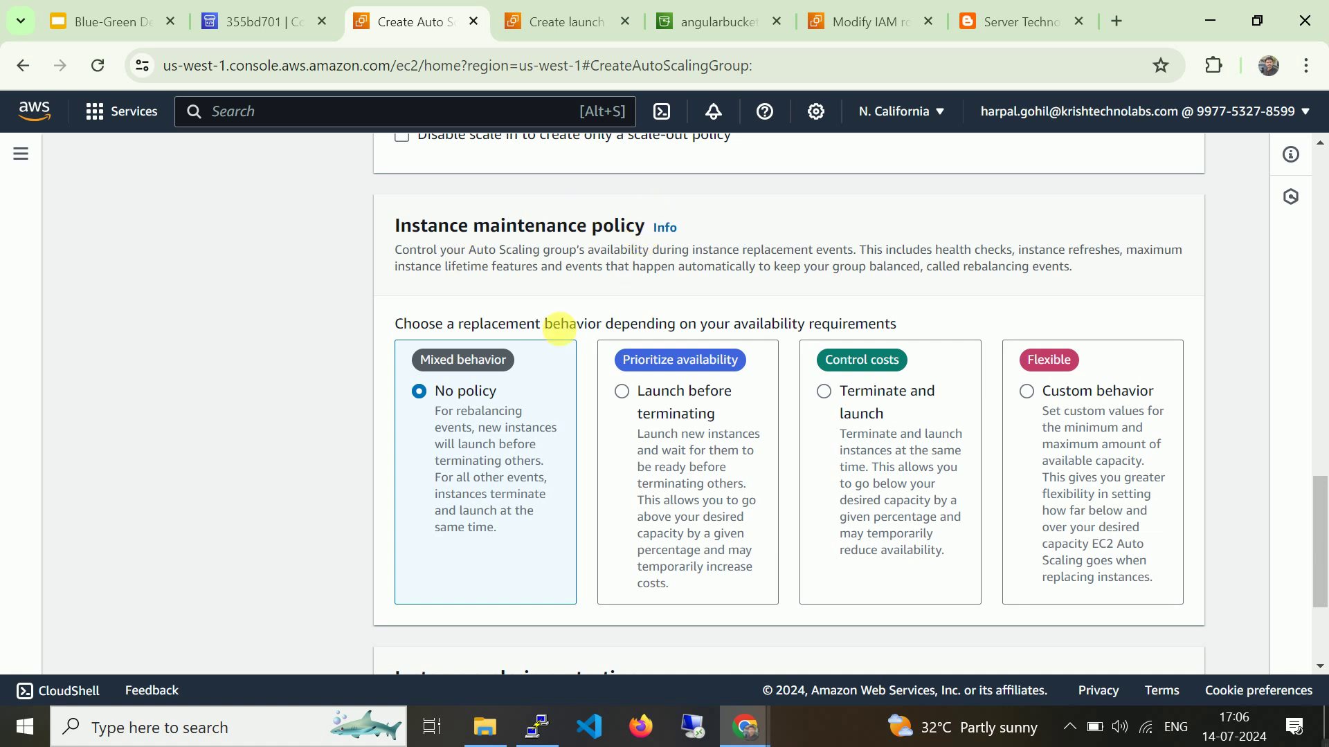
scroll(519, 459, down, 3)
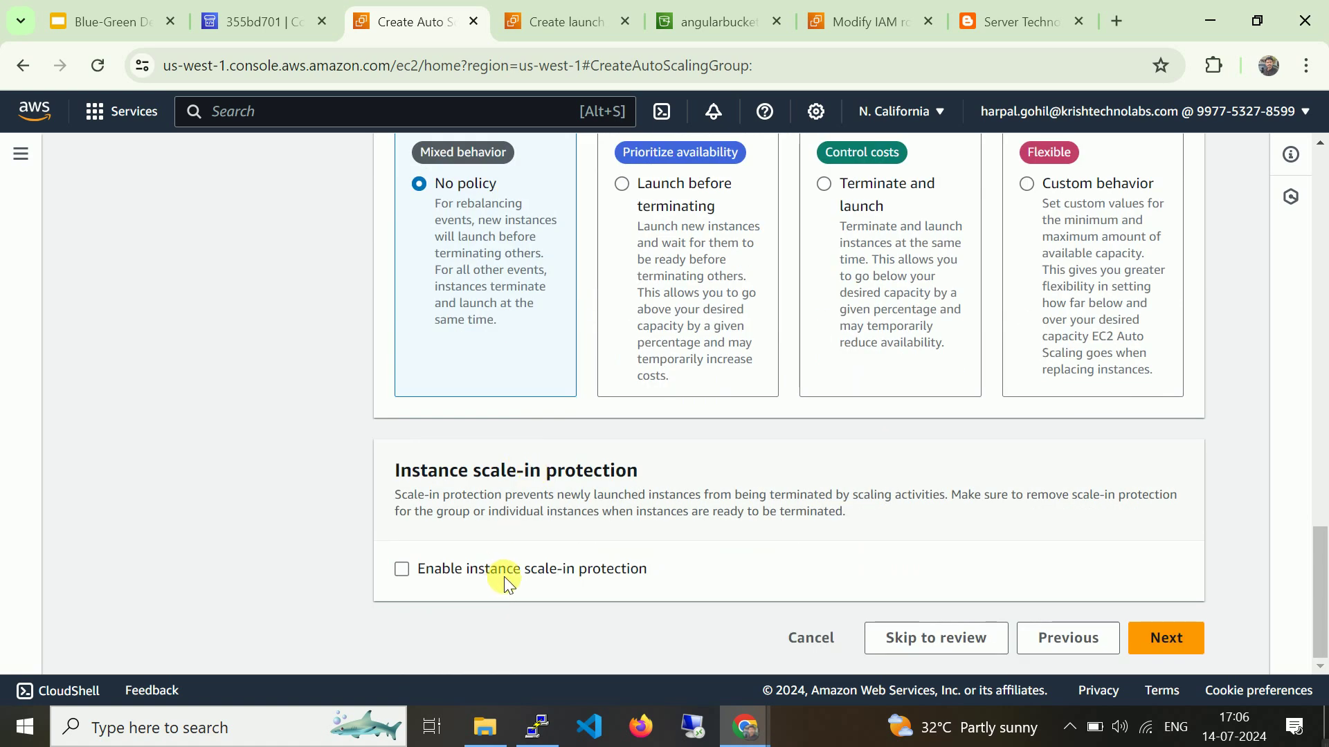
click(540, 569)
click(1165, 632)
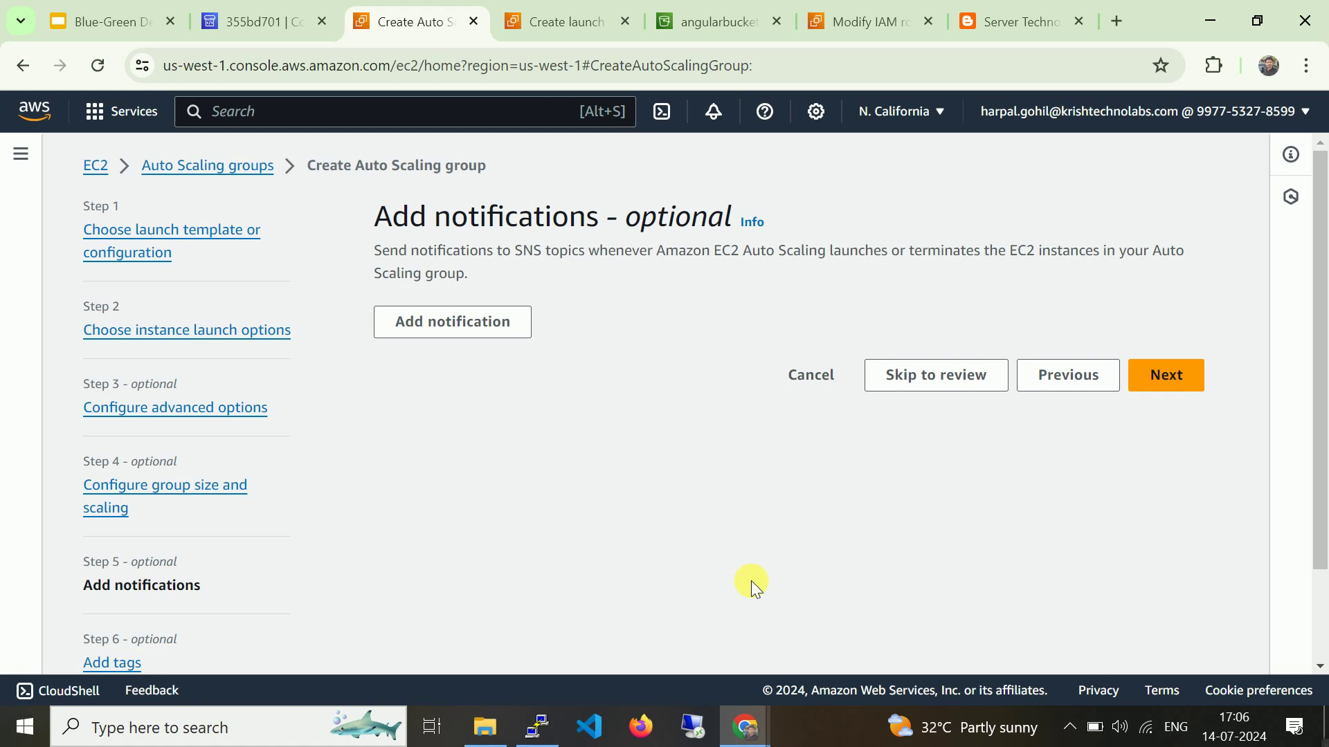
Proceed without notifications or tags, review the settings and create the Auto Scaling group.
scroll(638, 475, down, 2)
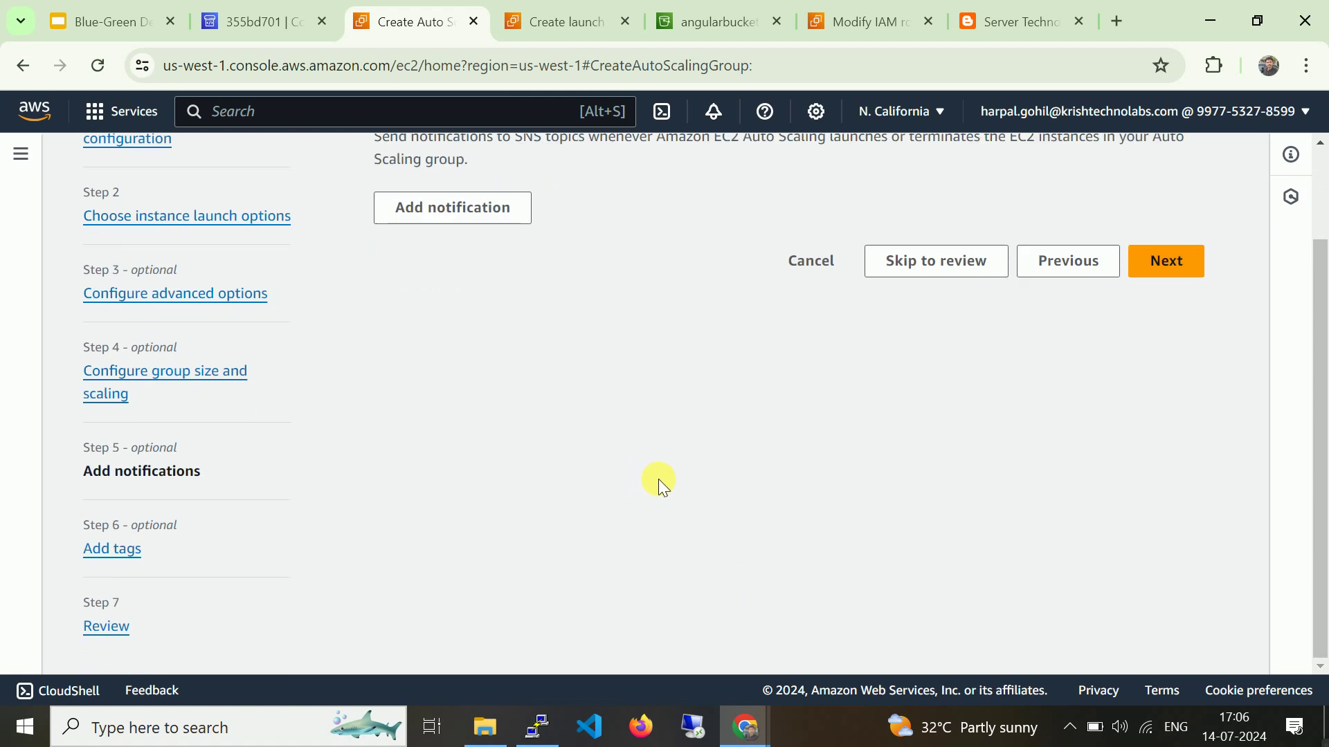
click(1169, 260)
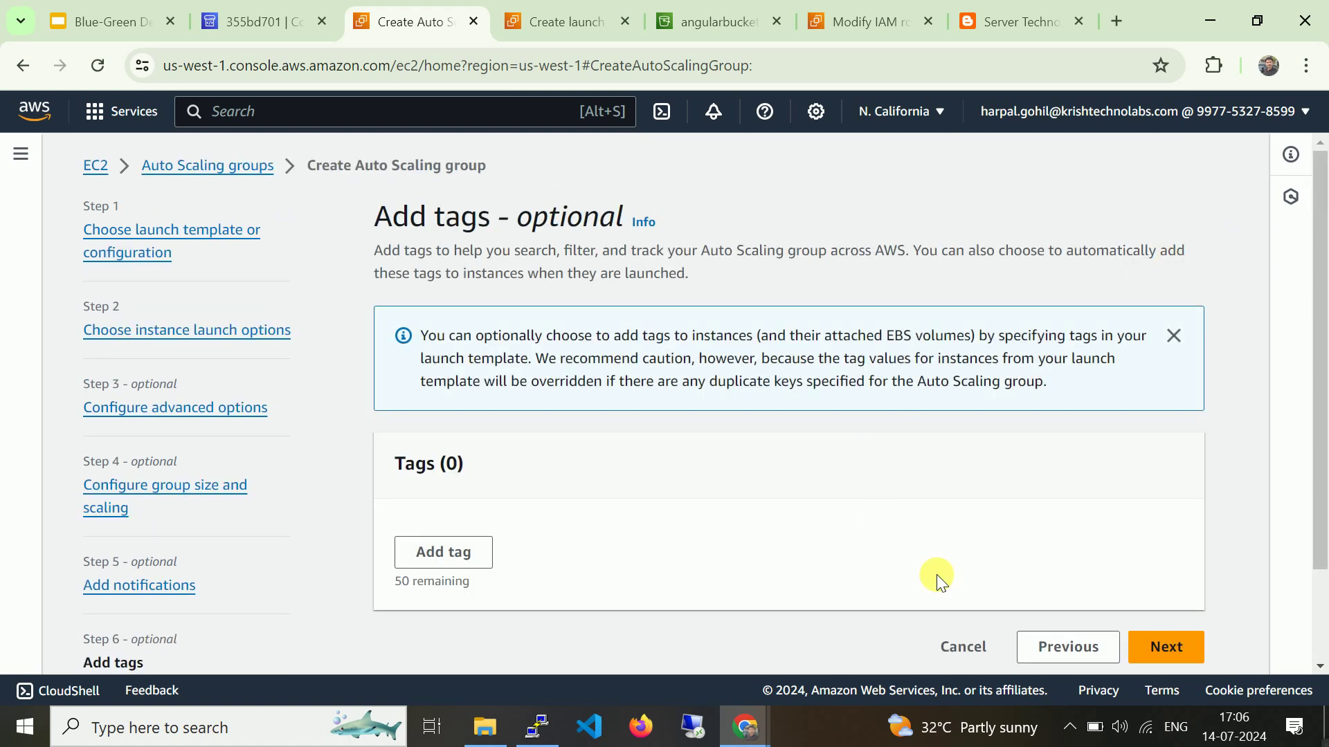
scroll(955, 560, down, 2)
scroll(975, 548, down, 1)
click(1168, 530)
scroll(955, 505, down, 5)
scroll(970, 531, down, 20)
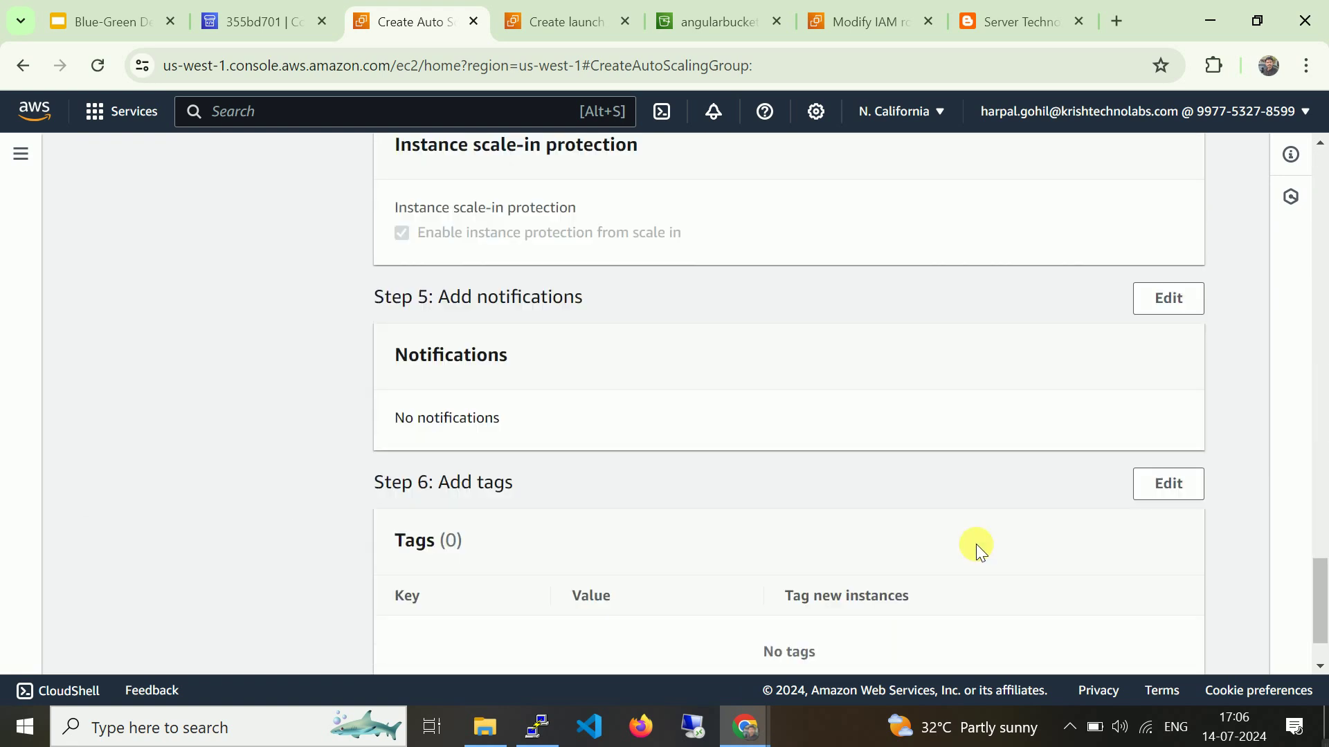
click(1054, 630)
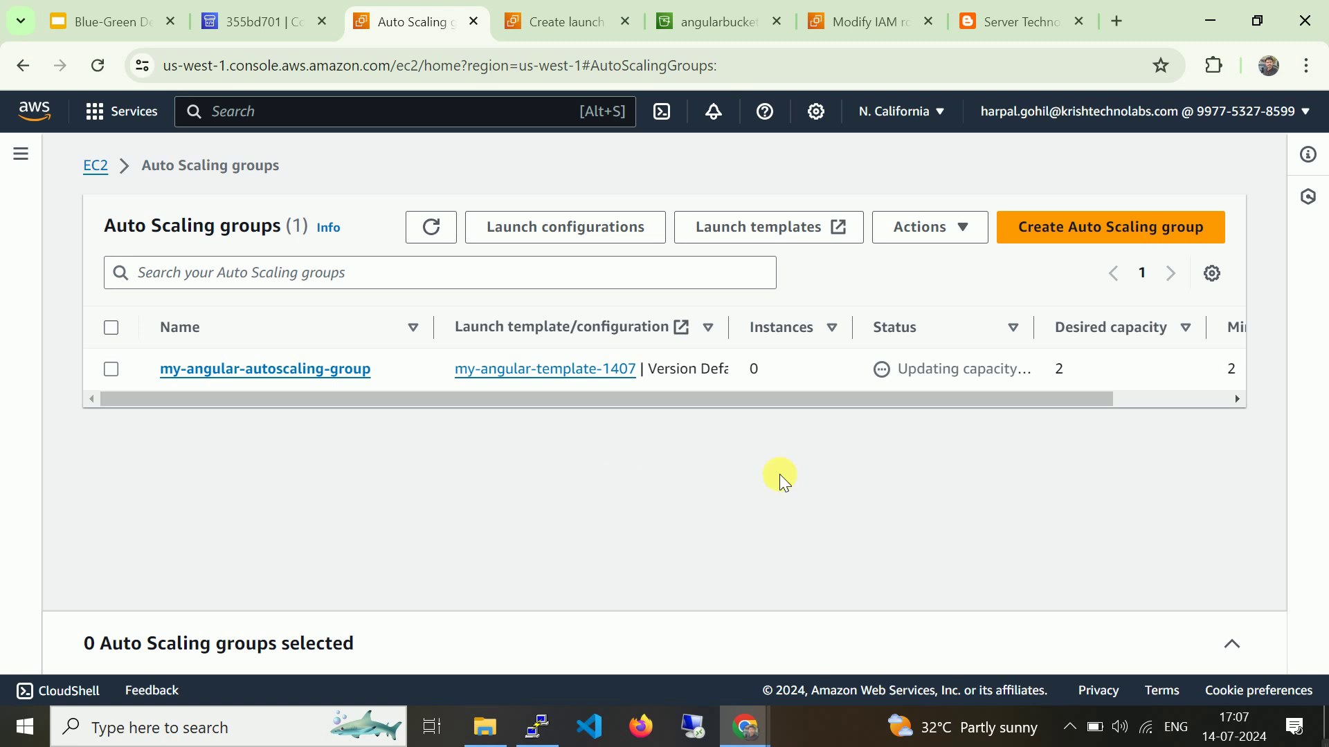
click(1069, 727)
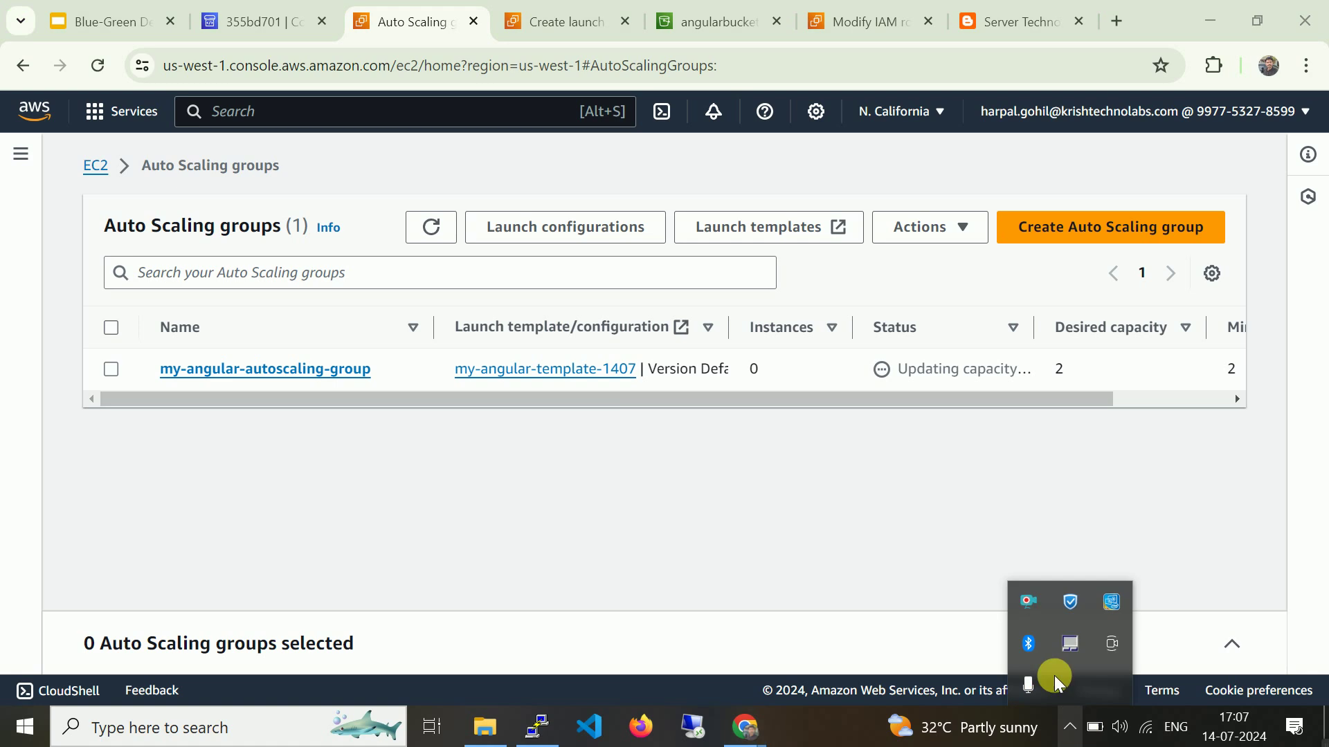
right_click(1030, 602)
click(920, 422)
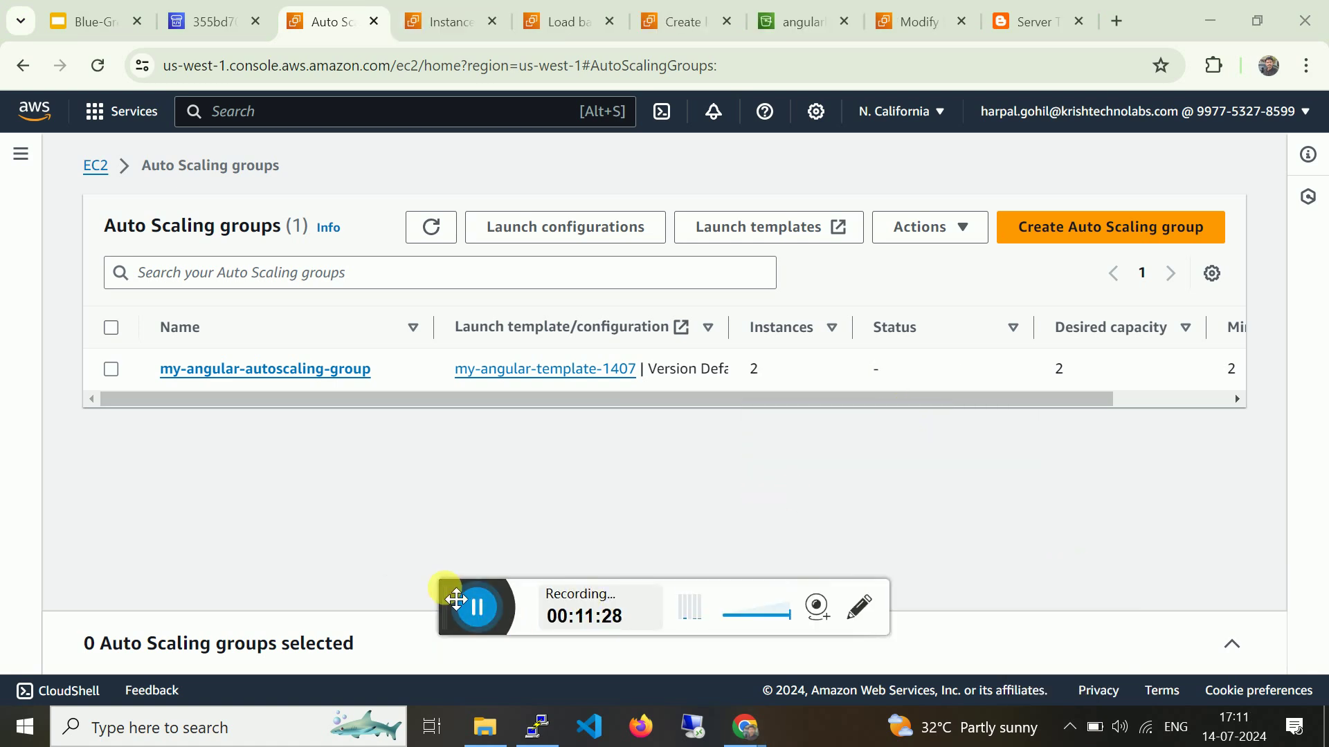
drag(585, 642, 593, 651)
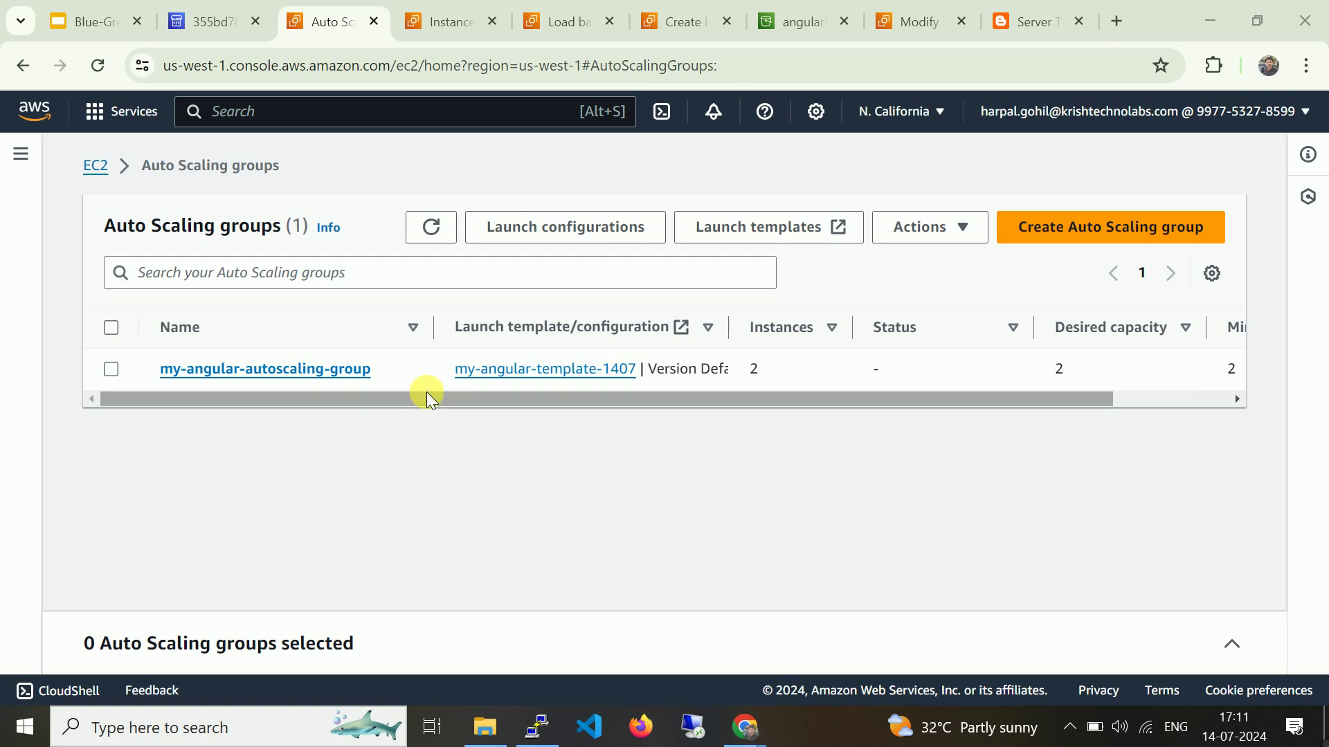
Check the Auto Scaling group's capacity limits and examine the running instances' launch times, names and status checks.
drag(426, 392, 583, 371)
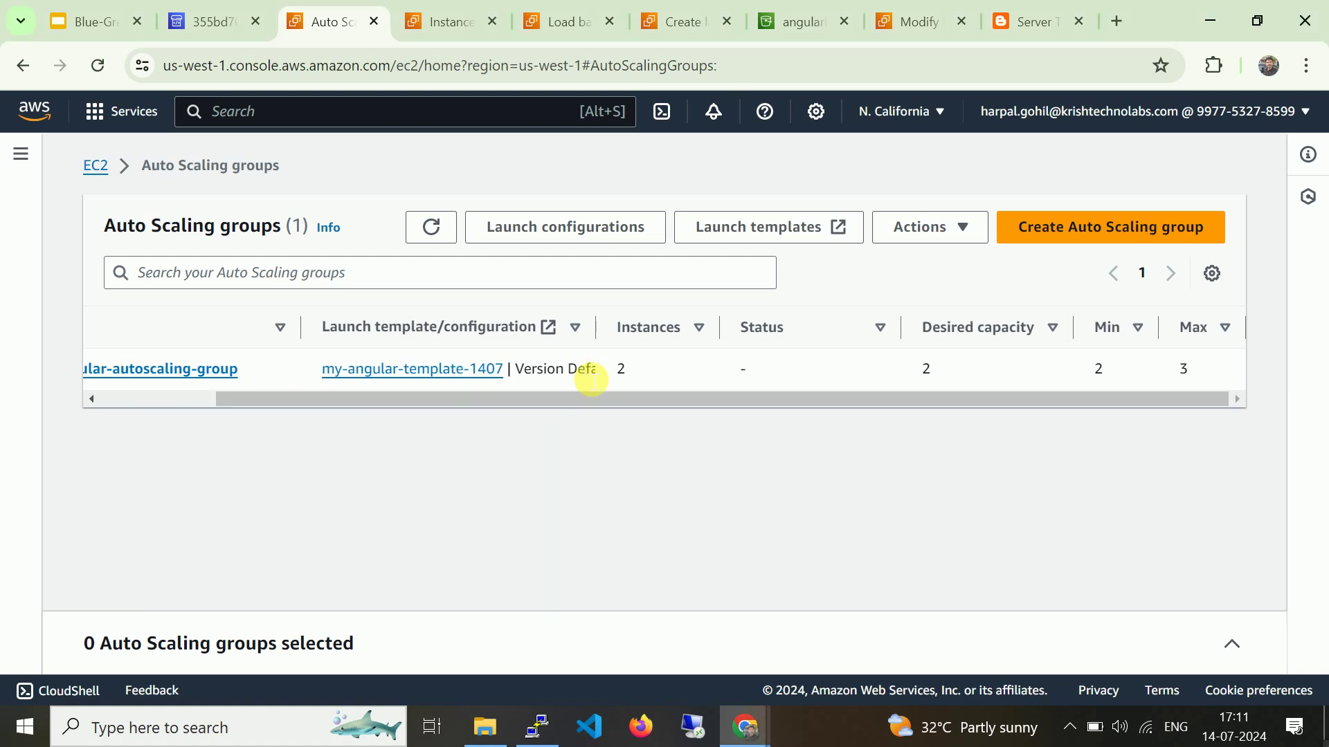
click(453, 19)
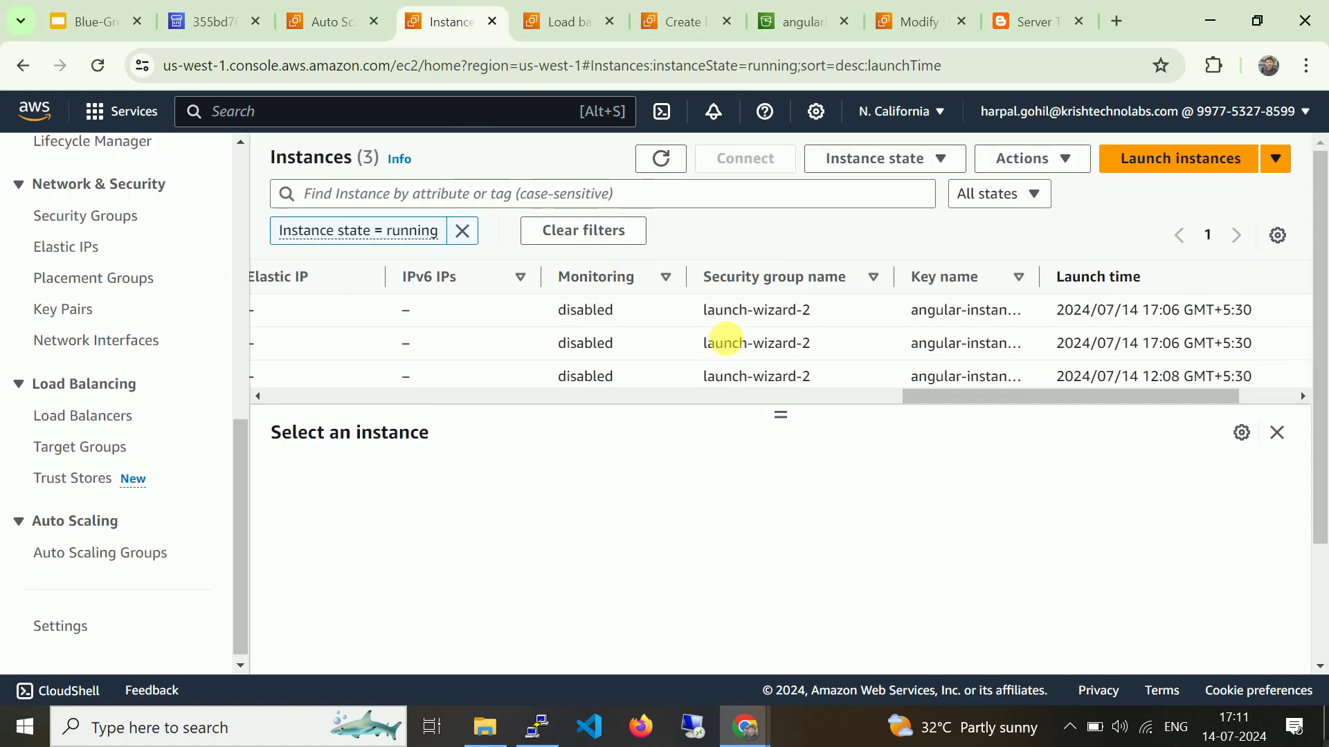
scroll(1039, 391, left, 3)
scroll(1107, 380, right, 2)
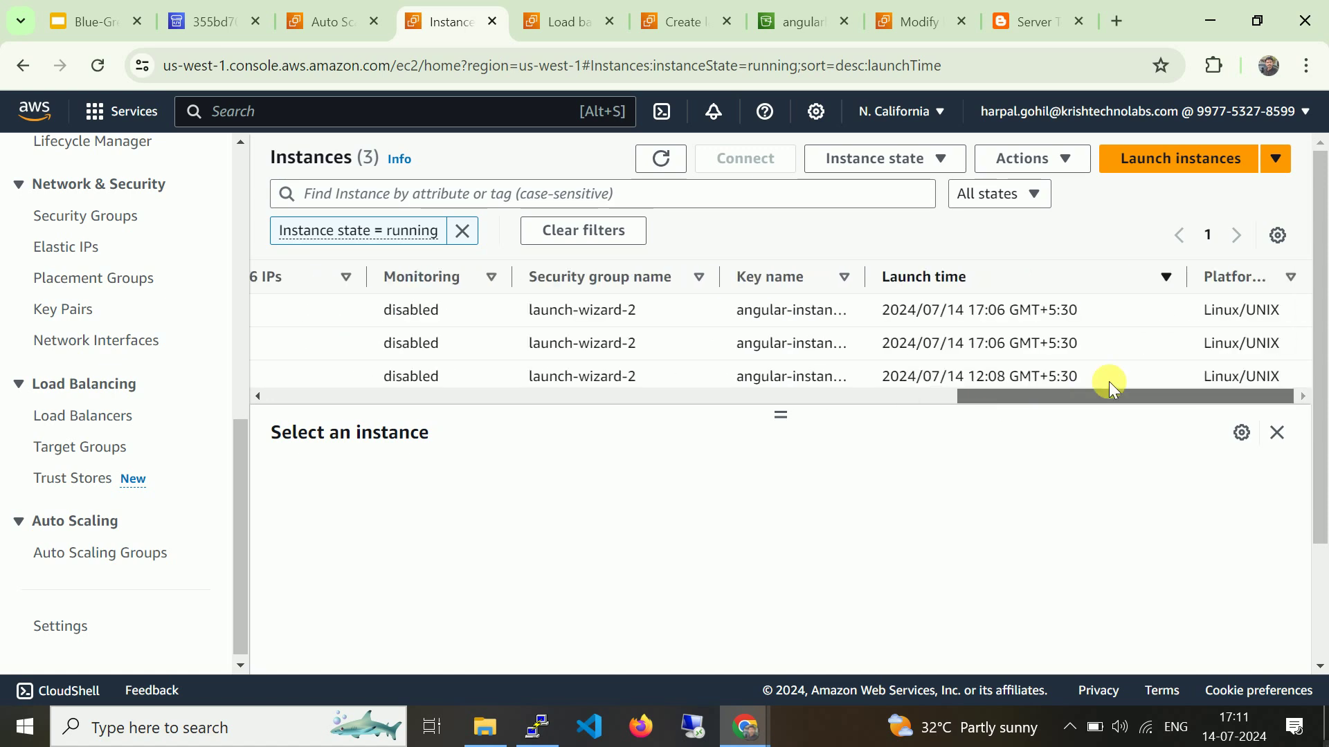
scroll(1107, 381, left, 10)
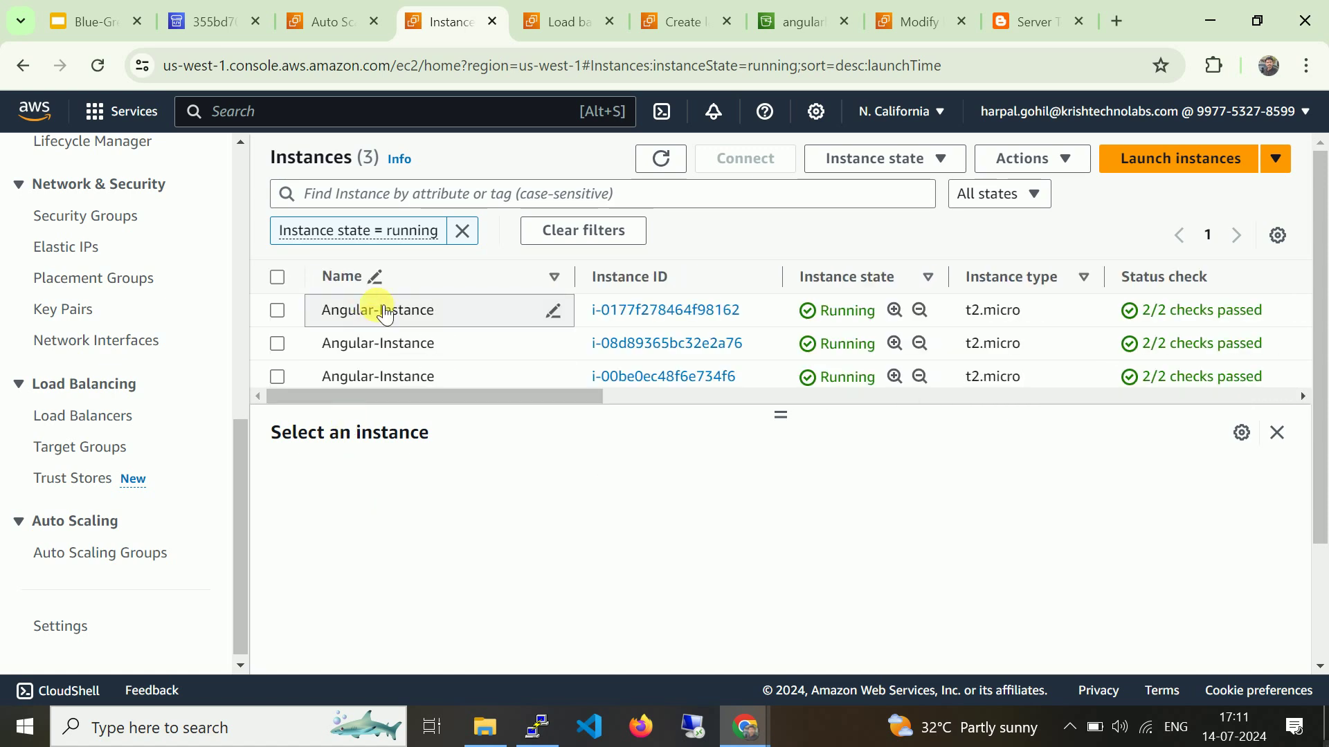
Open the IAM role settings of the first listed Angular-Instance and check which role is attached.
click(277, 310)
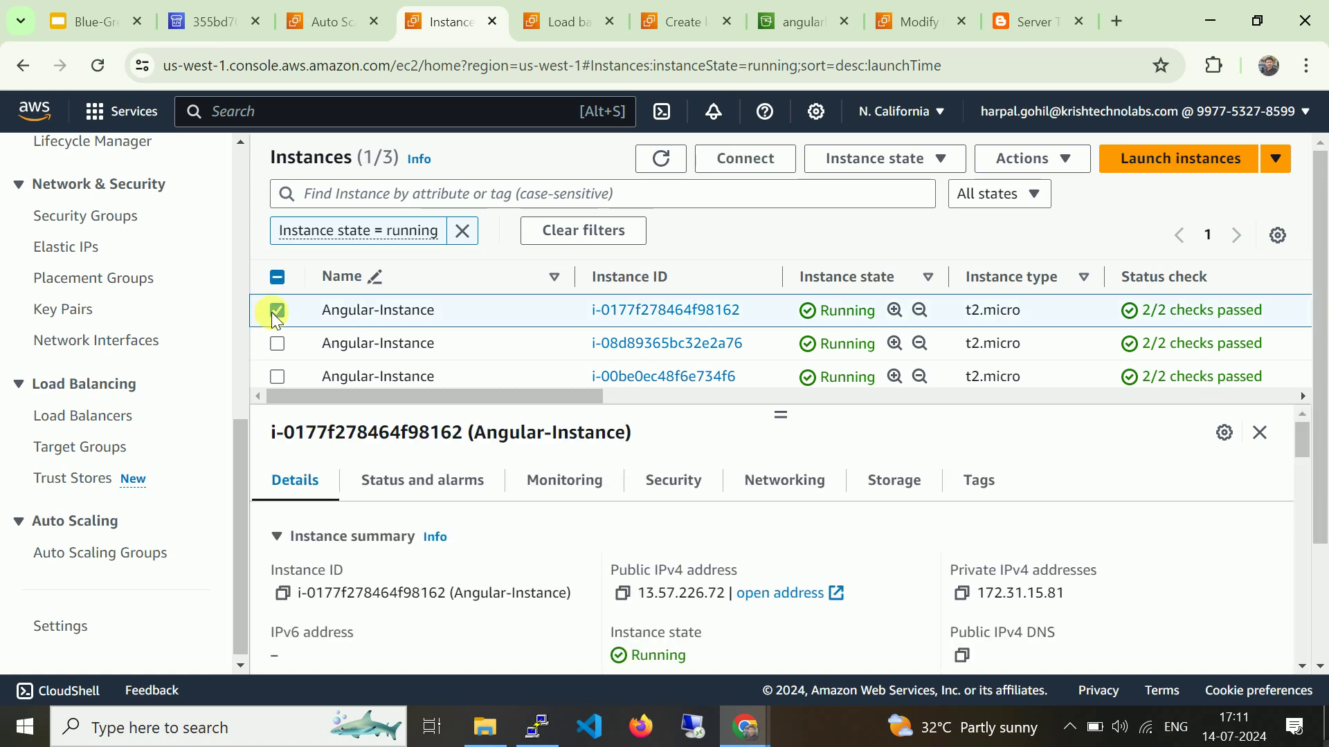
click(1057, 159)
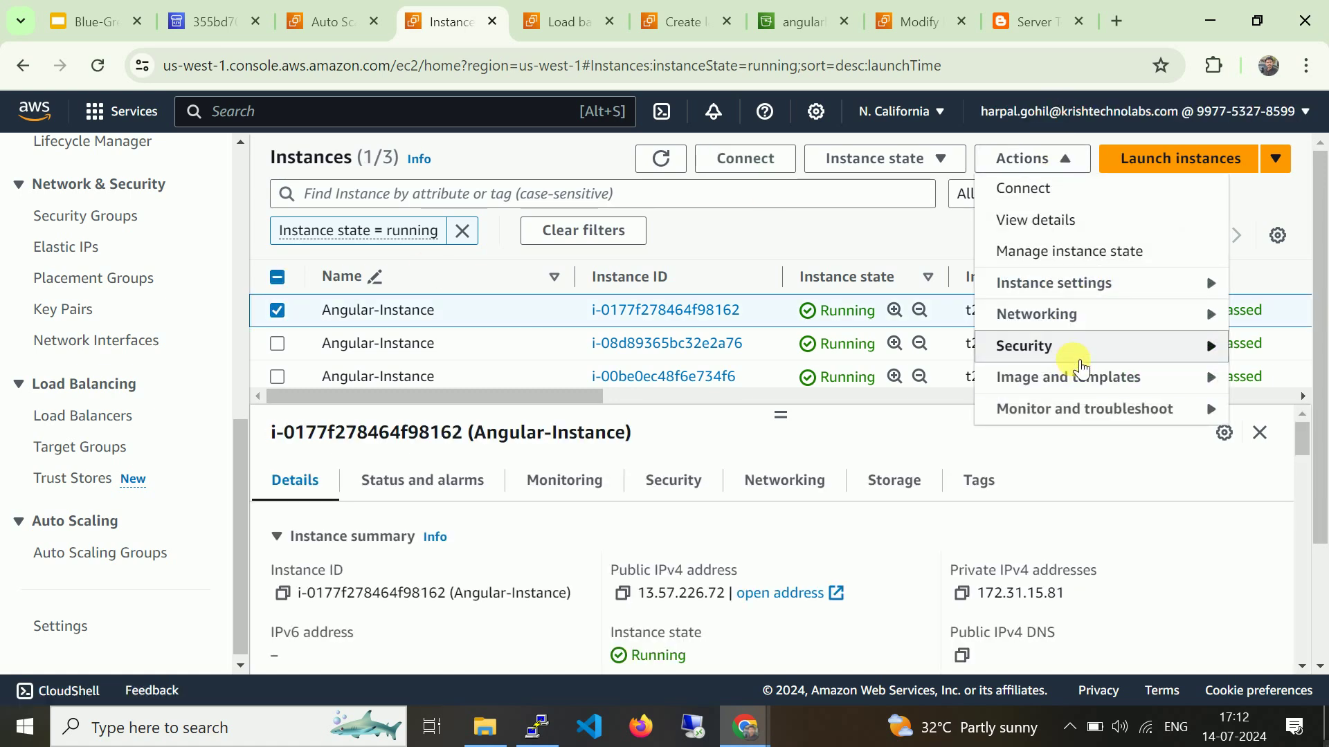
mouse_move(1074, 347)
click(898, 410)
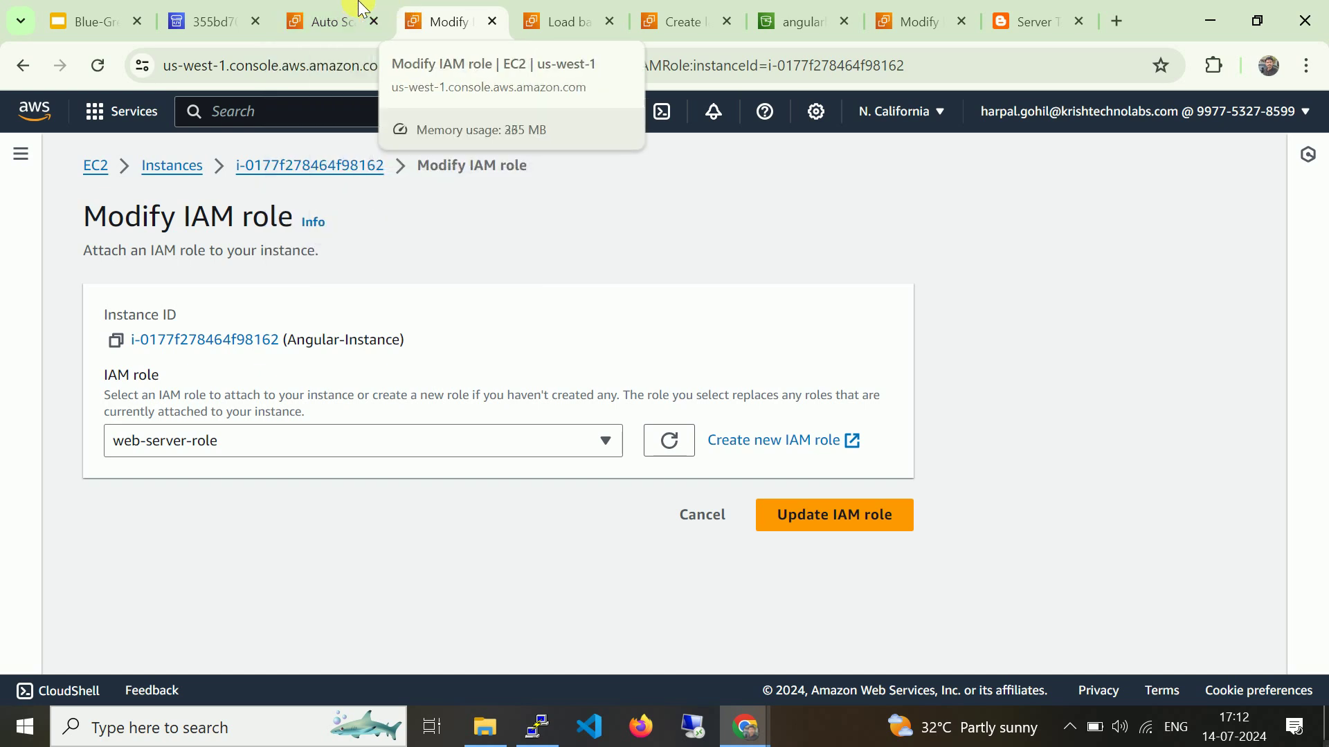
Inspect the listeners and rules of load balancer my-angular-autoscaling-group-1 and open the target group its HTTP:80 listener forwards to.
click(337, 9)
click(575, 16)
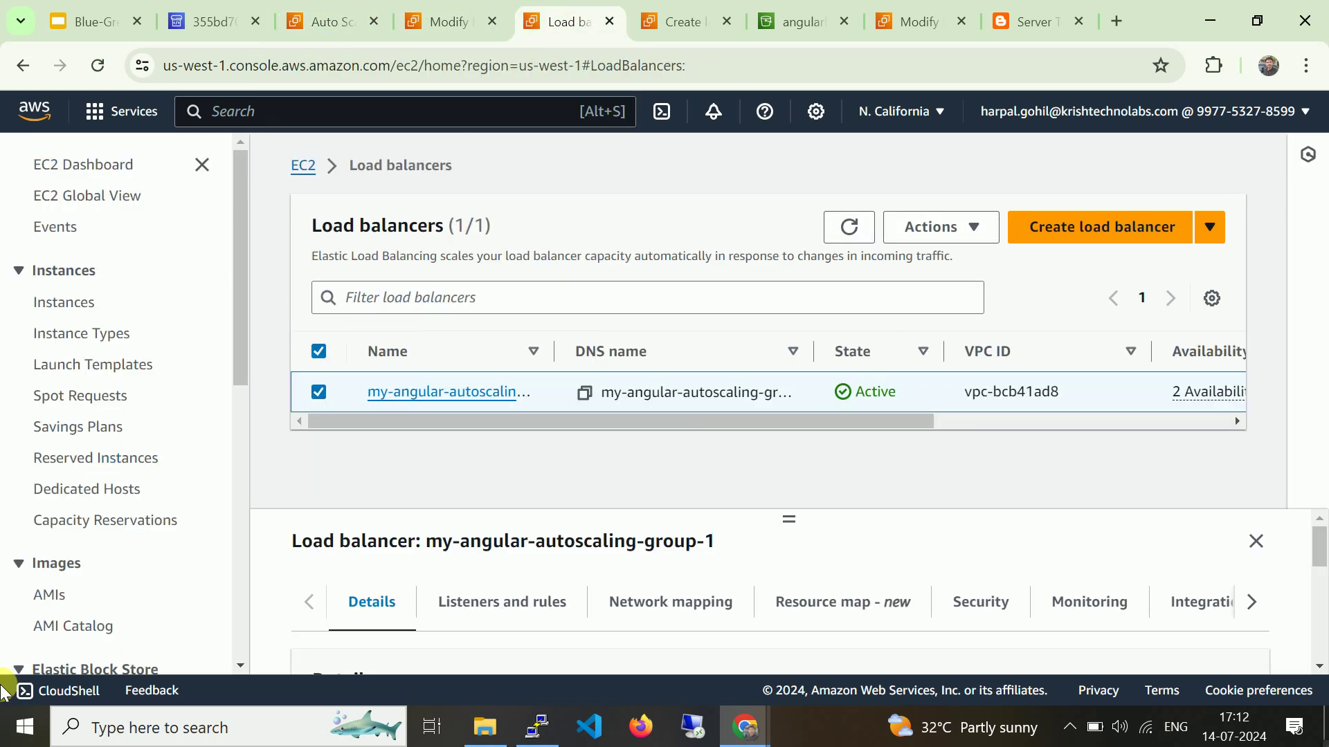
click(503, 601)
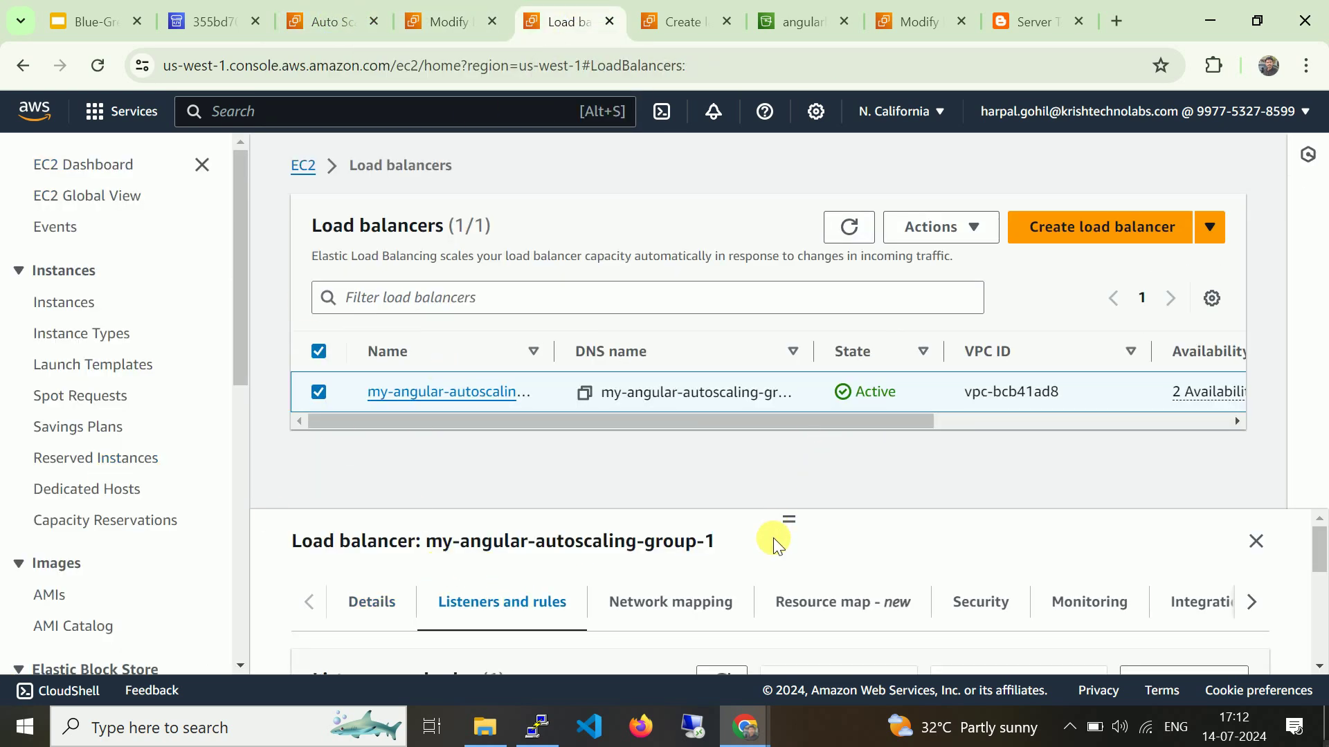
drag(792, 533, 795, 350)
scroll(854, 605, down, 3)
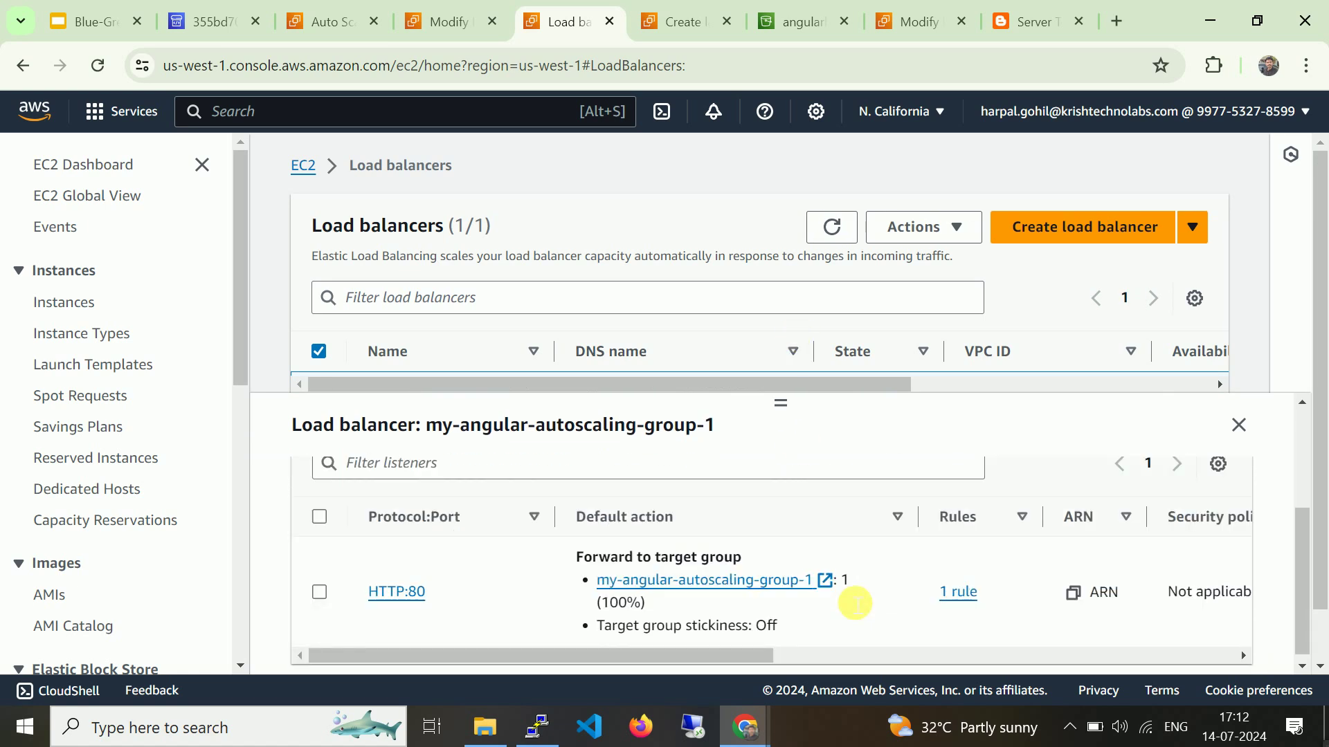
click(677, 577)
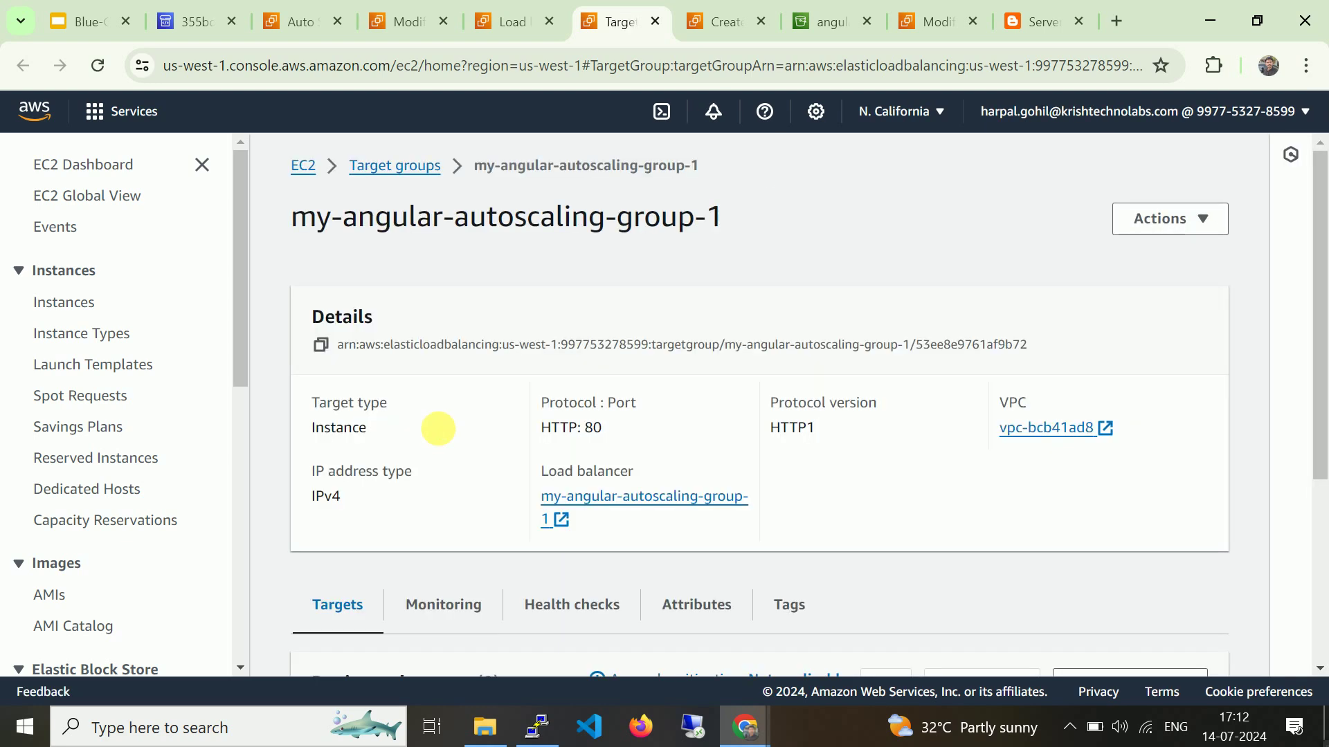
Check the health of the target group's registered targets and review the slide outlining the in-place deployment with auto-scaling.
scroll(476, 473, down, 4)
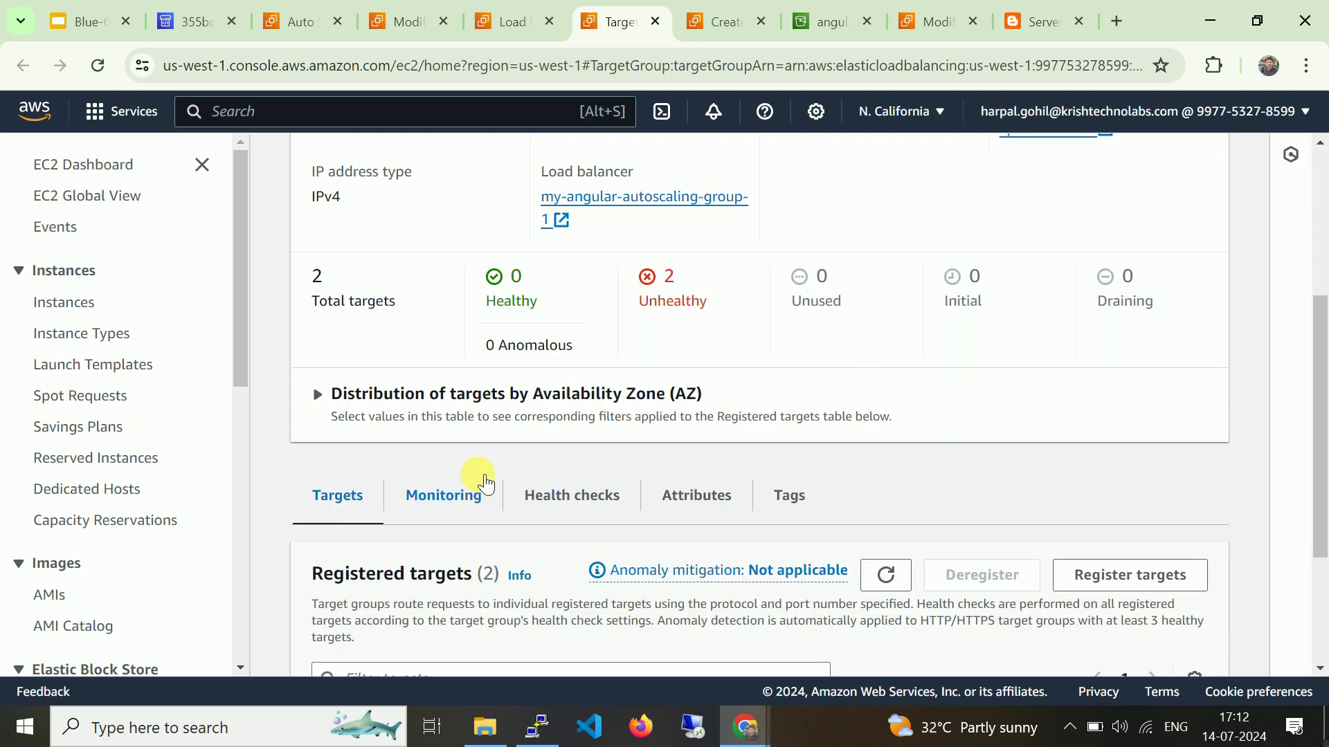
scroll(377, 377, up, 1)
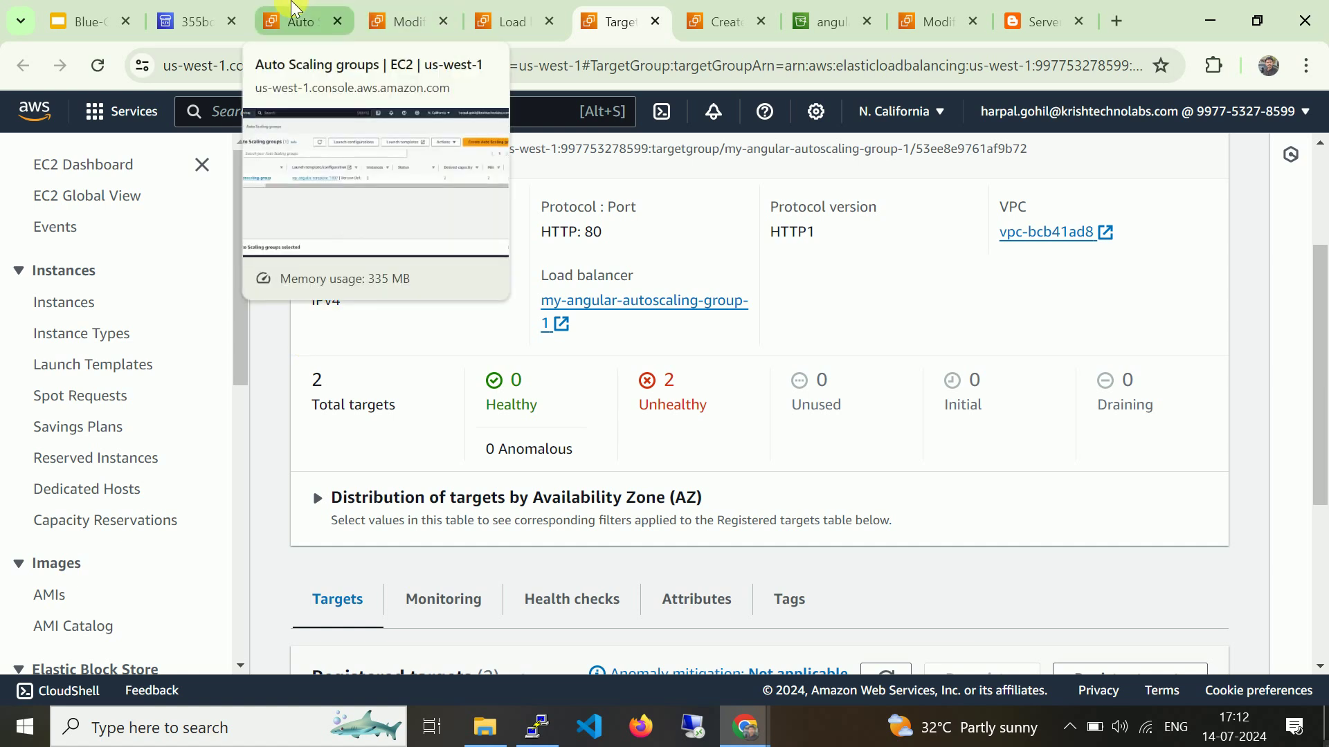
click(292, 6)
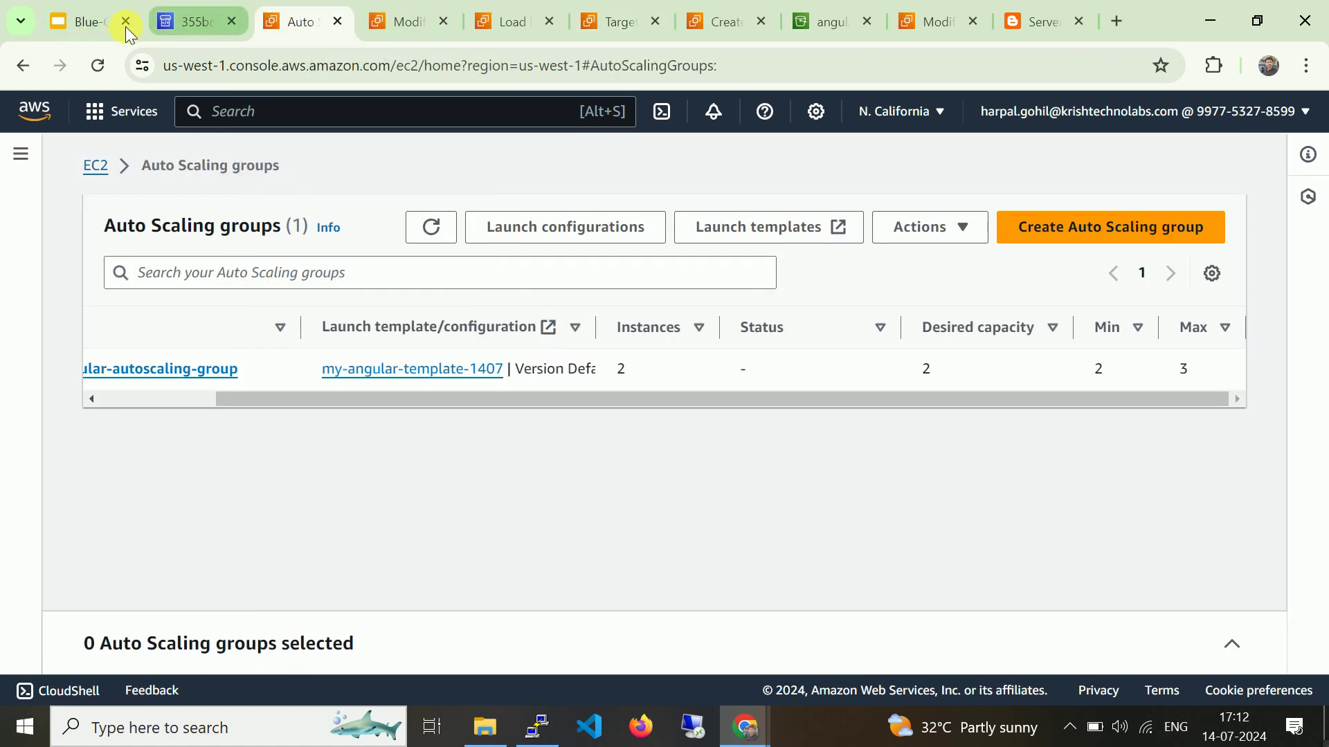
click(76, 23)
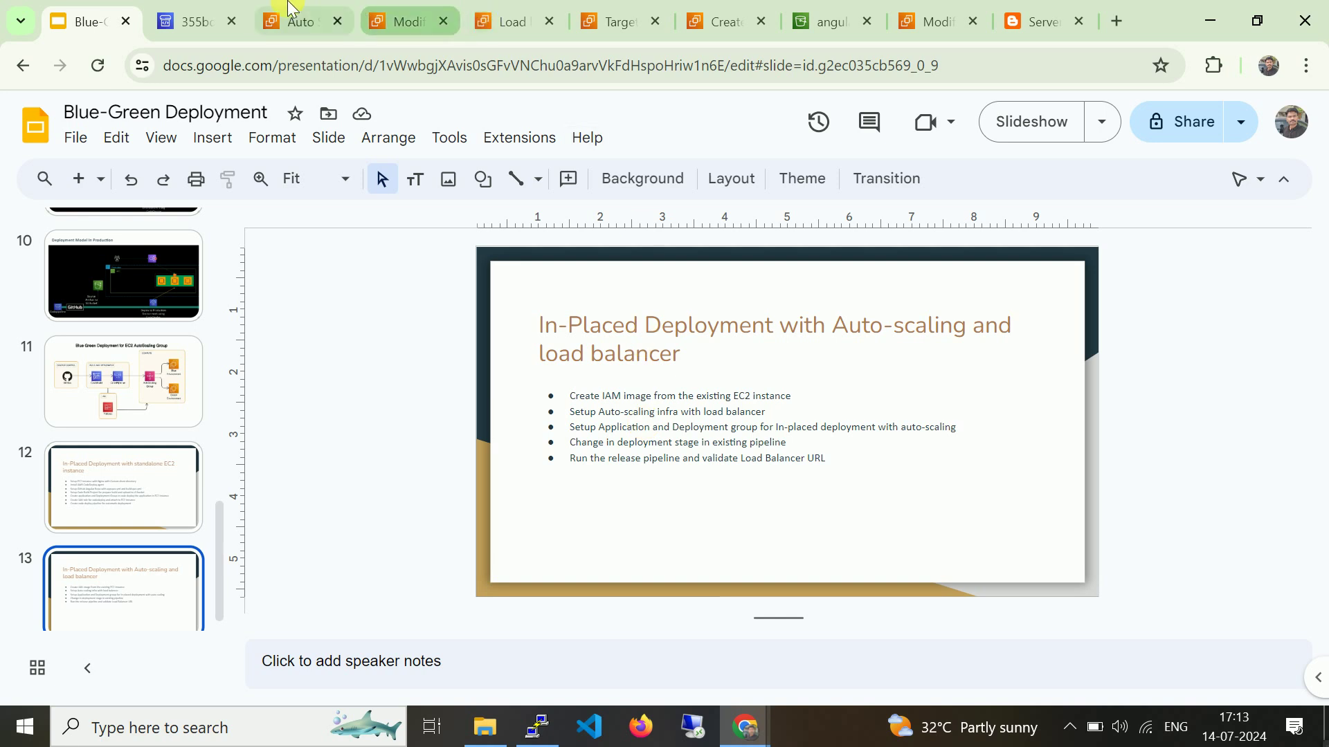
Switch from the pipeline execution to CodeDeploy and open its list of applications.
click(203, 8)
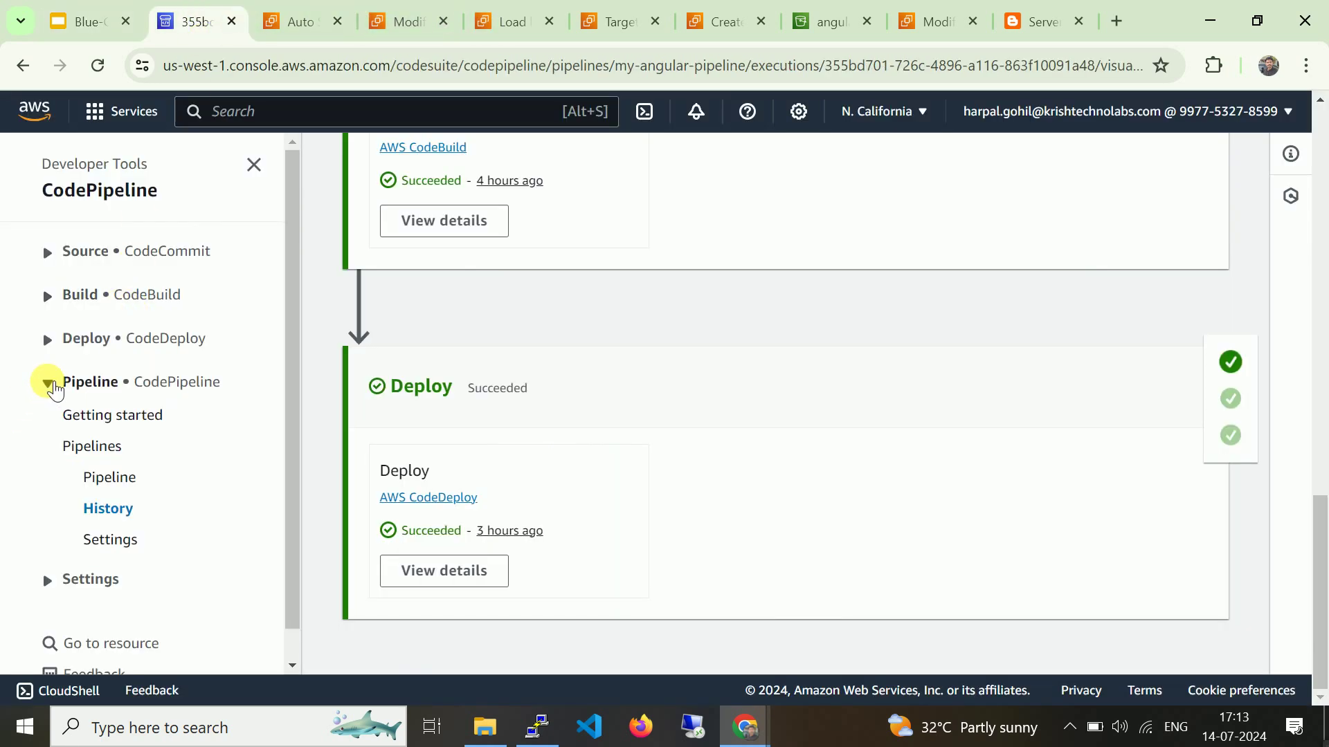
click(47, 384)
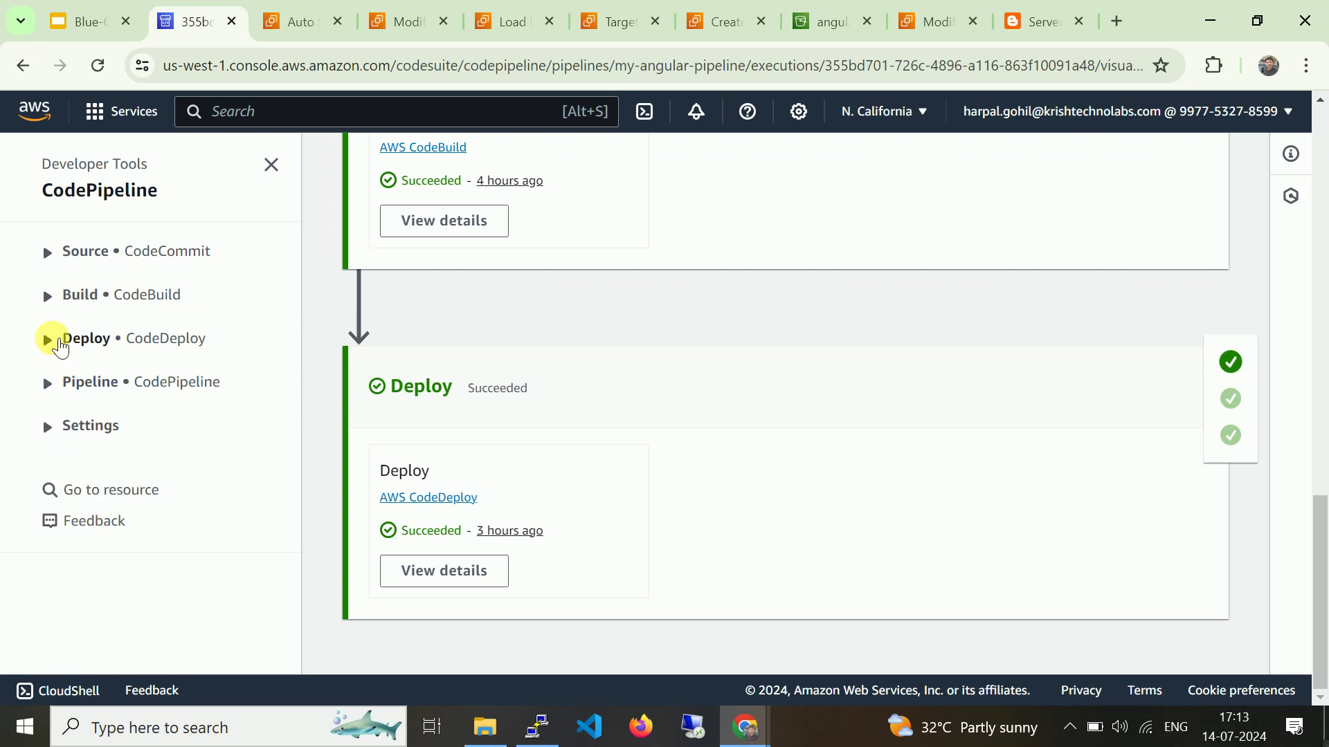
click(48, 339)
click(96, 445)
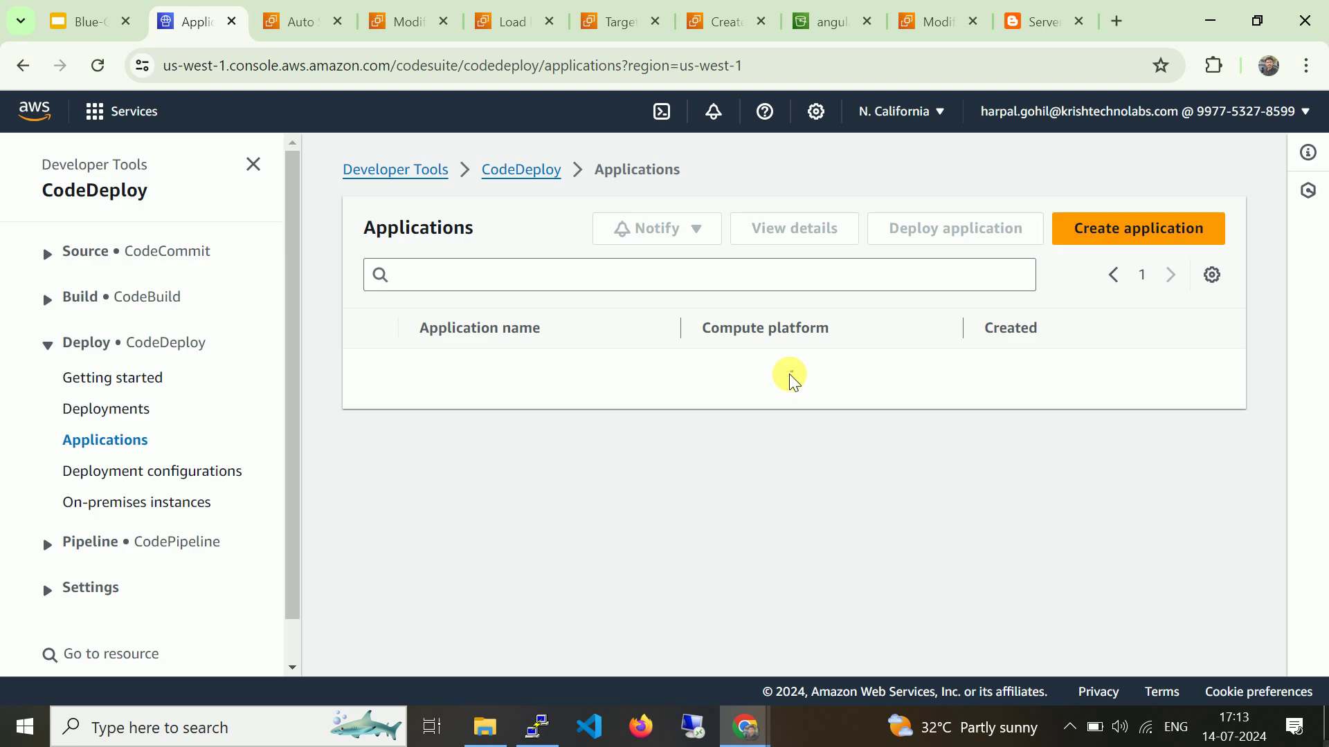
Find the blog guide's Step3 on creating an application and deployment group, and check the existing Auto Scaling group's name.
click(1039, 27)
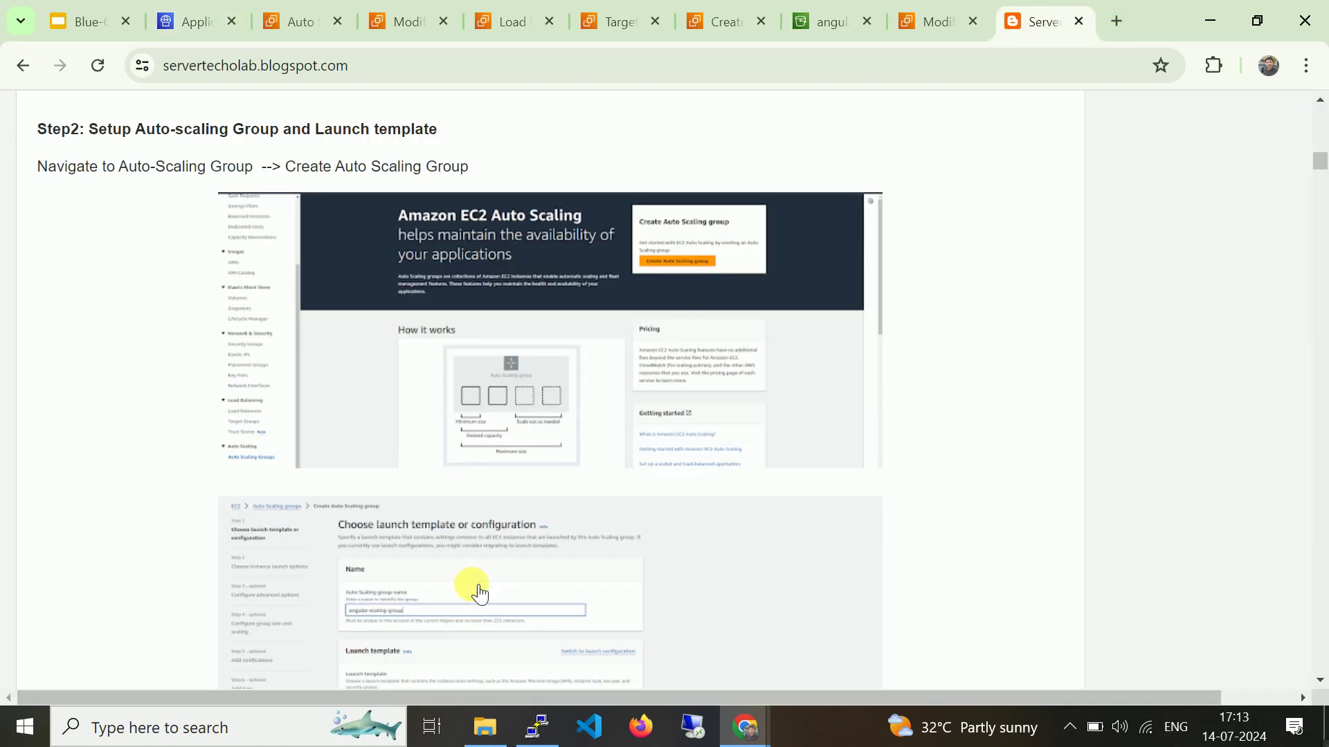
scroll(465, 480, down, 15)
scroll(477, 497, down, 10)
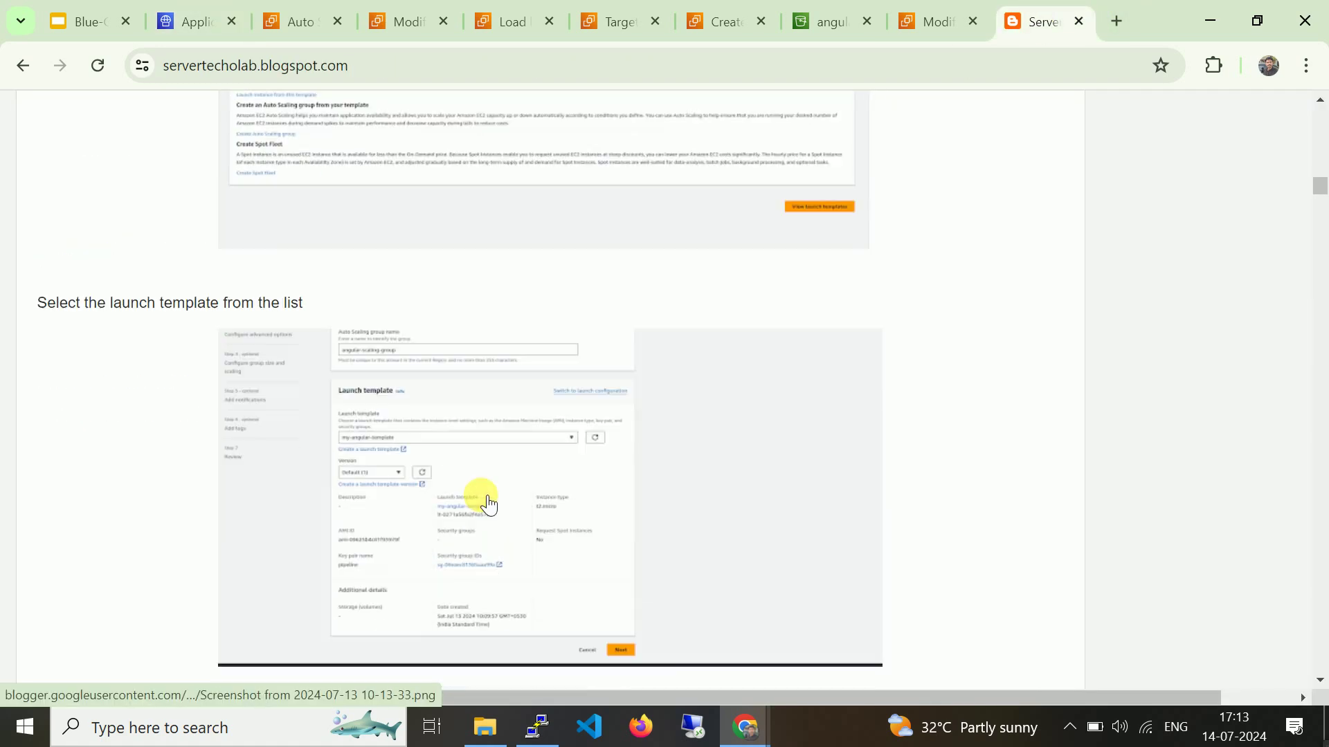
scroll(490, 504, down, 20)
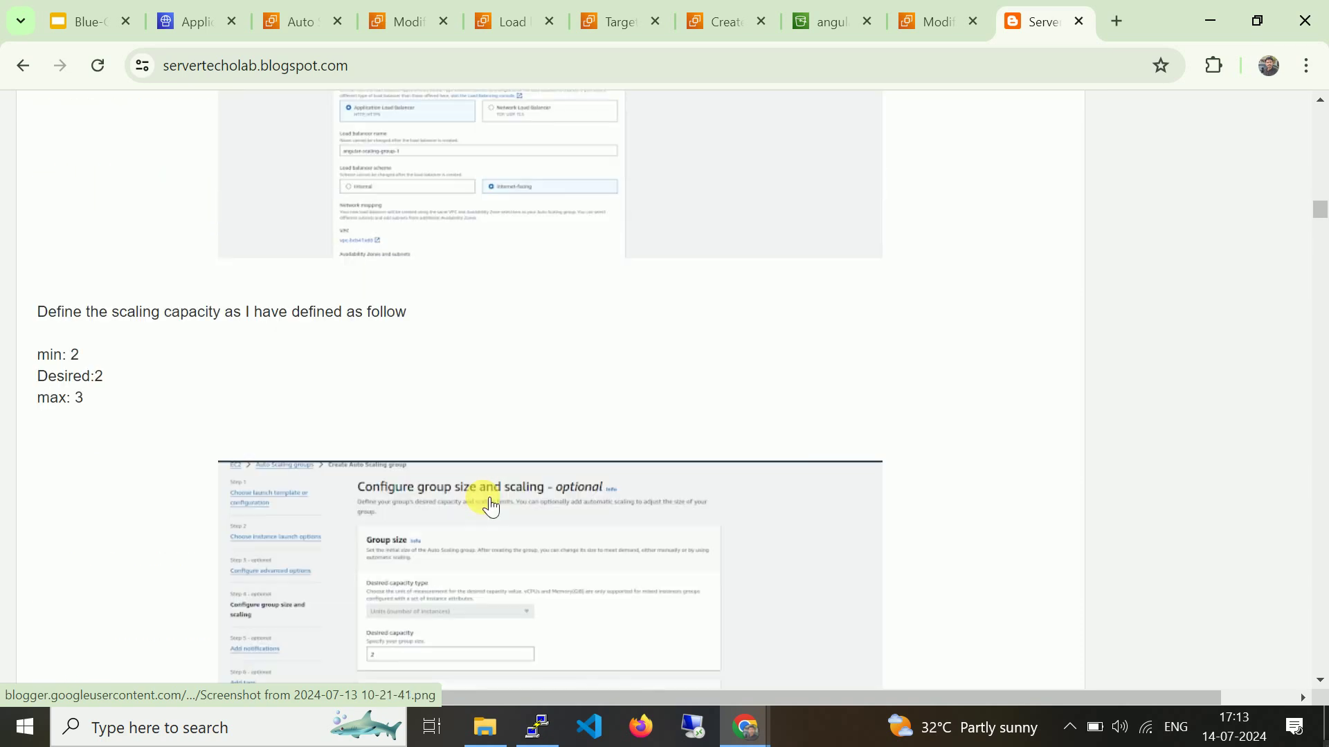
scroll(481, 521, down, 20)
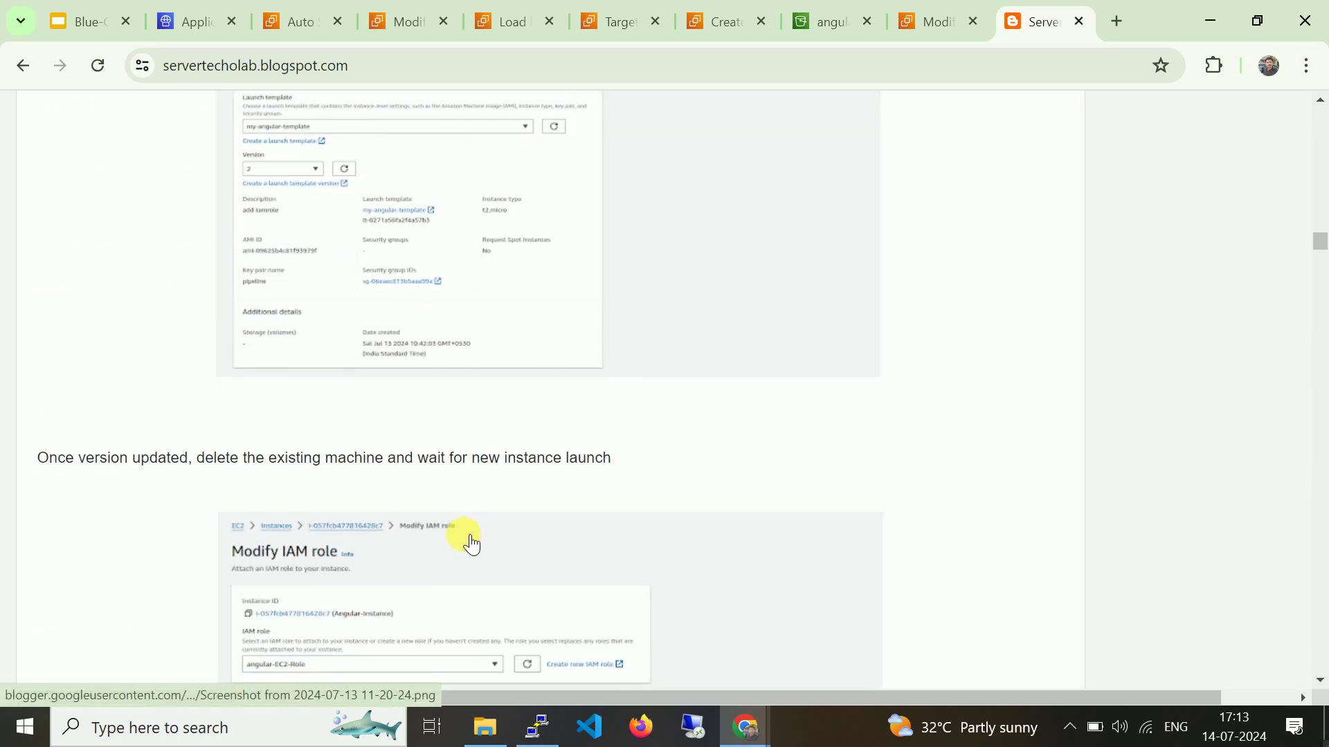
scroll(462, 535, up, 7)
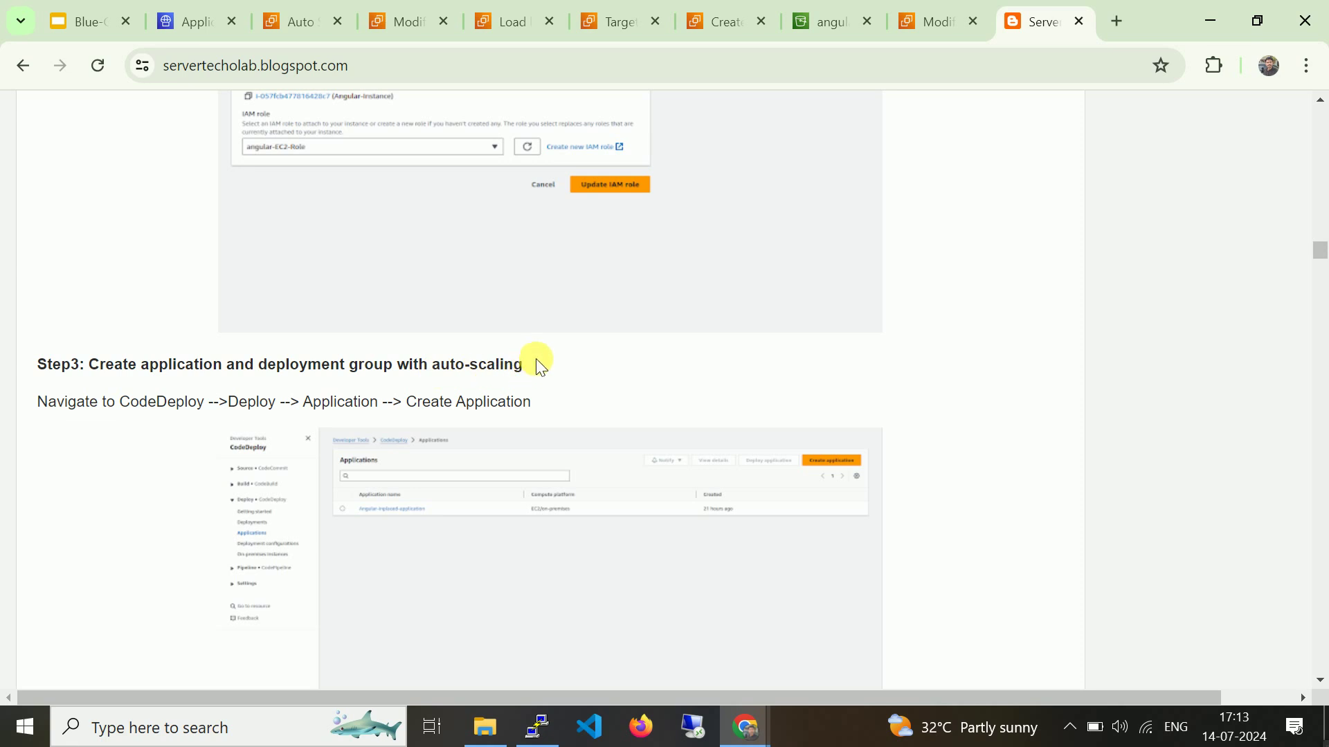
click(318, 16)
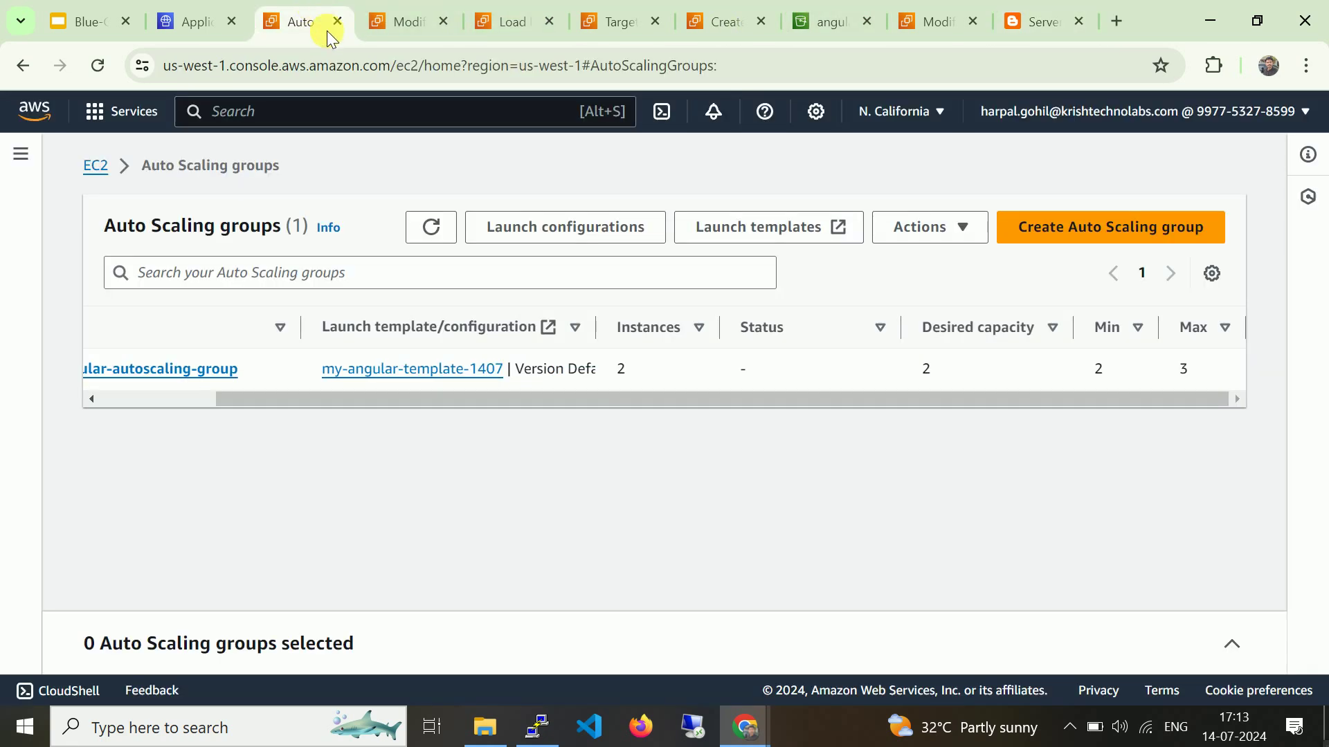
click(164, 406)
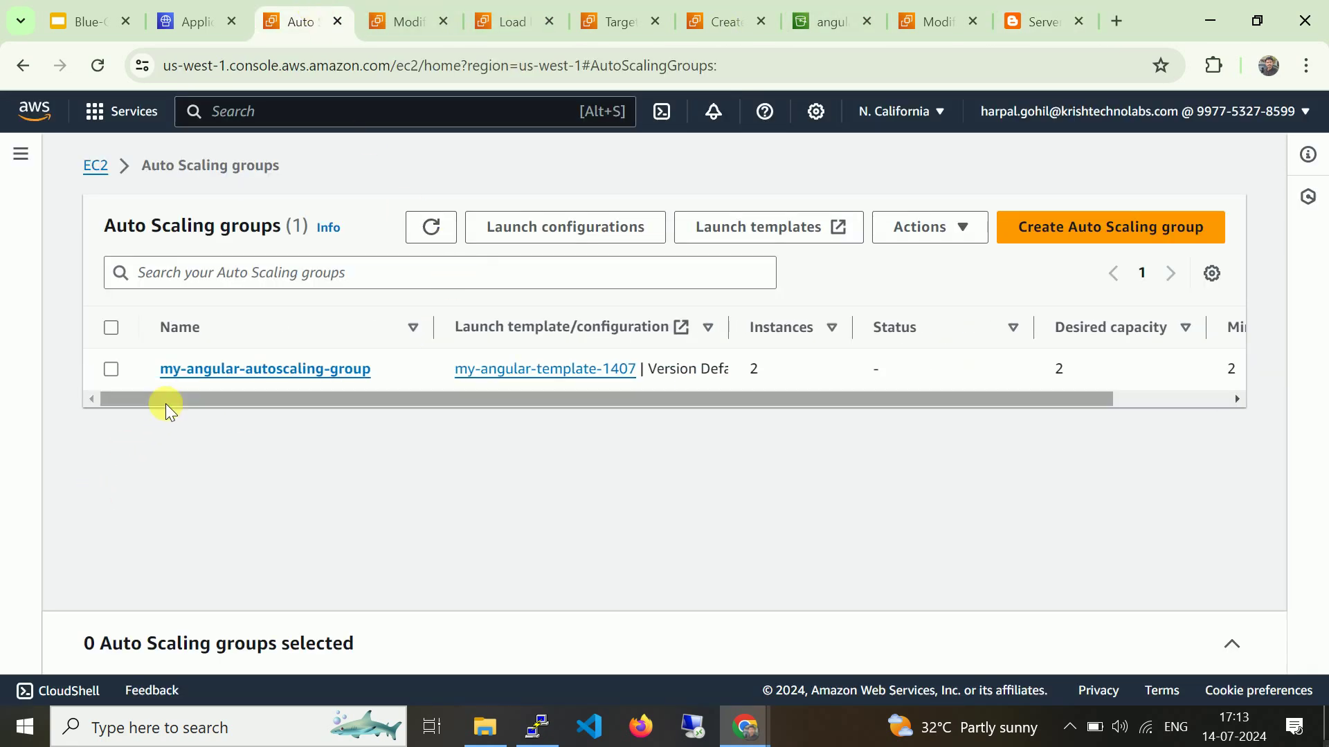
Create a CodeDeploy application named Inplaced-deployment-Autoscaling with the EC2/On-premises compute platform.
click(206, 22)
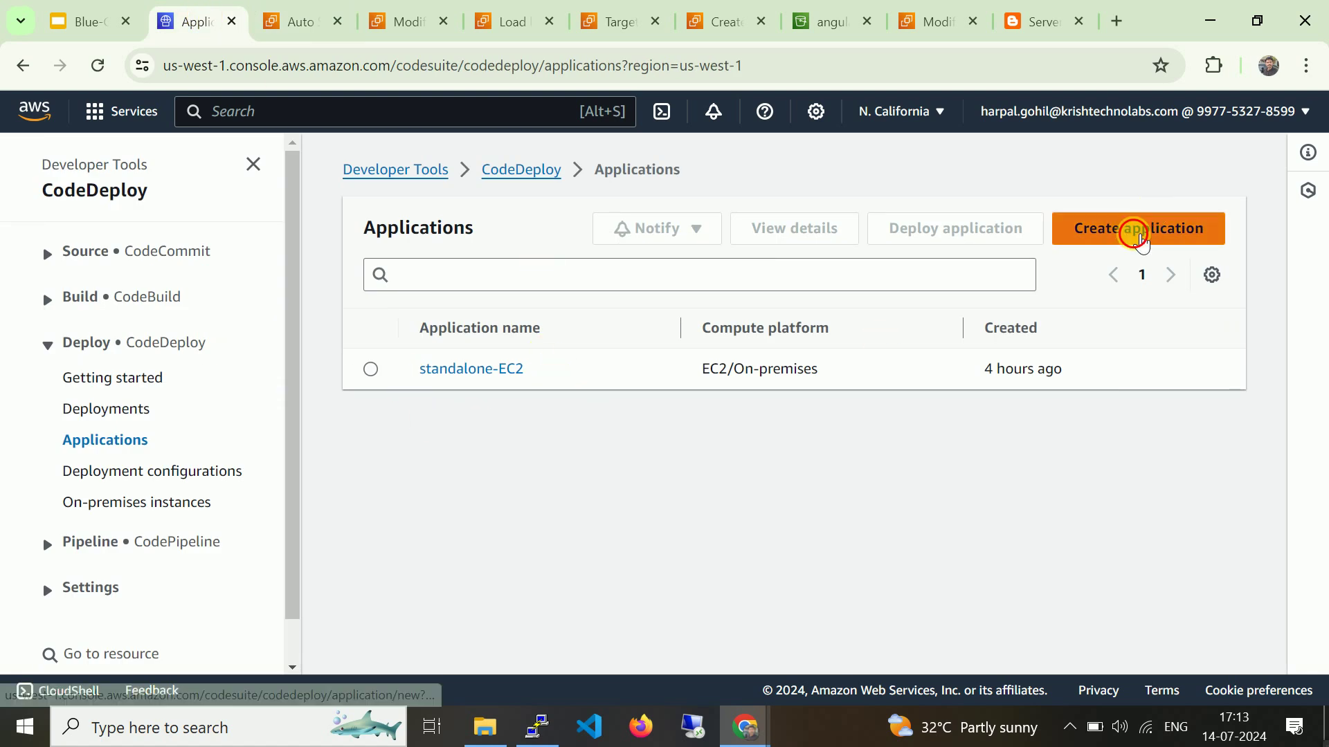
click(1137, 238)
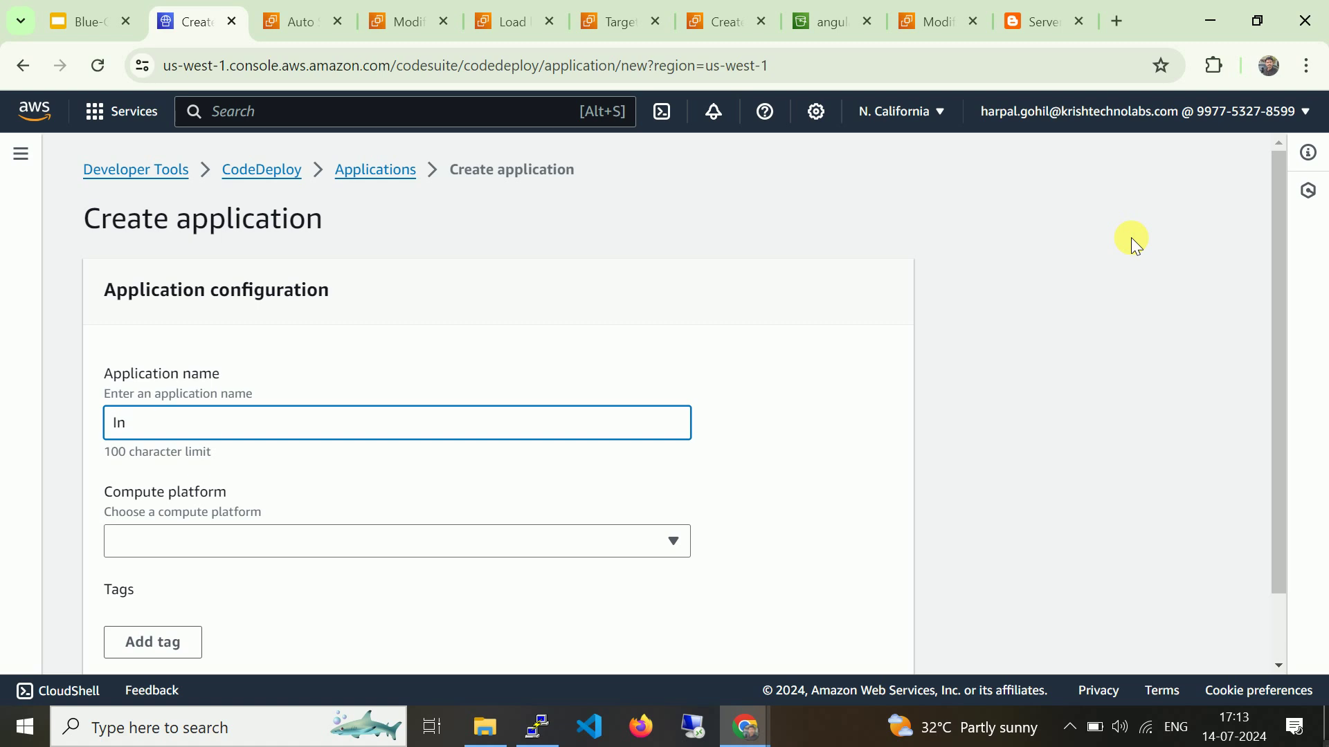
text(Inplaced-deployment-Auto)
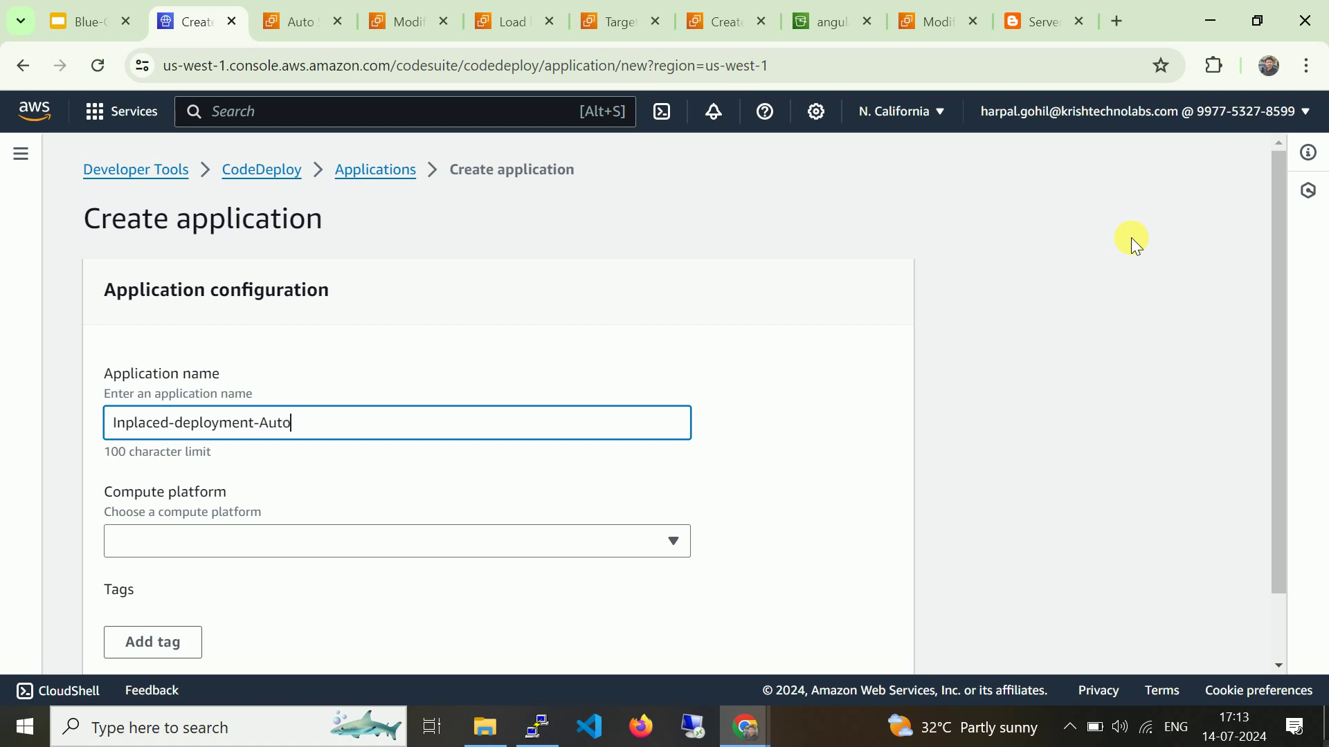
text(scalig)
text(g)
click(532, 529)
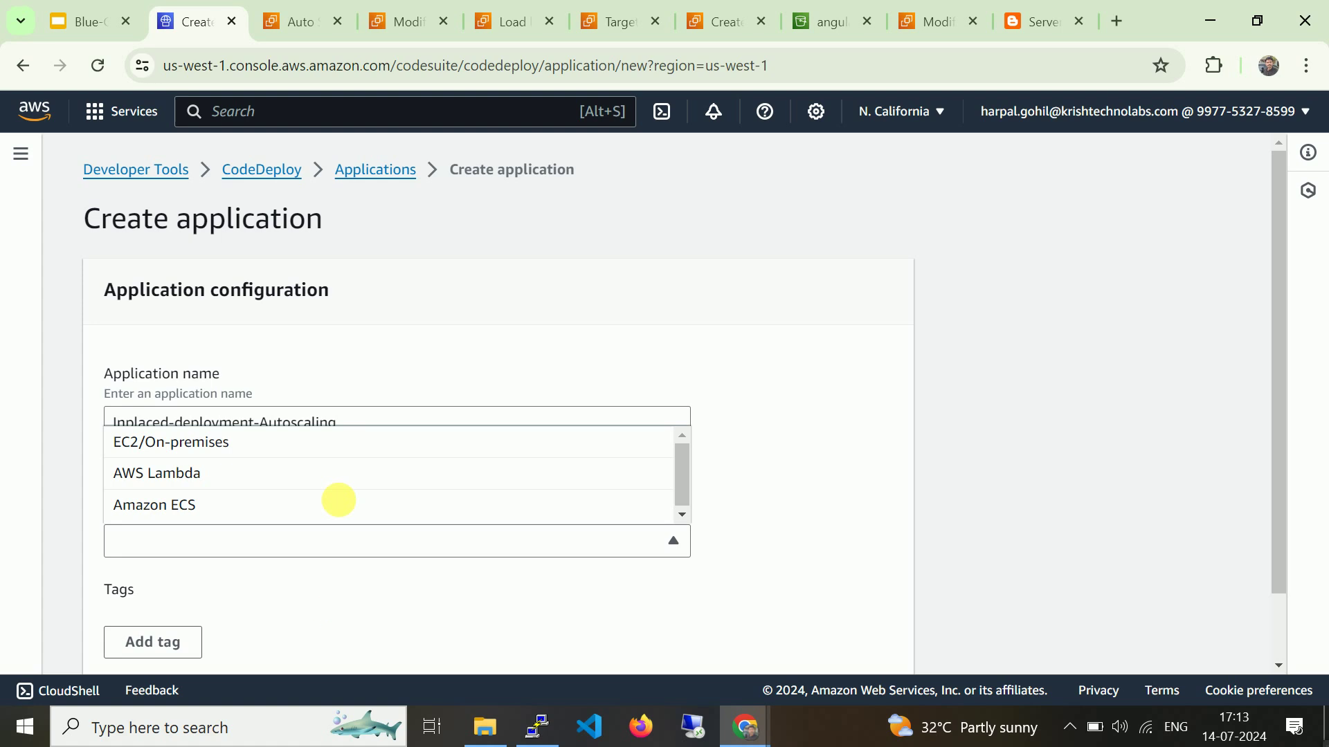
click(317, 459)
scroll(738, 394, down, 1)
click(833, 635)
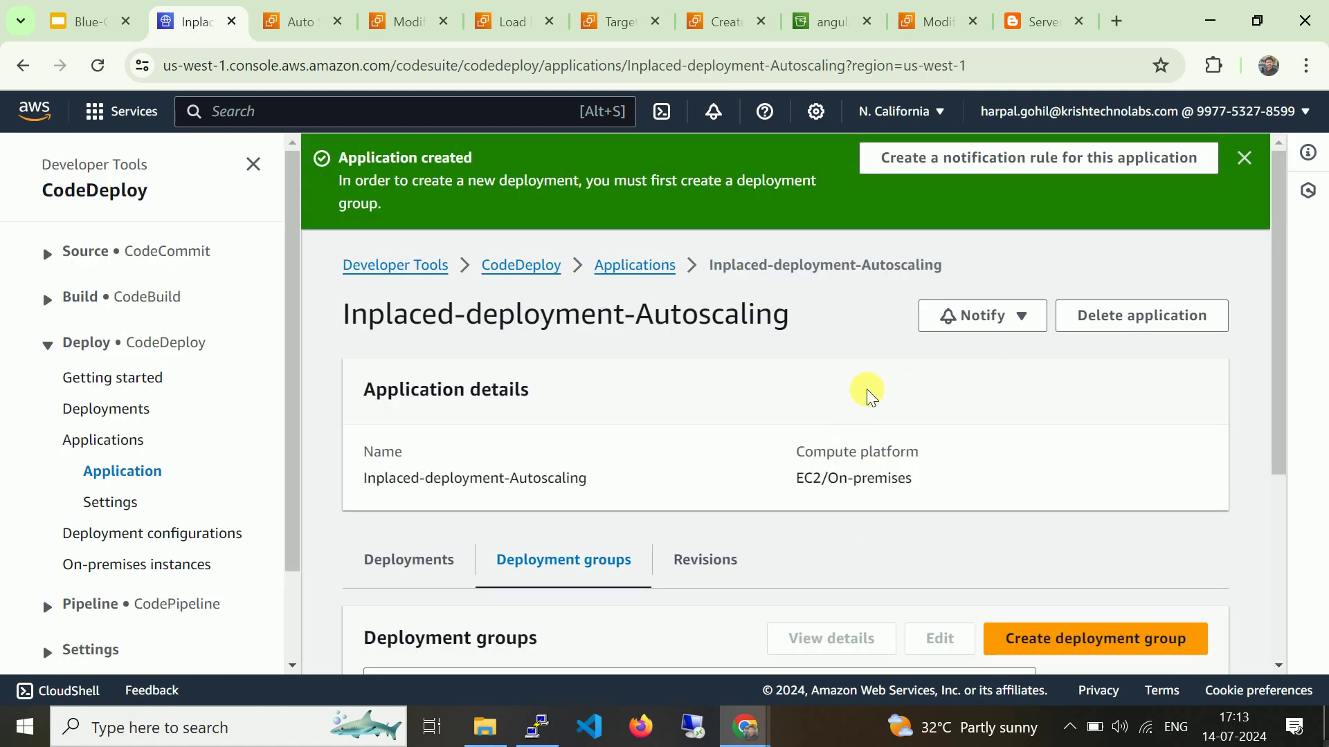
Start a deployment group for the new application and name it Inplaced-deployment-auto-scaling-deployment-group.
scroll(873, 392, down, 4)
click(1066, 335)
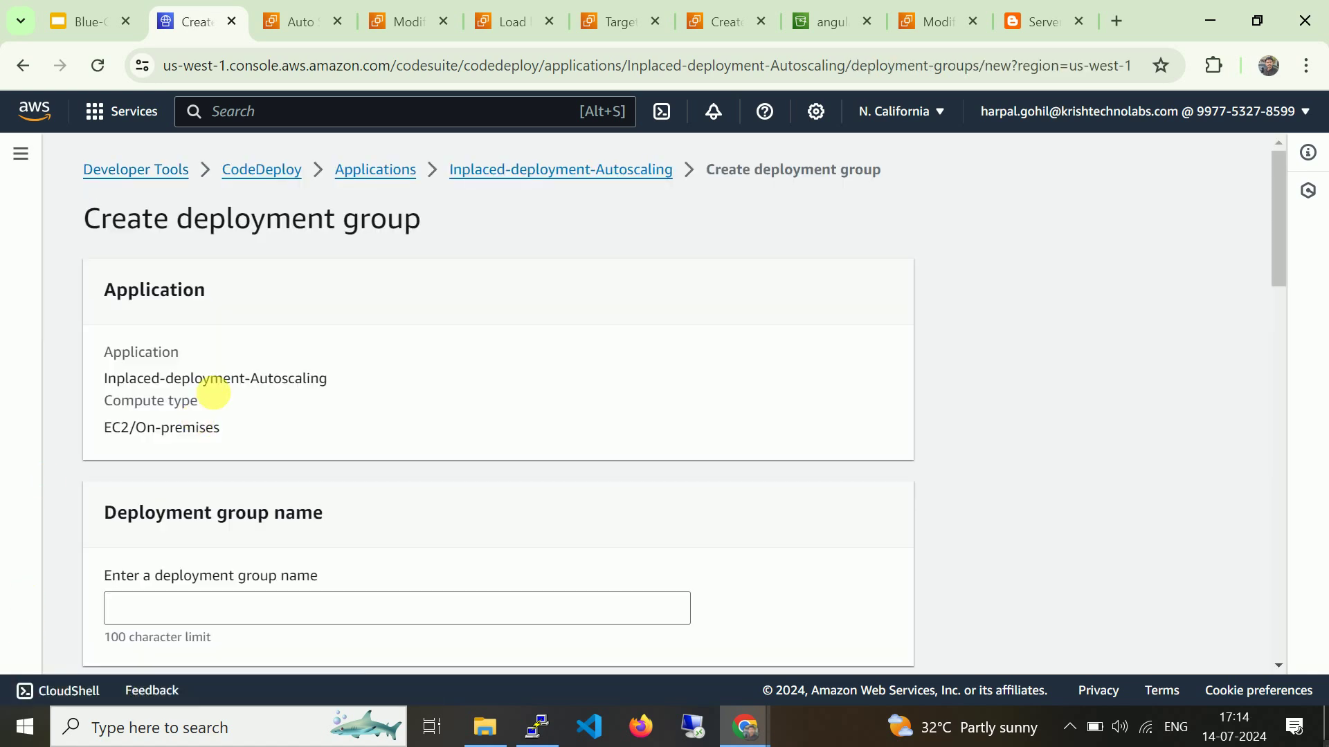
scroll(288, 384, down, 3)
click(288, 400)
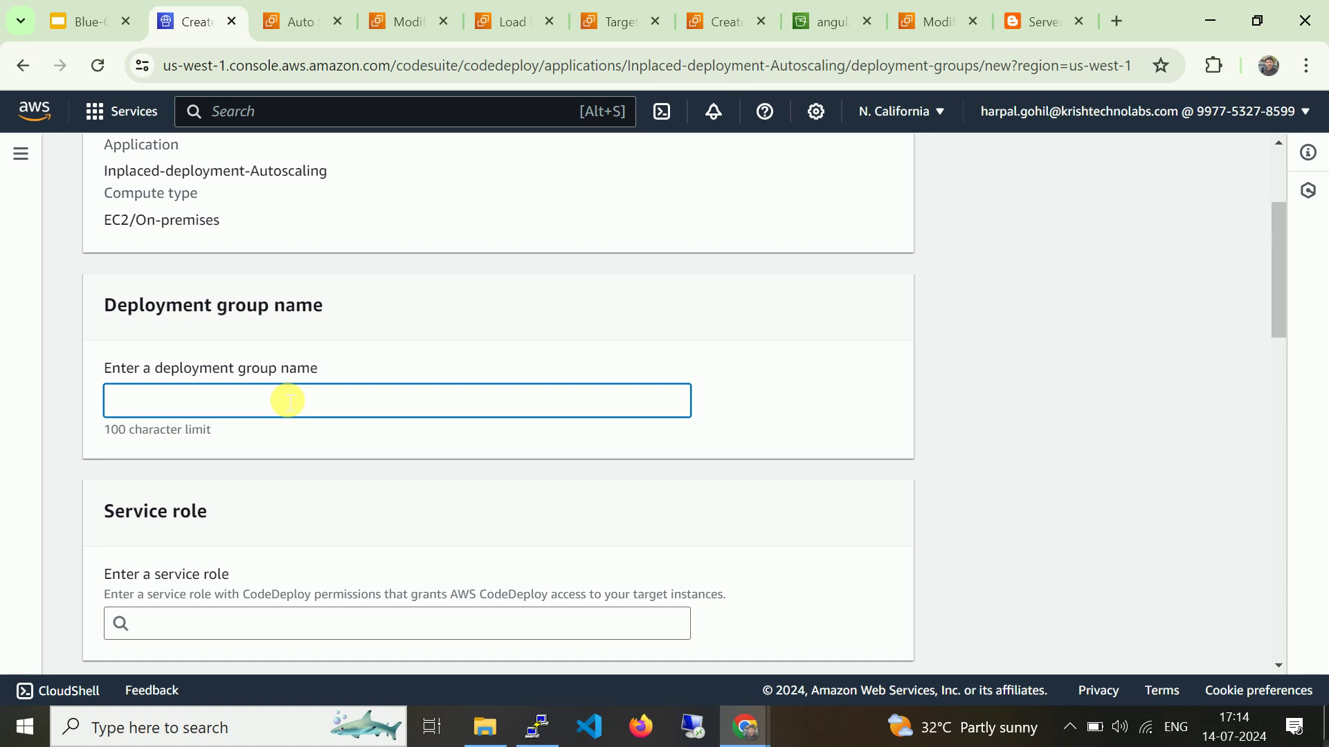
text(Inplaced-deployment-auto-scal)
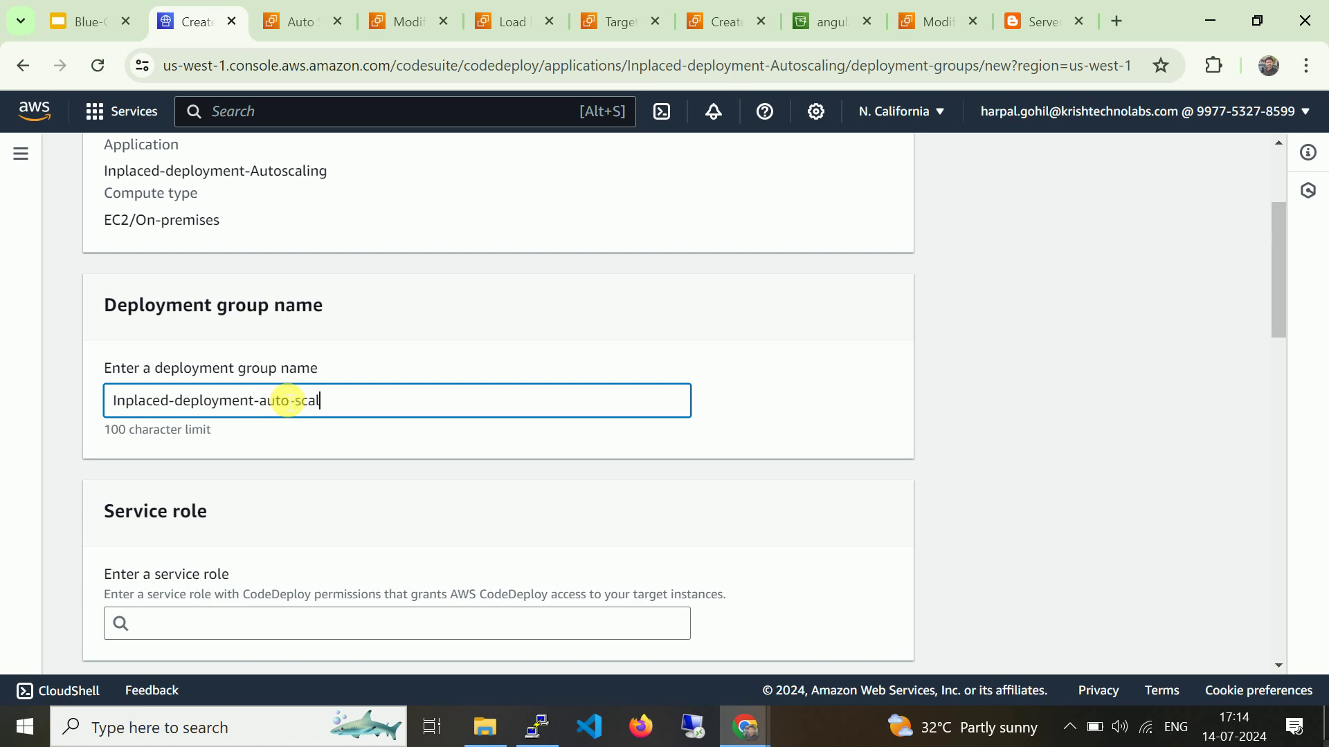
text(ing-deployment-group)
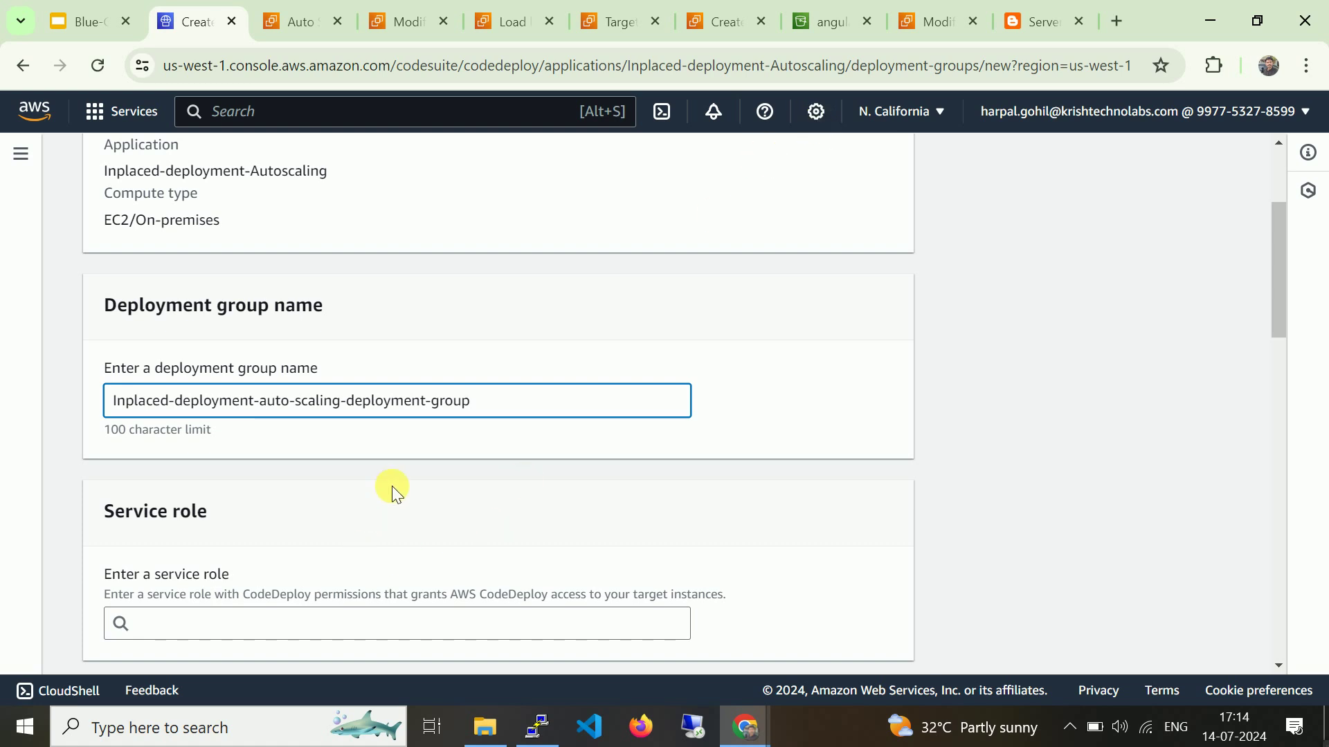
Assign CodeDeployEC2Role as the deployment group's service role.
scroll(392, 486, down, 3)
click(368, 423)
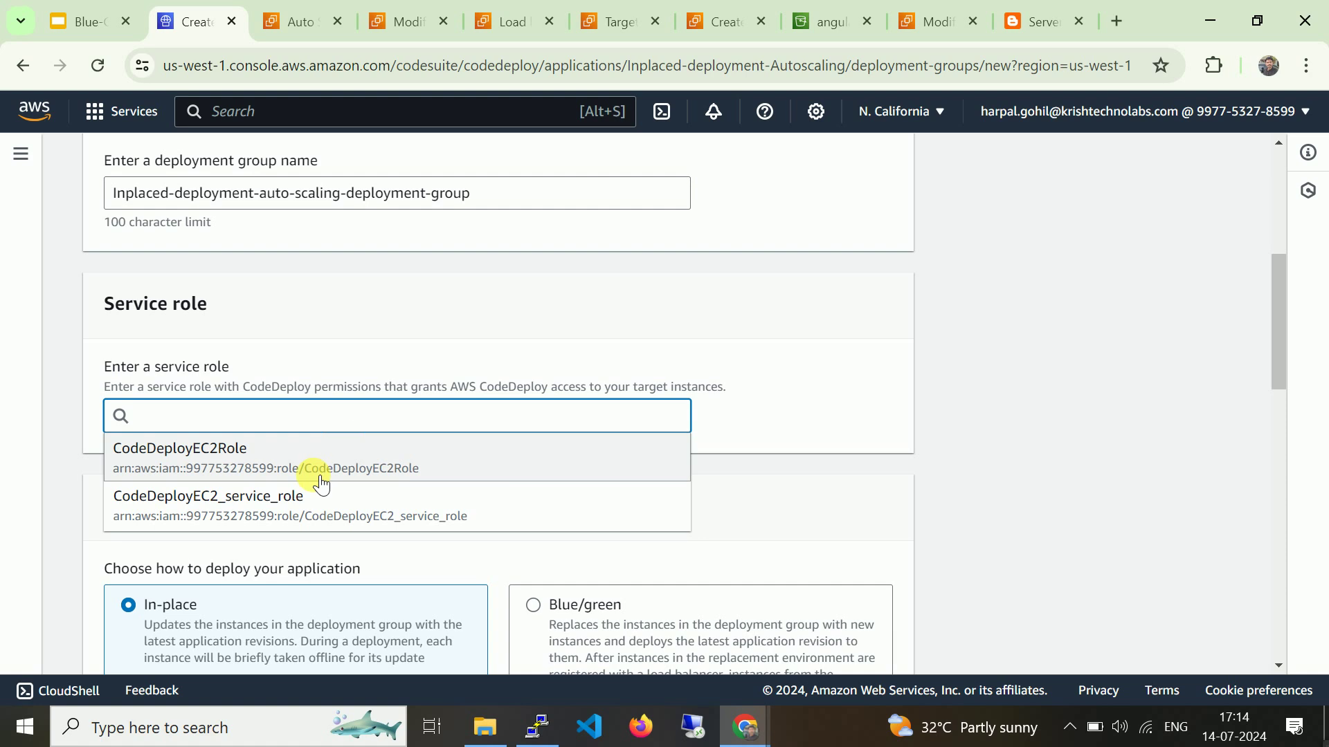
click(321, 468)
Keep the In-place deployment type and target the Amazon EC2 Auto Scaling group my-angular-autoscaling-group in the environment configuration.
scroll(367, 455, down, 3)
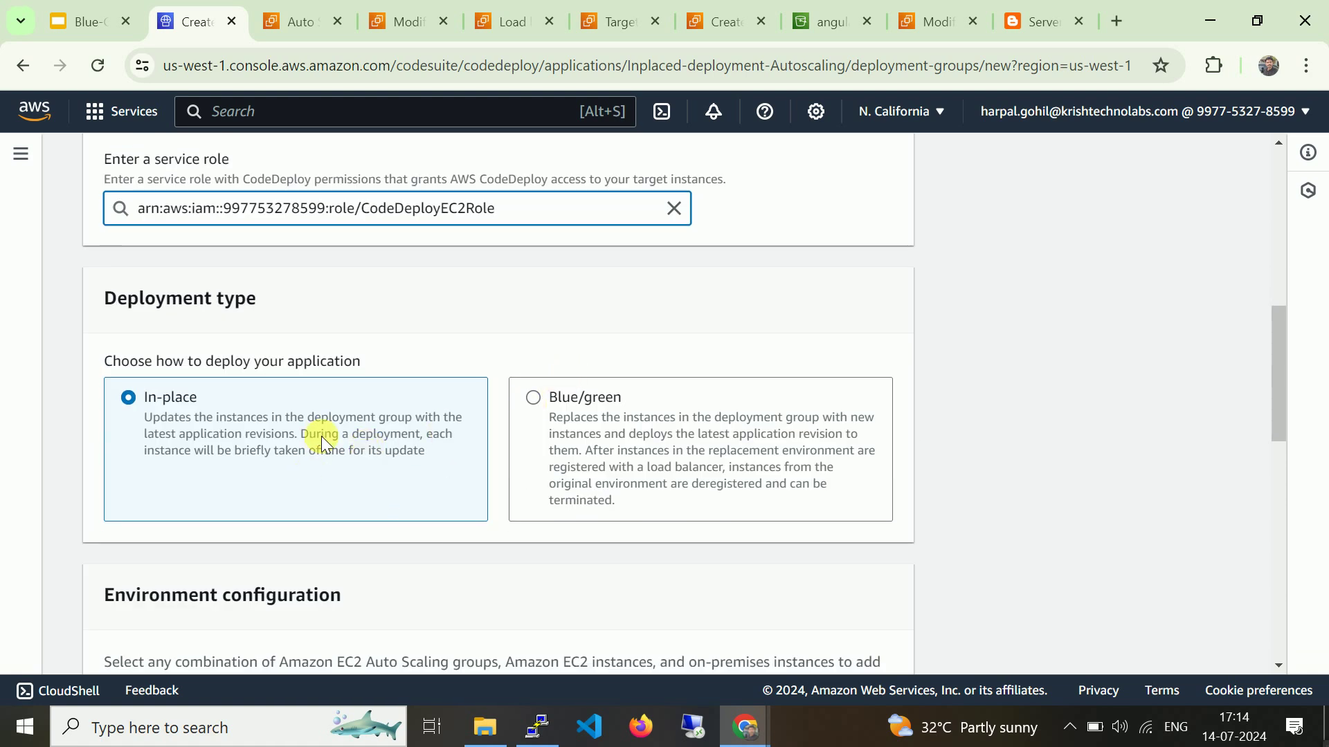
scroll(359, 436, down, 5)
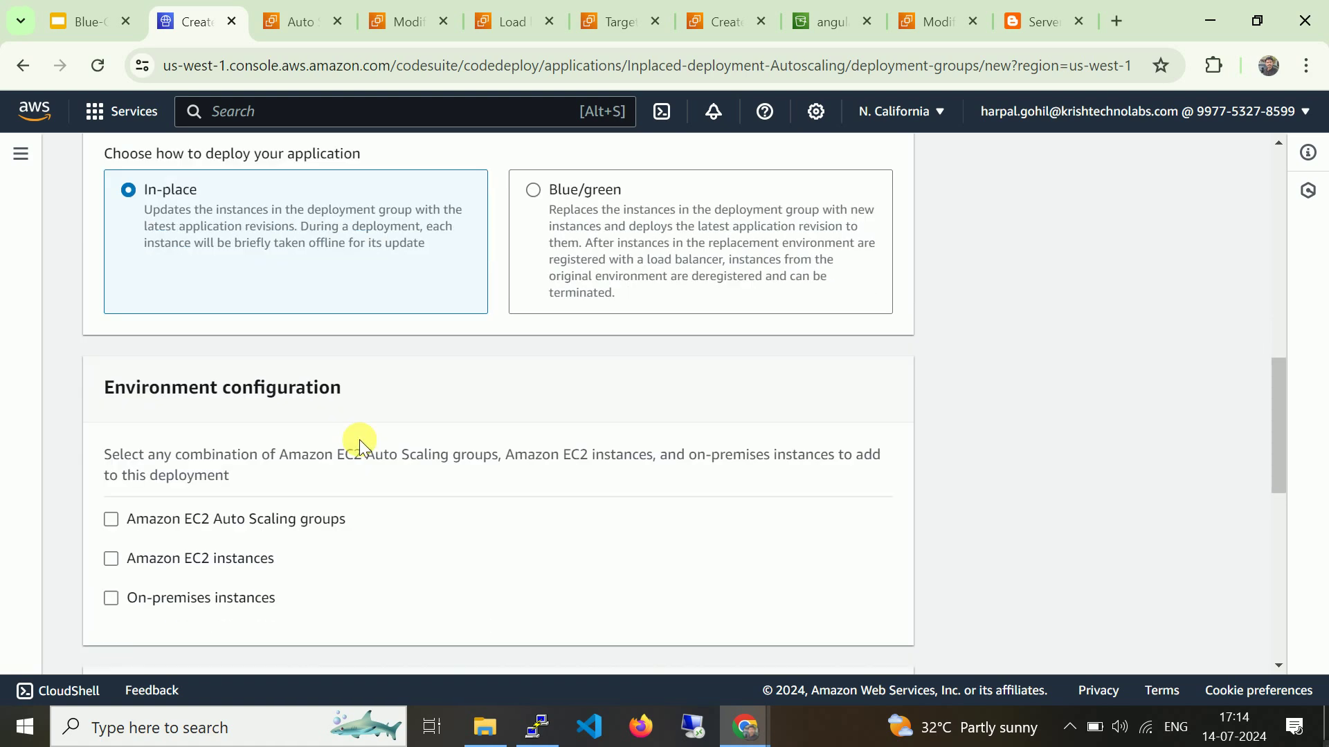
click(256, 417)
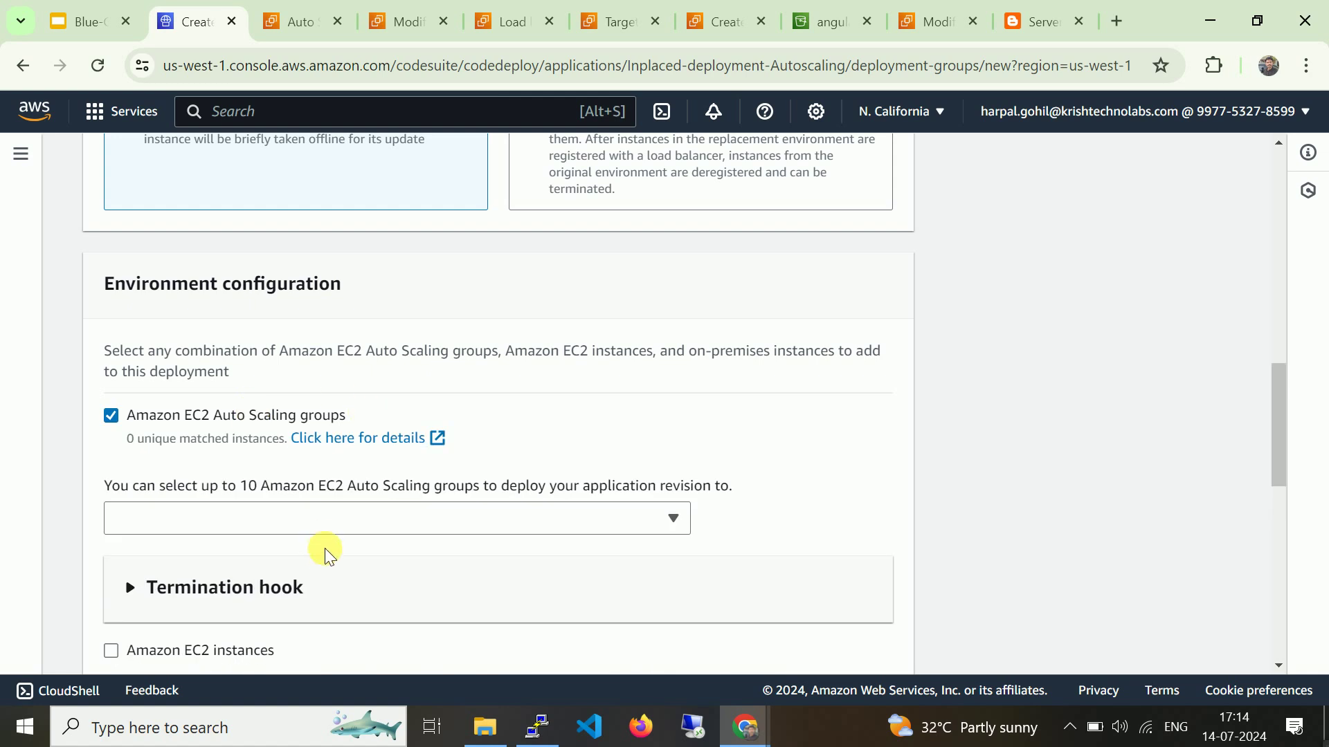
click(344, 522)
click(314, 583)
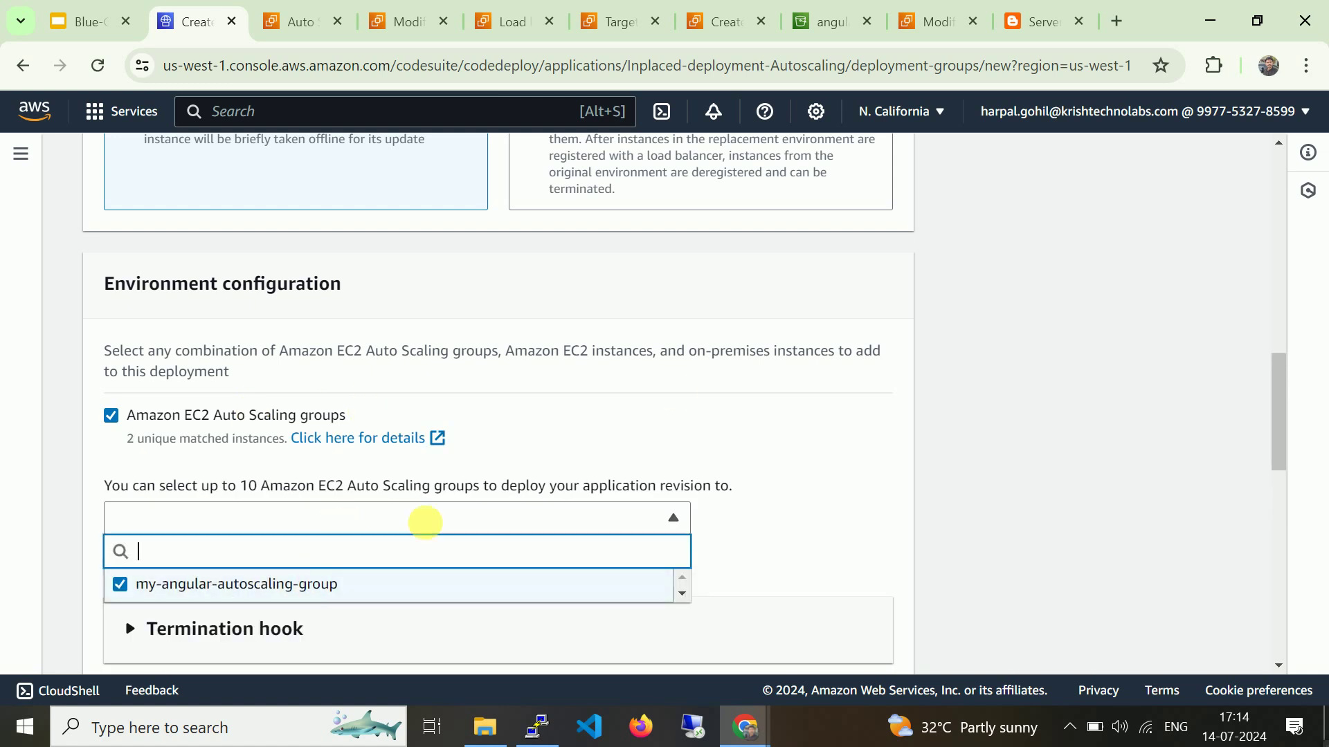
click(681, 400)
Keep the CodeDeployDefault.AllAtOnce configuration and set the load balancer type to Application Load Balancer or Network Load Balancer.
scroll(680, 398, down, 3)
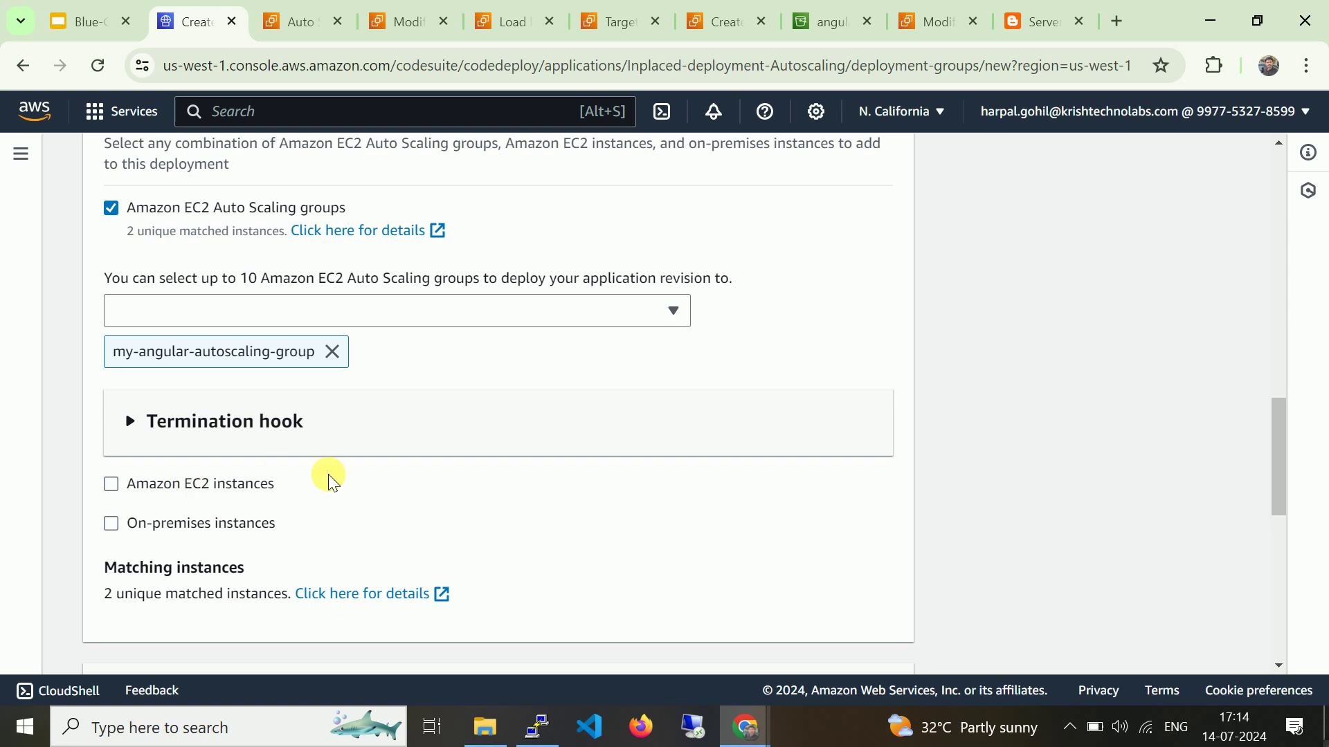
scroll(328, 475, down, 5)
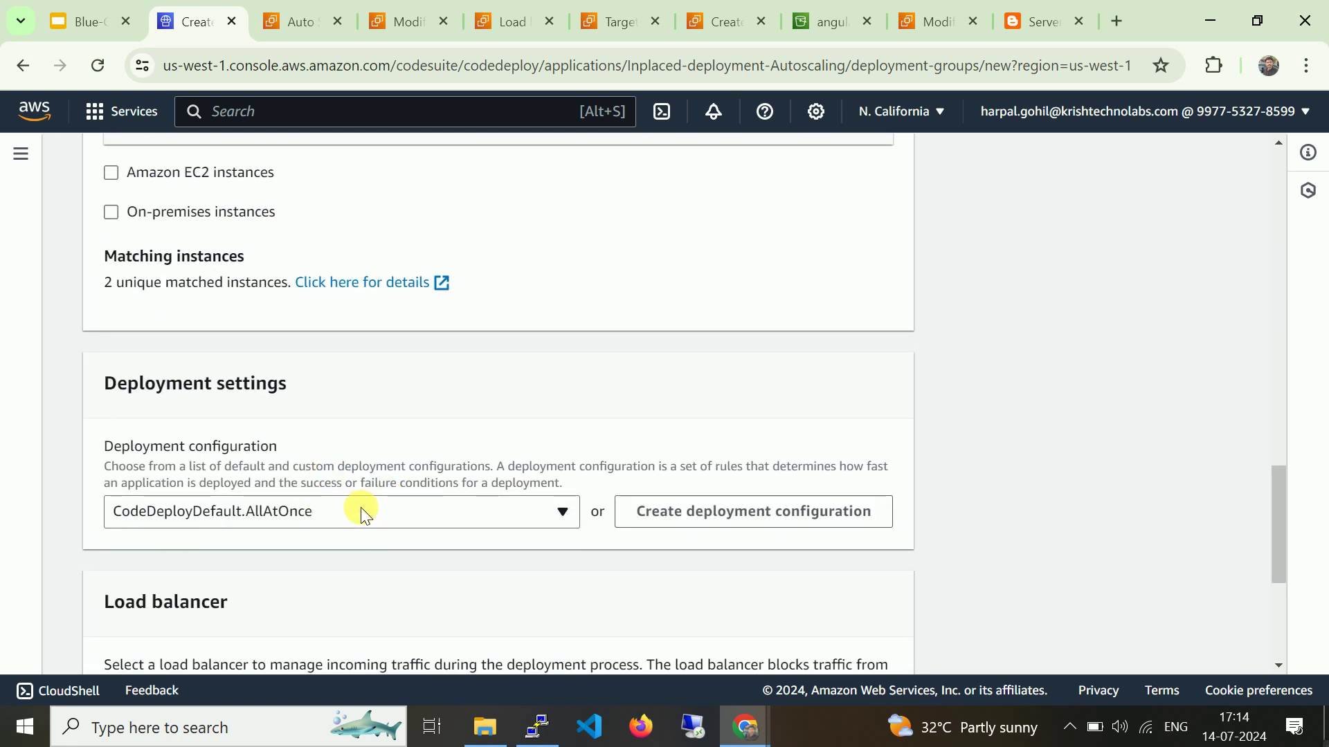
scroll(363, 512, down, 3)
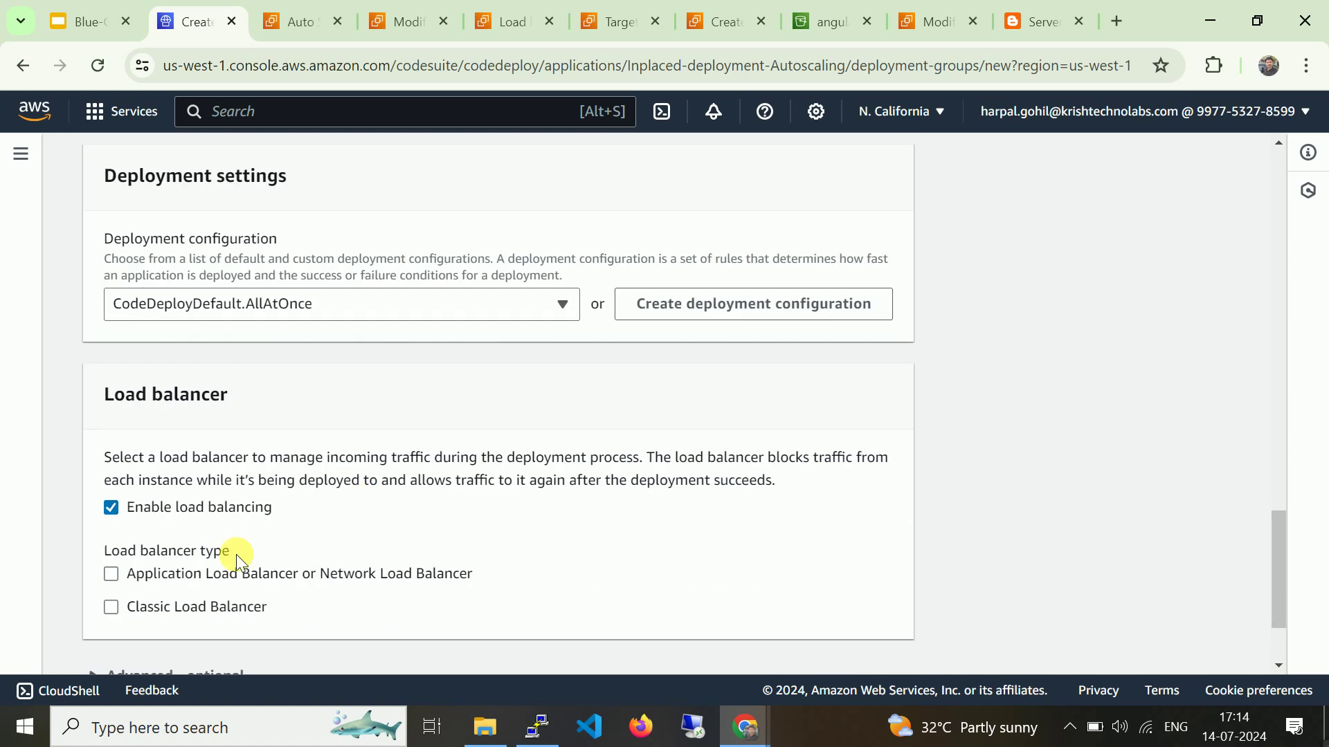
click(191, 581)
scroll(360, 515, down, 3)
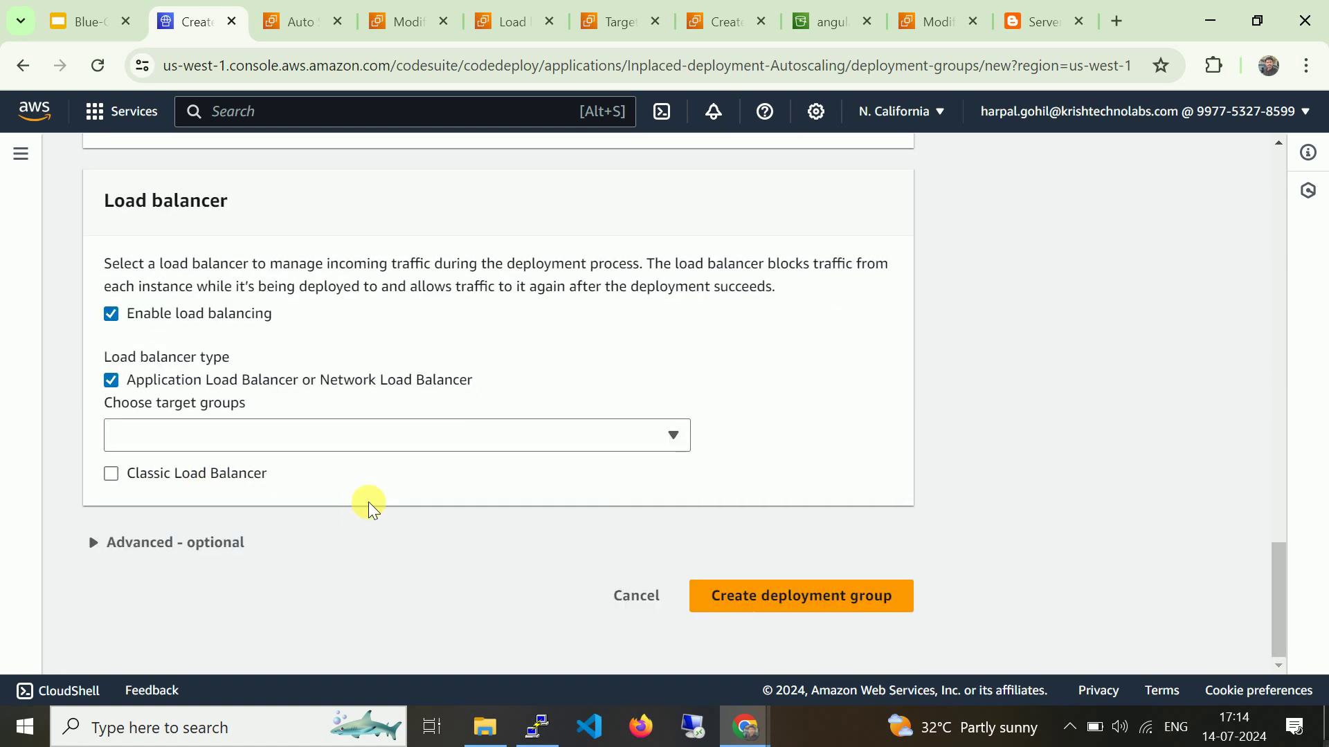
Choose my-angular-autoscaling-group-1 as the load balancer's target group, checking it against the EC2 target group, and create the deployment group.
click(377, 436)
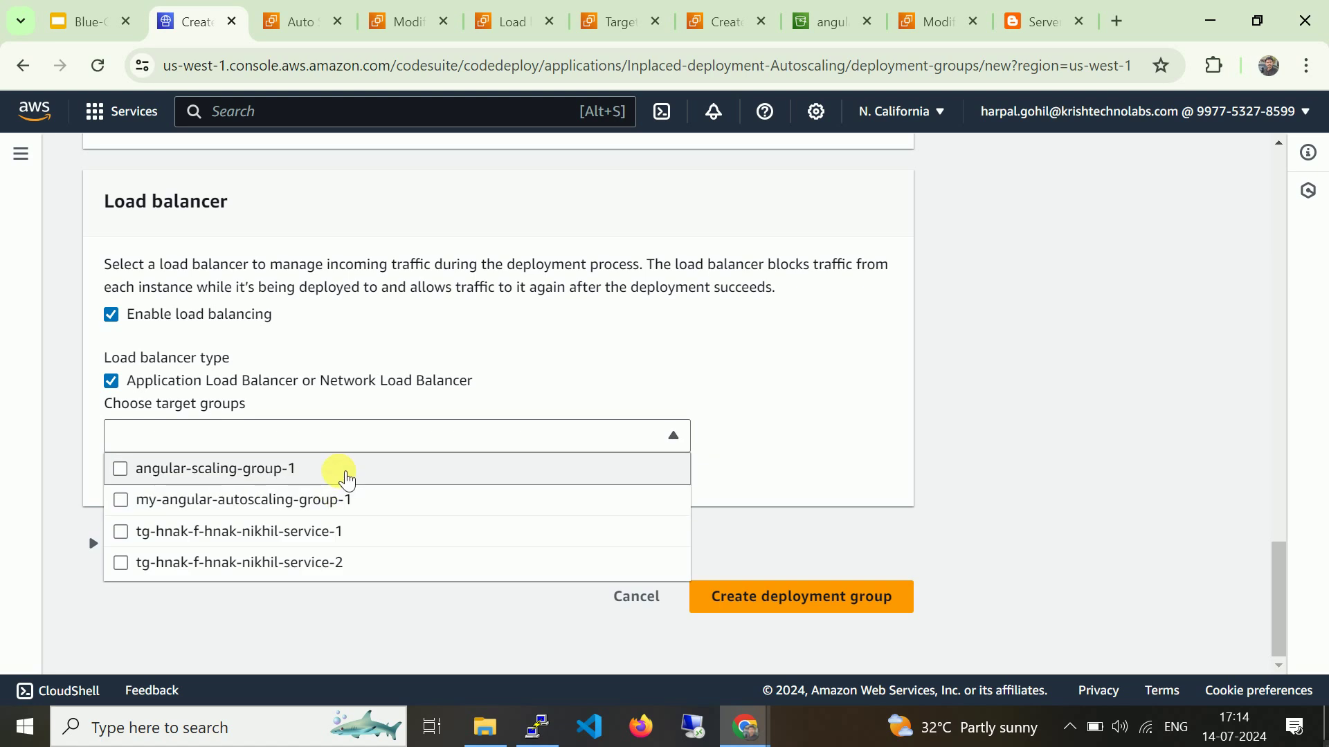
click(619, 21)
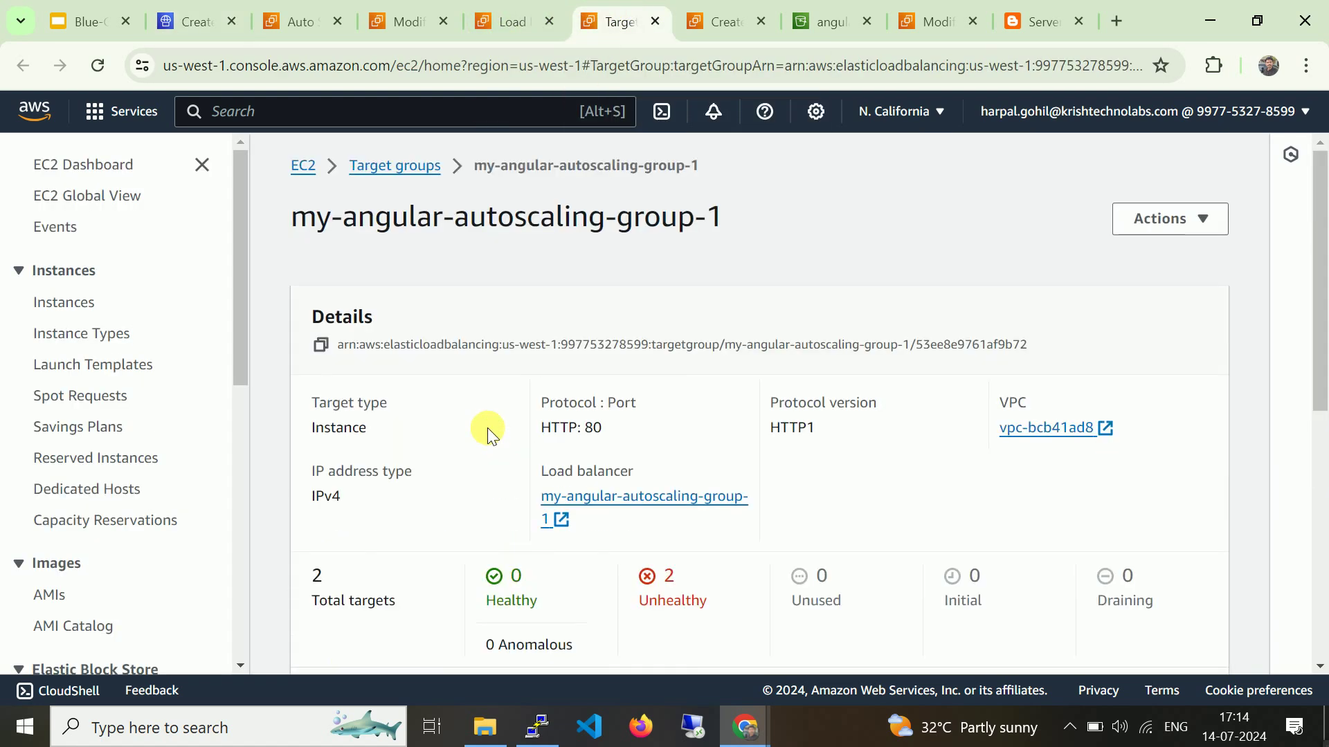
click(206, 9)
click(316, 441)
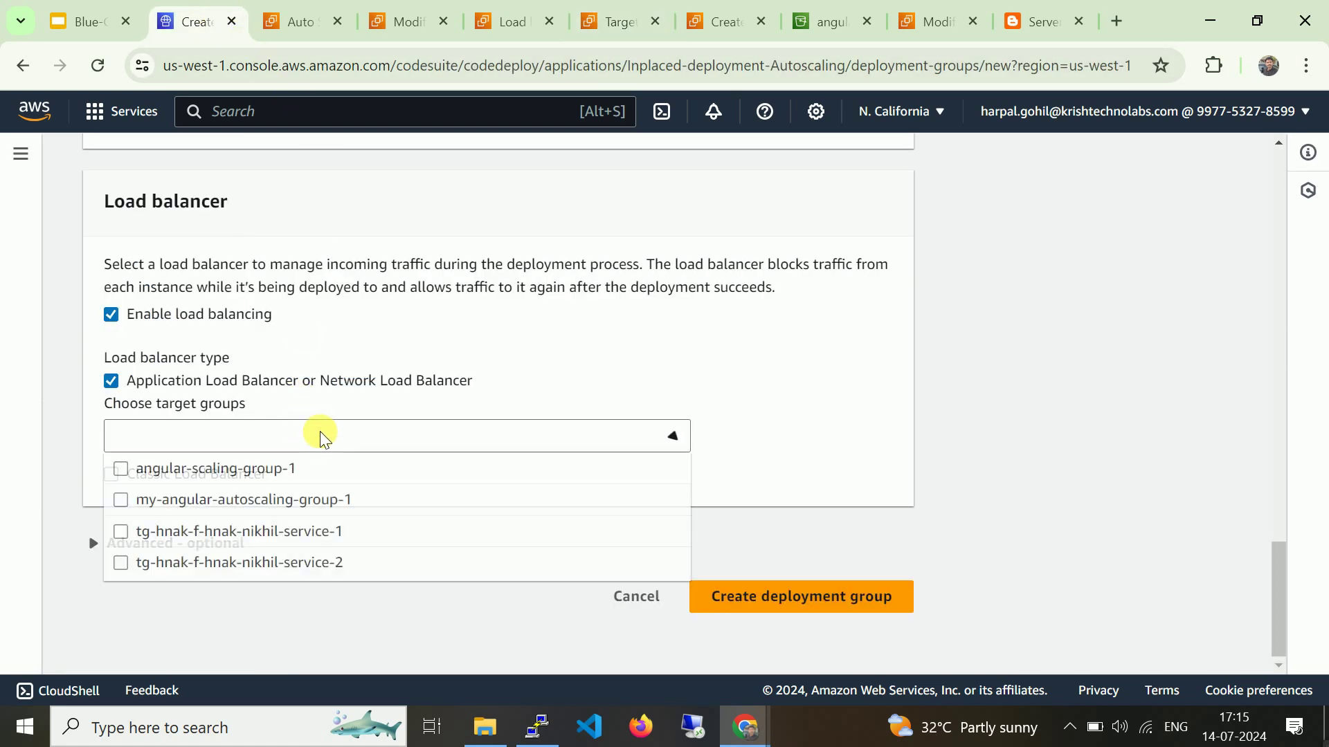
click(291, 504)
click(827, 424)
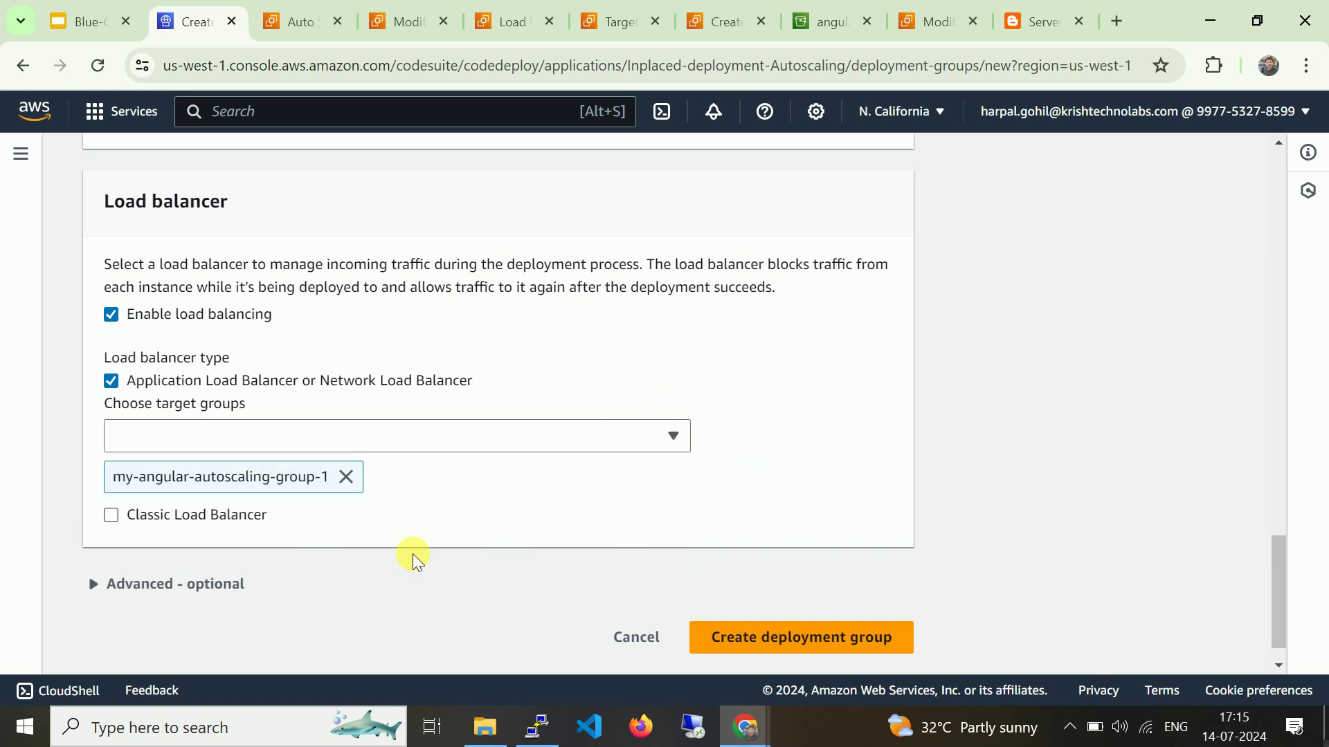
click(847, 631)
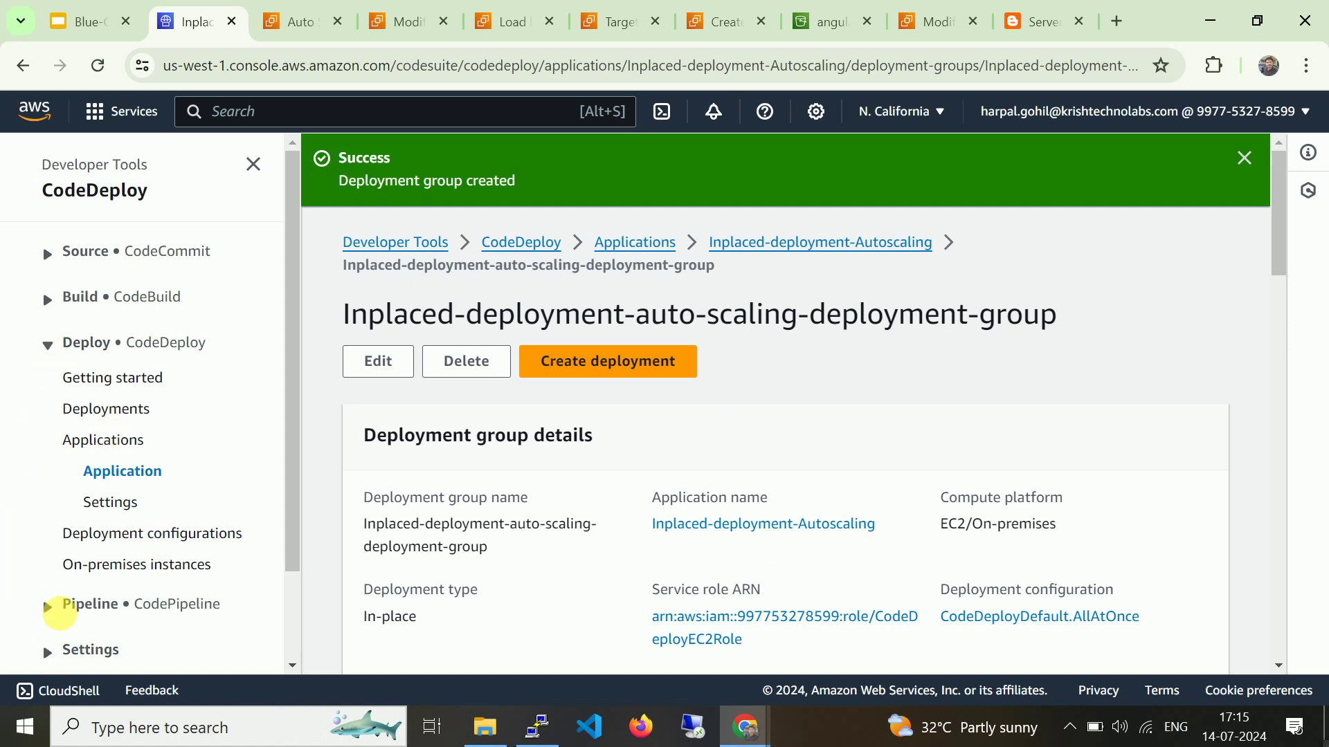
Open my-angular-pipeline in CodePipeline and examine the Source, Build and Deploy stages of its latest execution.
click(48, 605)
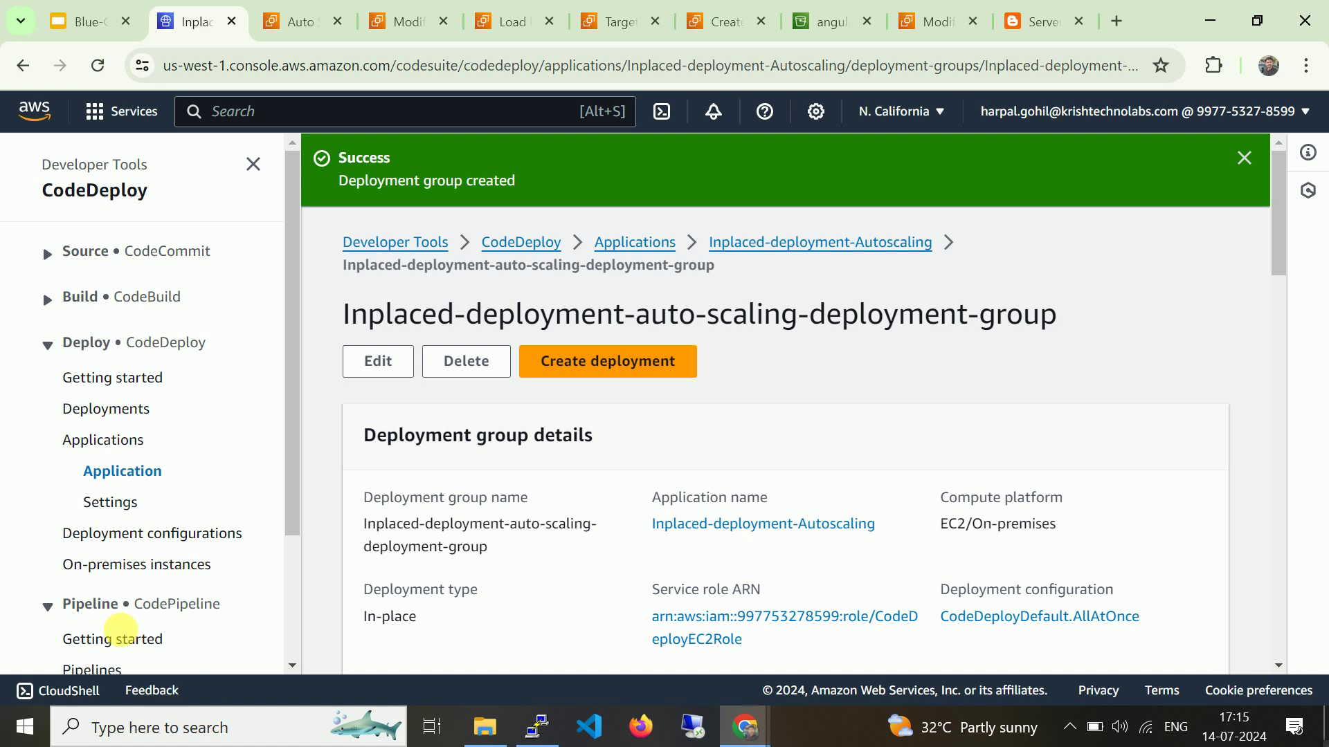
scroll(208, 526, down, 3)
click(98, 499)
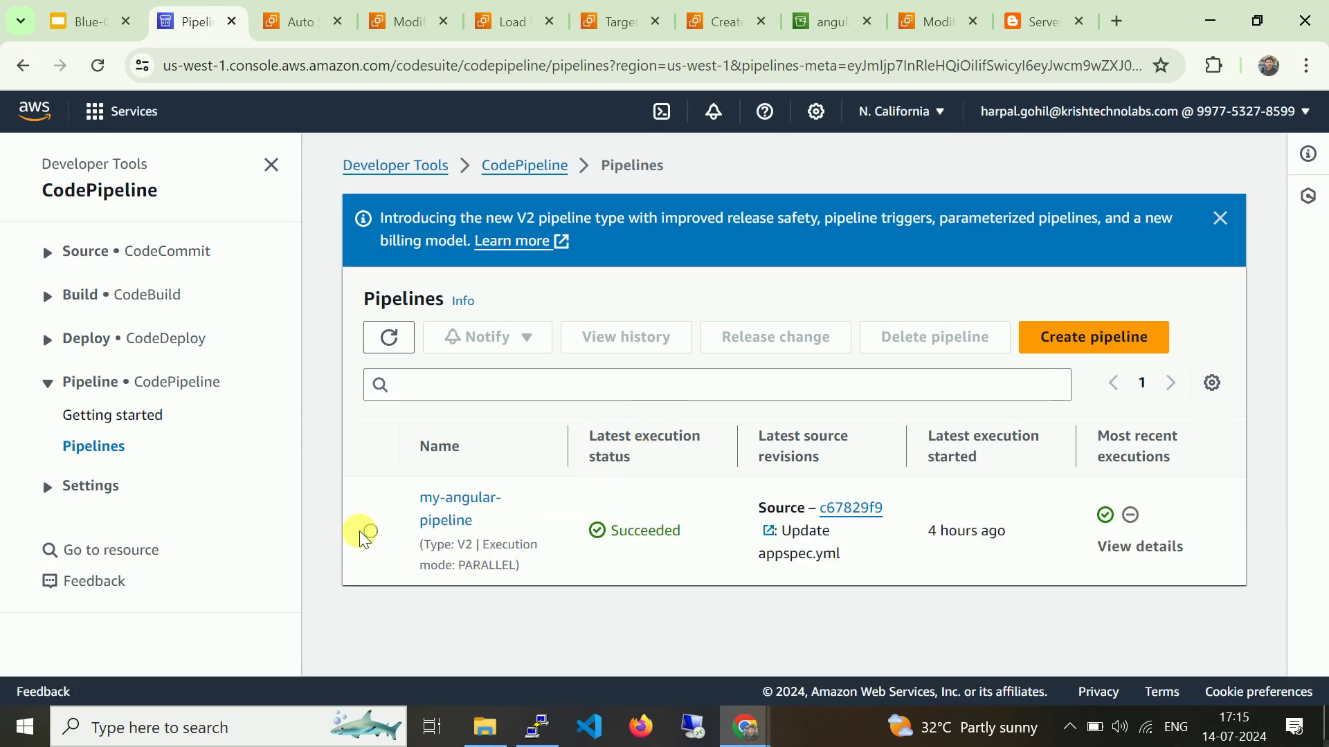
click(369, 532)
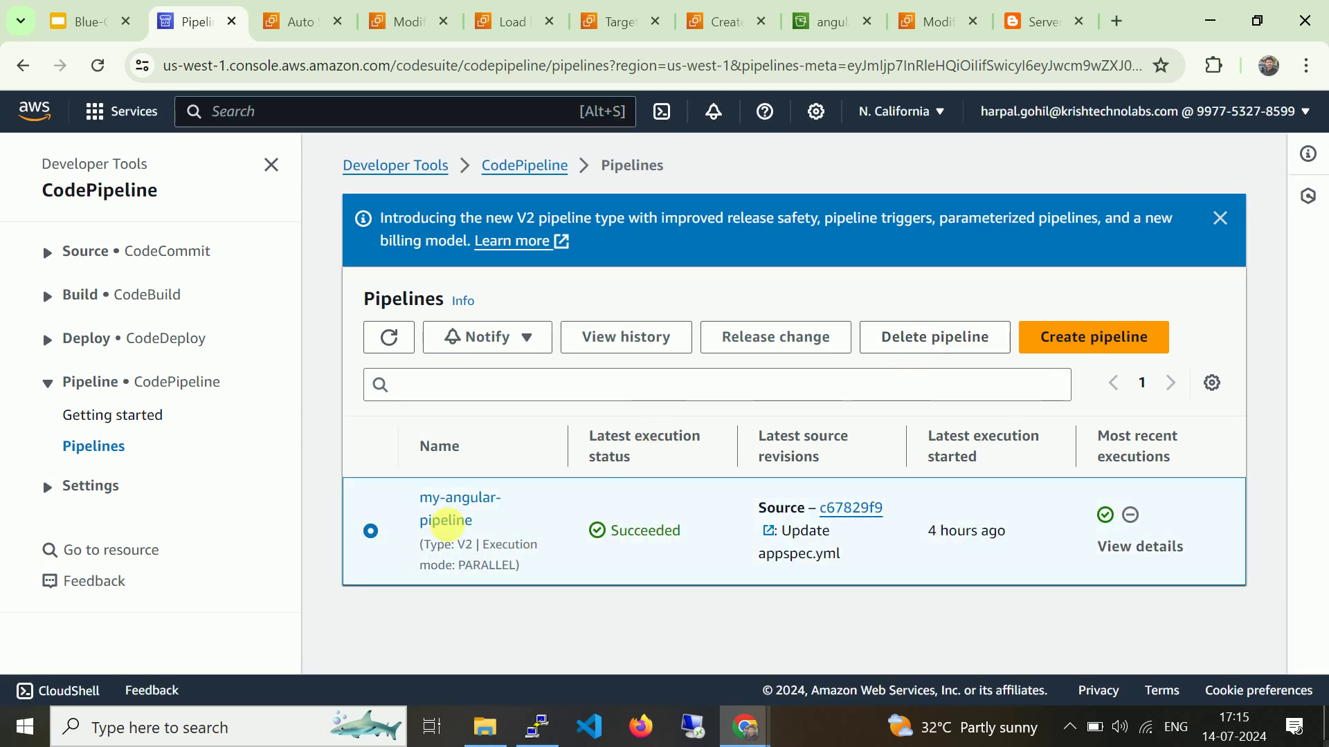
click(464, 503)
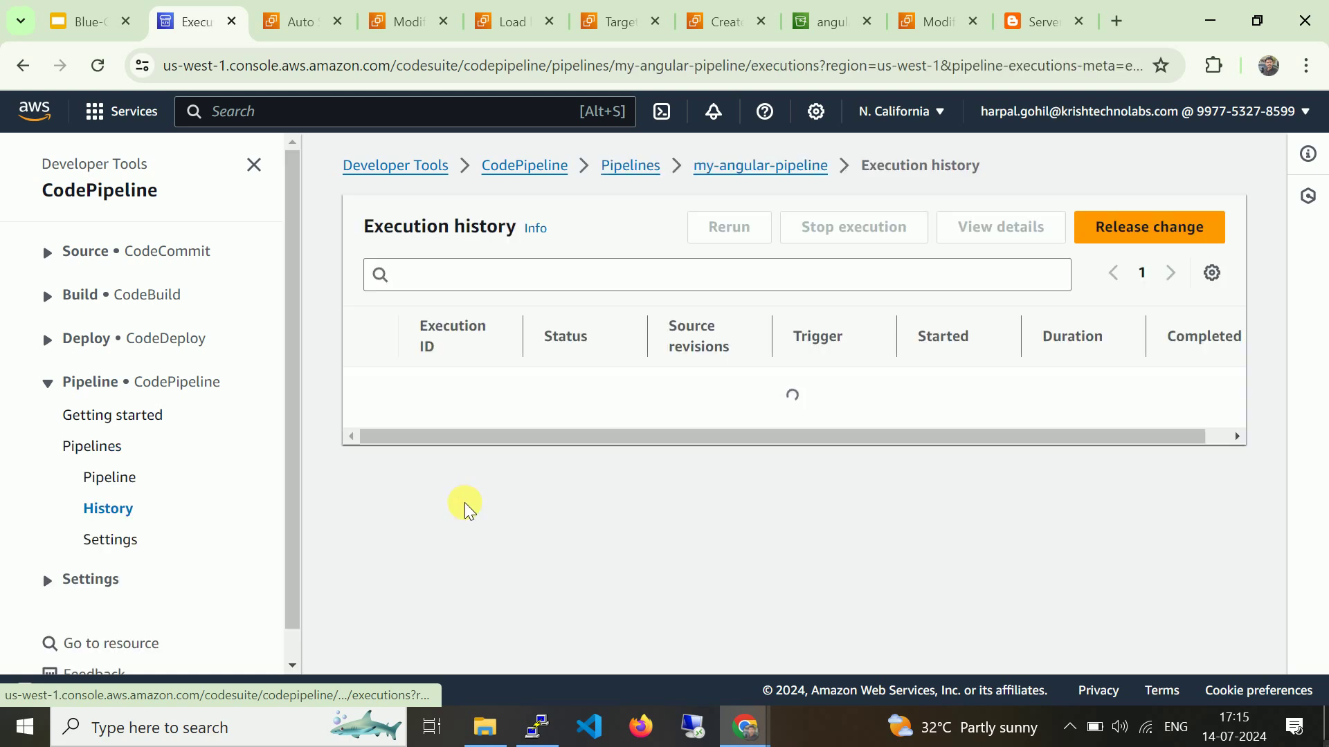
click(455, 458)
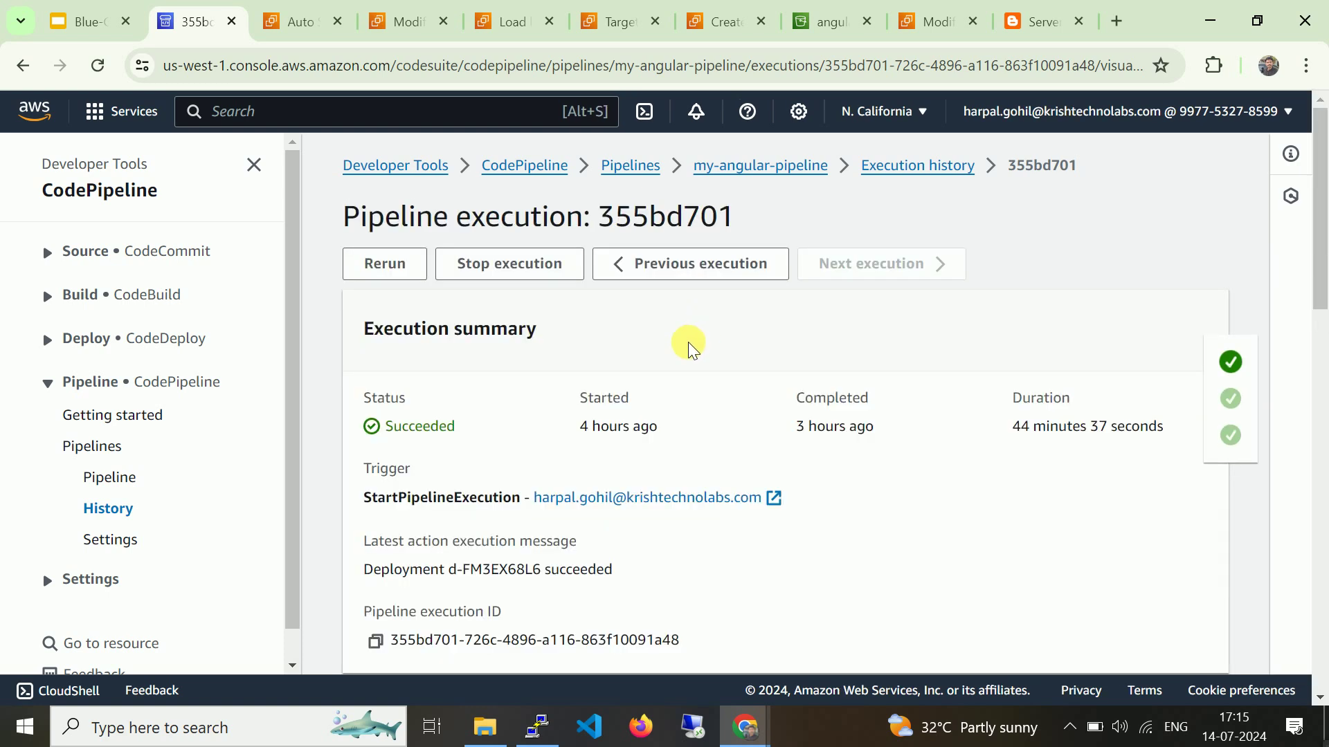
scroll(689, 346, down, 10)
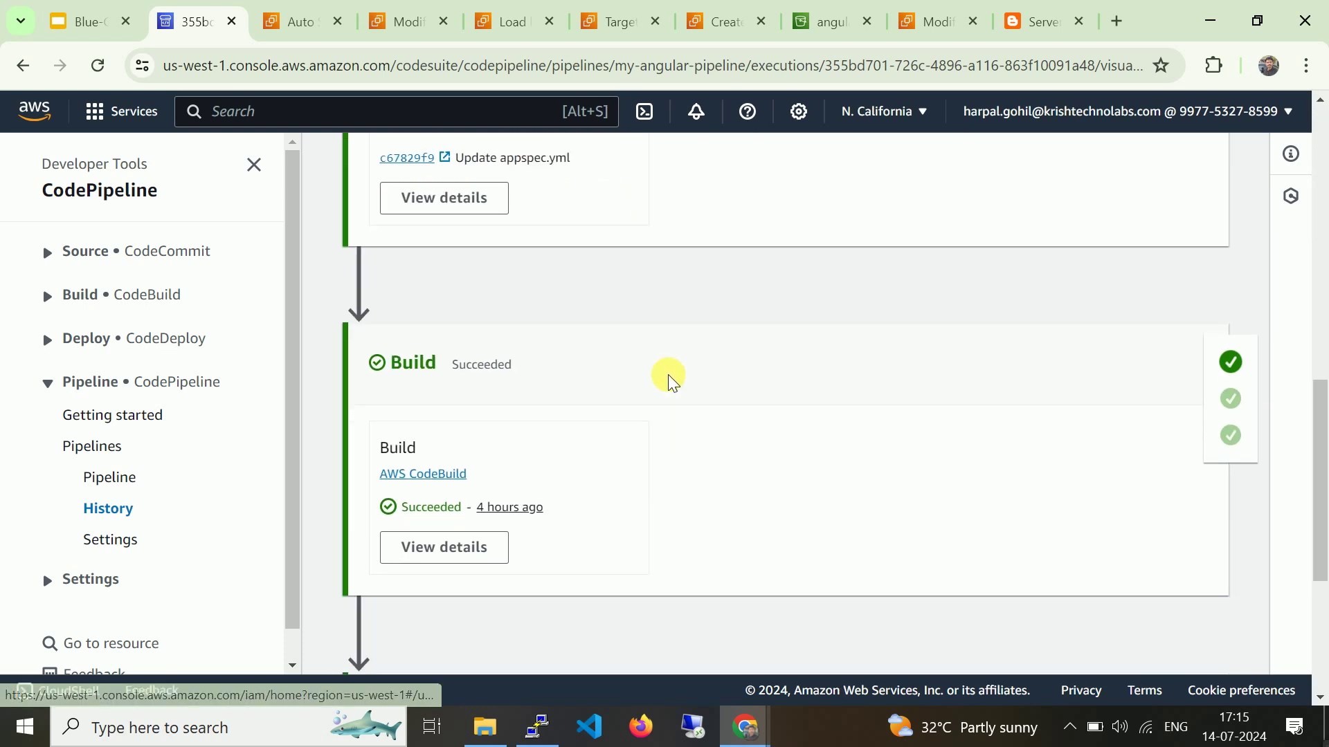
scroll(669, 381, down, 5)
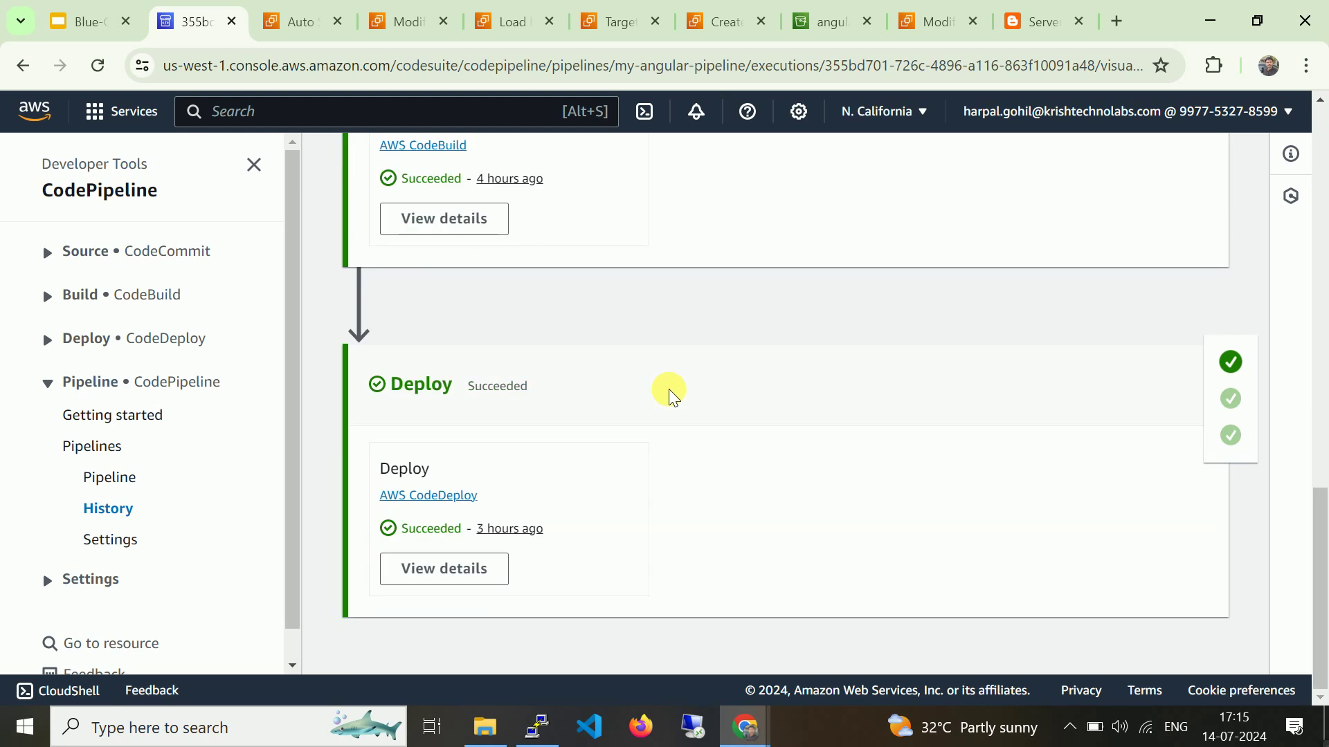
scroll(674, 392, up, 10)
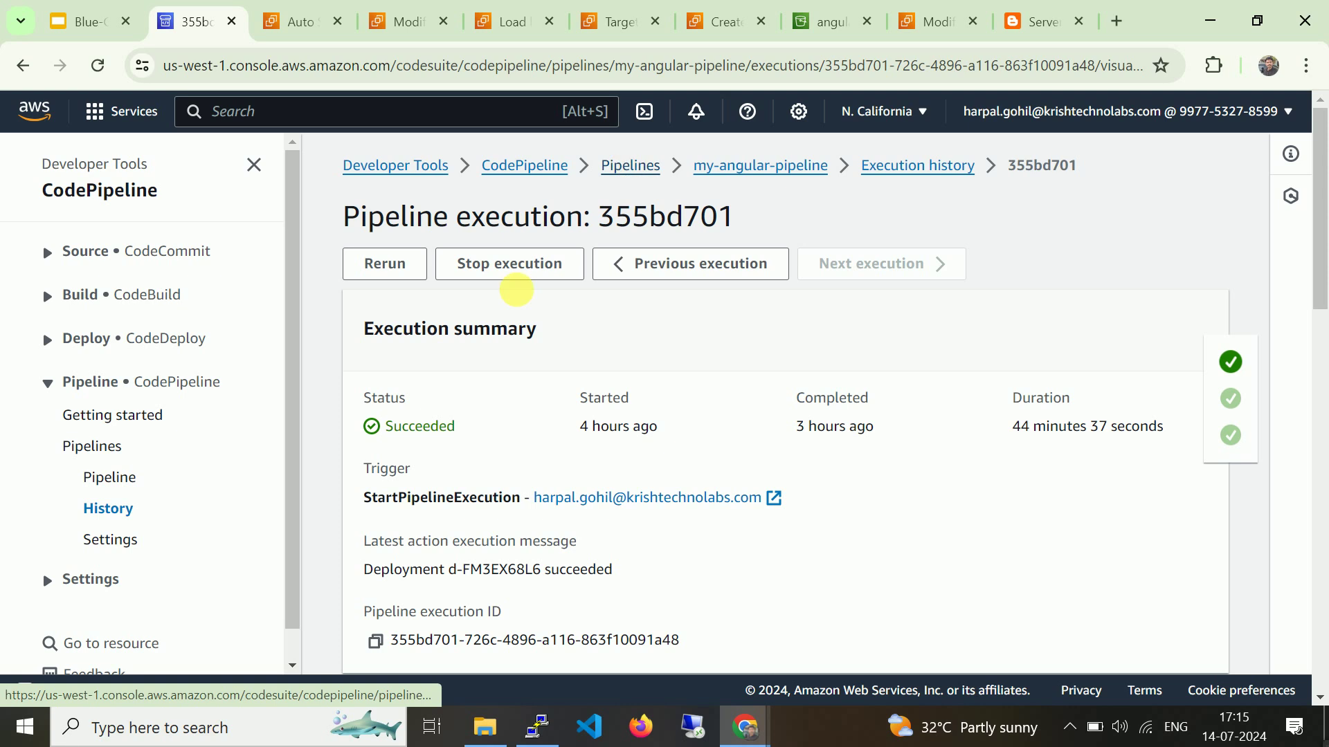
Go back to my-angular-pipeline's execution history and view the details of the most recent execution.
click(631, 165)
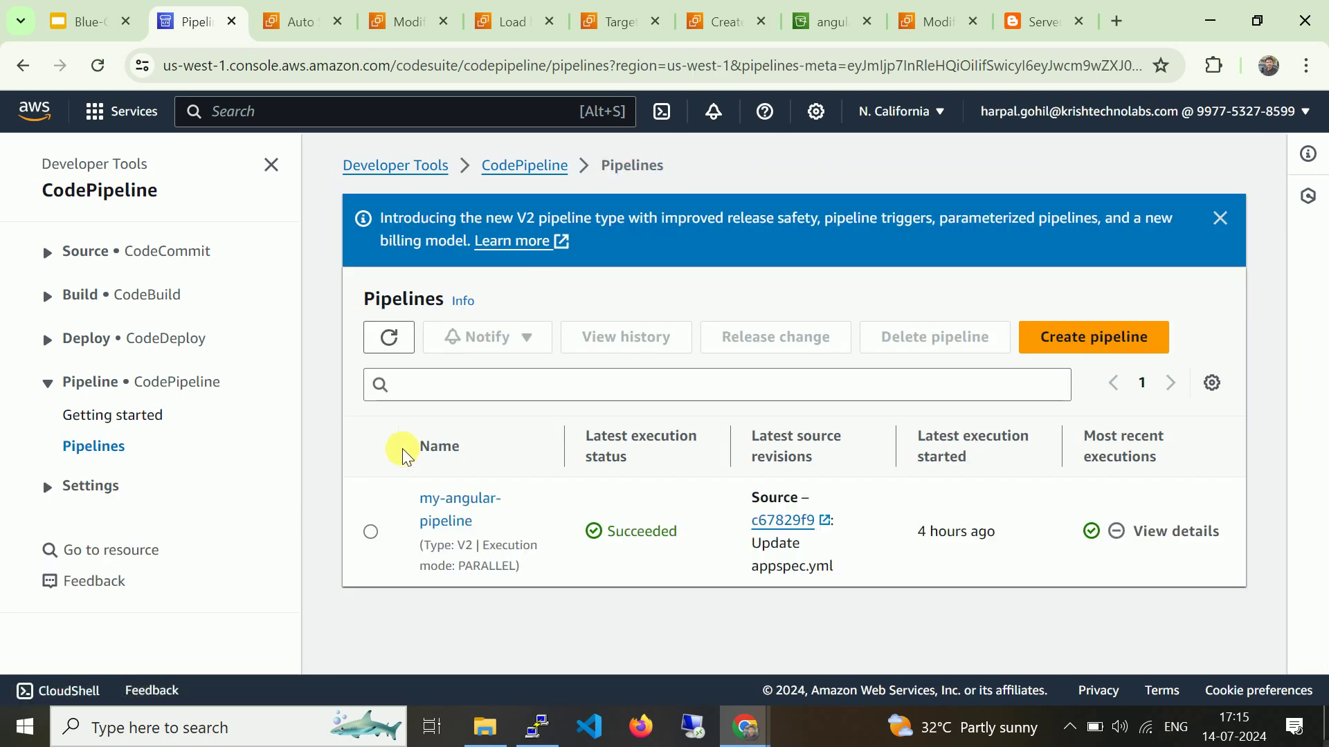
click(369, 531)
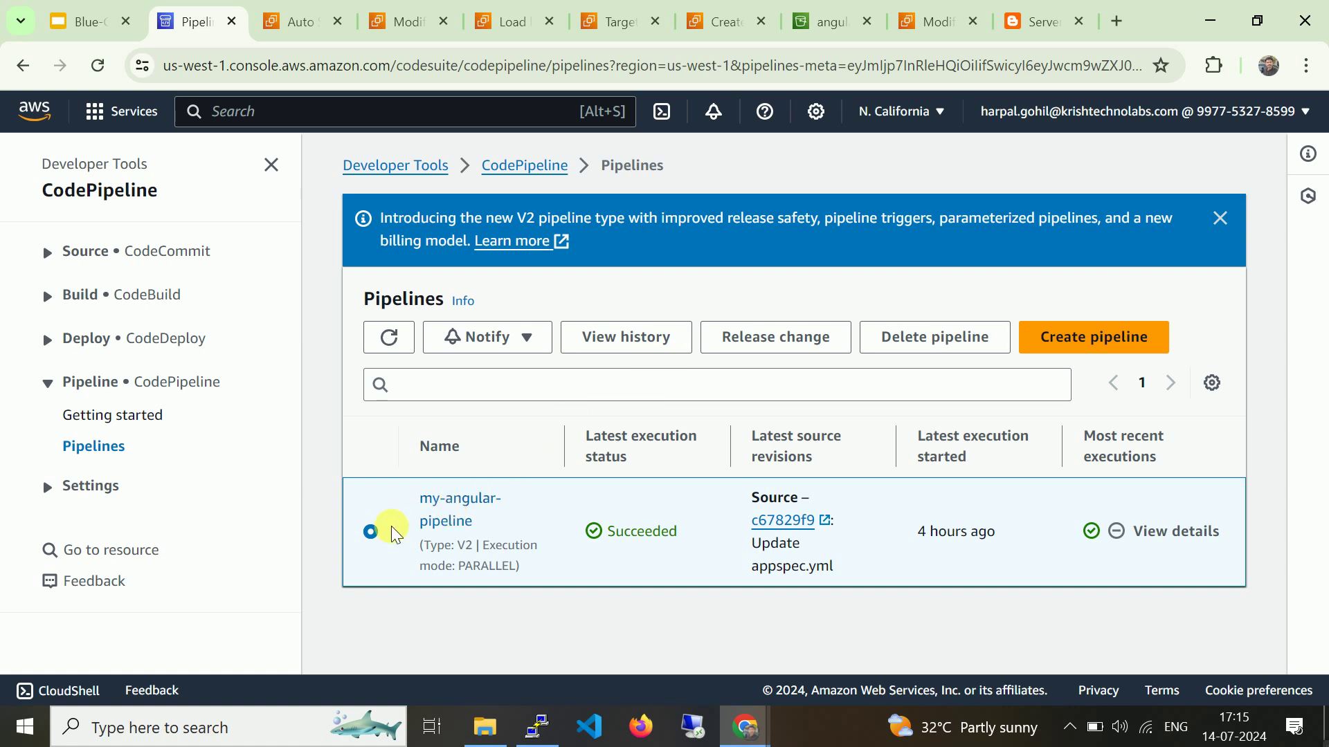
click(464, 512)
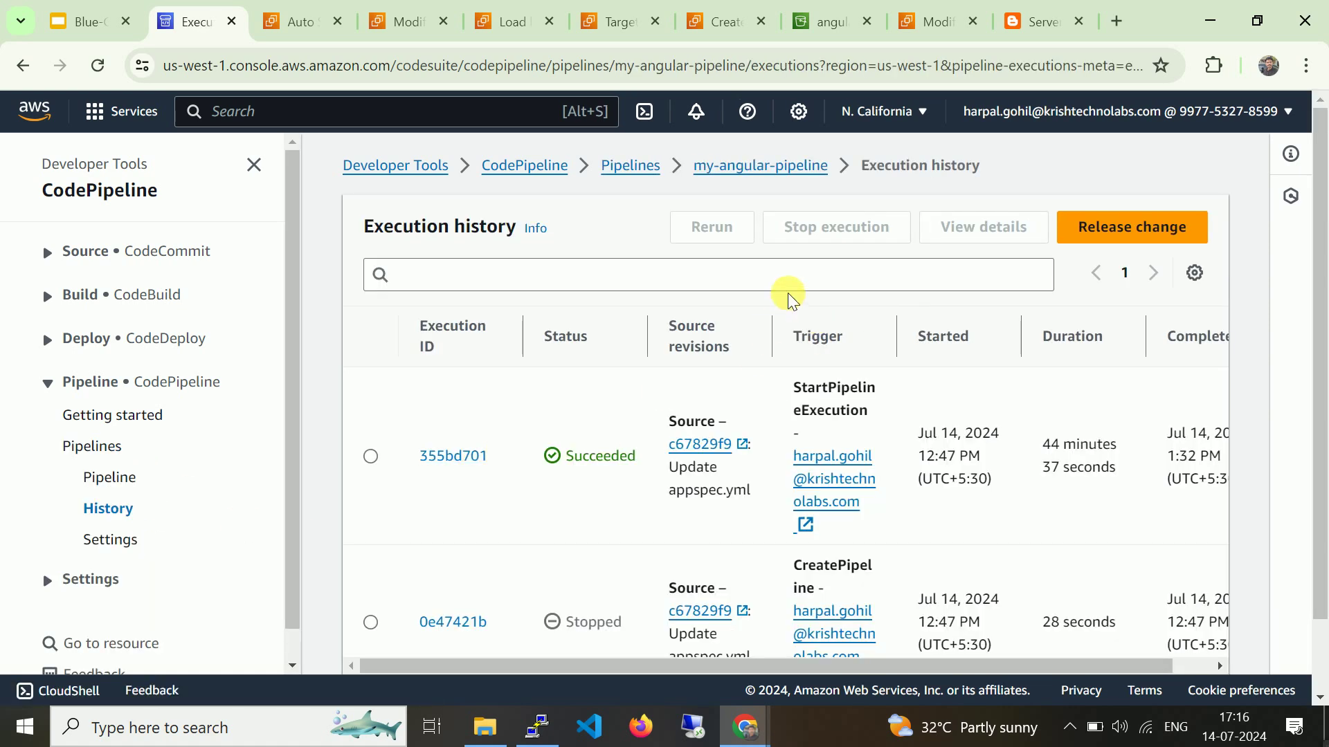
scroll(458, 493, down, 1)
click(371, 374)
scroll(398, 464, up, 1)
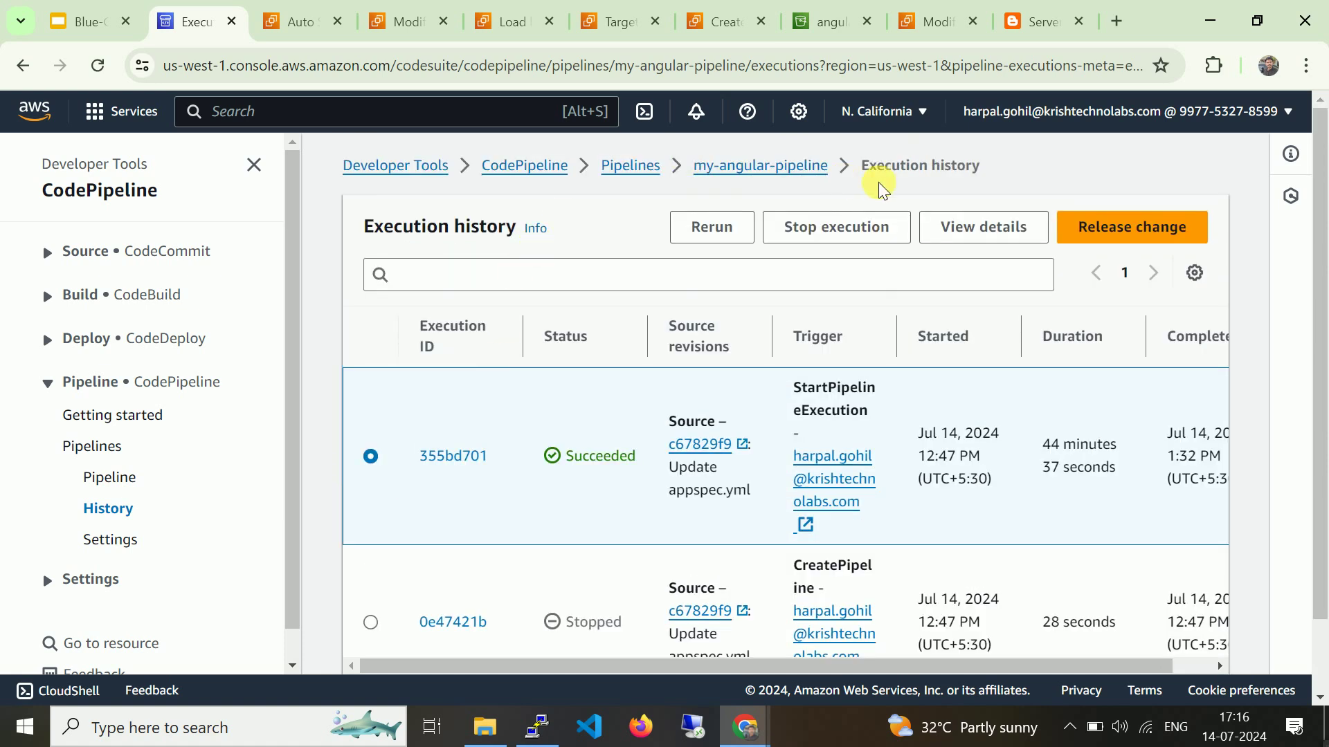
click(944, 227)
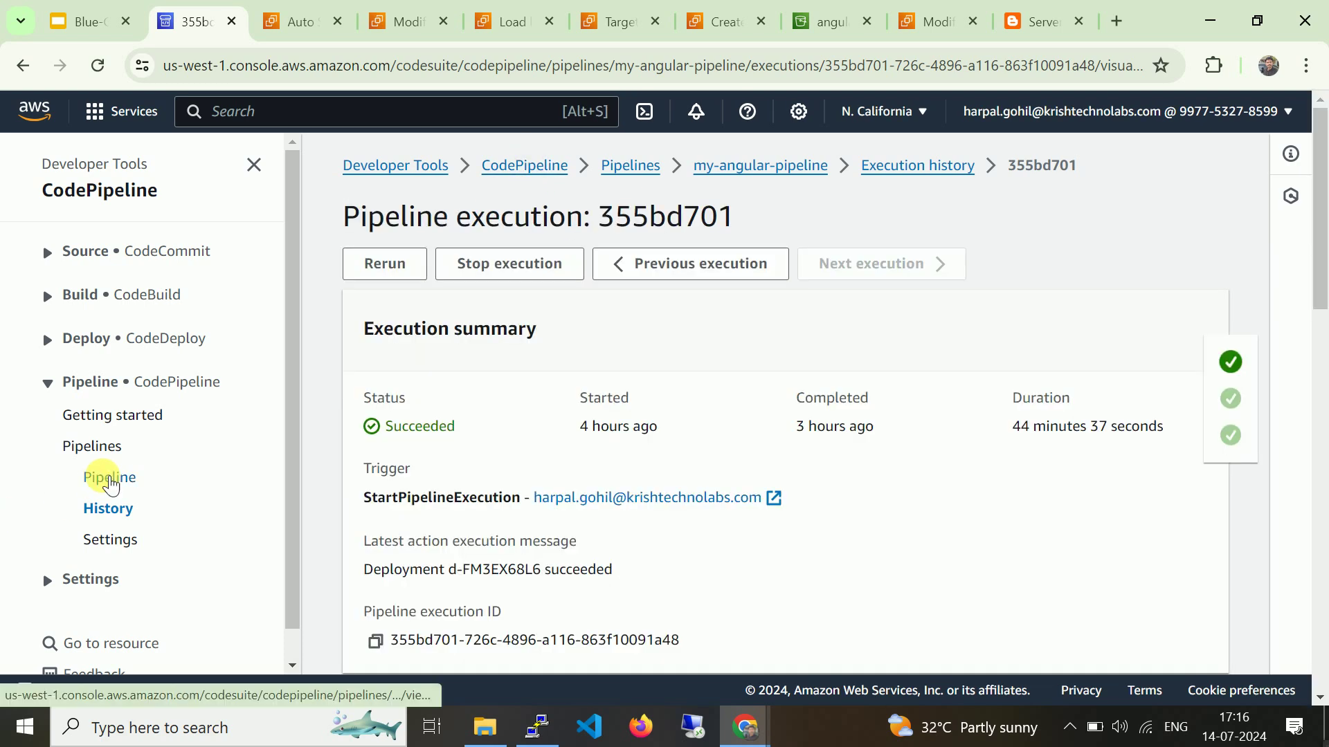
Put my-angular-pipeline into edit mode and open the Deploy stage's AWS CodeDeploy action for editing.
click(107, 477)
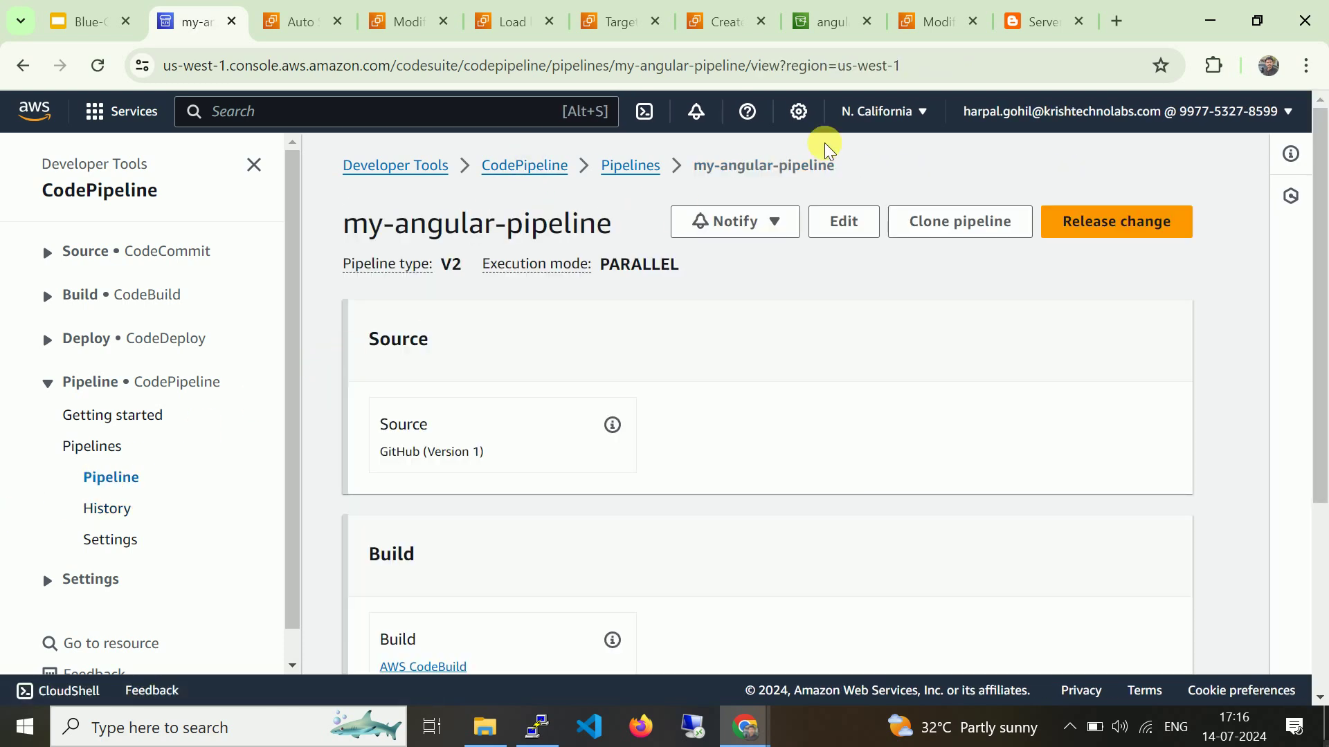
click(827, 220)
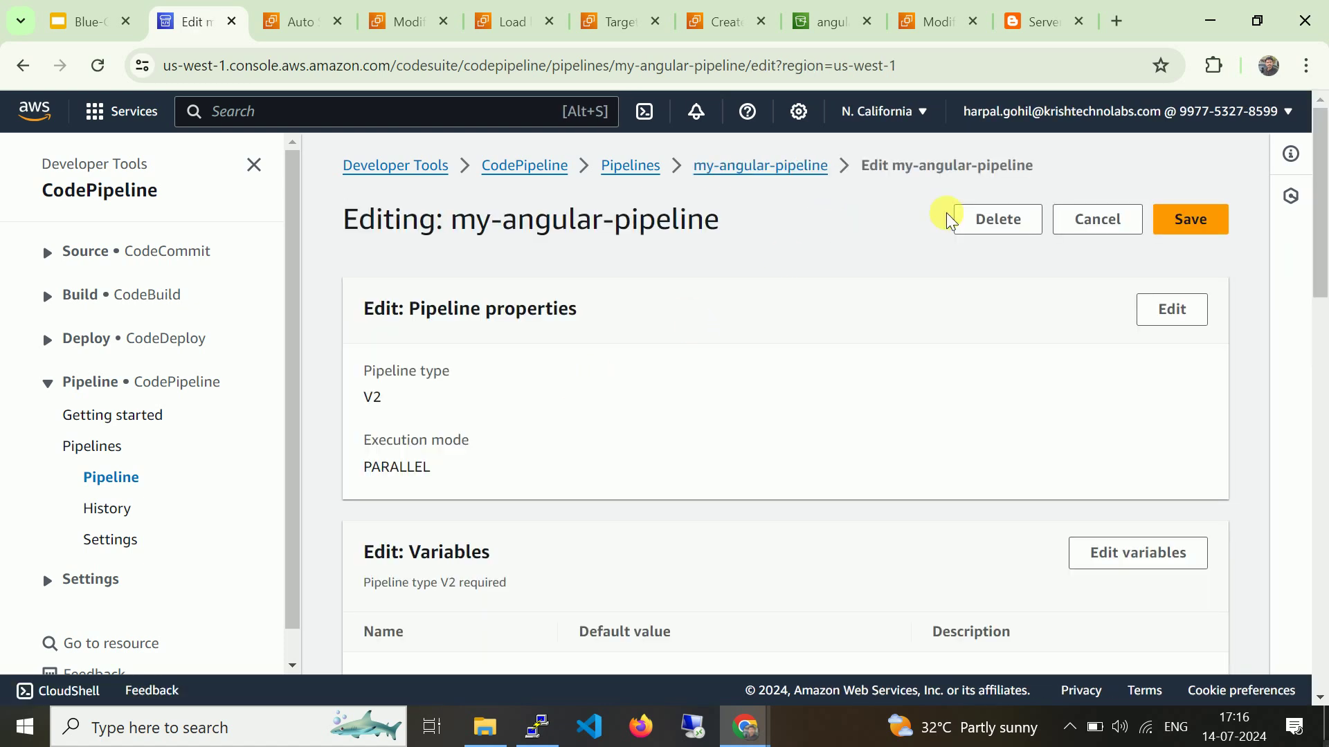
scroll(761, 395, down, 5)
scroll(724, 405, down, 10)
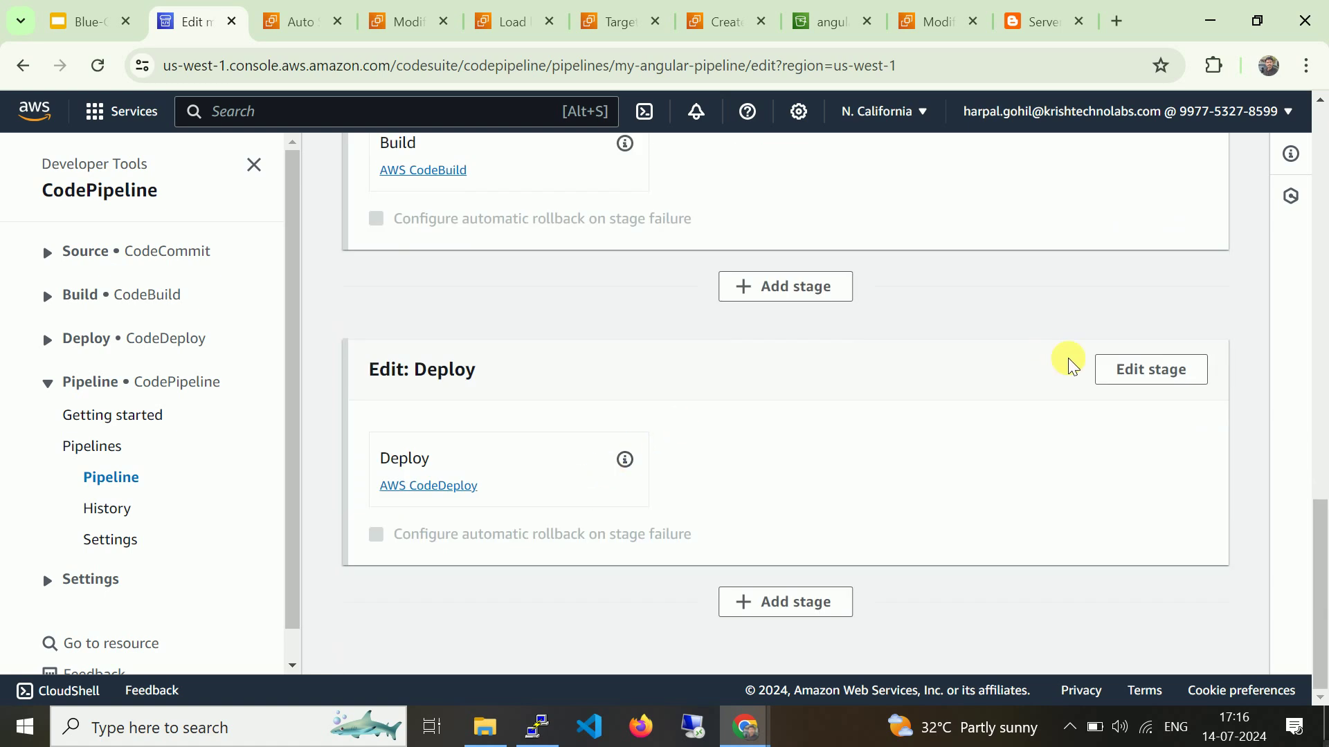
click(1121, 368)
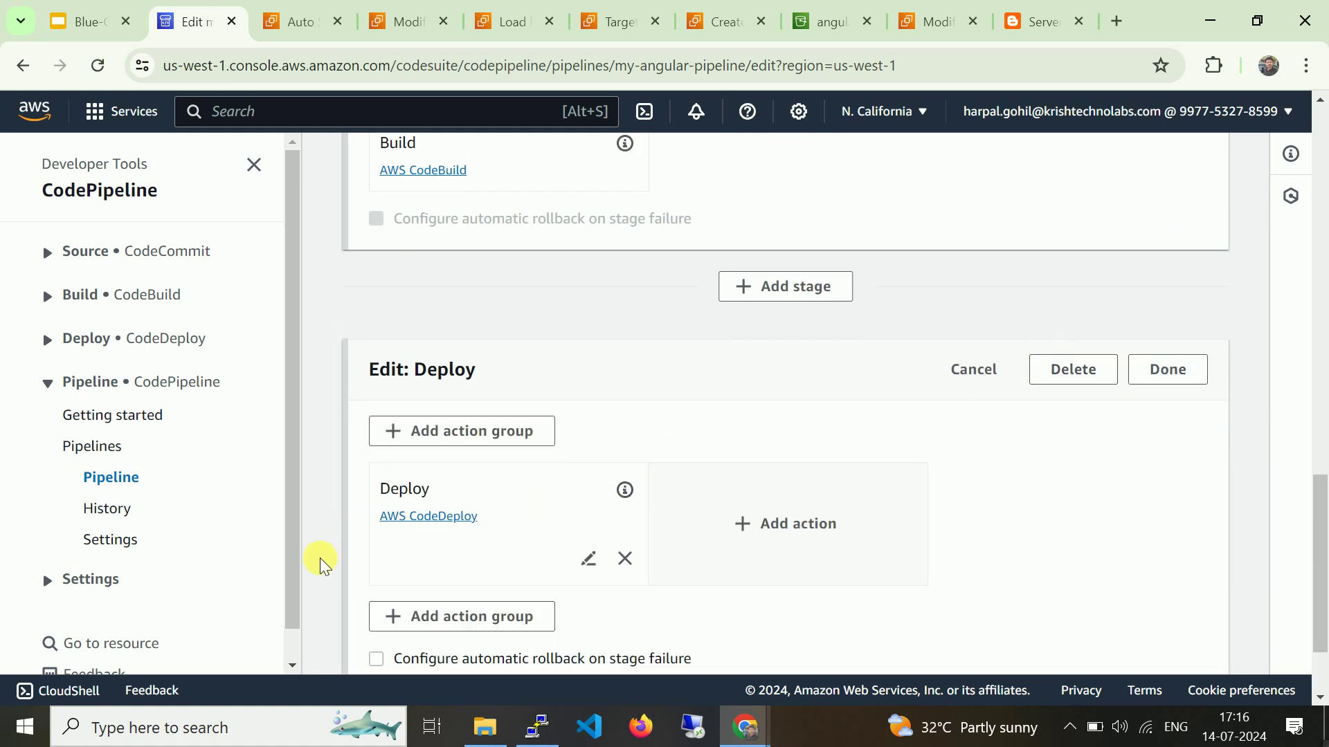
click(588, 562)
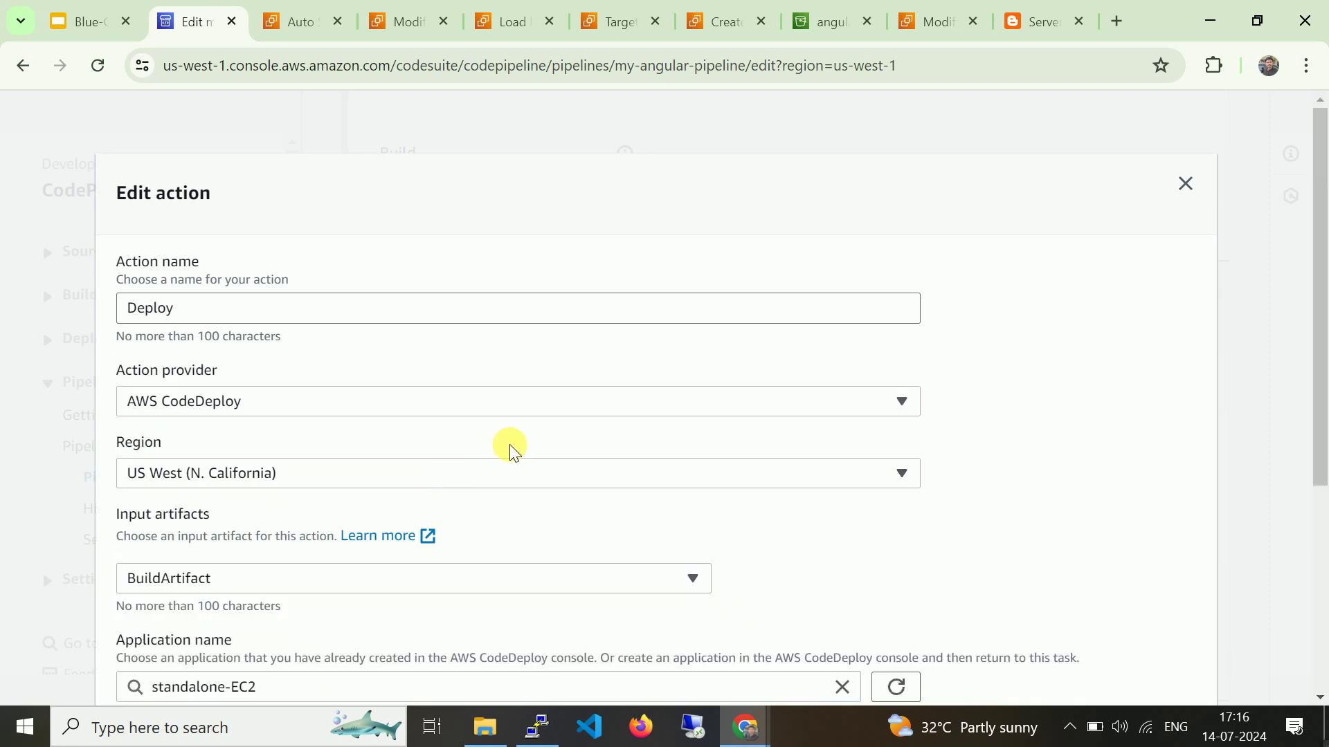
Set the Deploy action's application to Inplaced-deployment-Autoscaling and its deployment group to Inplaced-deployment-auto-scaling-deployment-group.
scroll(511, 457, down, 3)
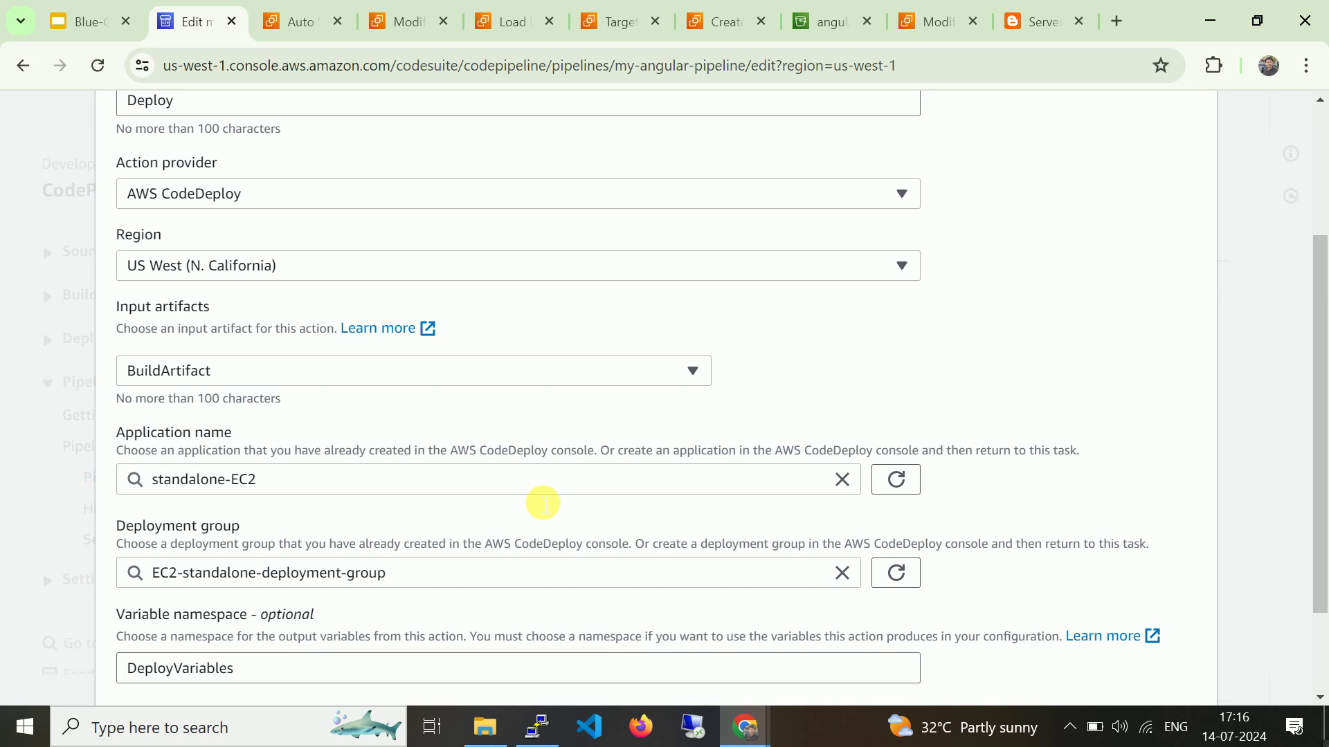
click(842, 480)
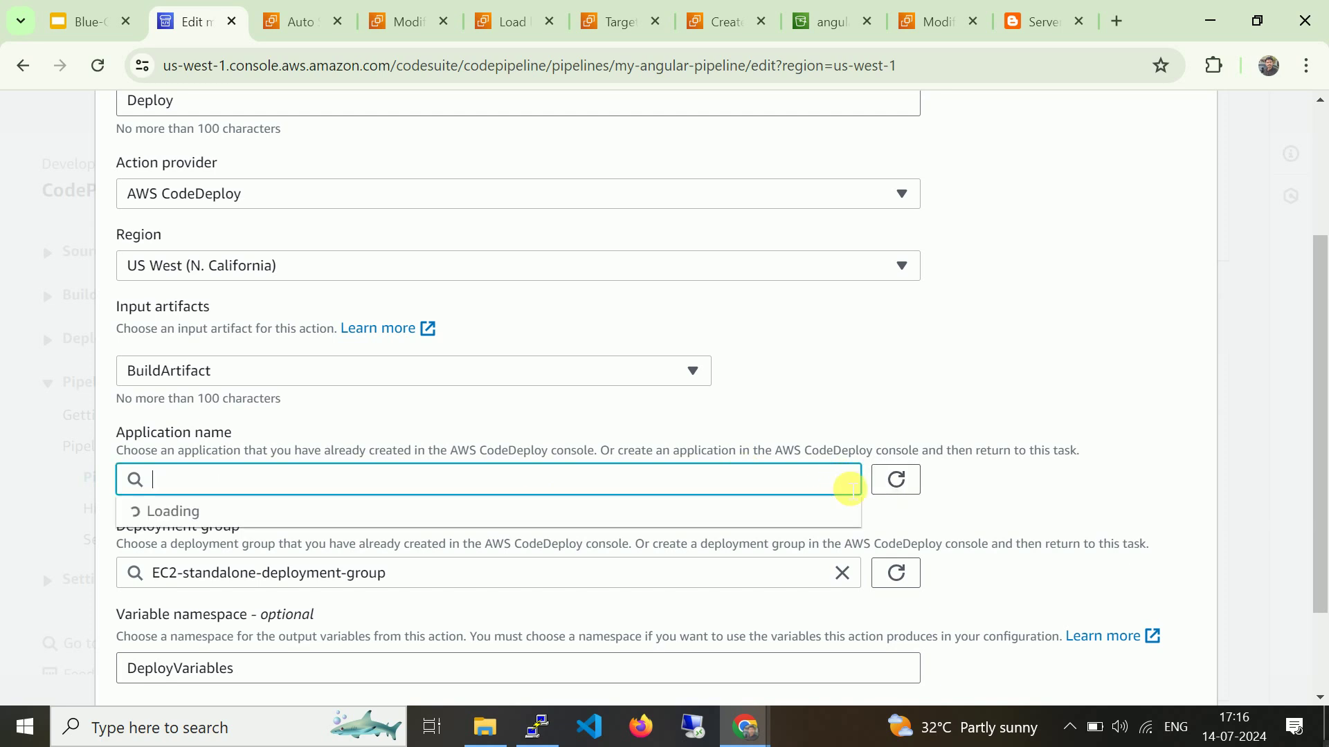
click(842, 573)
click(723, 487)
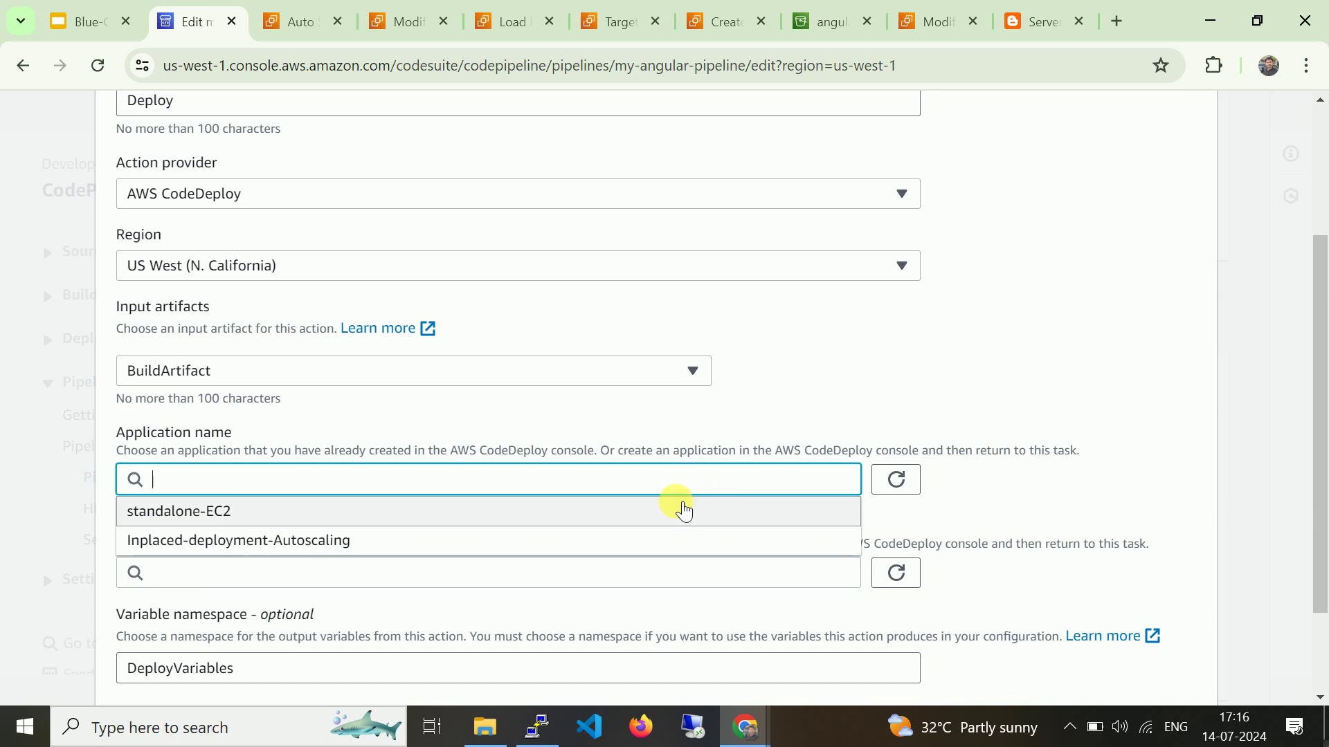
click(579, 541)
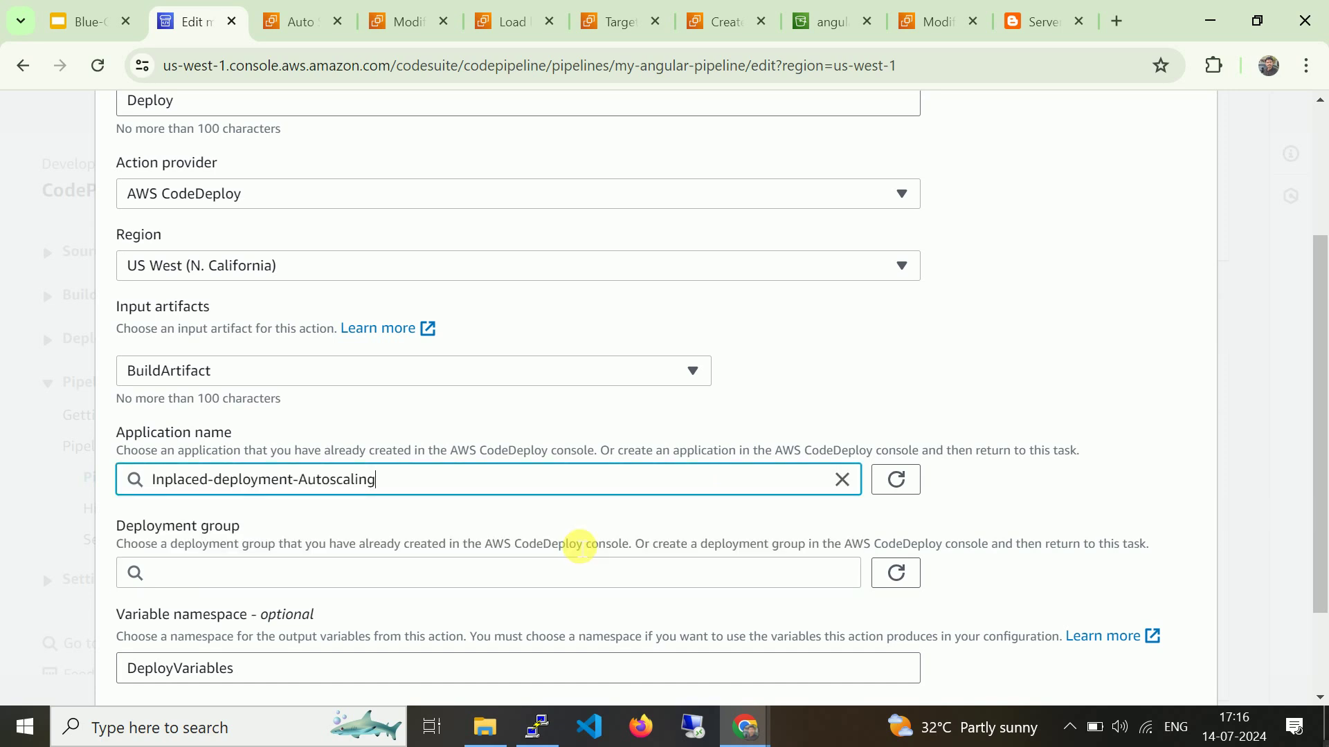
click(552, 575)
click(475, 607)
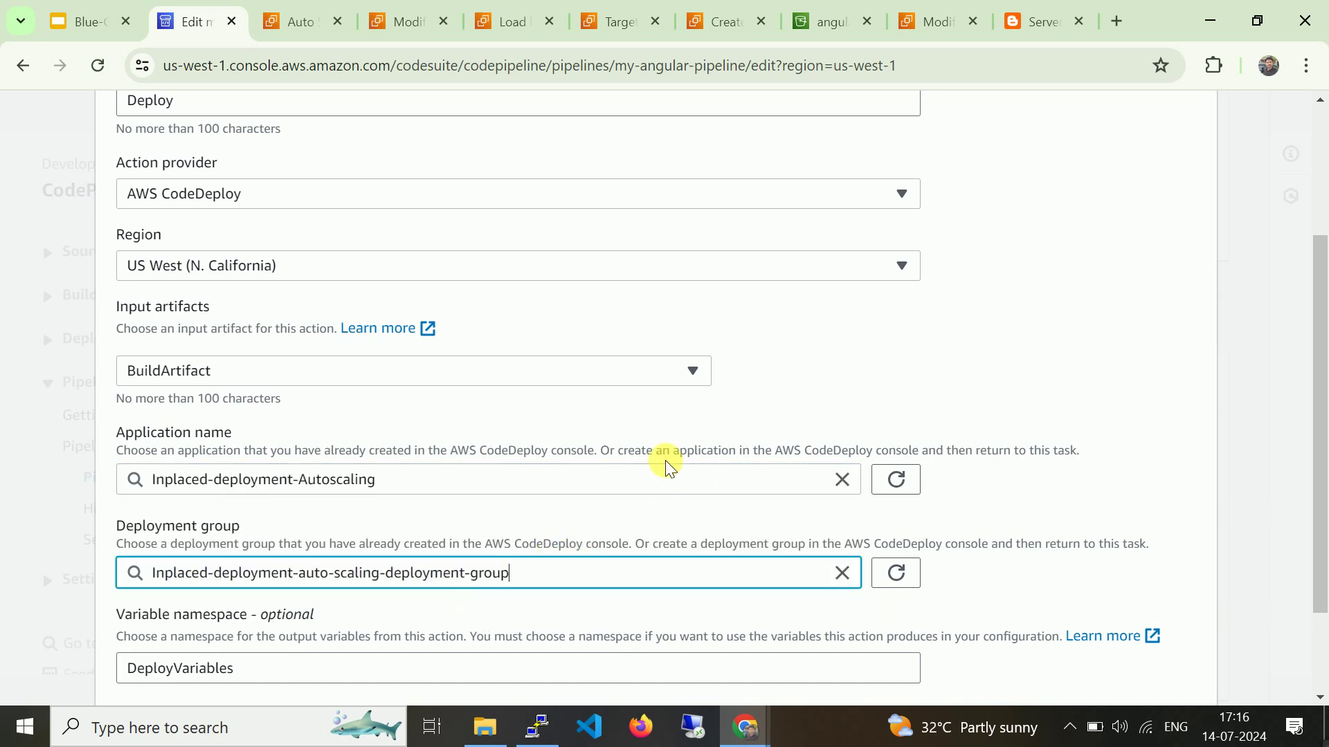
scroll(666, 460, down, 2)
click(1186, 633)
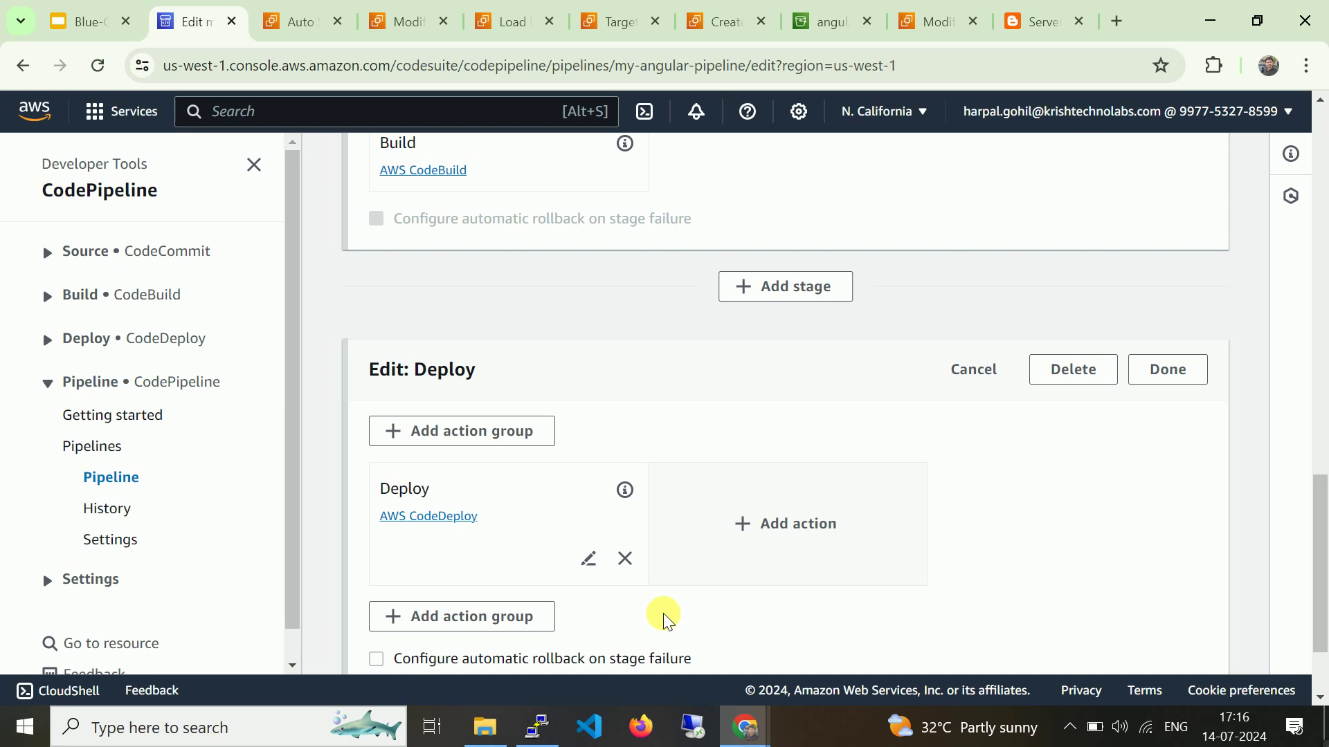
Finish editing the Deploy stage and save the changes to my-angular-pipeline.
click(1170, 368)
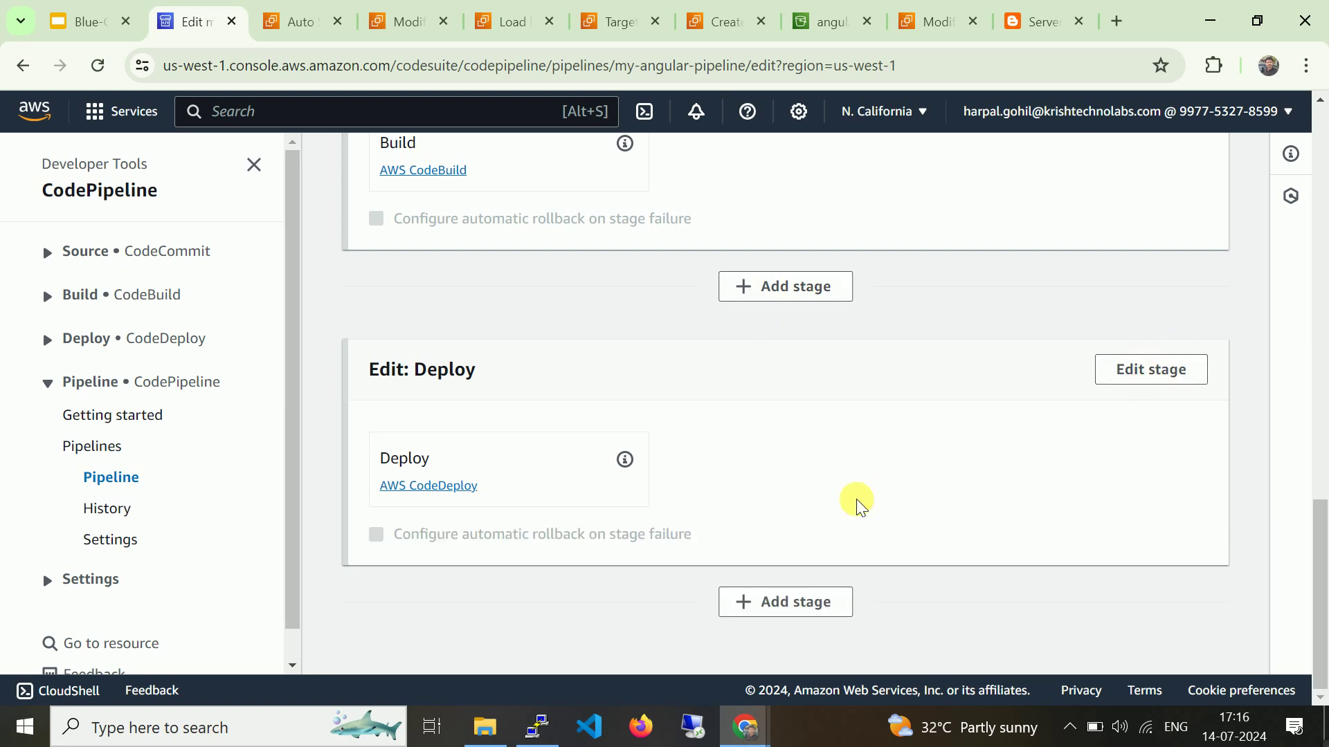
key(Home)
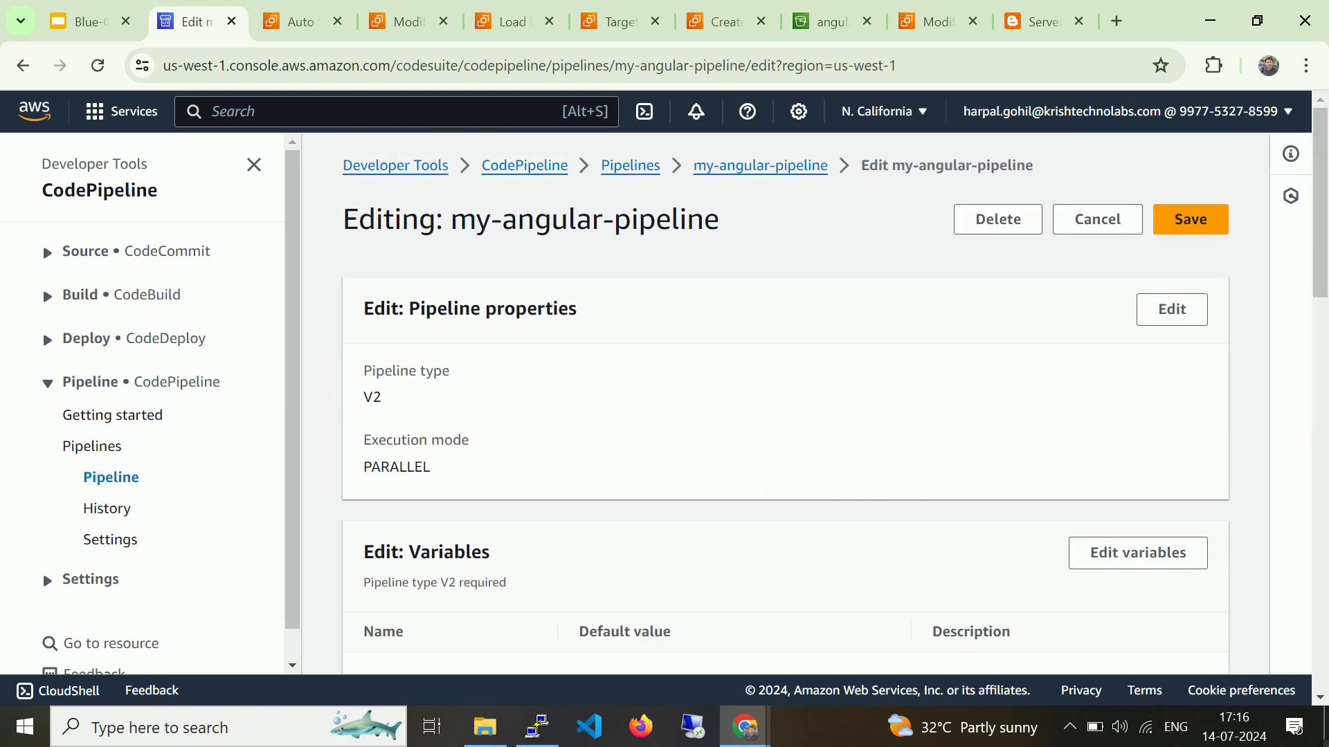
click(1189, 220)
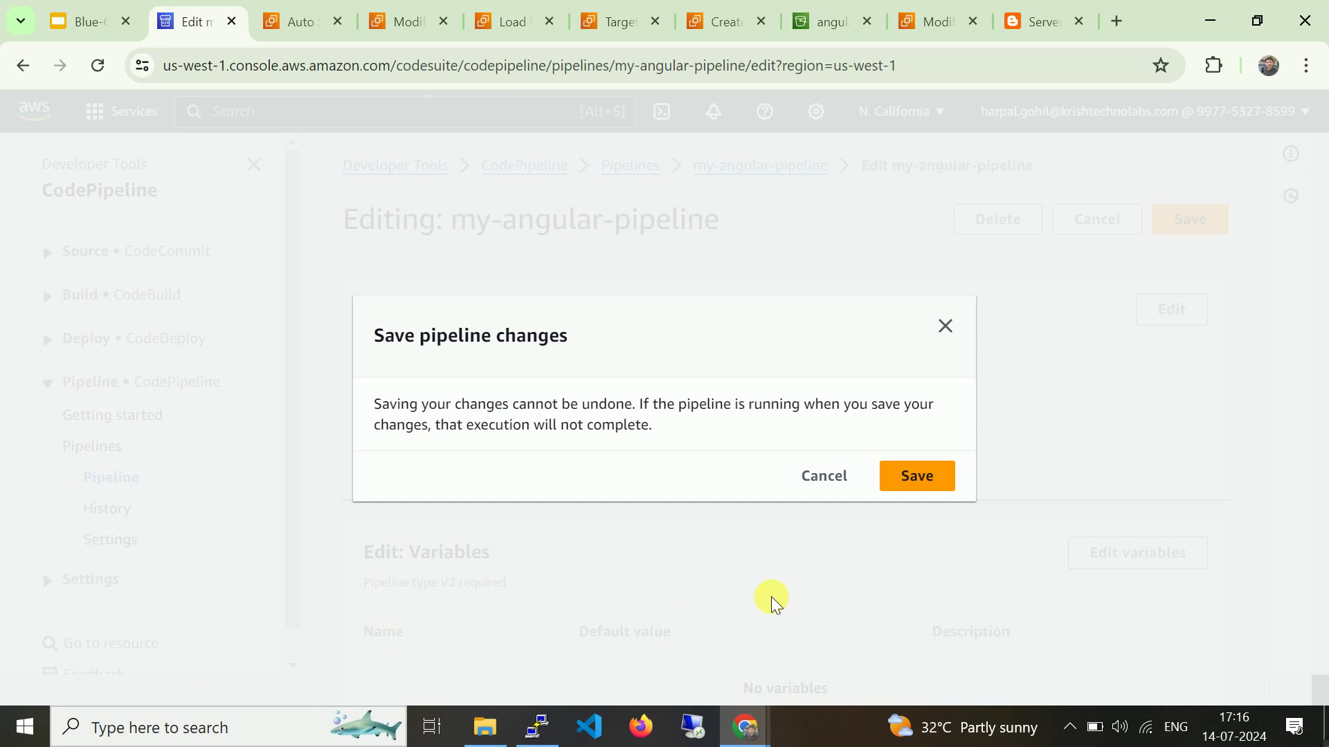
click(920, 476)
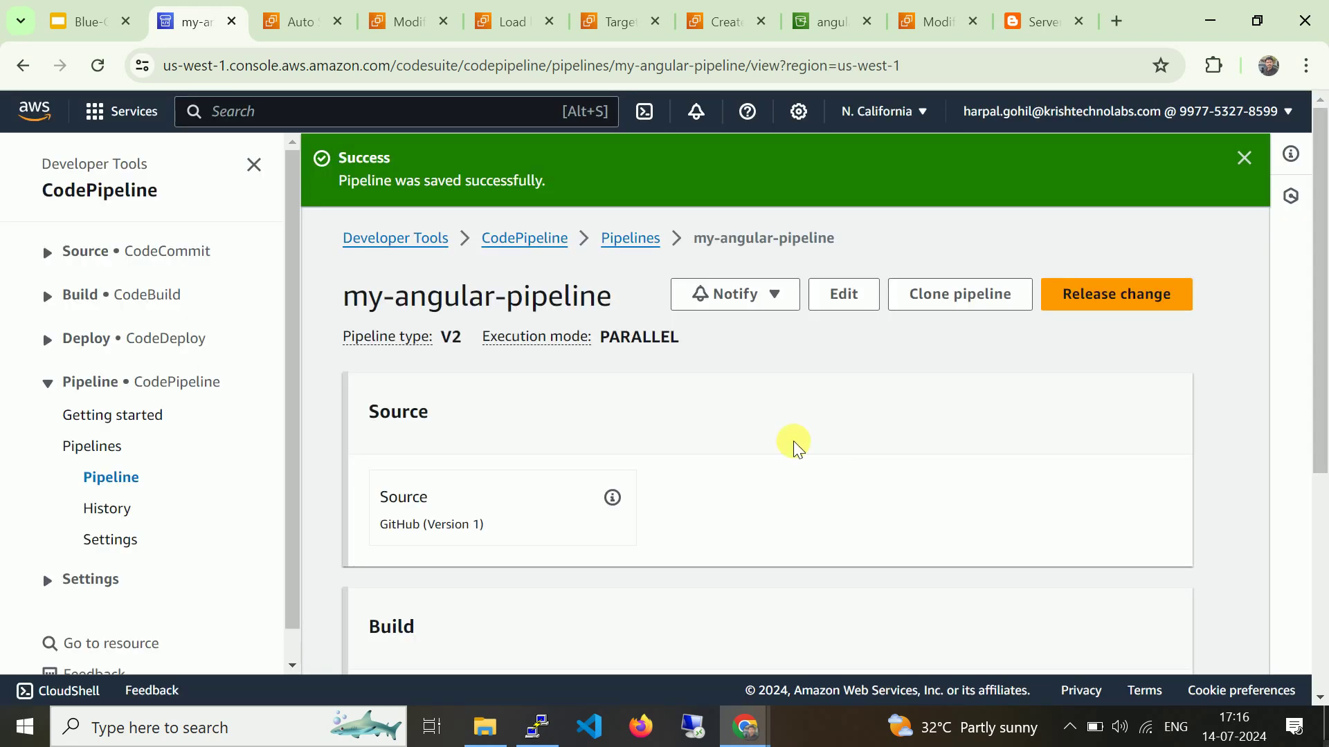
Return to the list of all pipelines and refresh it to check my-angular-pipeline's latest execution status.
click(632, 238)
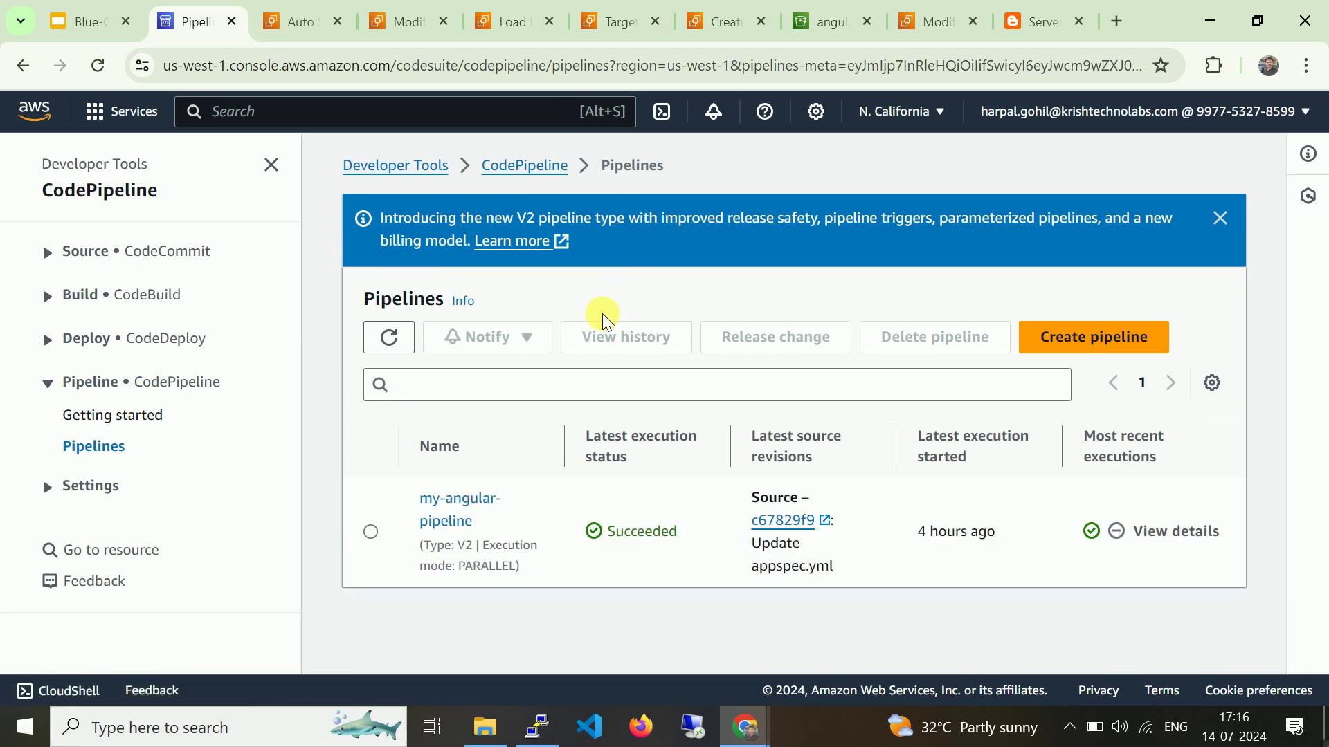
click(391, 339)
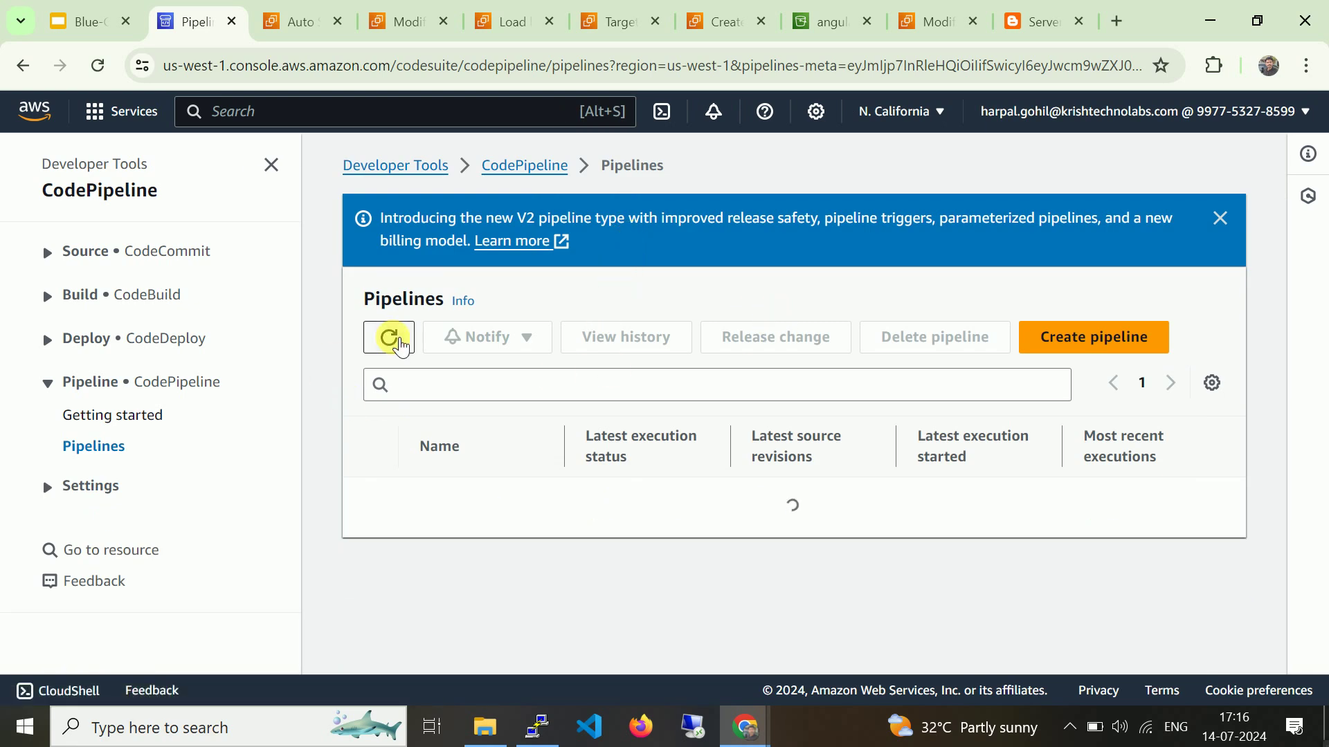
click(400, 344)
click(400, 345)
click(402, 346)
Copy the DNS name of the my-angular-autoscaling-group-1 load balancer from its details.
click(533, 10)
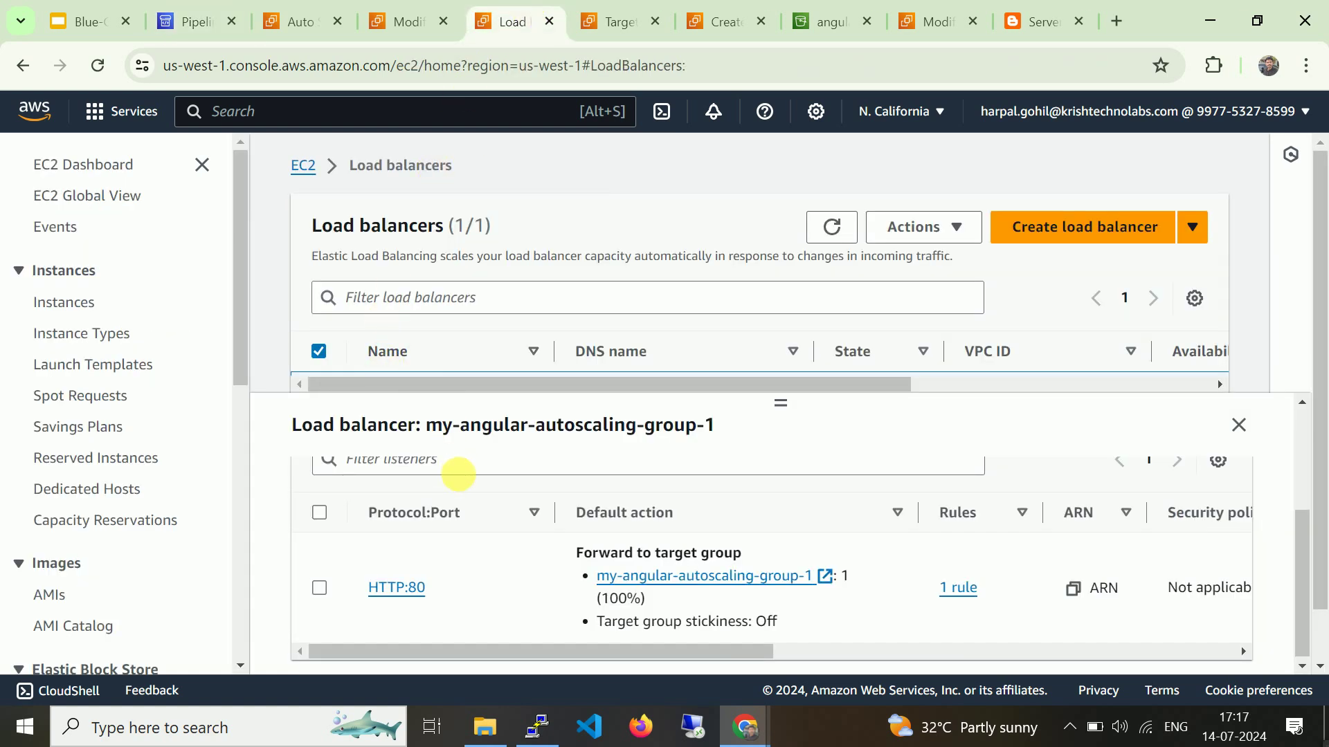
scroll(458, 474, up, 3)
click(361, 488)
scroll(682, 503, down, 3)
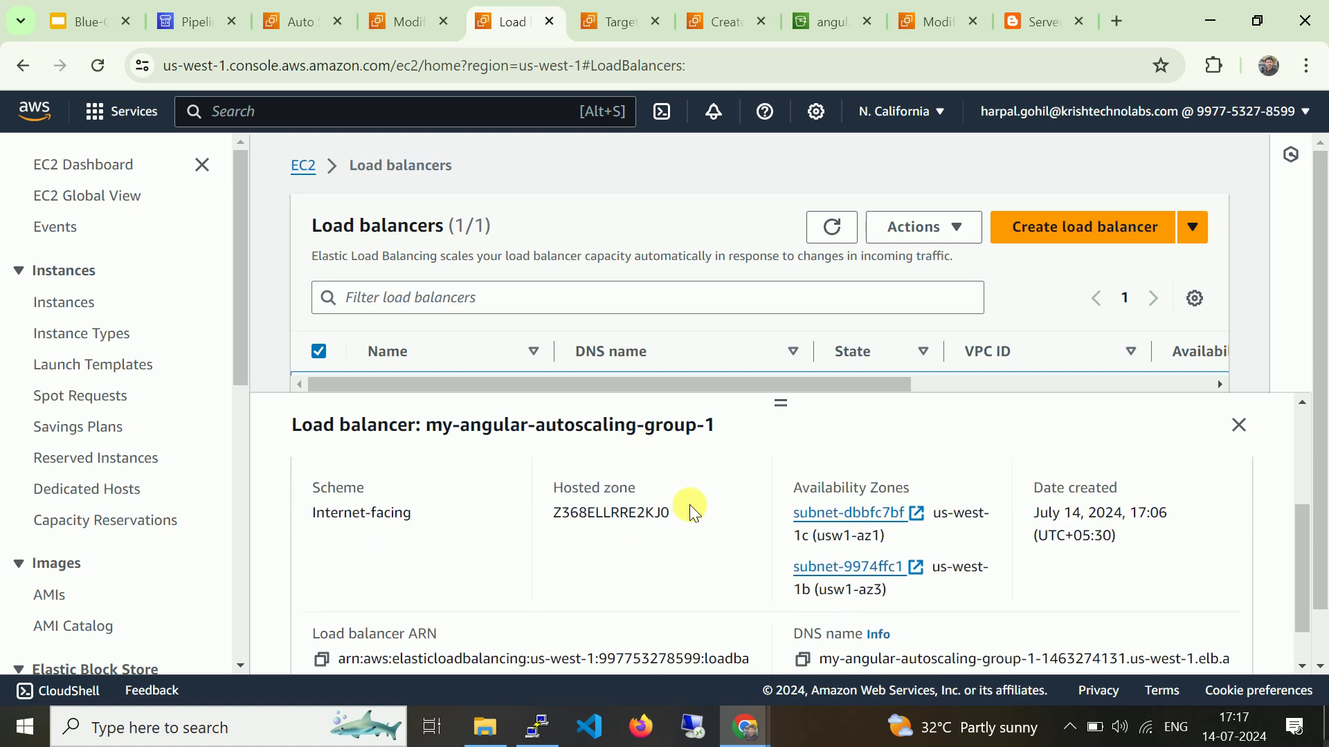
click(803, 659)
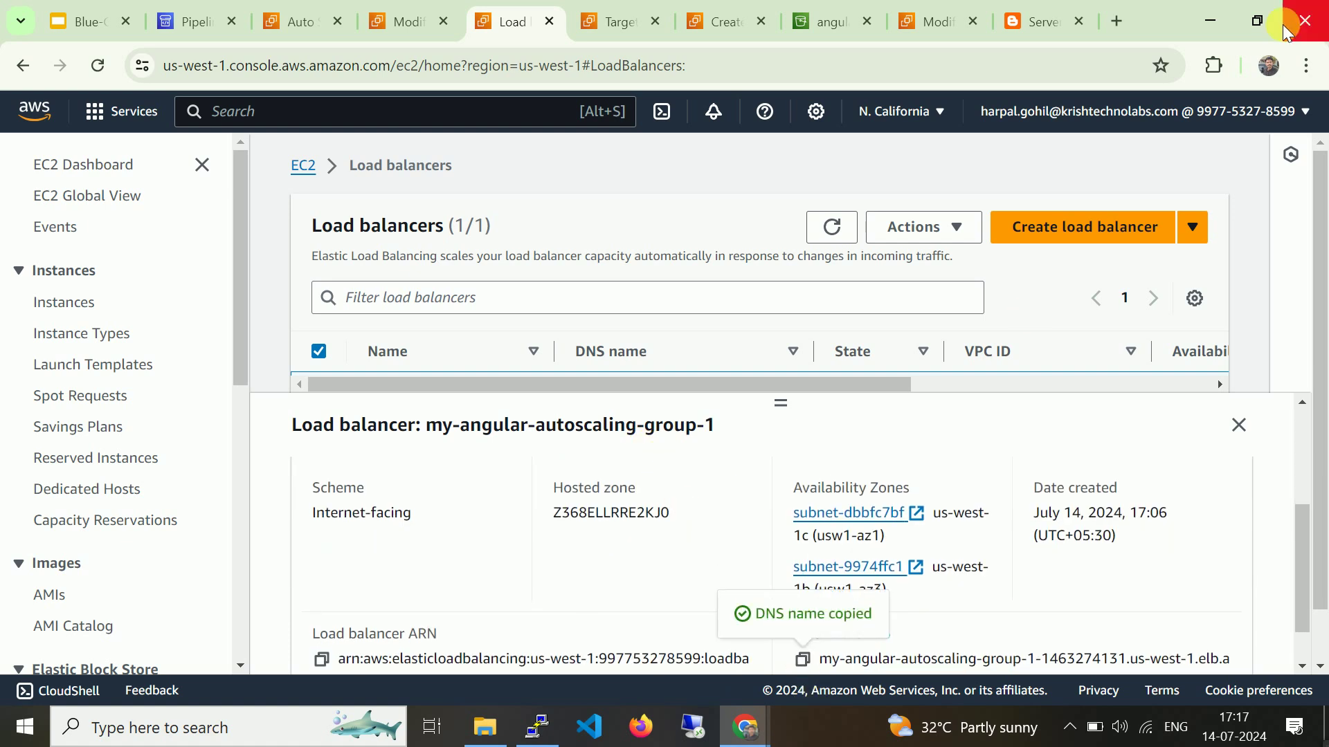
Load the copied load balancer DNS name in a new incognito window and shrink that window over the AWS console.
click(1306, 65)
click(1169, 164)
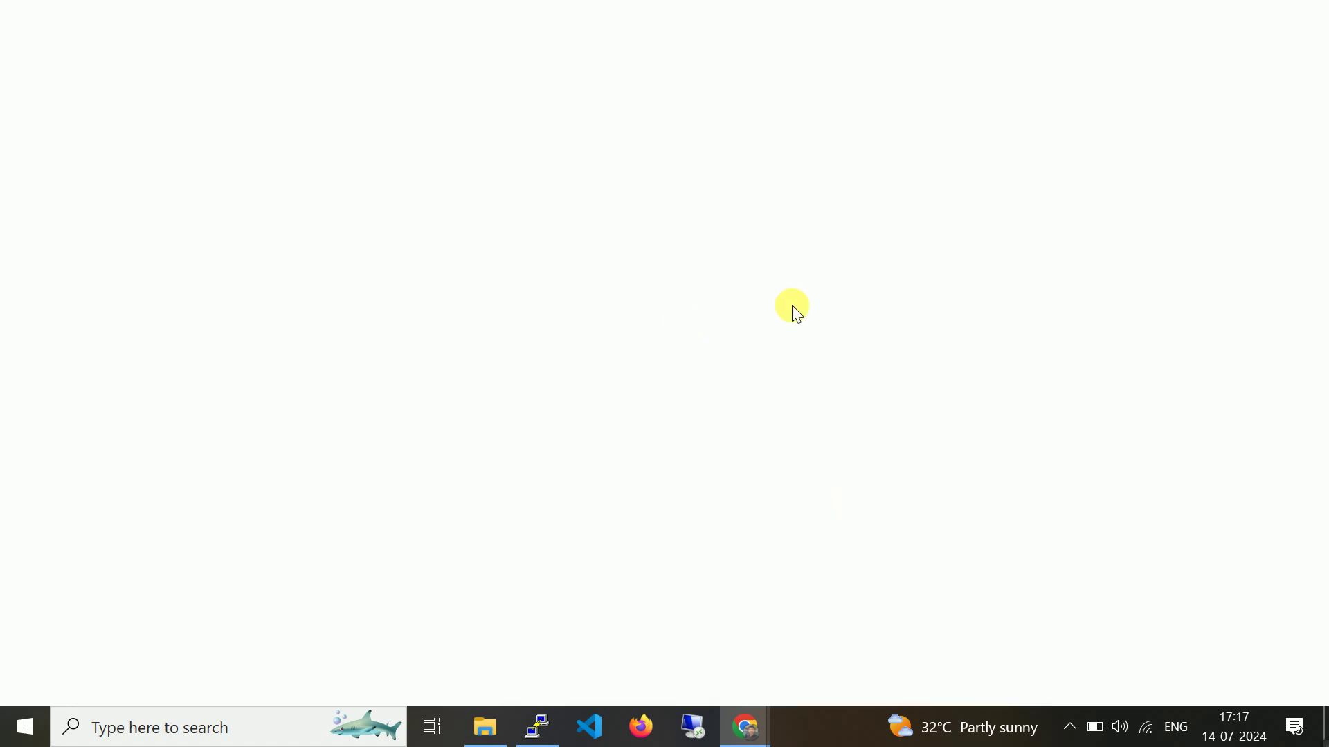
key(ctrl+v)
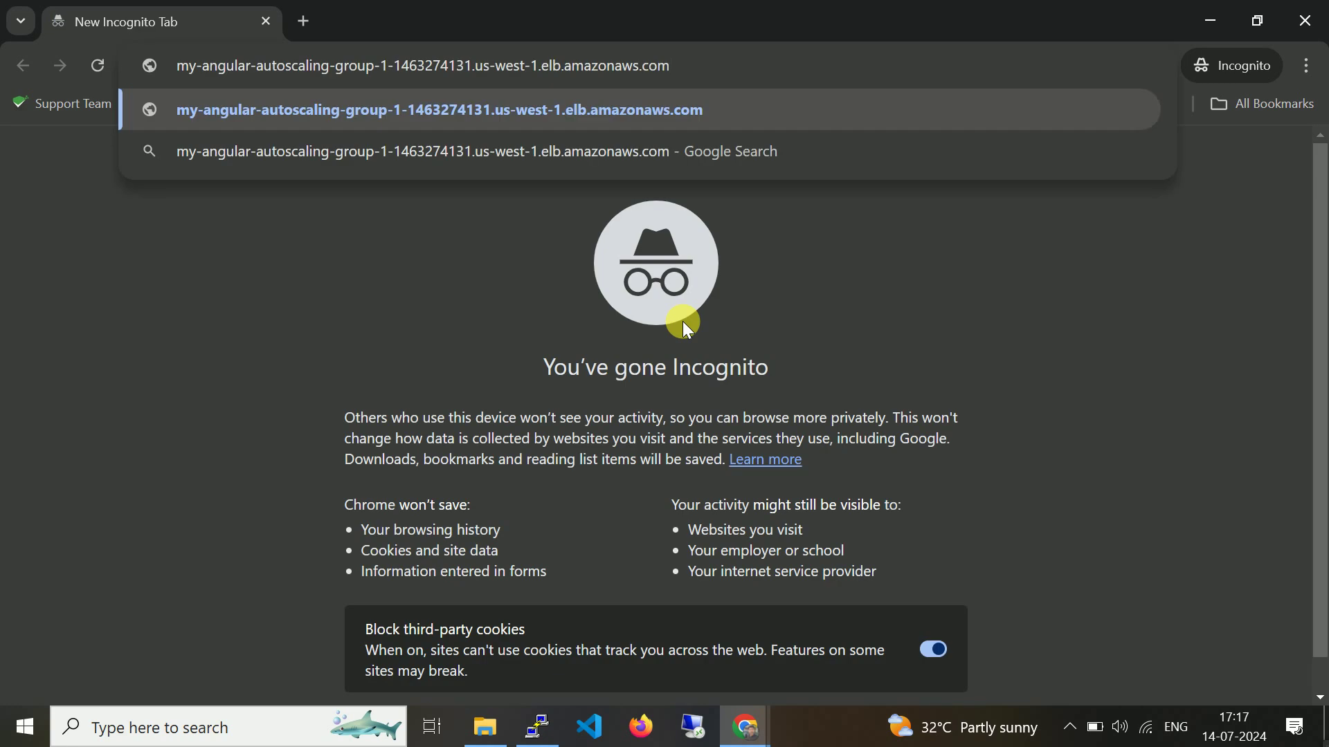
key(Return)
drag(650, 11, 791, 142)
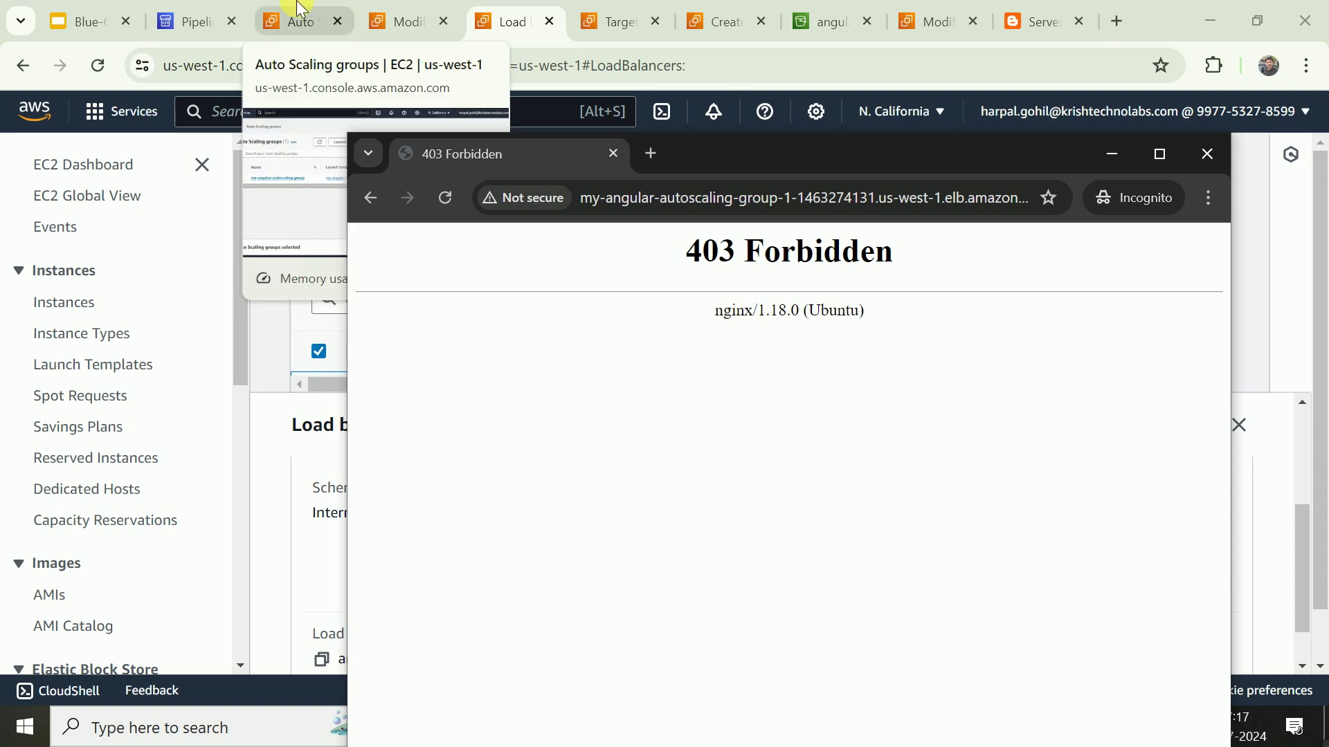
Release a change for my-angular-pipeline from the CodePipeline pipelines list and confirm the release.
click(434, 8)
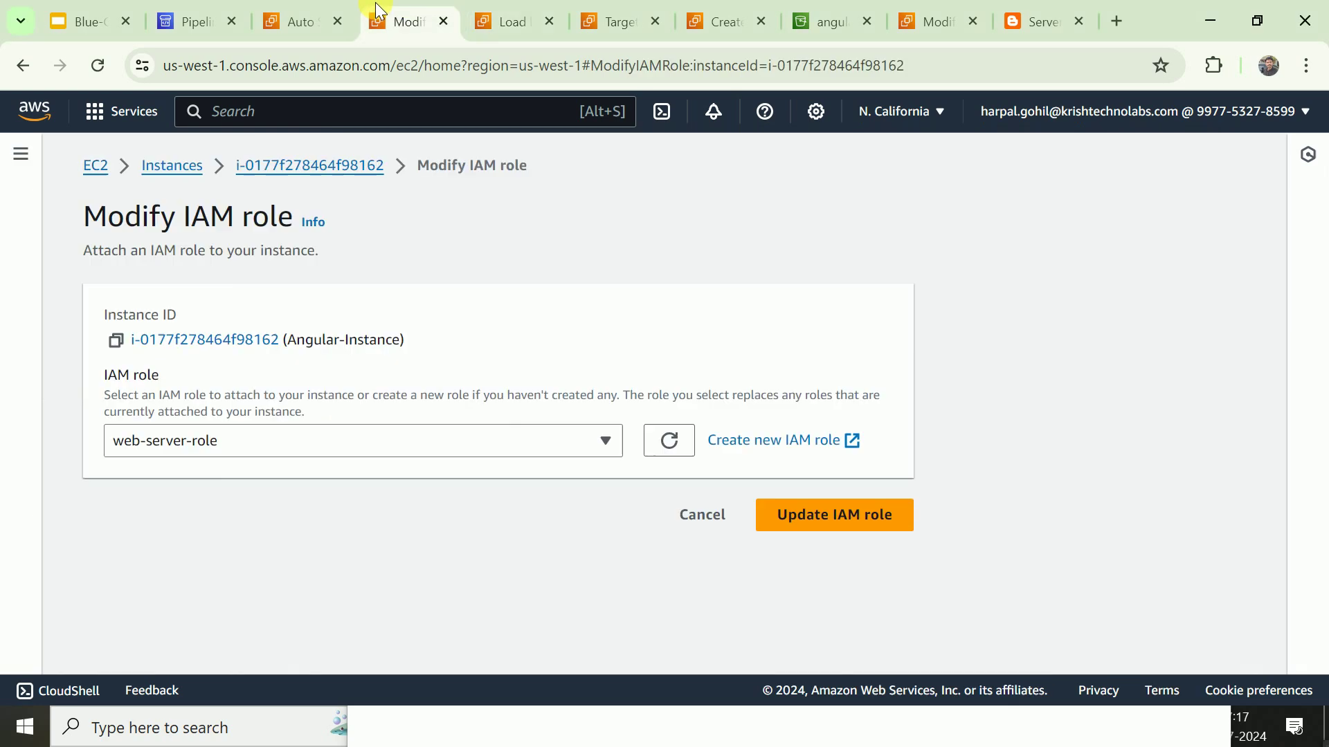
click(305, 10)
click(211, 23)
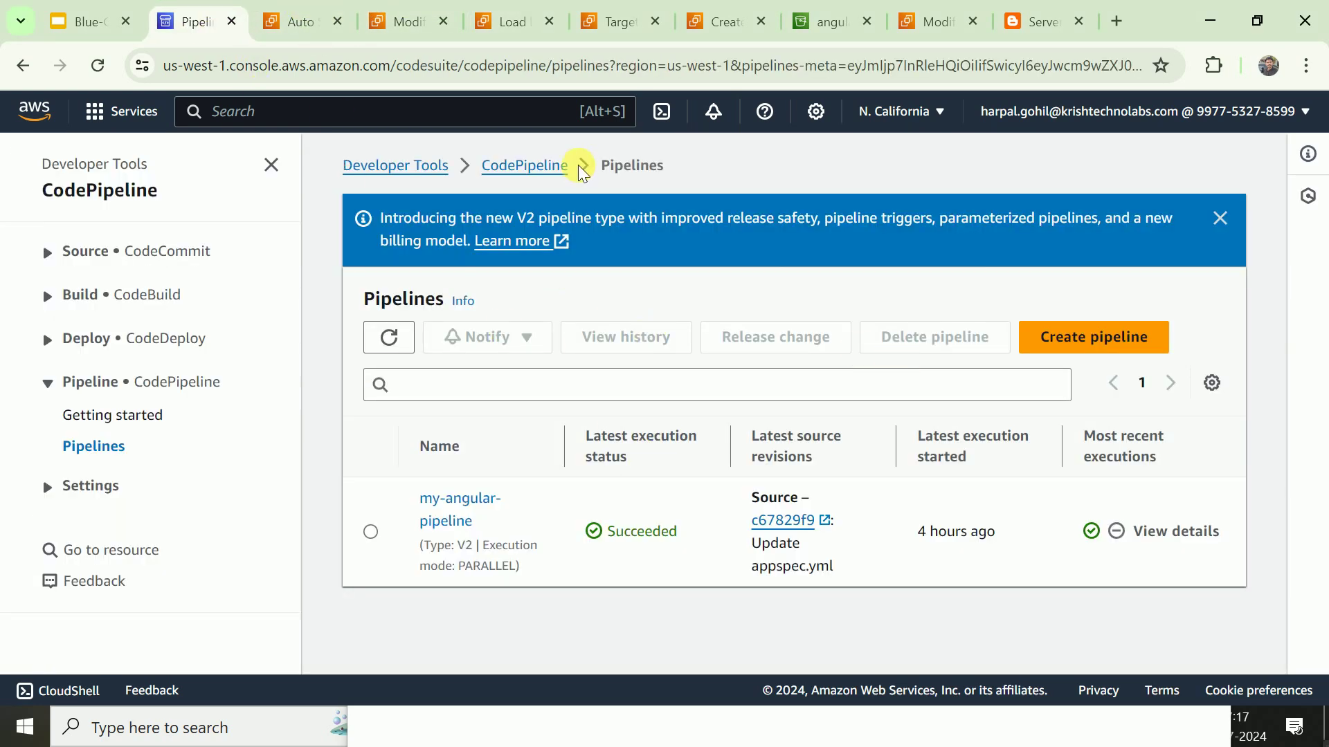
click(551, 169)
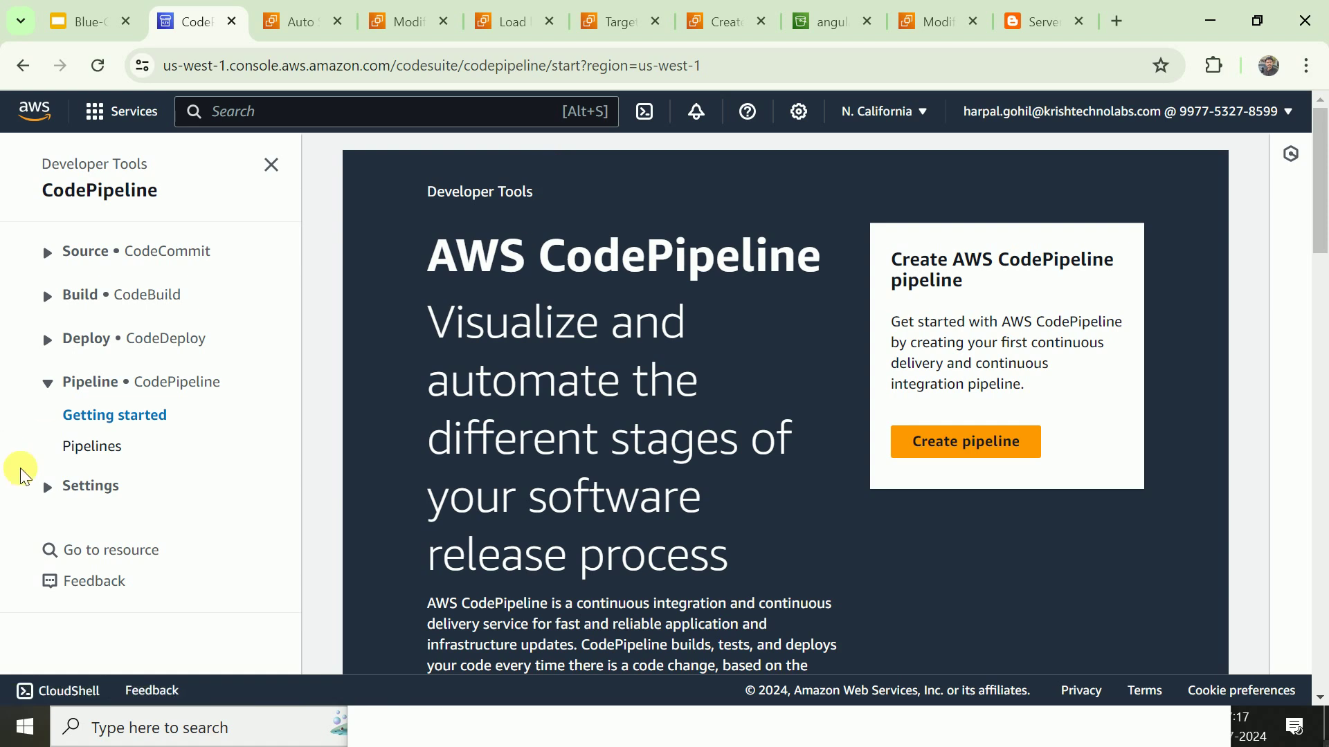
click(100, 447)
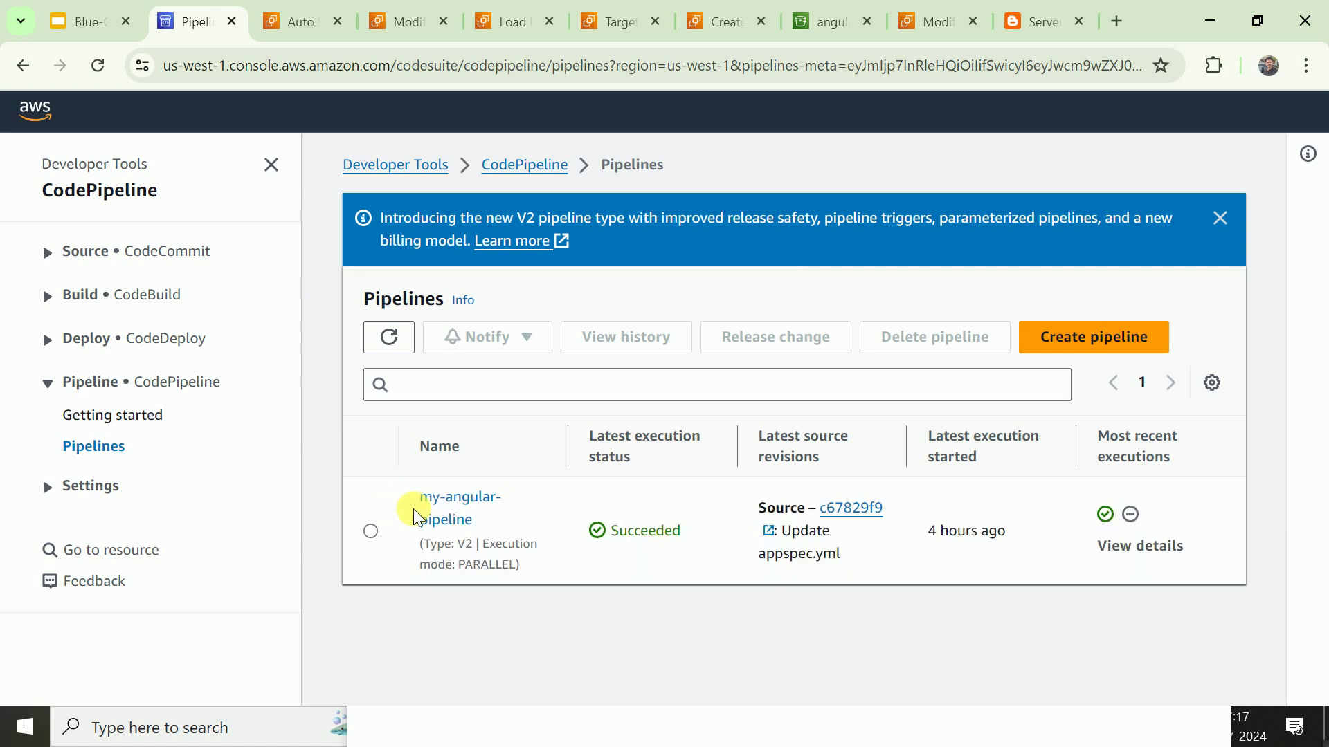
click(371, 531)
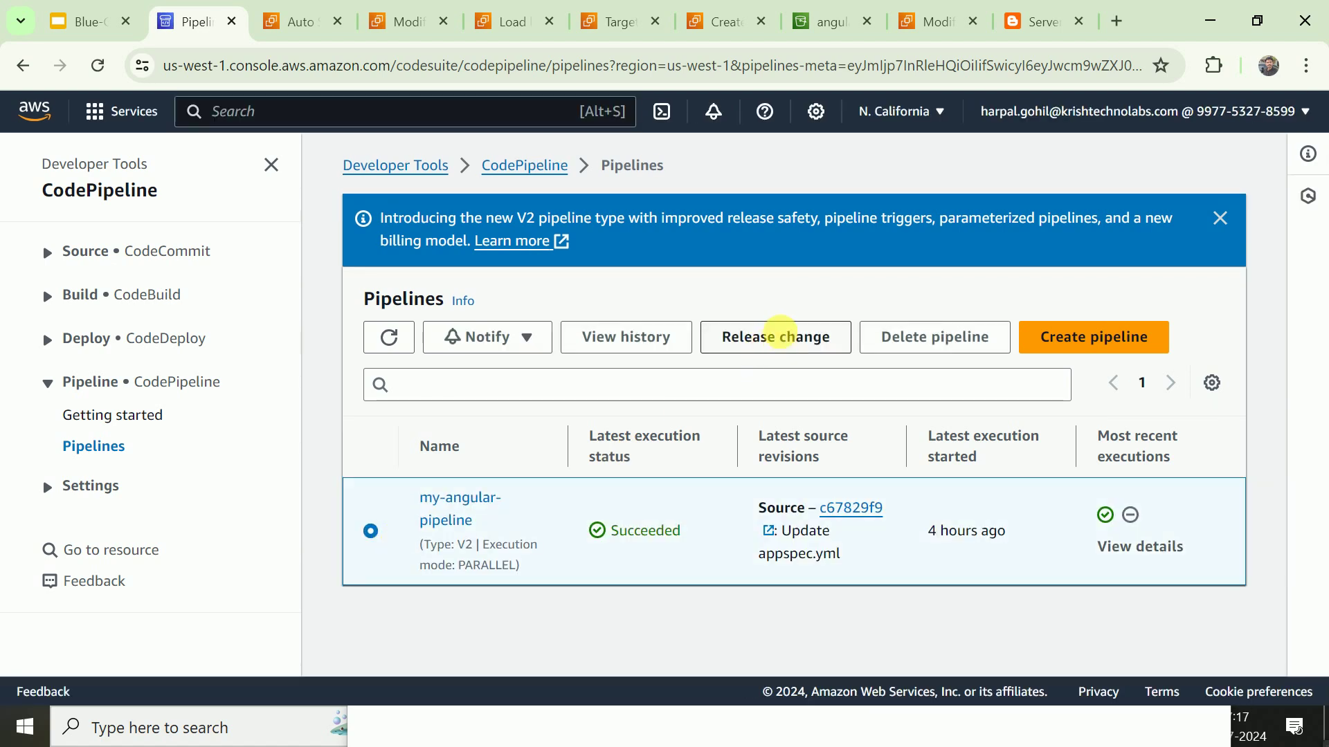
click(777, 339)
click(906, 522)
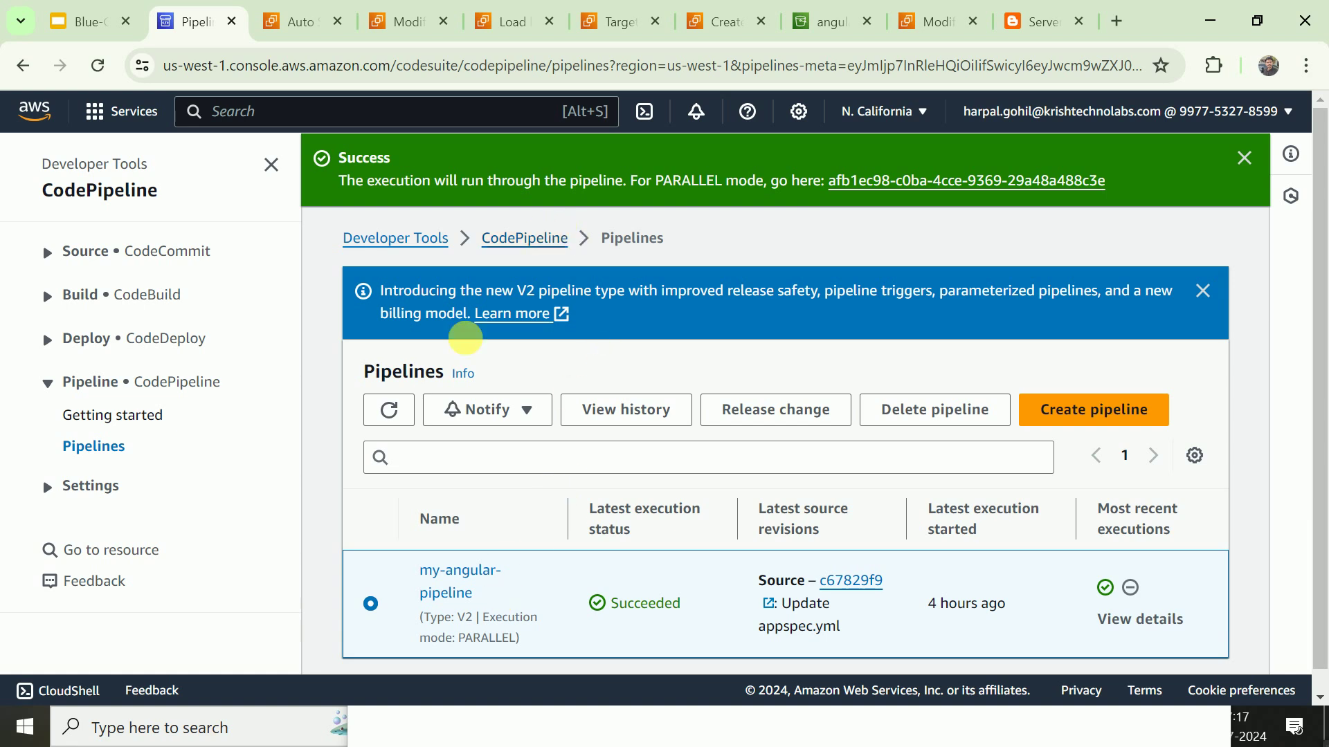
Open the newest execution in my-angular-pipeline's history and examine the progress of its Source, Build and Deploy stages.
click(534, 238)
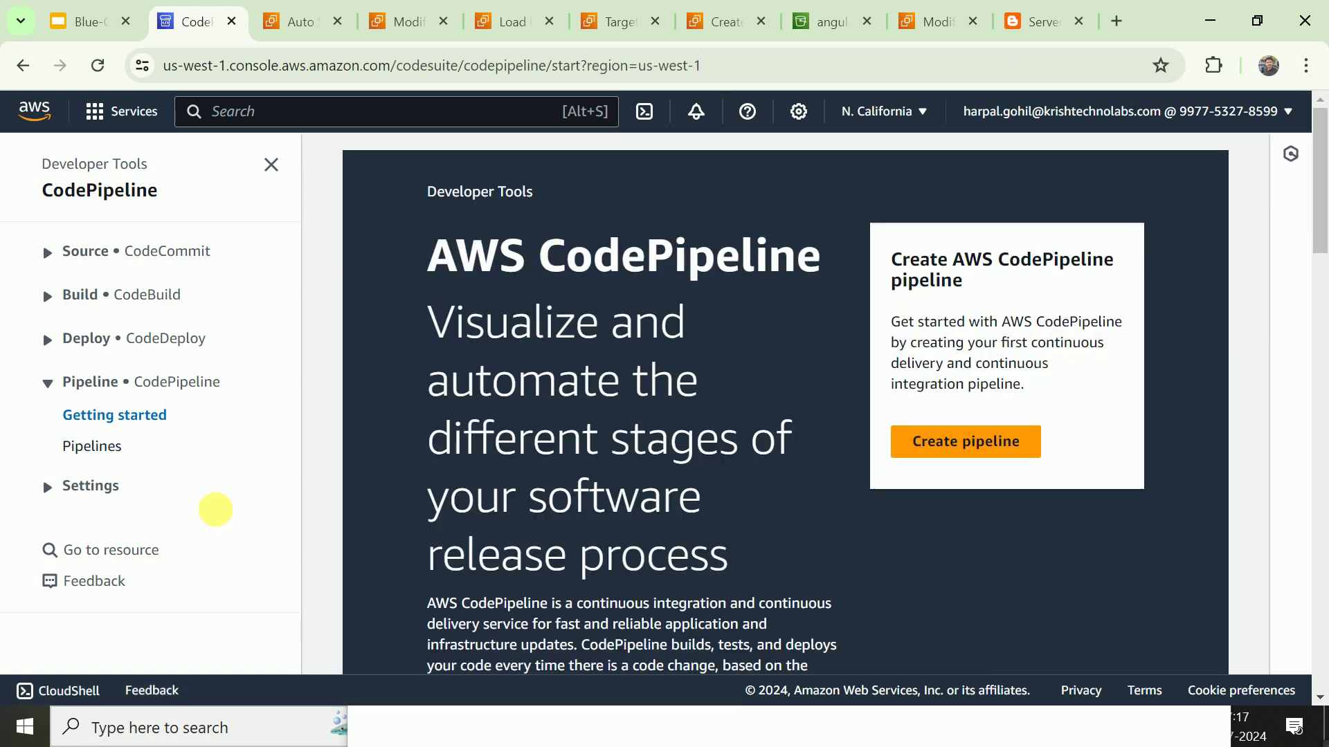
click(108, 446)
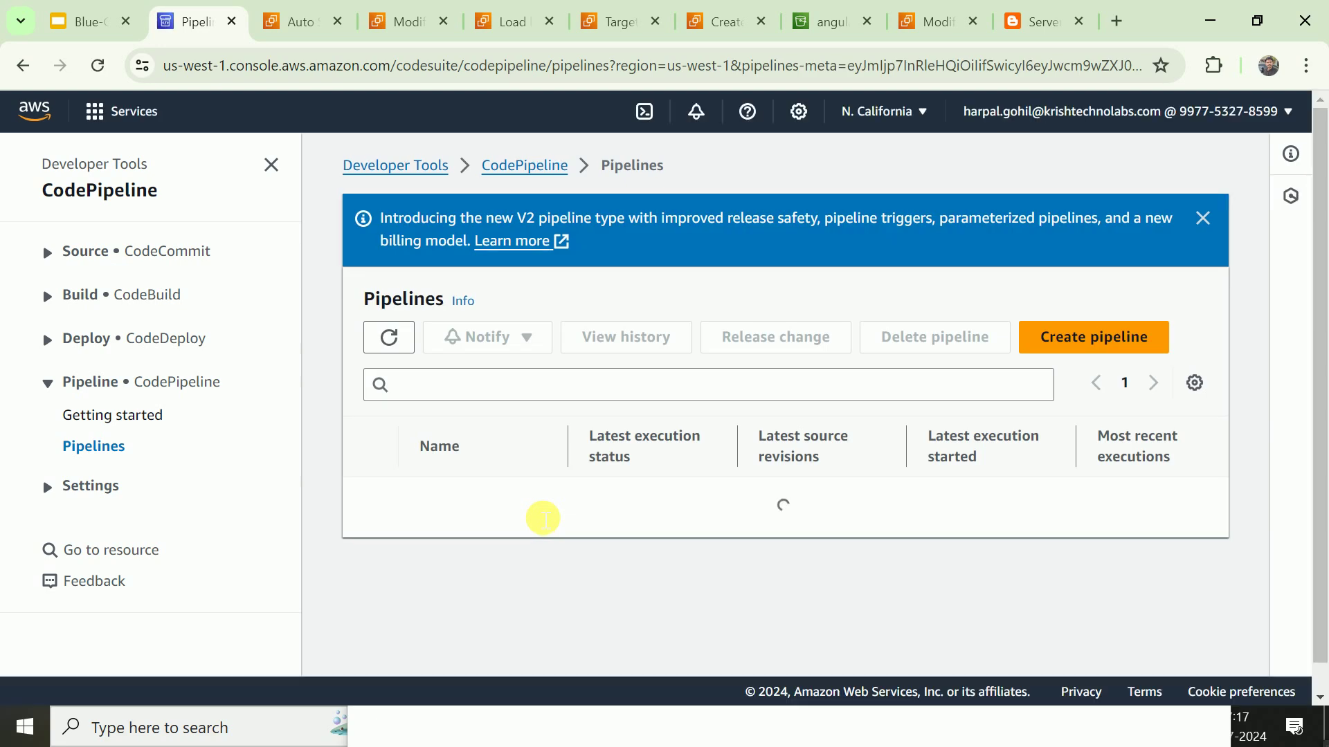
click(470, 513)
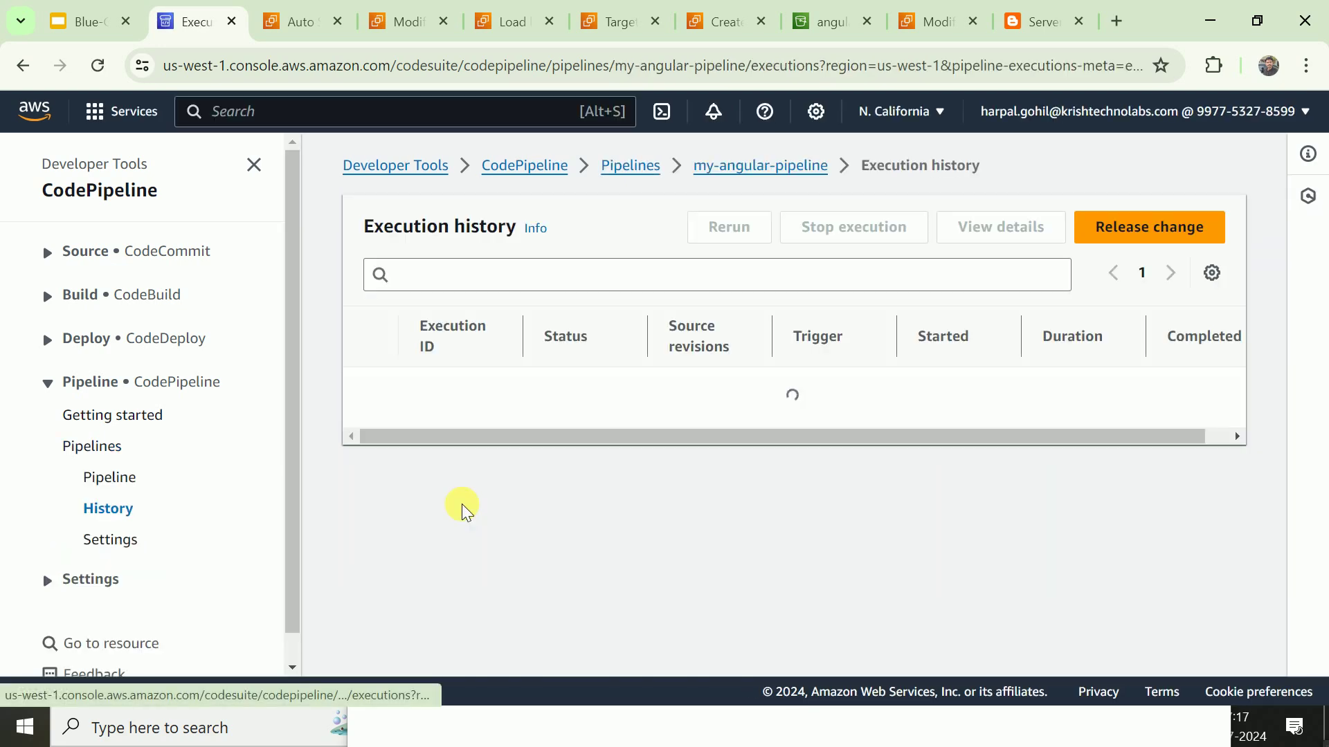
click(450, 456)
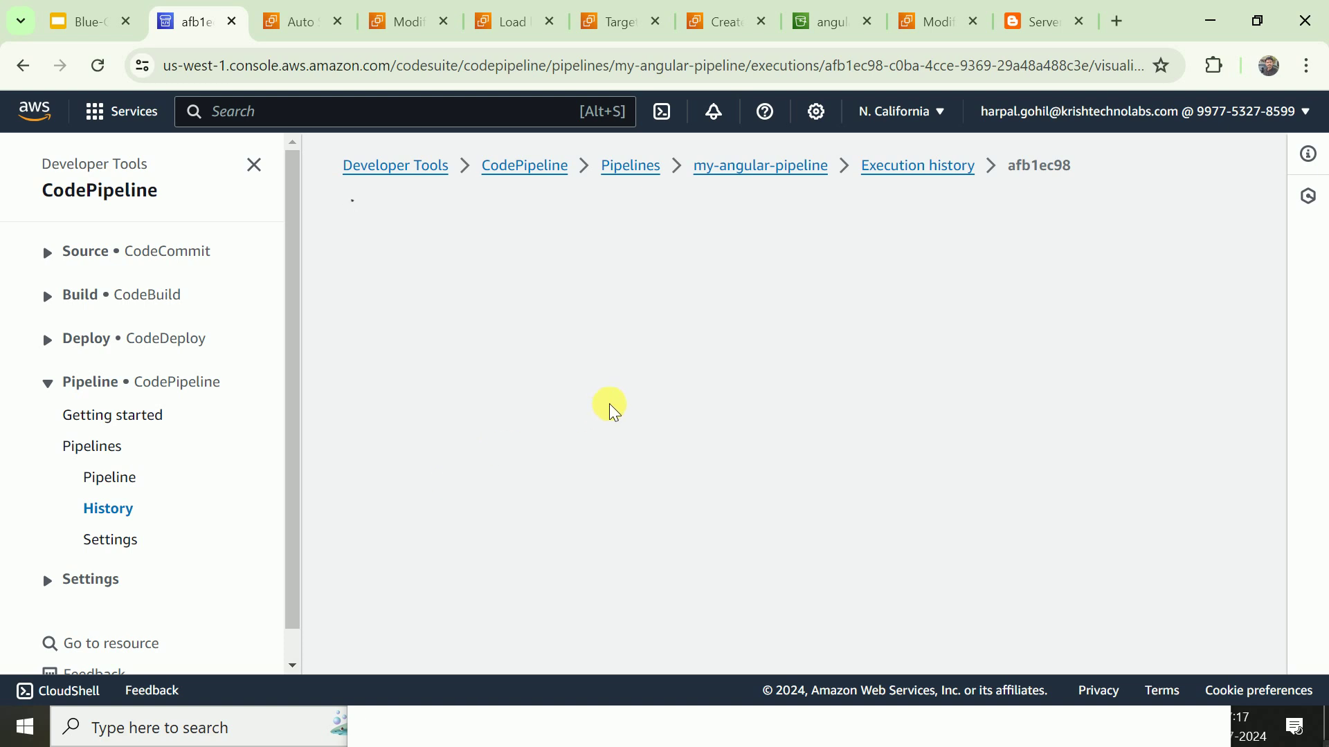
scroll(623, 408, down, 5)
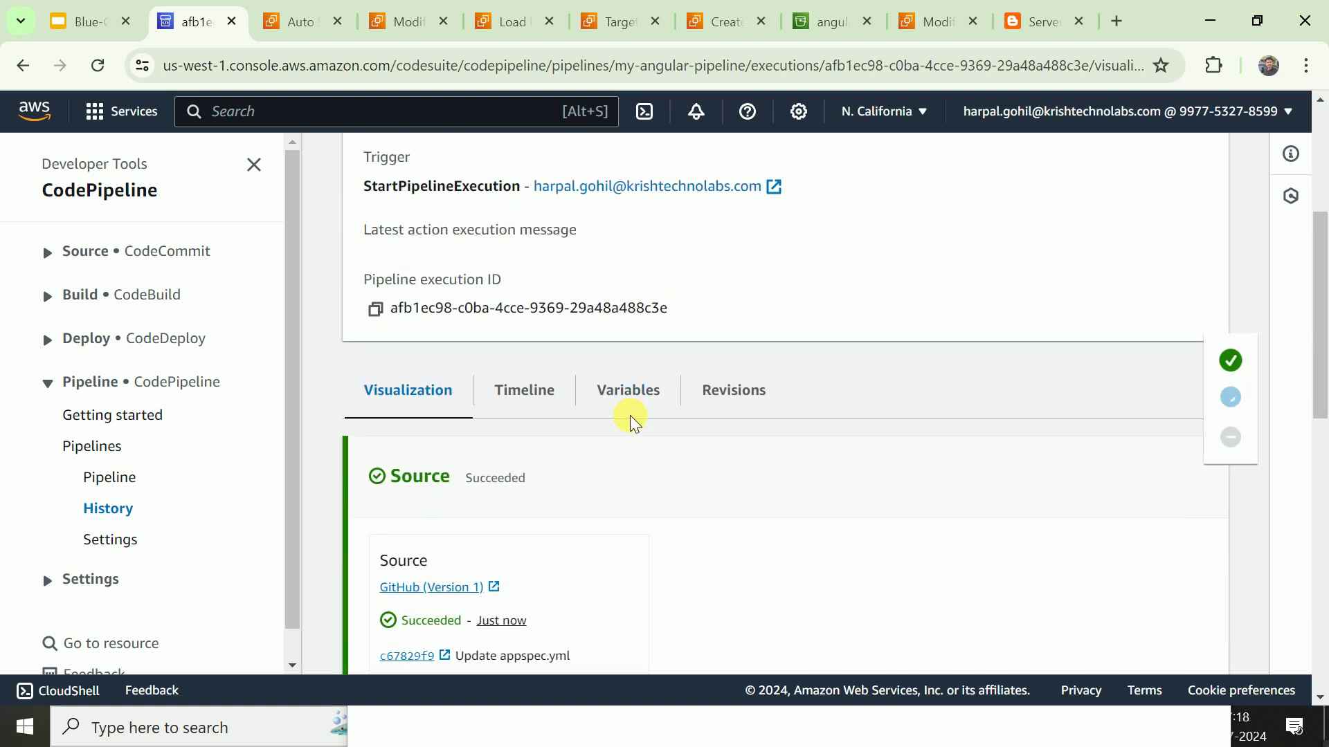
scroll(634, 422, down, 6)
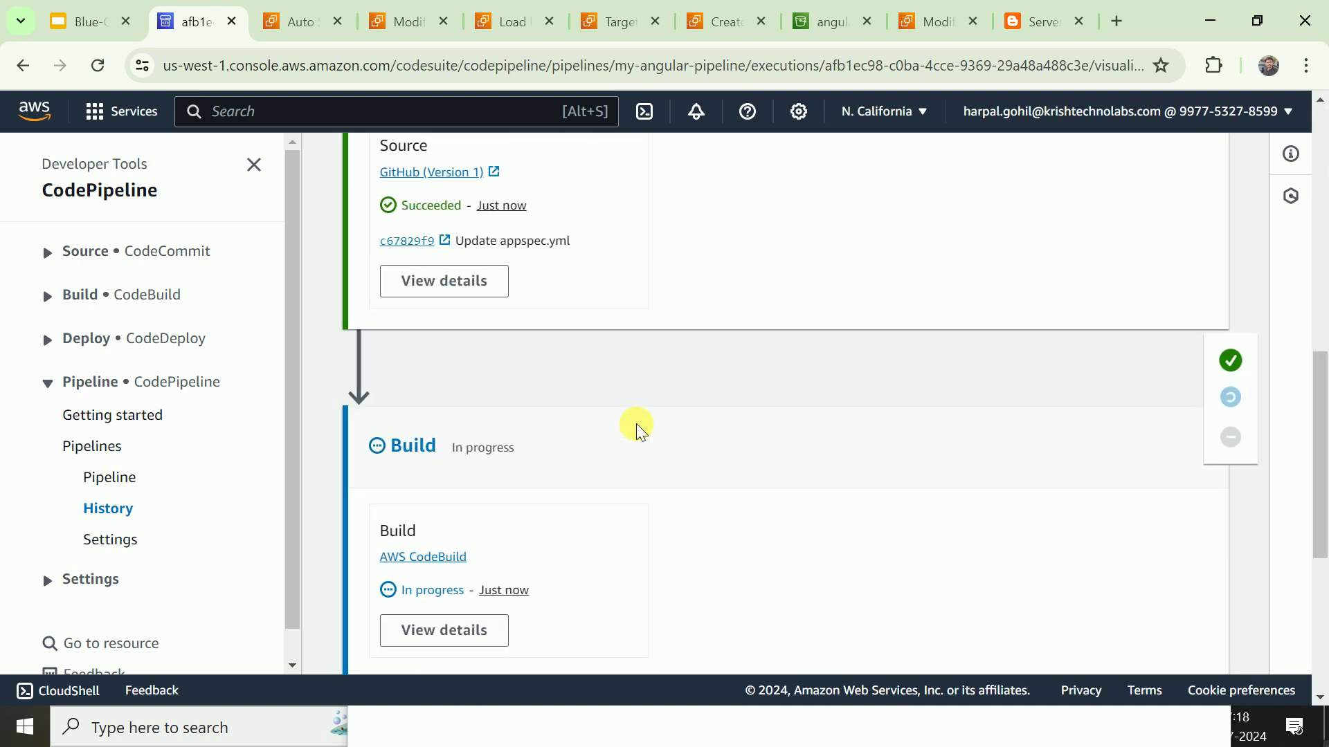
scroll(636, 425, down, 3)
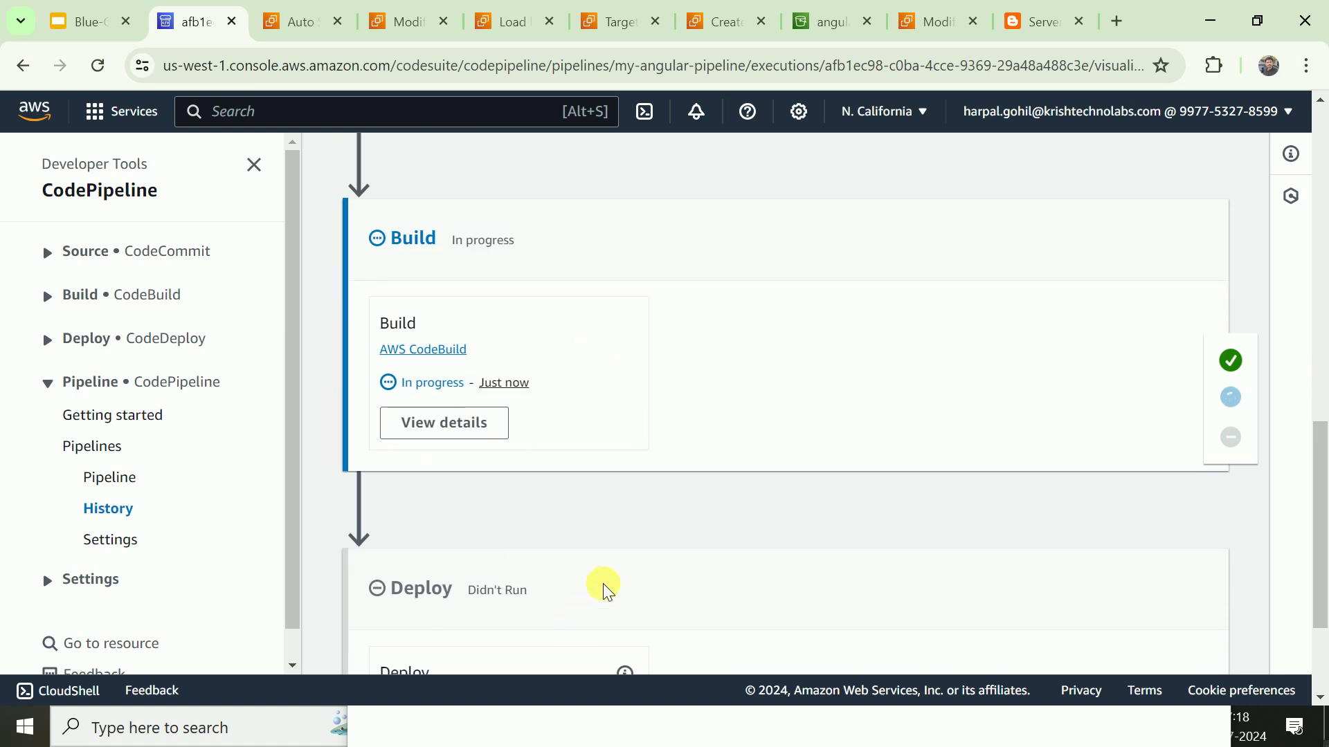
scroll(609, 590, down, 3)
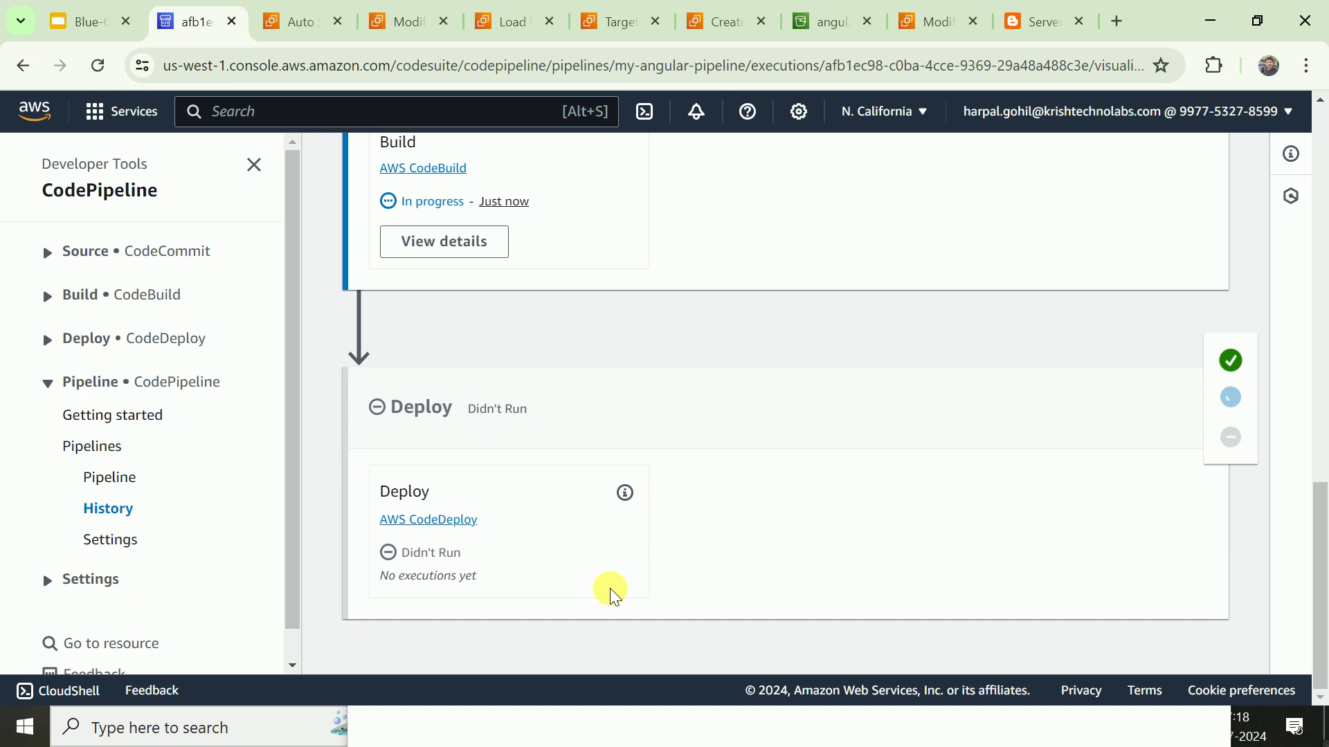
key(super+d)
click(1069, 727)
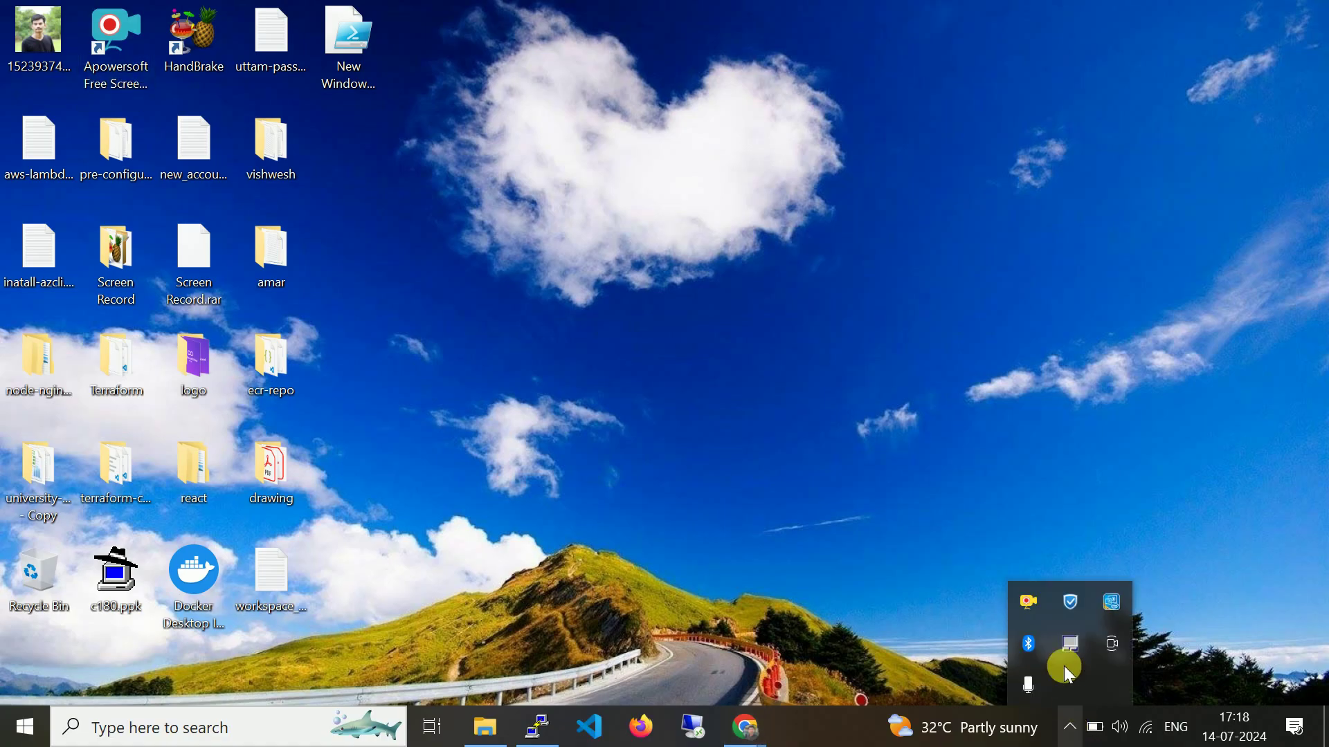
right_click(1028, 597)
click(936, 429)
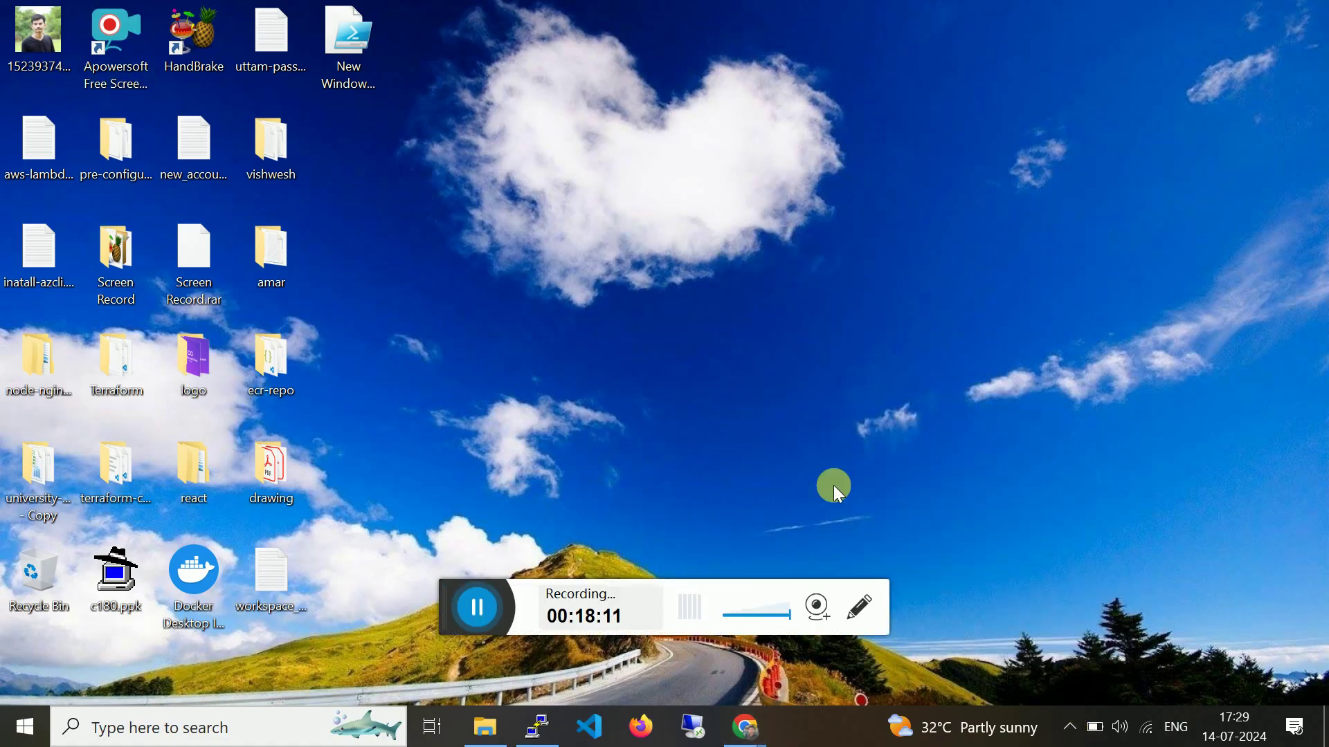
Recheck the Deploy stage of the pipeline execution and reload the load balancer's page in a maximized incognito window, minimizing it when done.
mouse_move(746, 727)
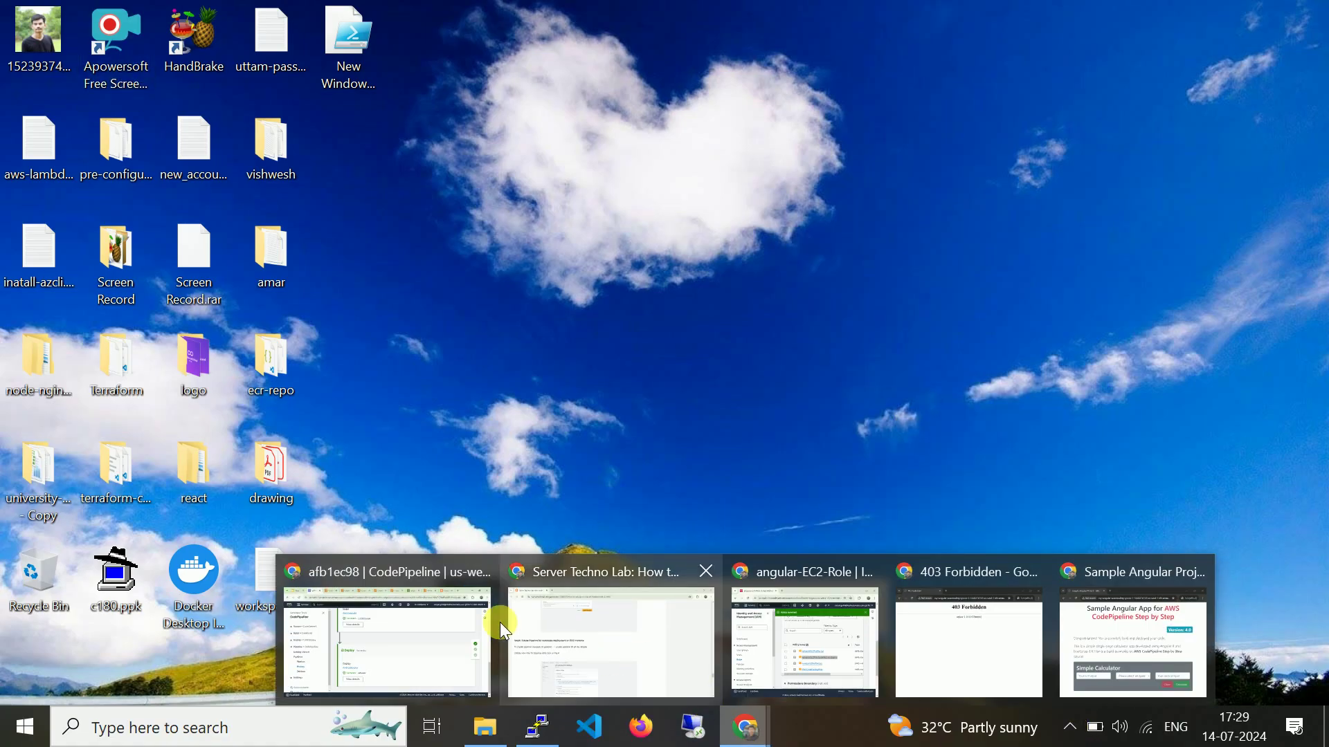
click(393, 649)
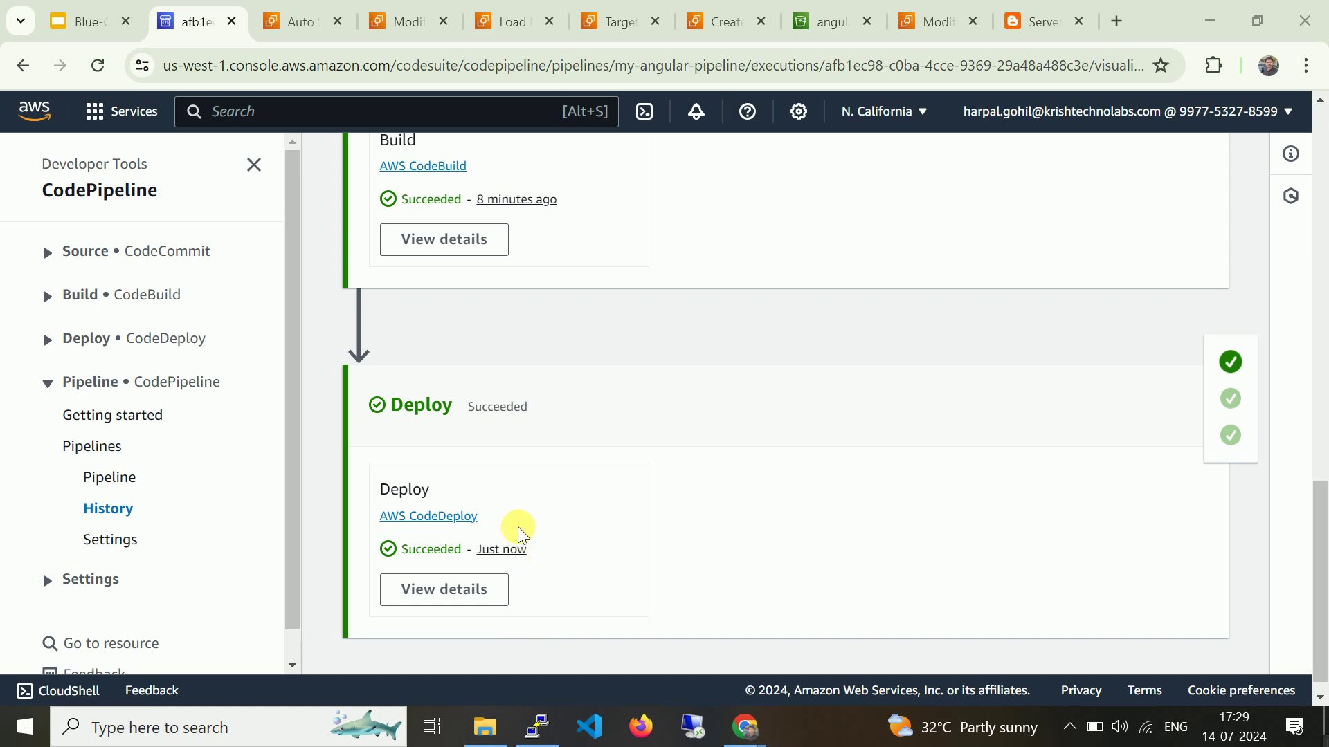
mouse_move(745, 727)
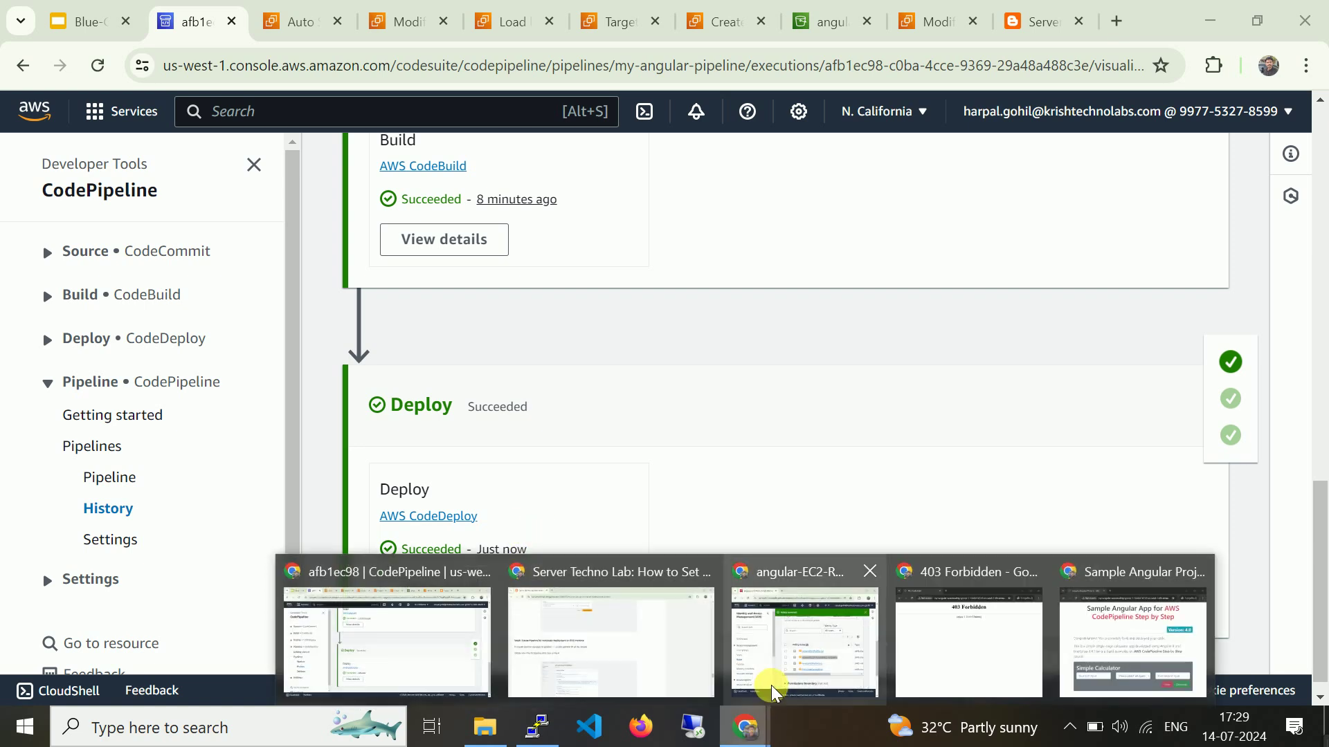
click(943, 626)
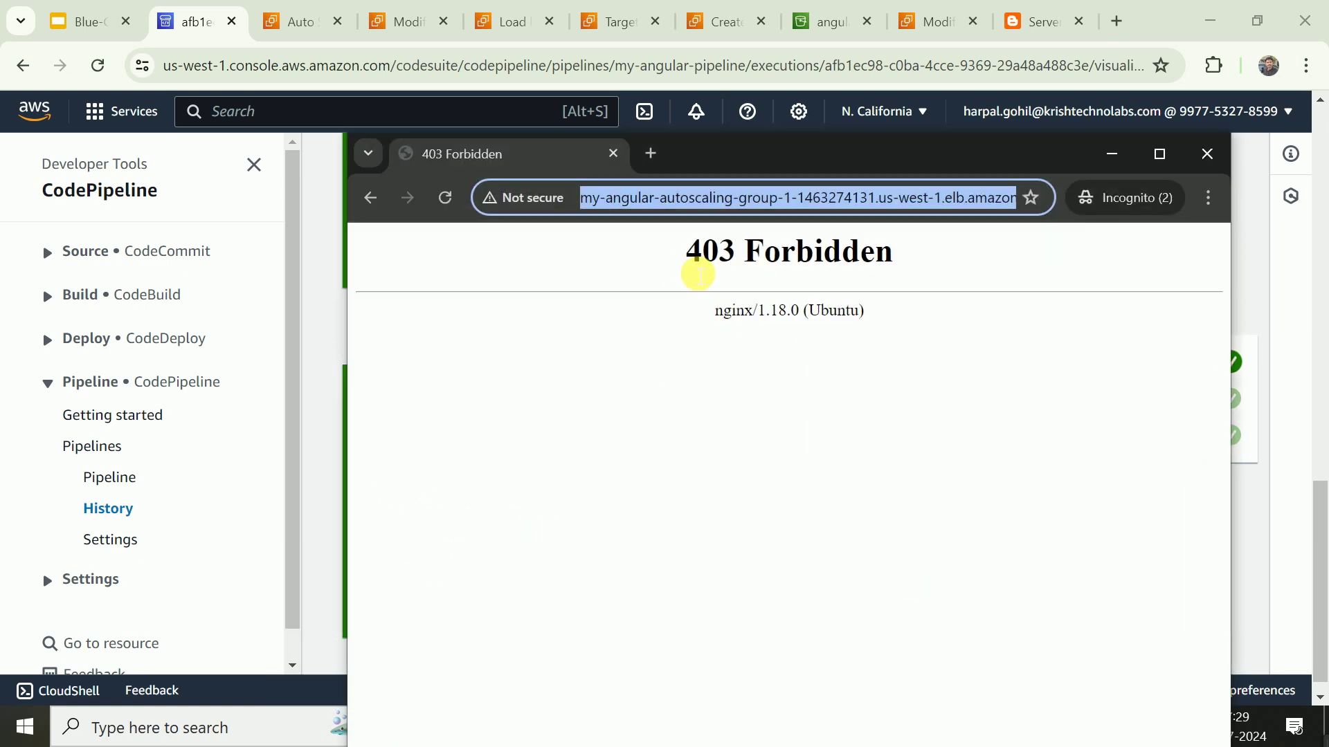
key(Return)
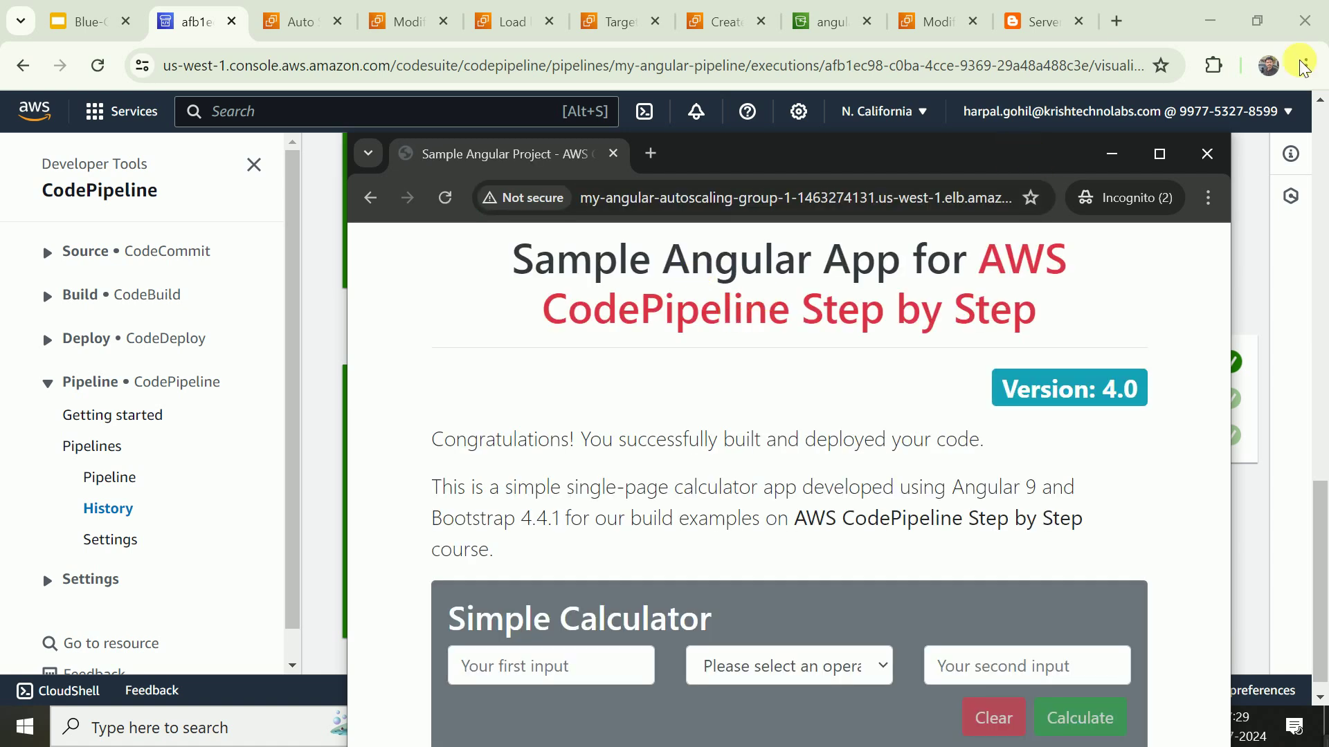
click(1168, 151)
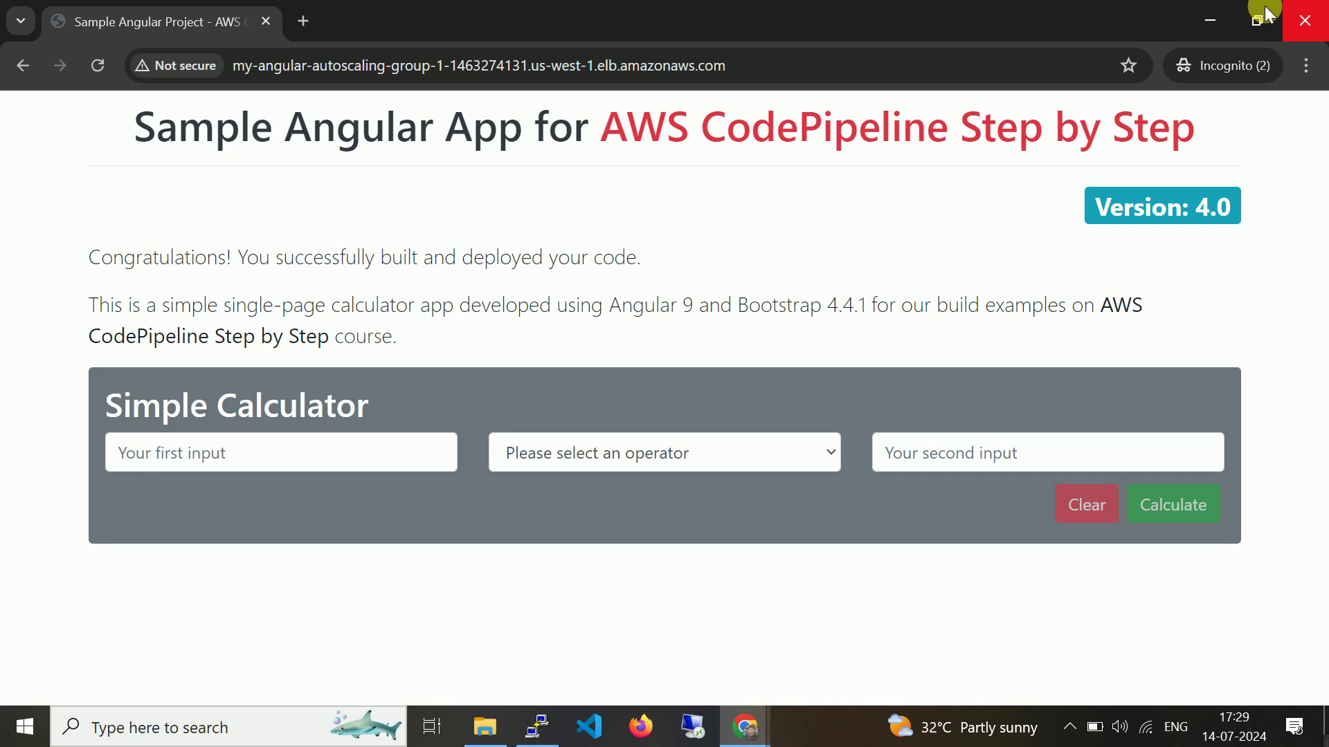
click(1212, 14)
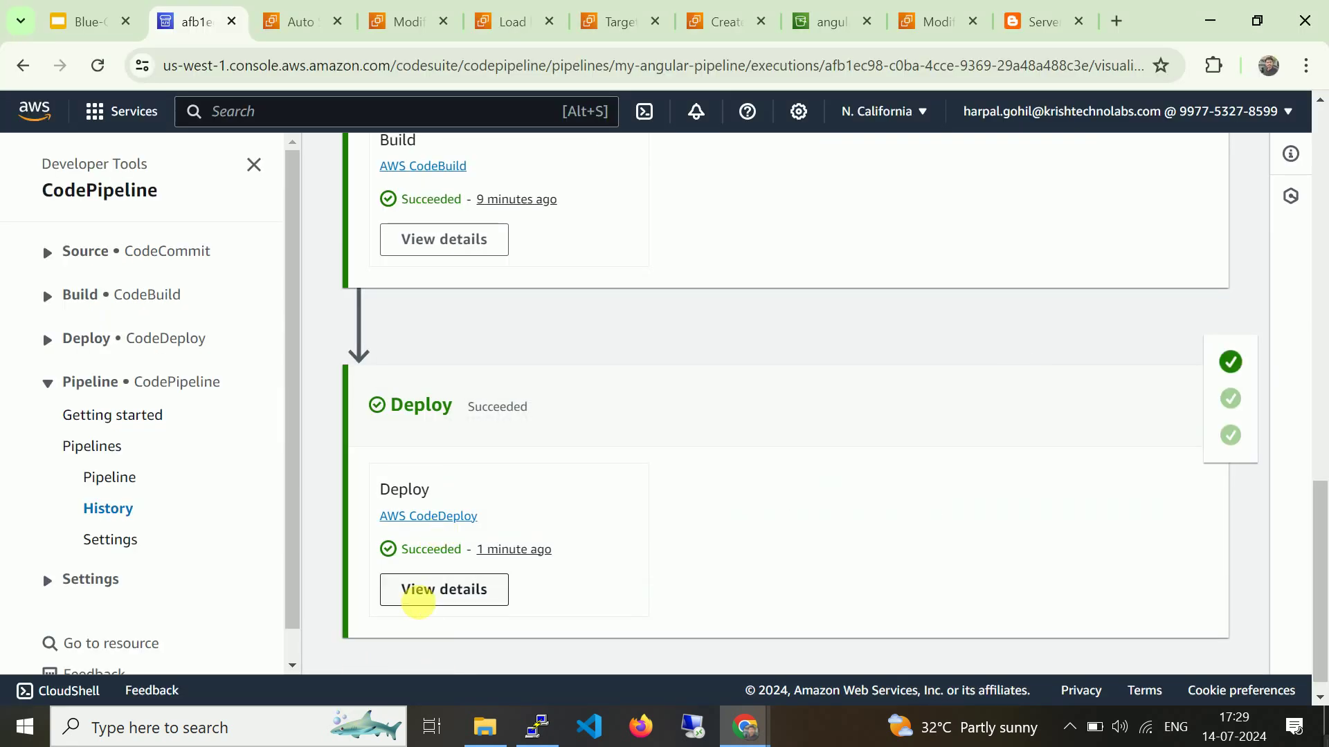
Review the Deploy action's execution output and summary, and open its deployment in CodeDeploy.
click(424, 600)
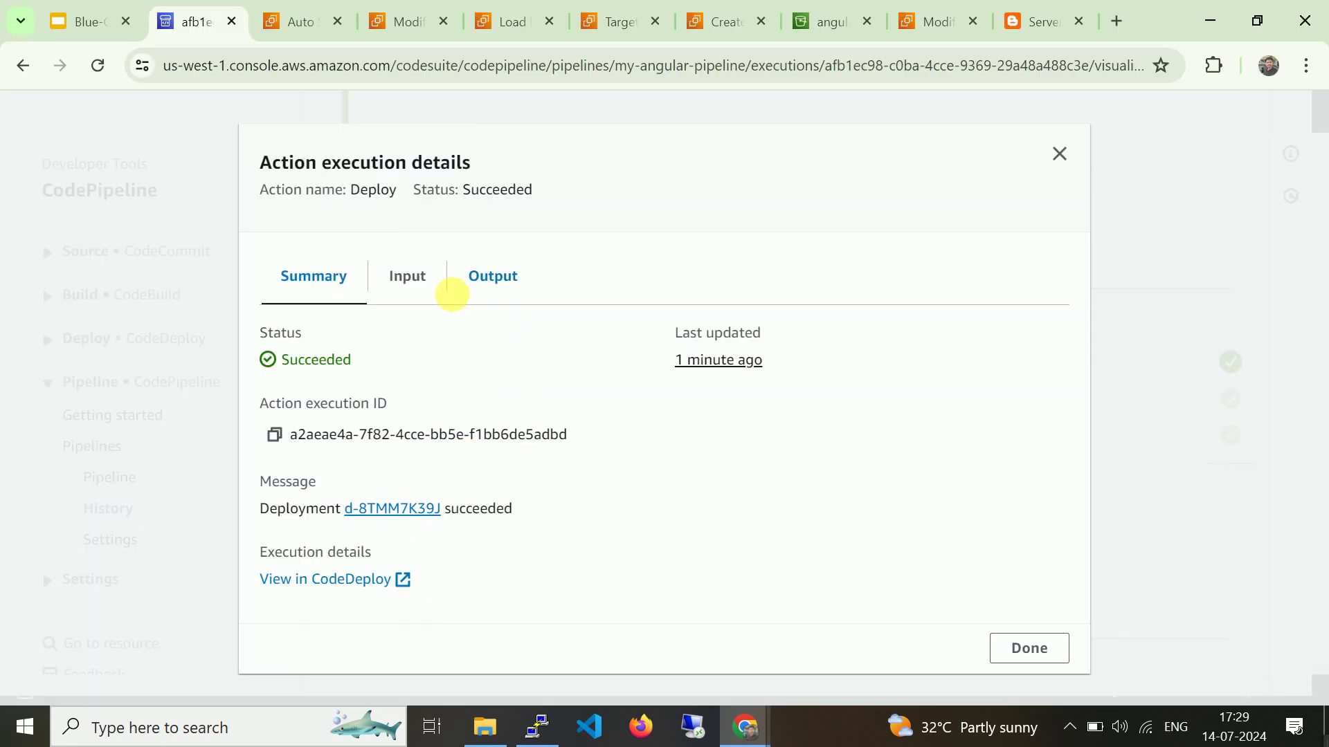
click(469, 277)
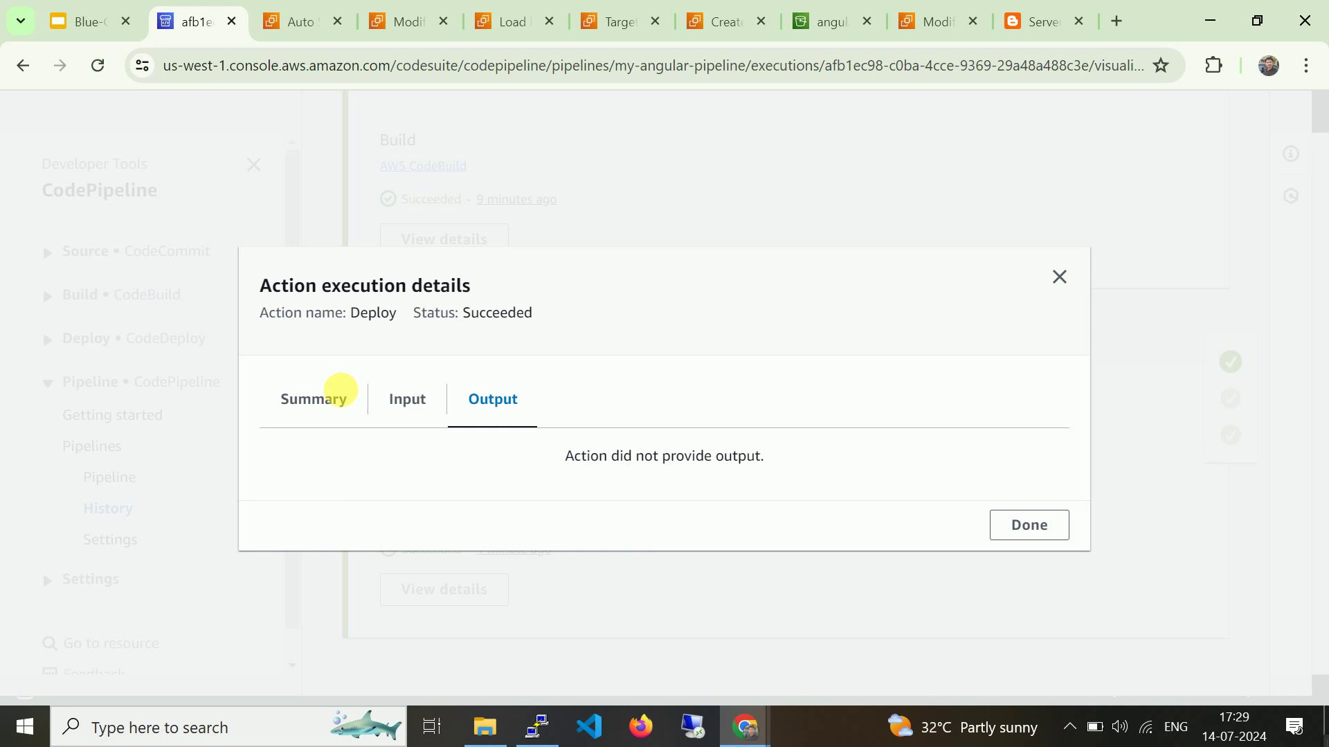
click(317, 400)
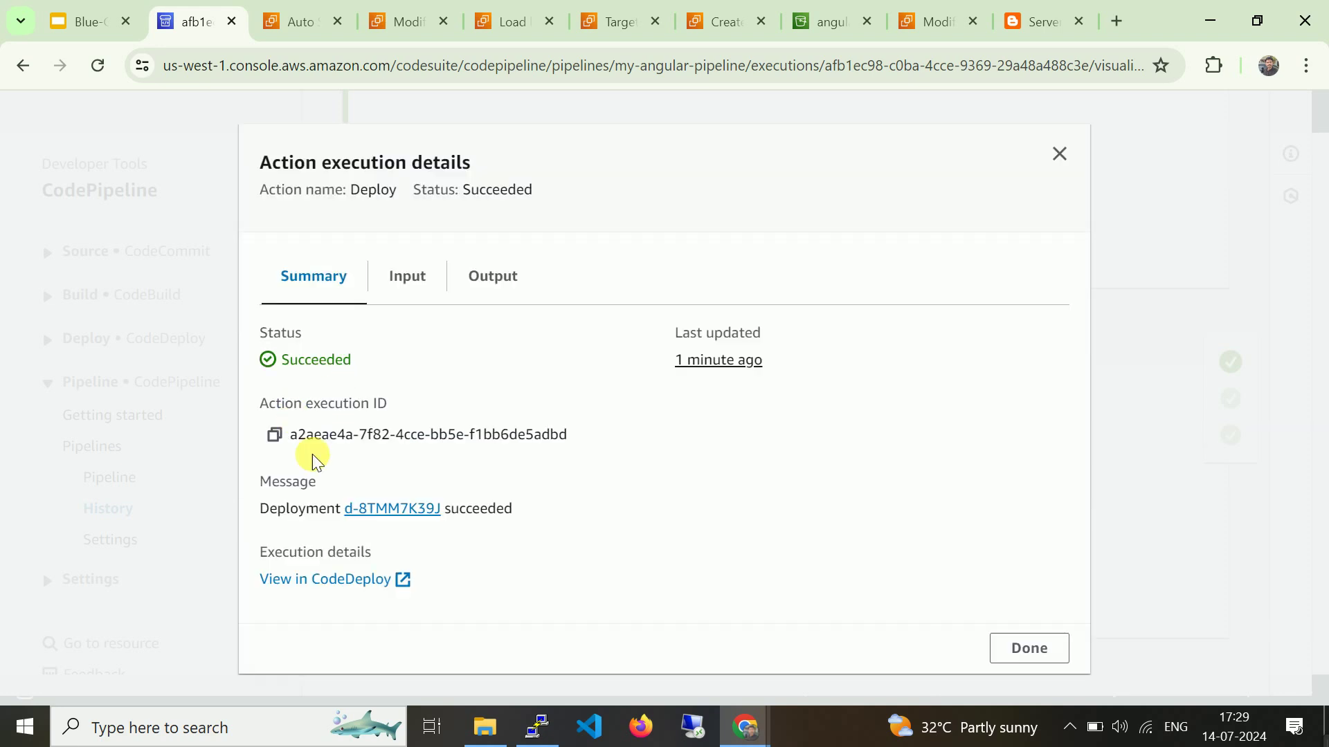
click(326, 579)
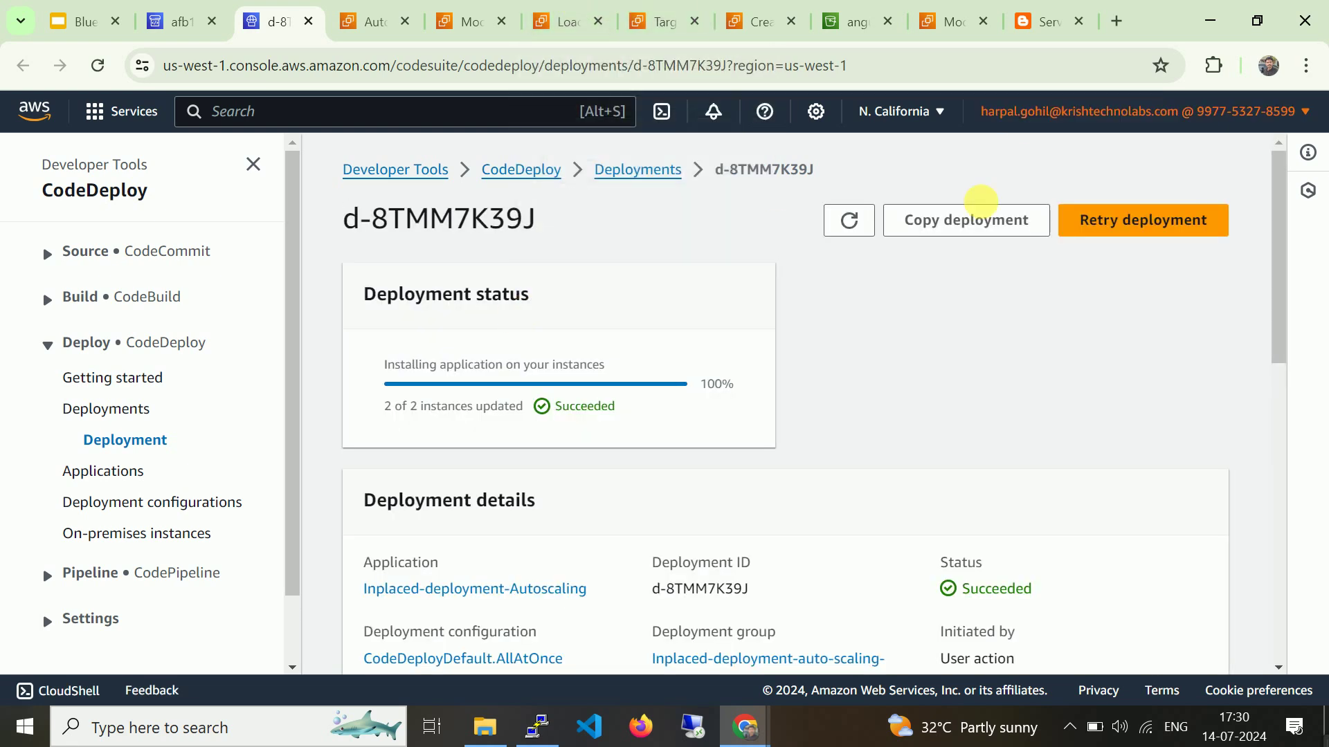
Examine the deployment's status, details, revision and lifecycle events for each instance.
scroll(842, 372, down, 6)
scroll(842, 373, up, 5)
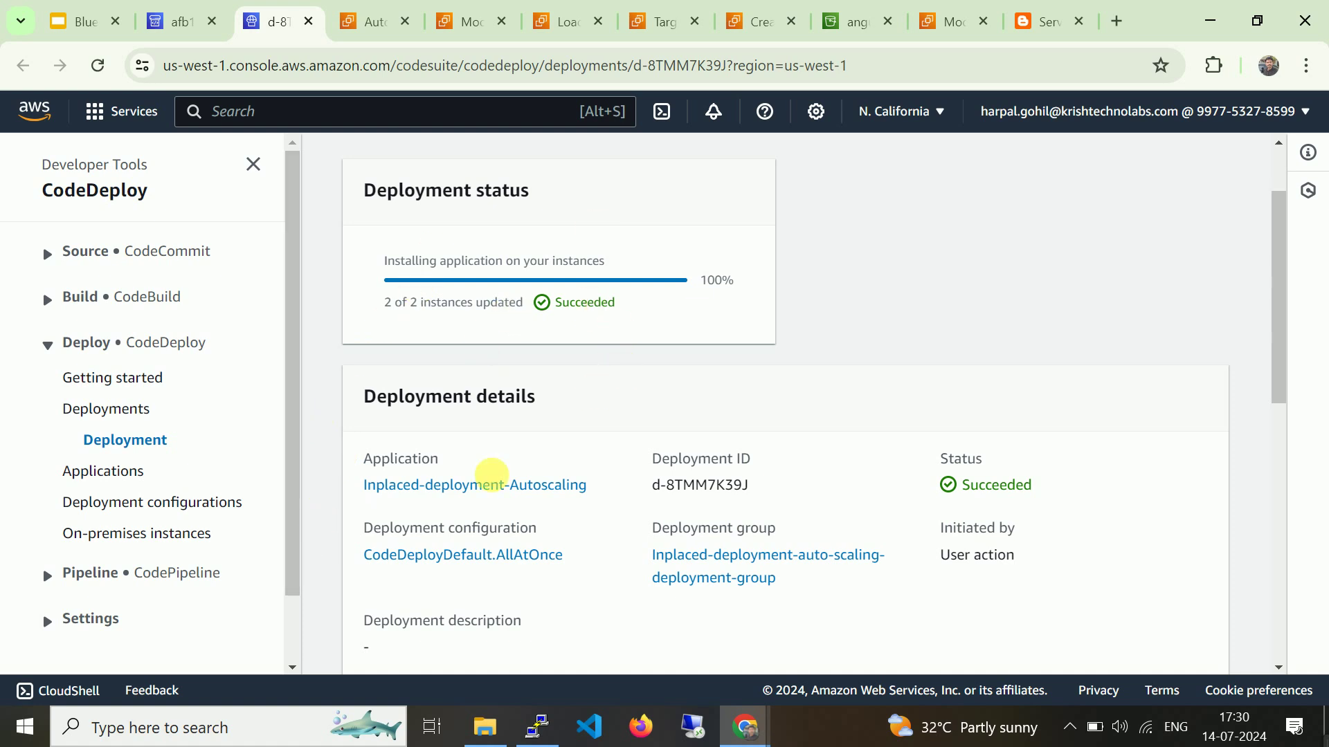
scroll(649, 434, up, 2)
scroll(672, 350, down, 10)
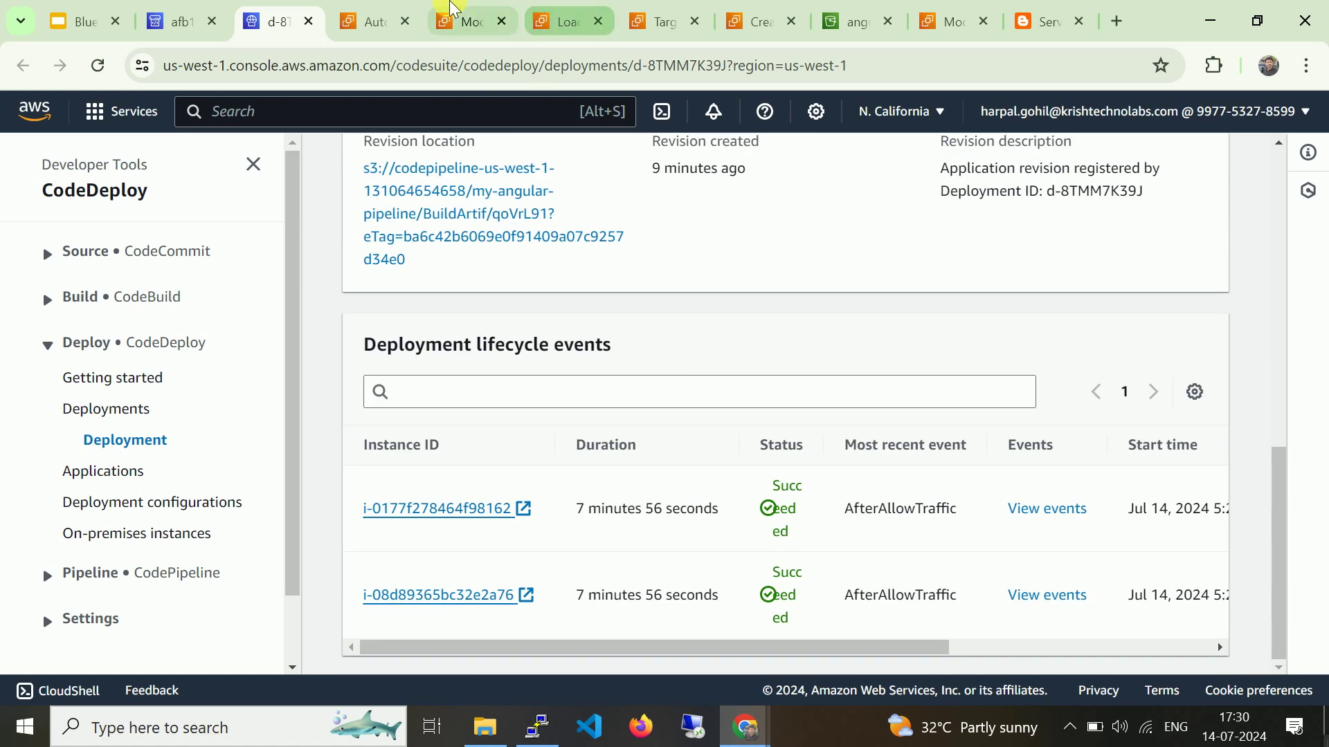
Open the list of running EC2 instances and check their security groups, key names and launch times.
click(467, 21)
click(373, 10)
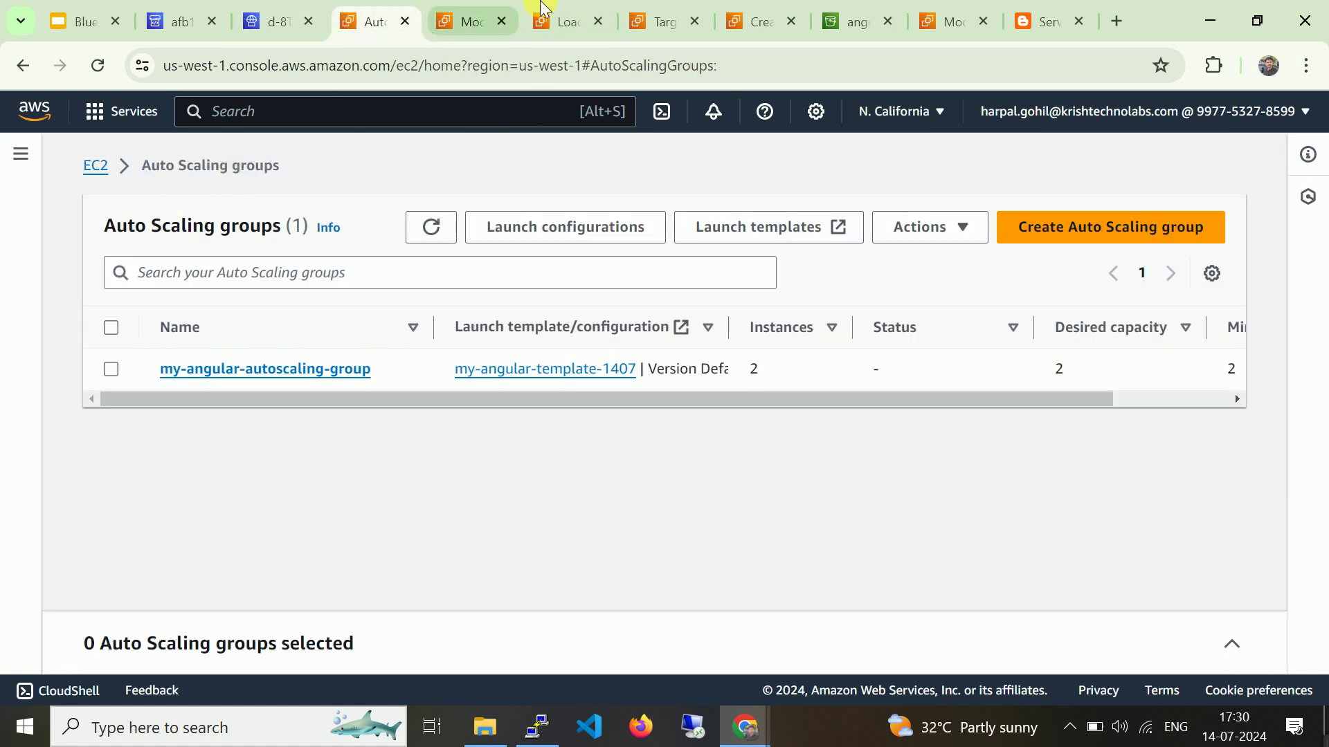
click(564, 18)
click(761, 20)
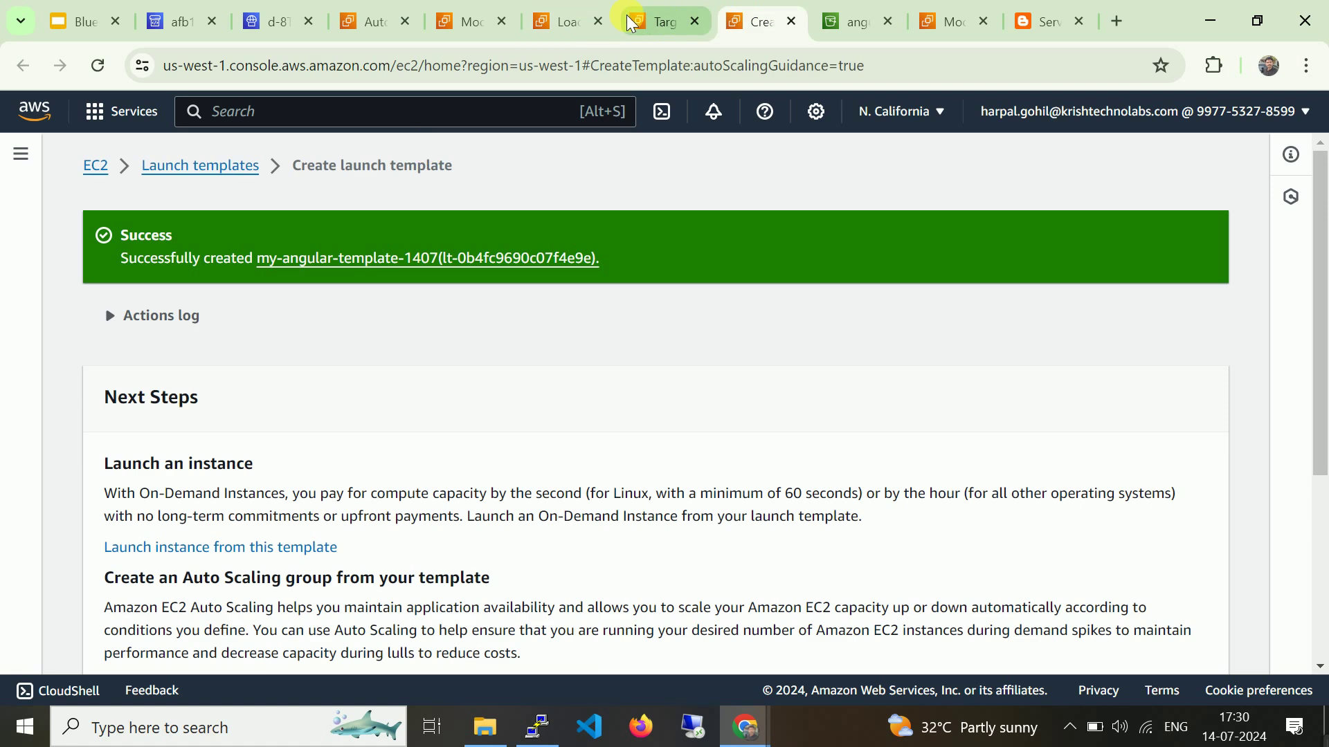
click(95, 167)
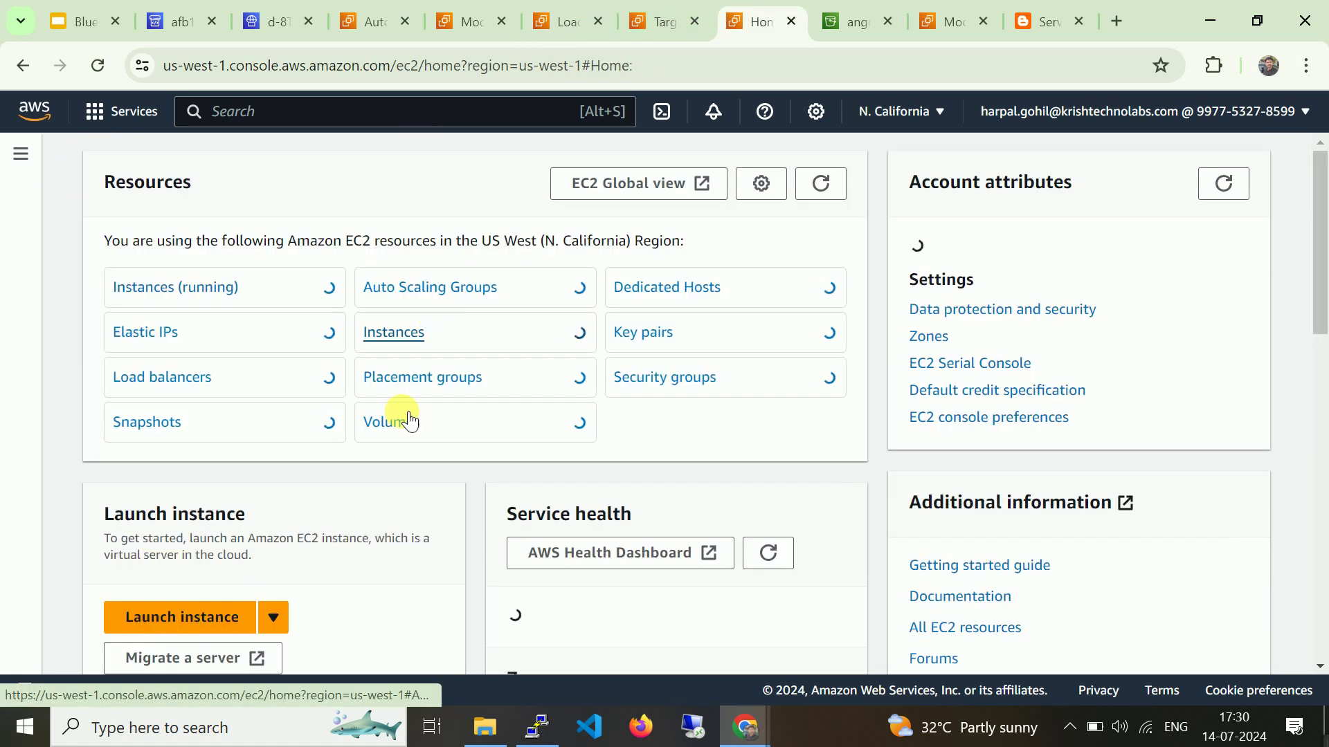
click(384, 286)
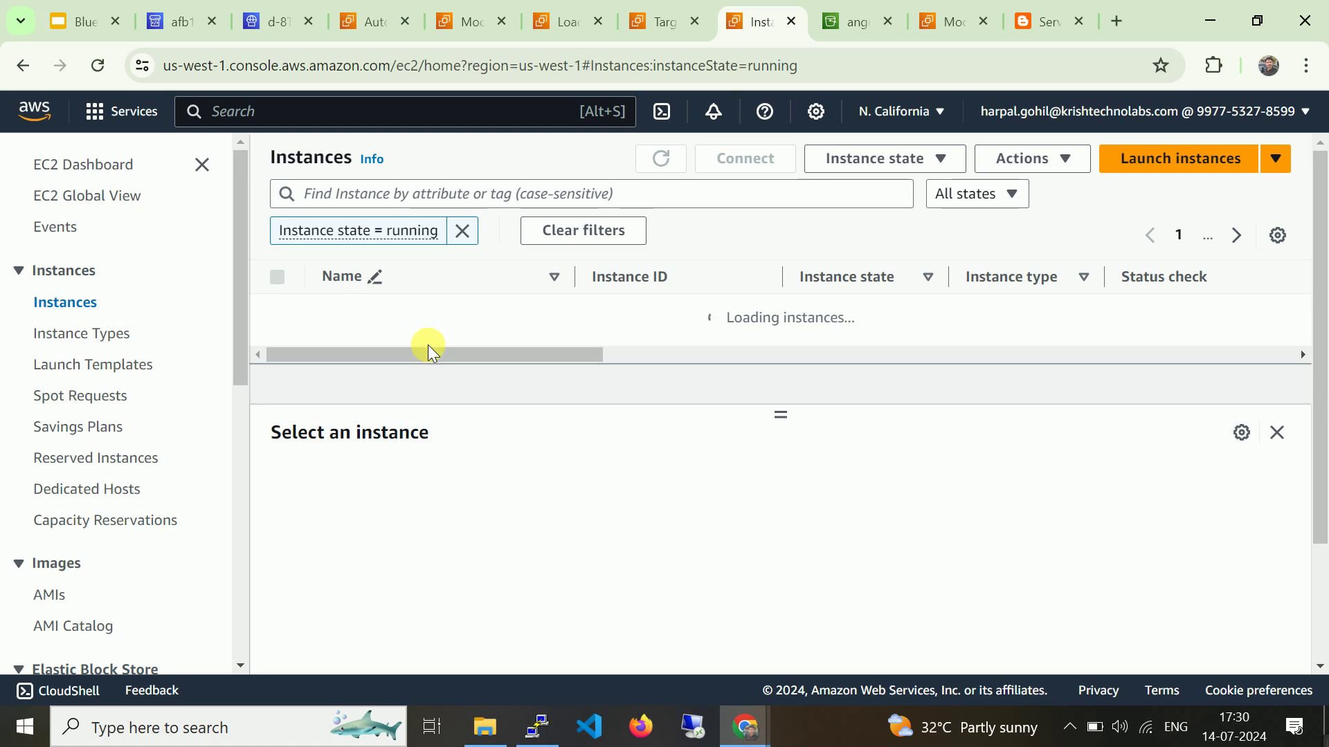
drag(589, 391, 1204, 319)
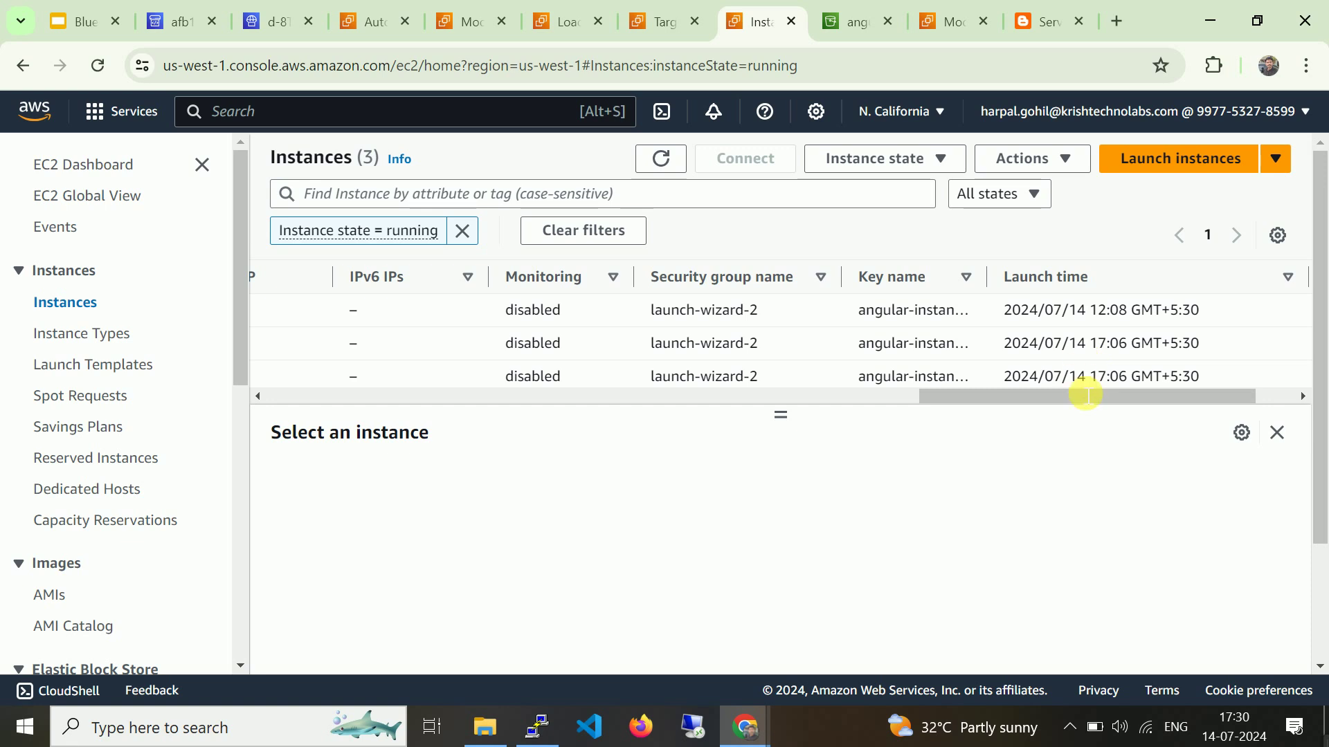
drag(1077, 389, 302, 395)
click(277, 377)
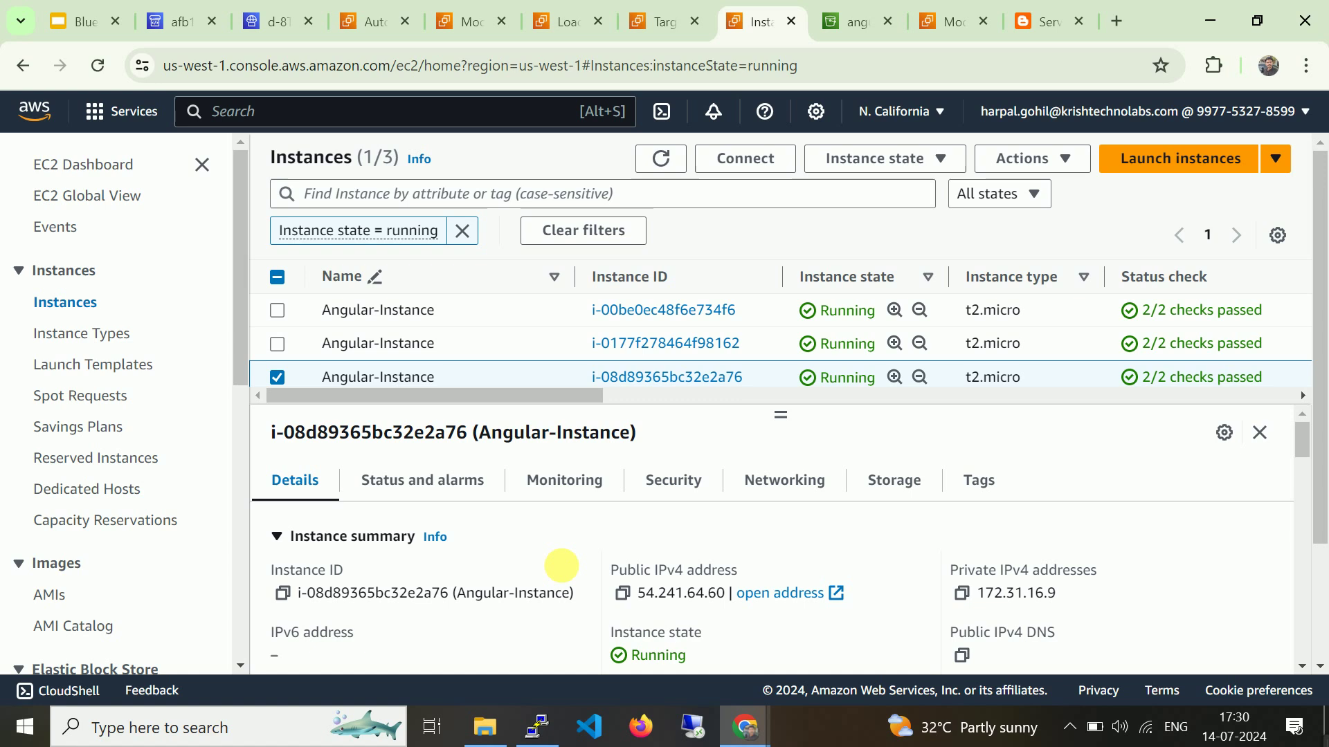
click(622, 594)
right_click(529, 725)
click(547, 621)
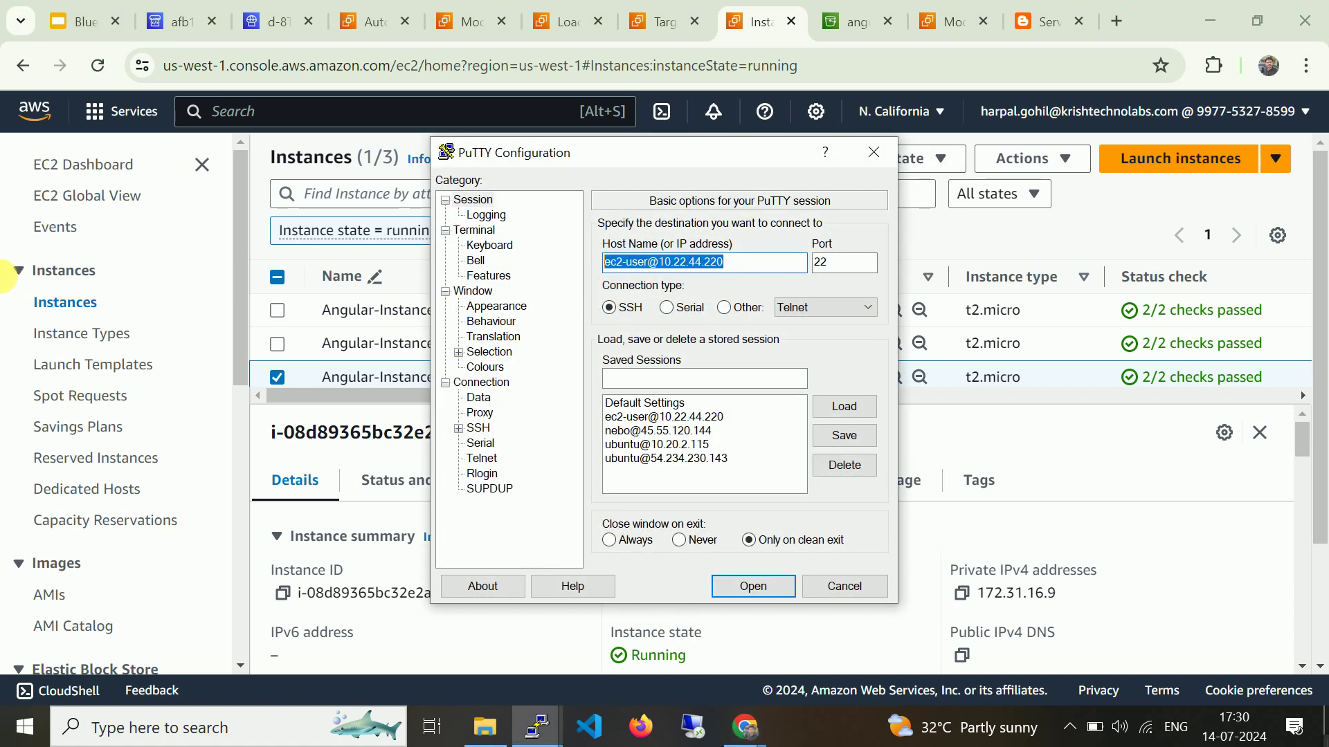
text(ubuntu@54.241.64.60)
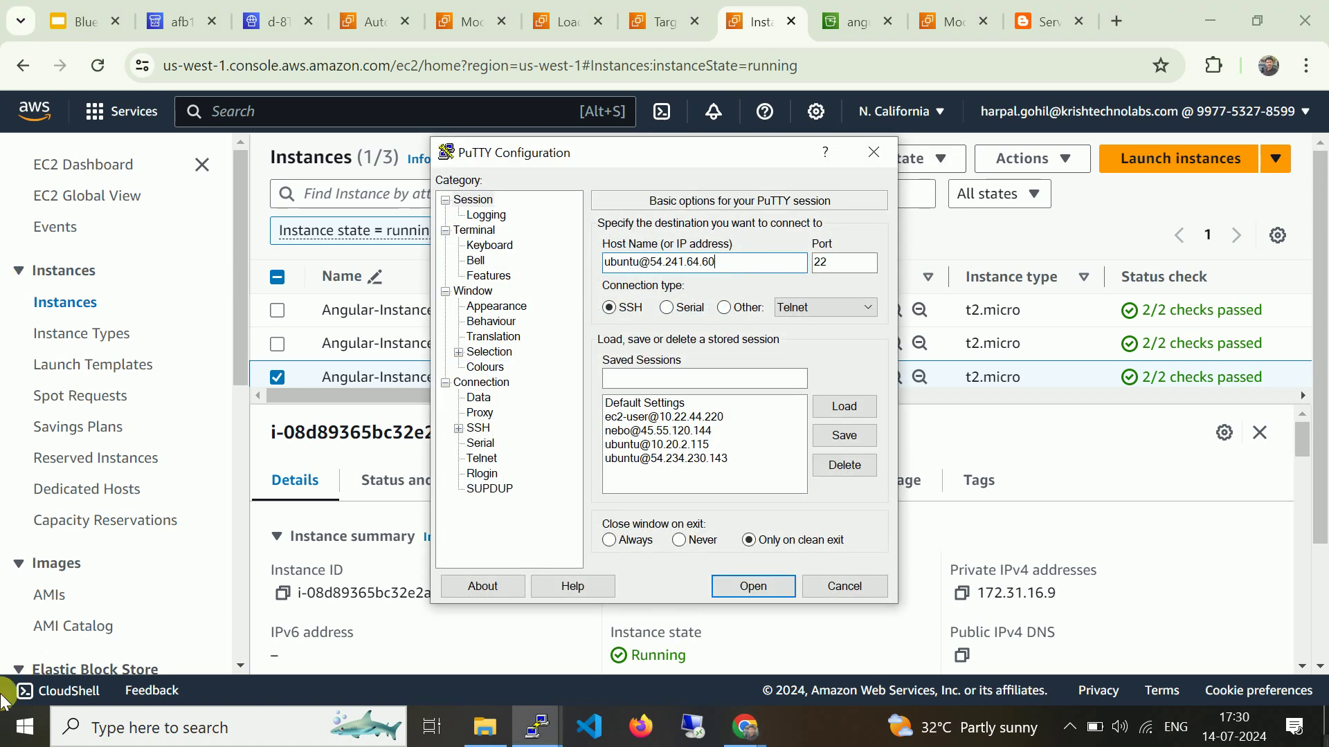
Select angular-instance-key.ppk from Downloads as the SSH authentication key, connect to the instance and maximize the terminal.
click(493, 423)
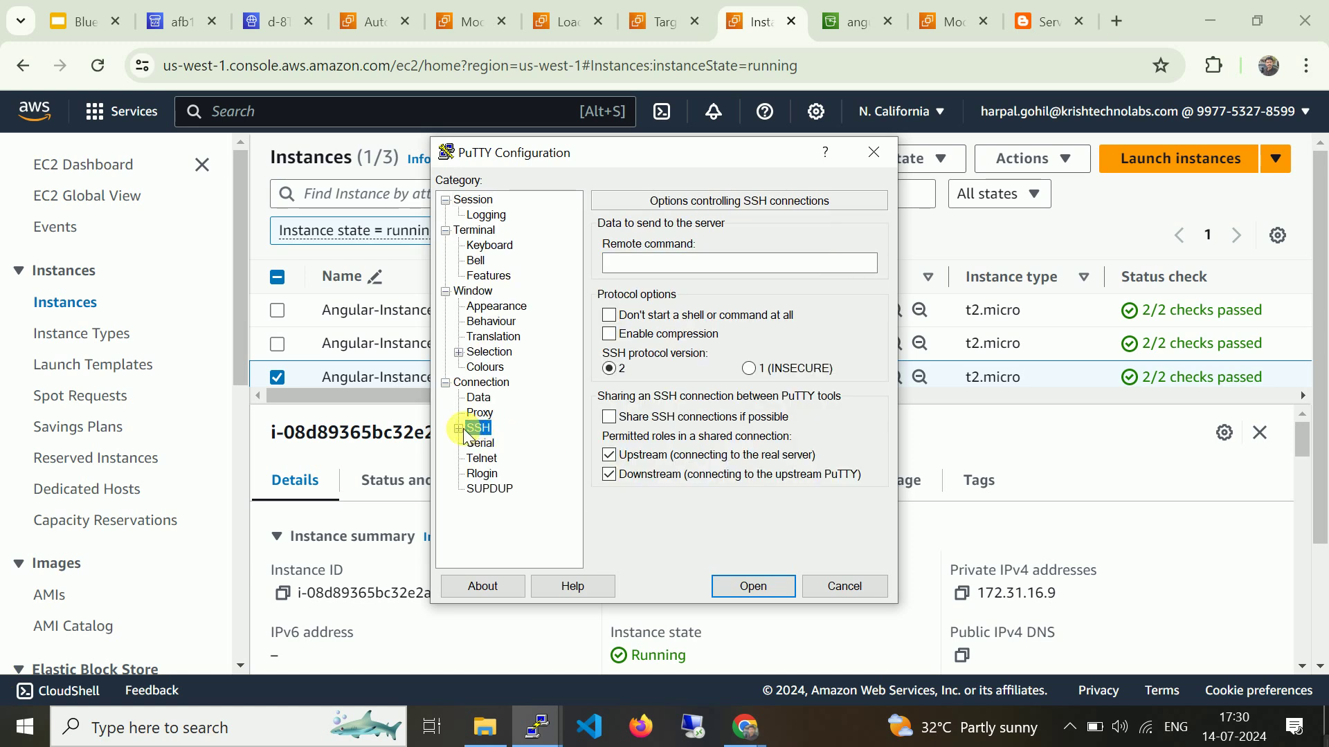
click(490, 473)
click(844, 462)
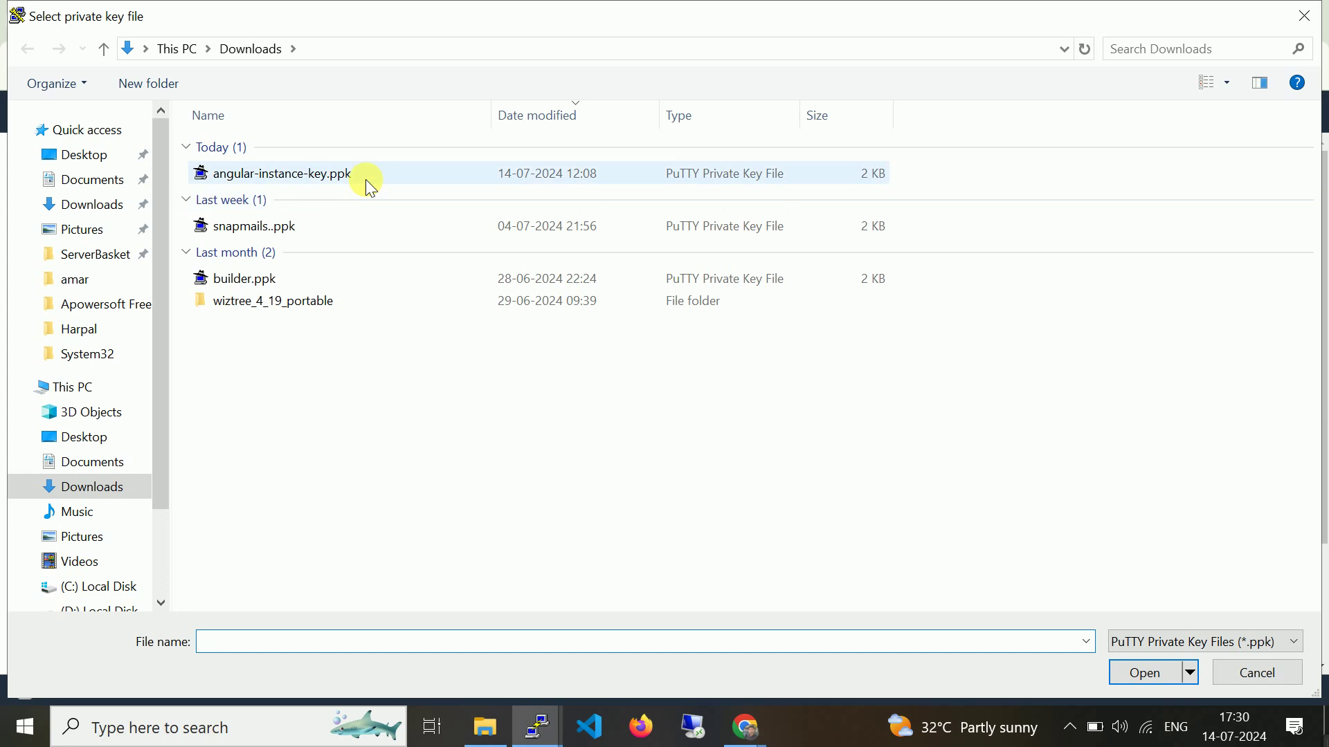
click(365, 176)
click(1162, 684)
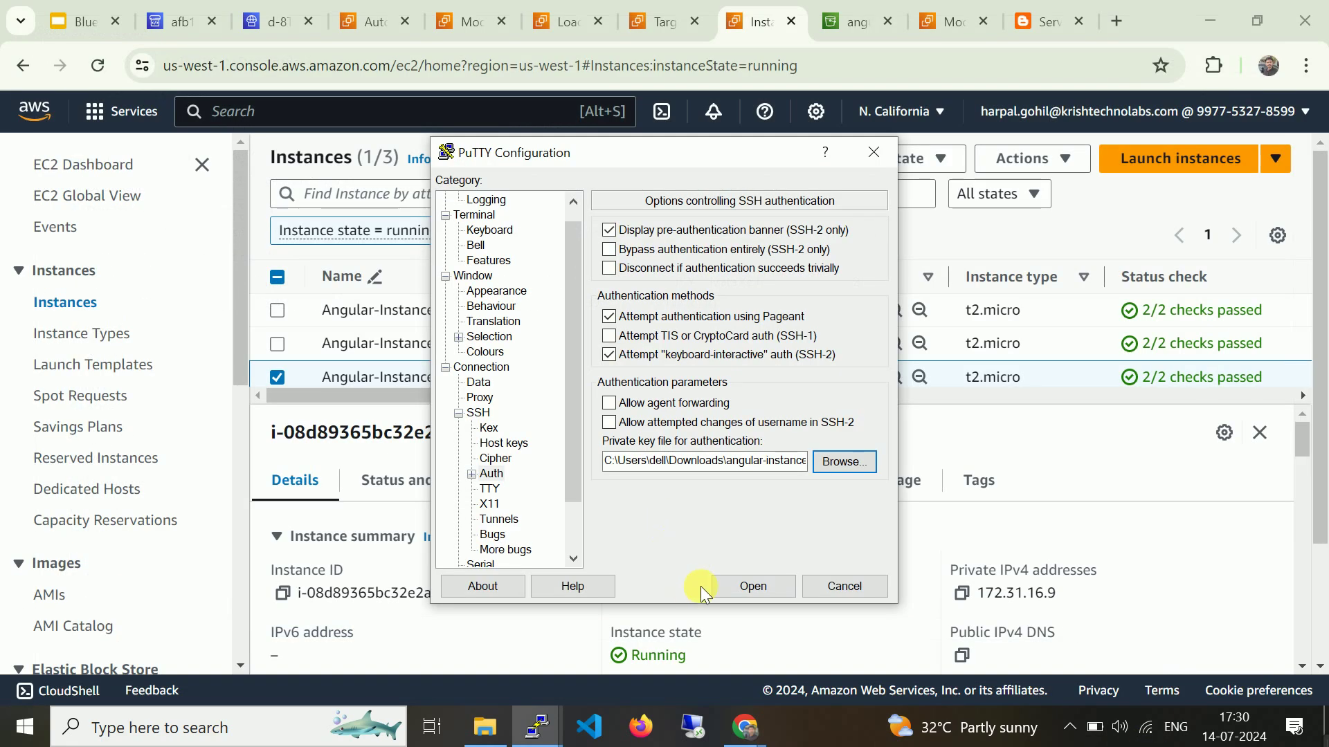
click(715, 583)
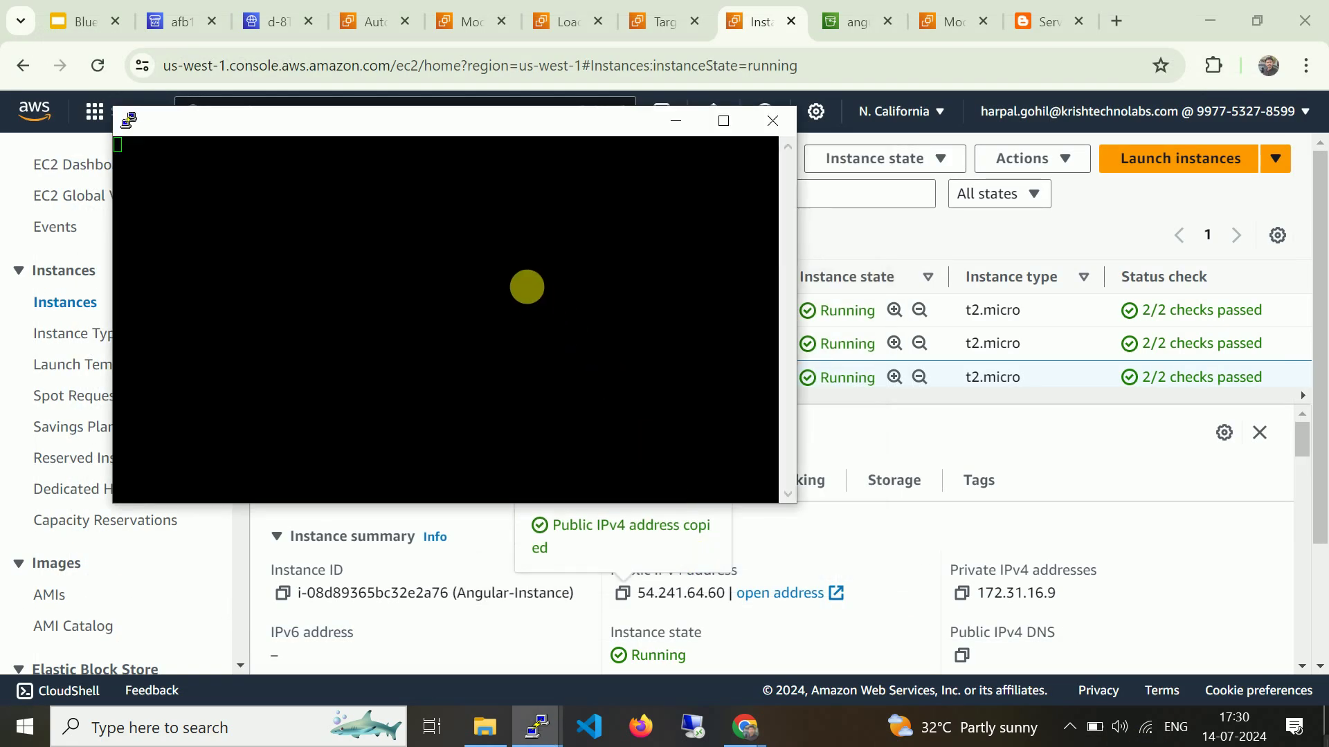
click(490, 487)
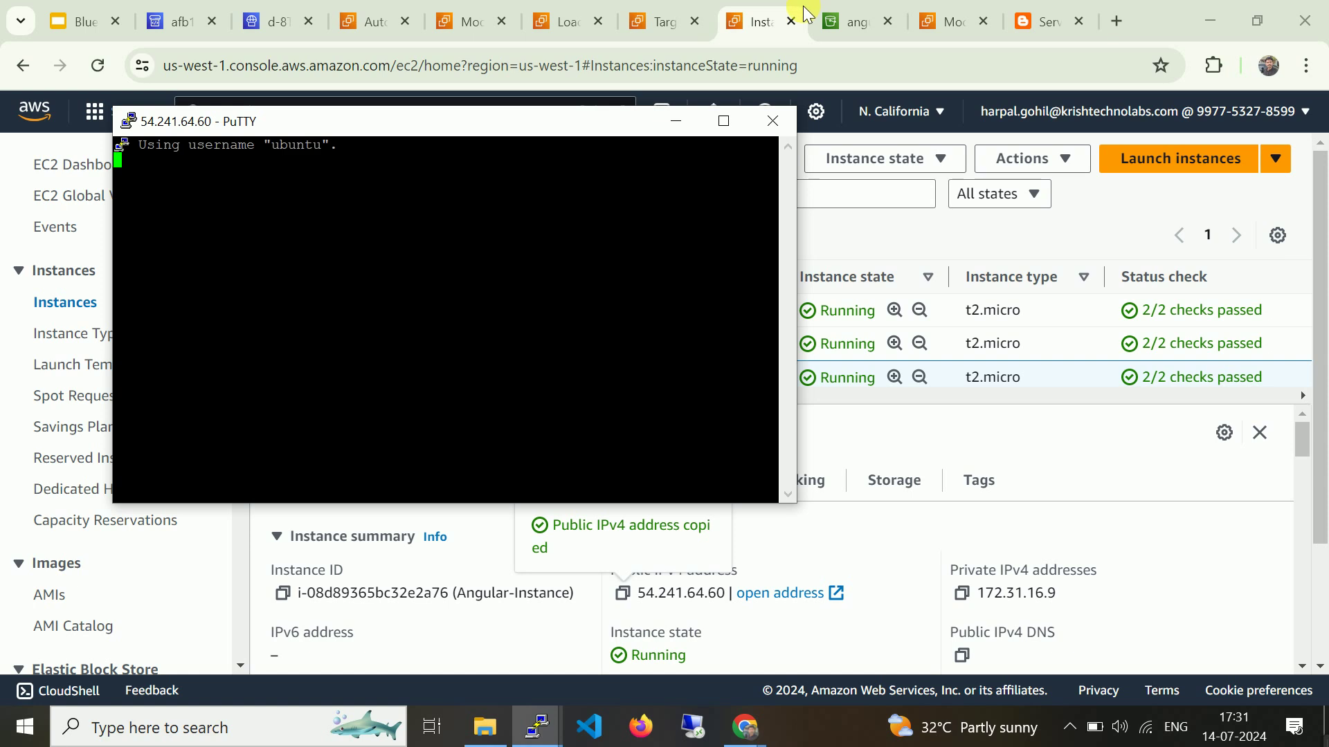
click(725, 122)
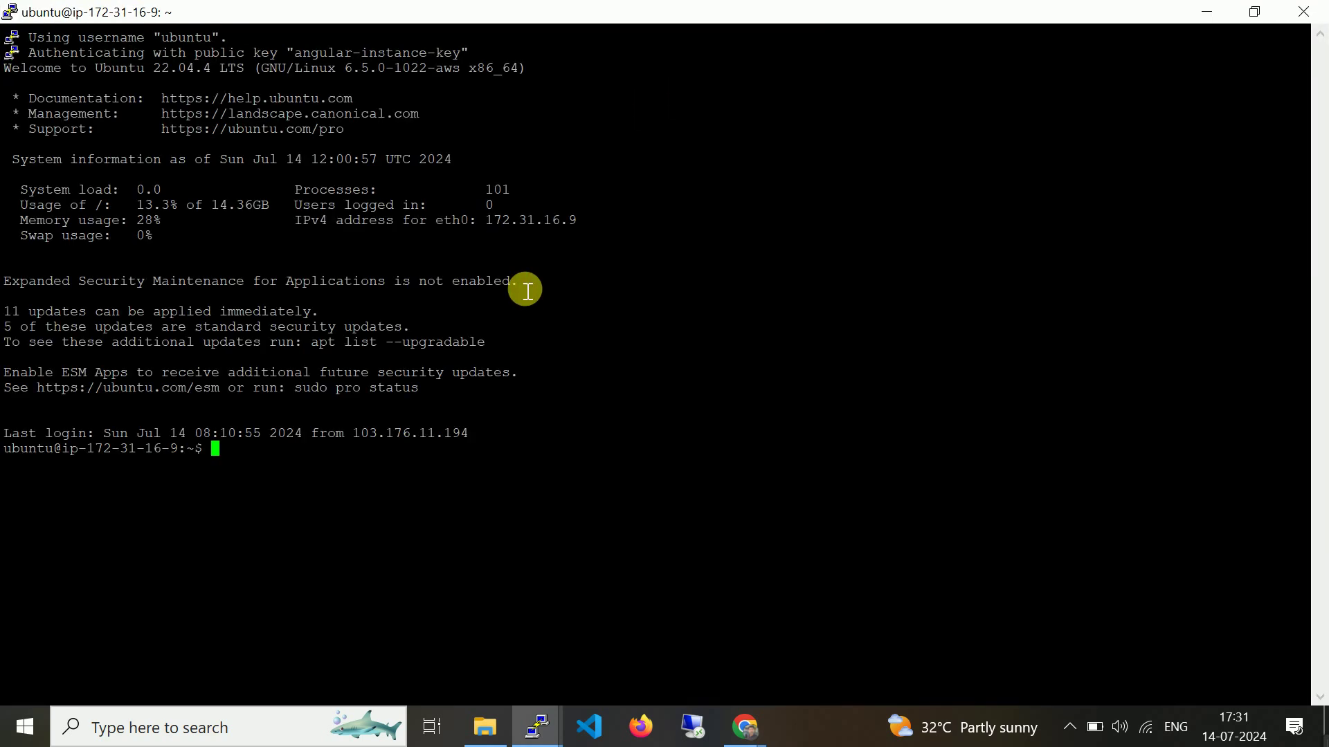
Switch to the root user with sudo su and change to the /var/www/ directory.
text(sudo su)
key(Return)
text(cd /var/www/)
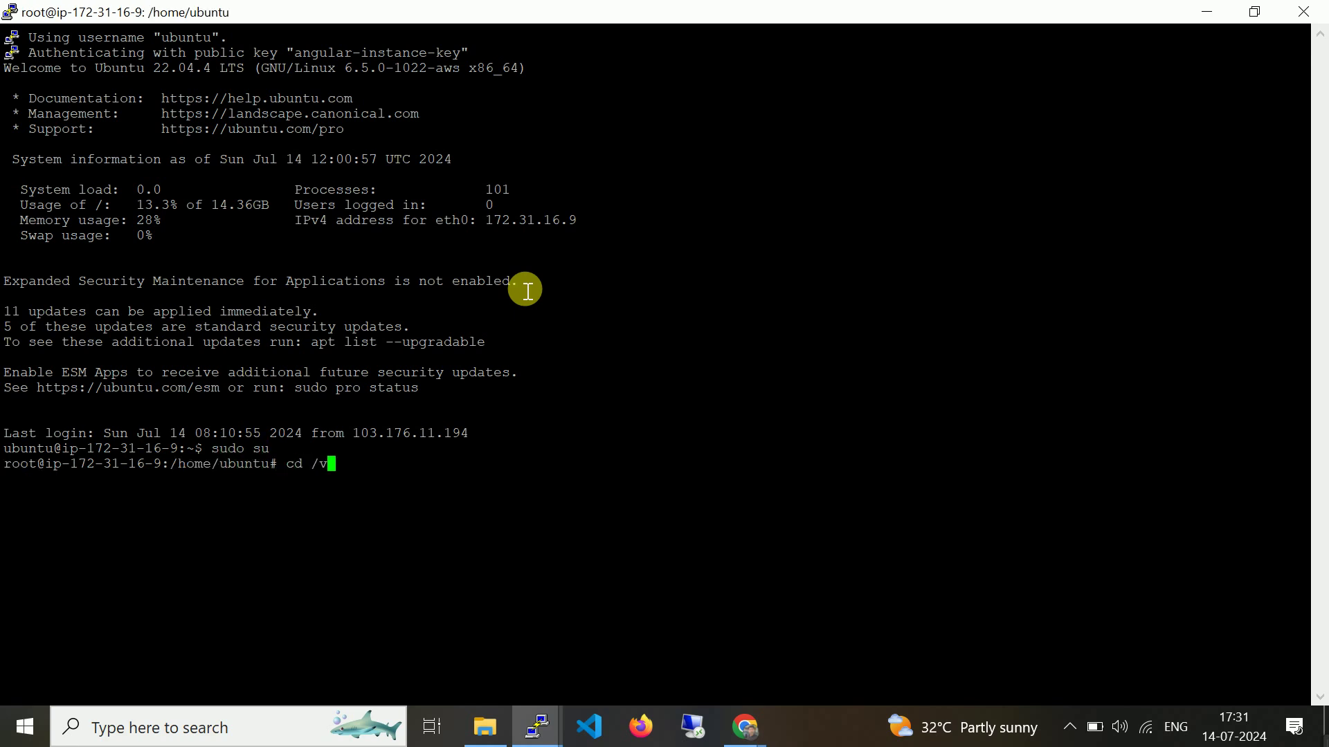
key(Return)
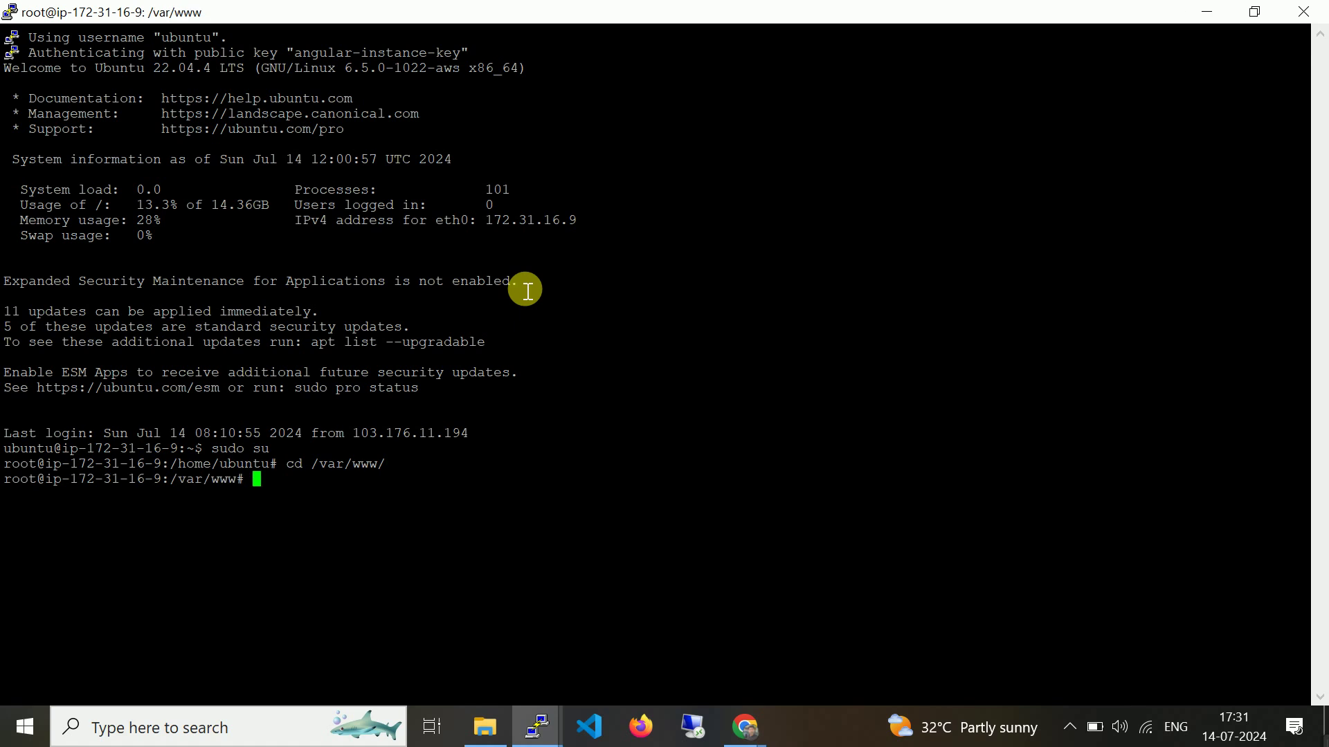
List the contents of /var/www/ and change into the my-angular/ directory.
text(ls)
key(Return)
text(cd my-angular/)
key(Tab)
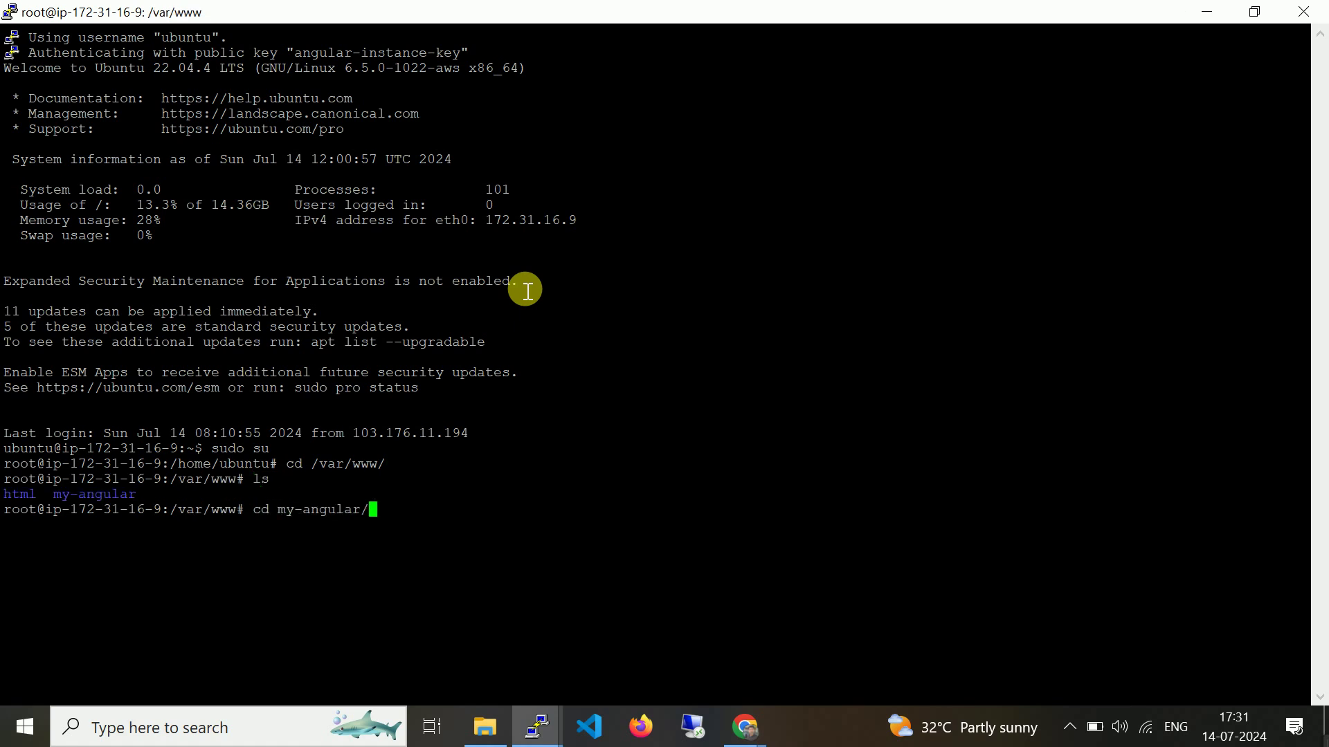
key(Return)
Clear the terminal and list the deployed app files with ls -lh to check their timestamps.
key(ctrl+l)
text(ls -lh)
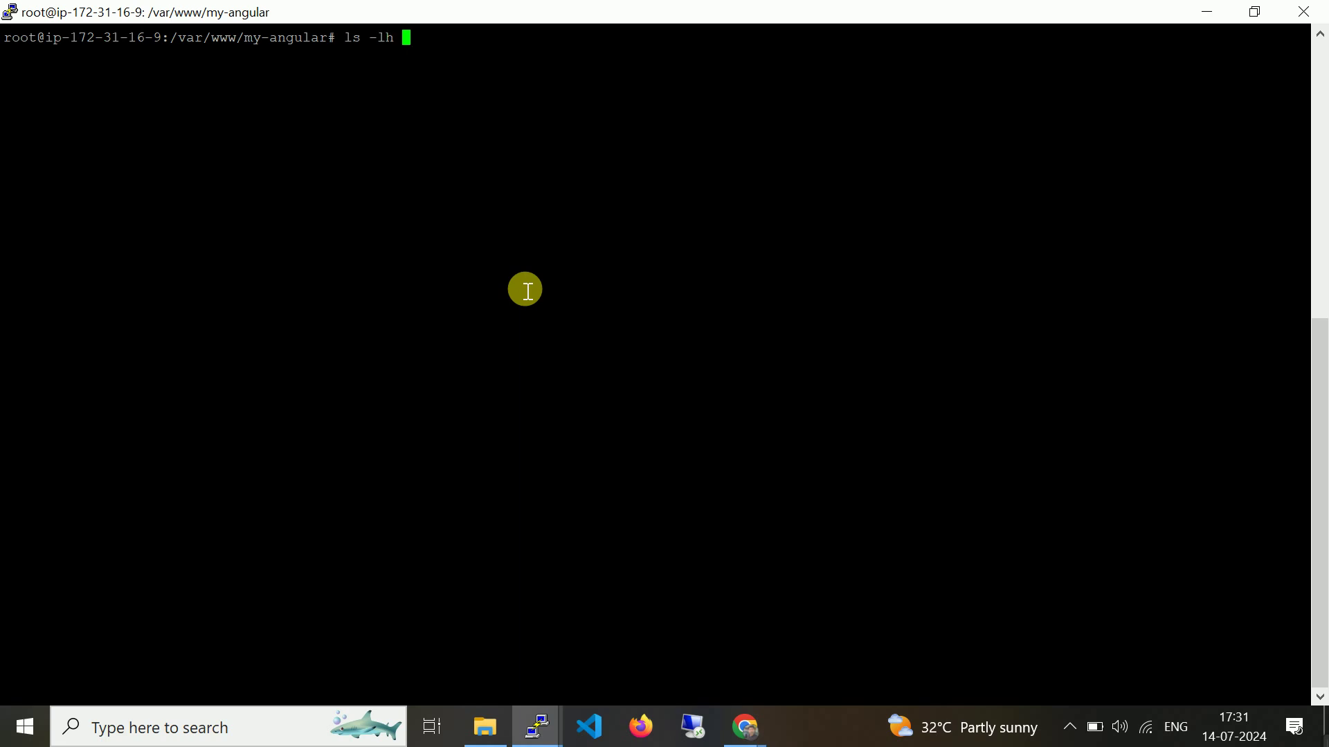
key(Return)
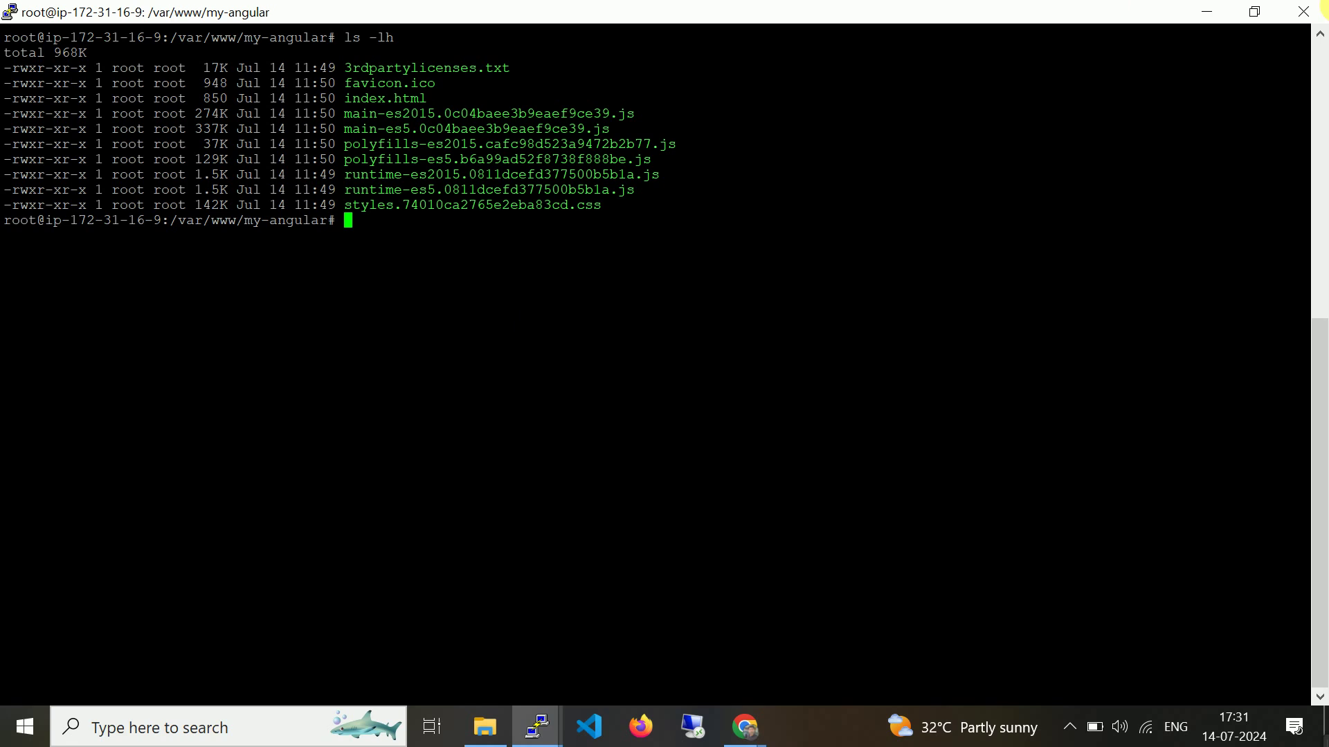
Minimize the terminal and review the deployment's status and details again in CodeDeploy.
click(1223, 11)
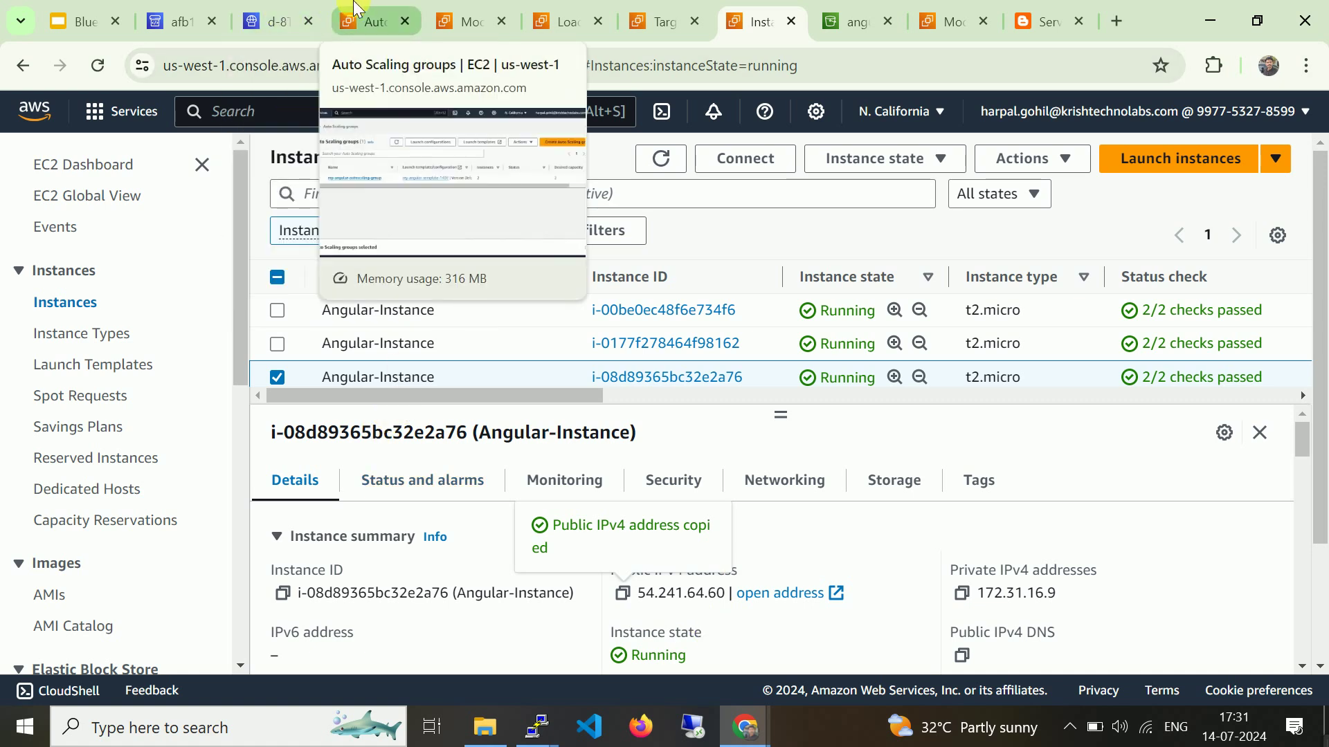
click(274, 19)
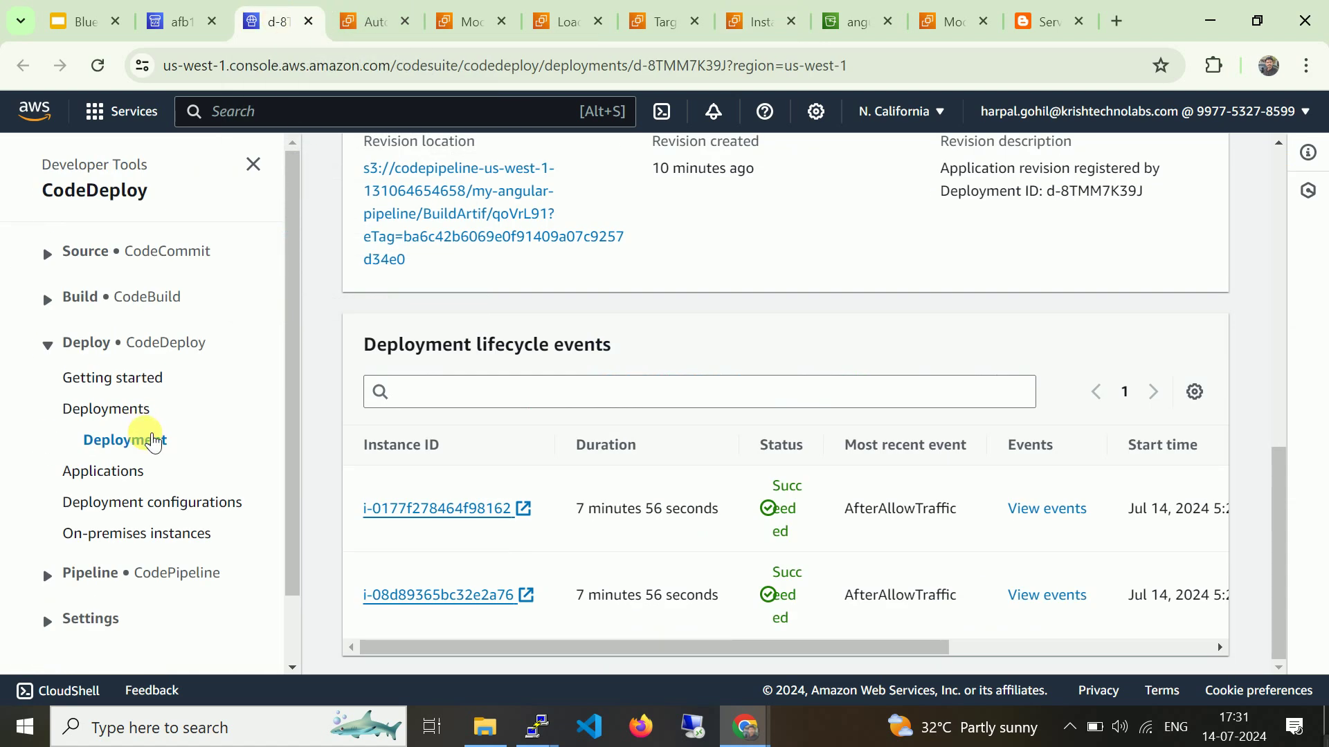
scroll(359, 498, up, 8)
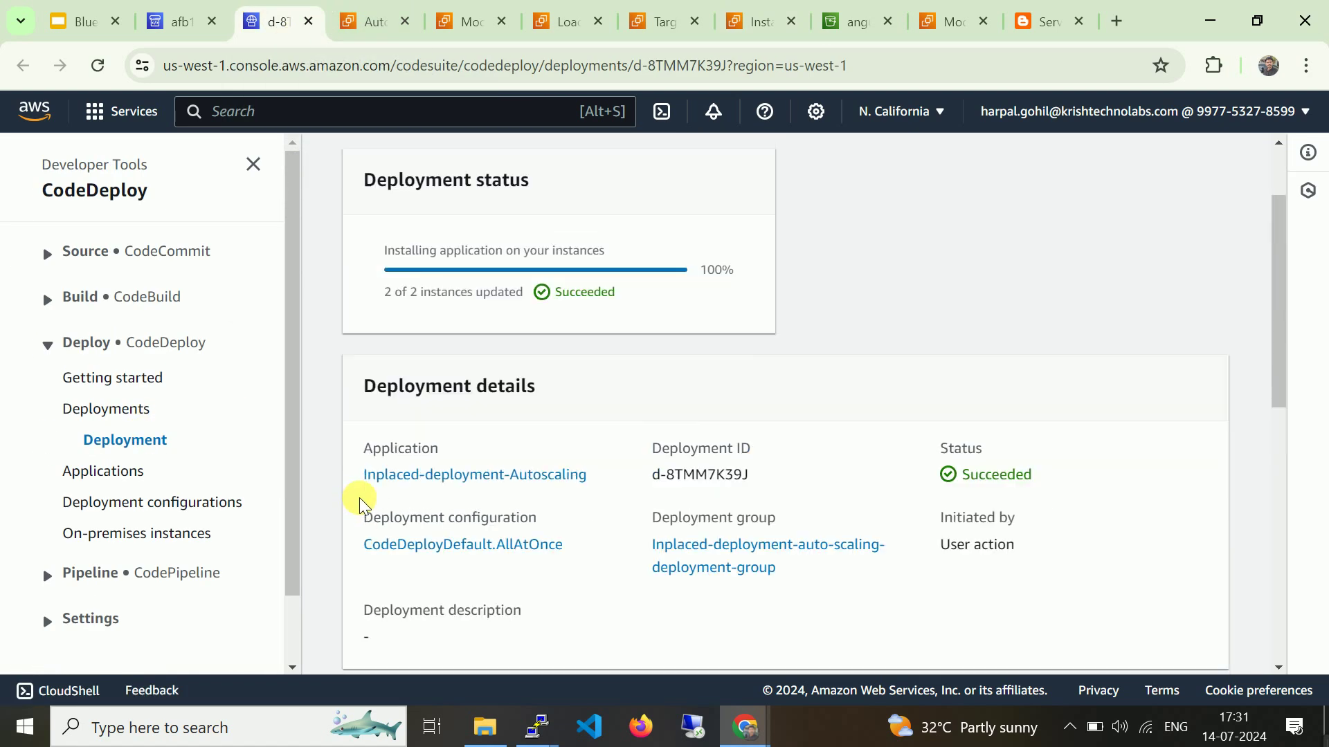
scroll(359, 497, up, 2)
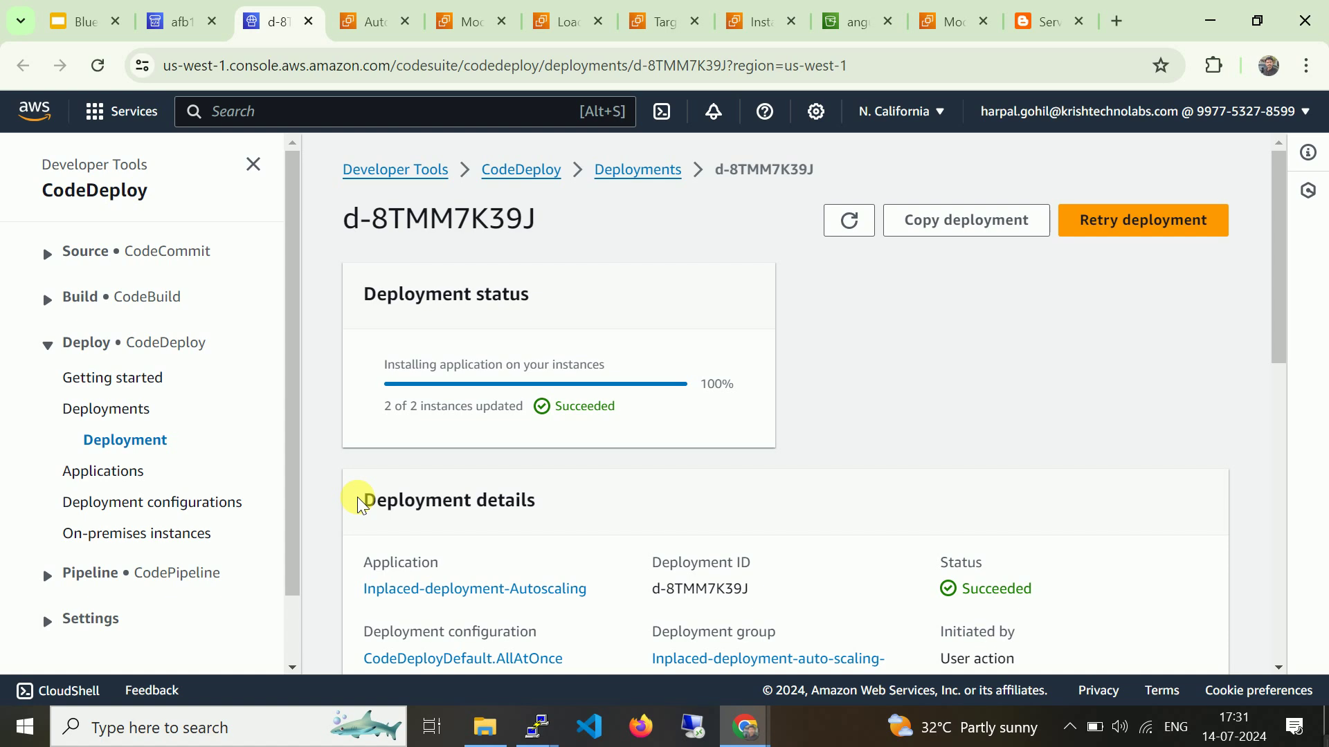